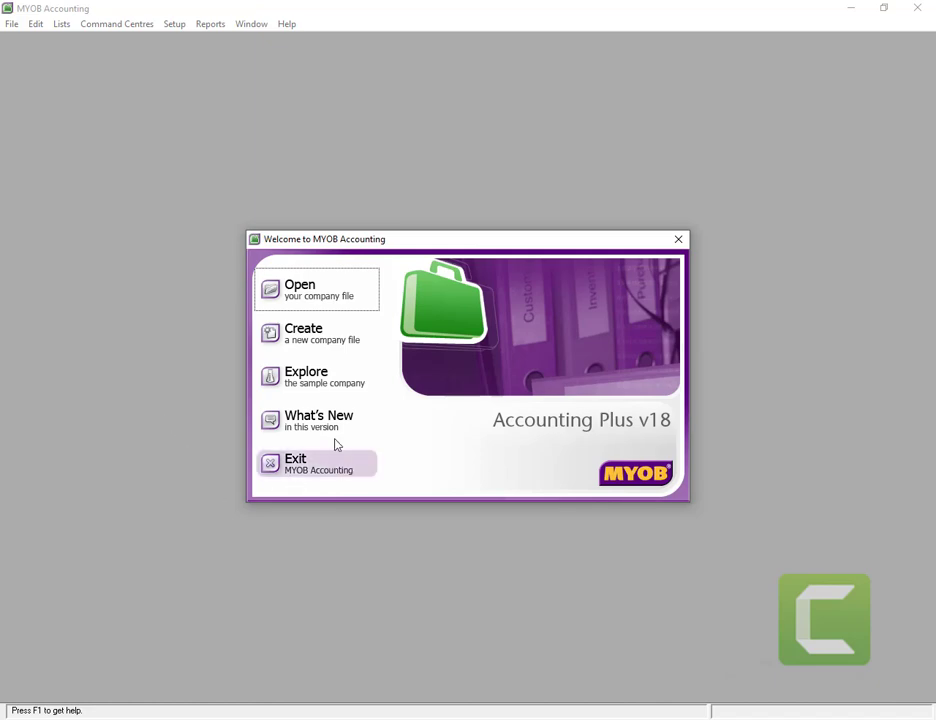
# - Open the newer PT. AMANDA COLLECTION INDONESIA company file as administrator, skip verification, and maximize it
pyautogui.click(288, 294)
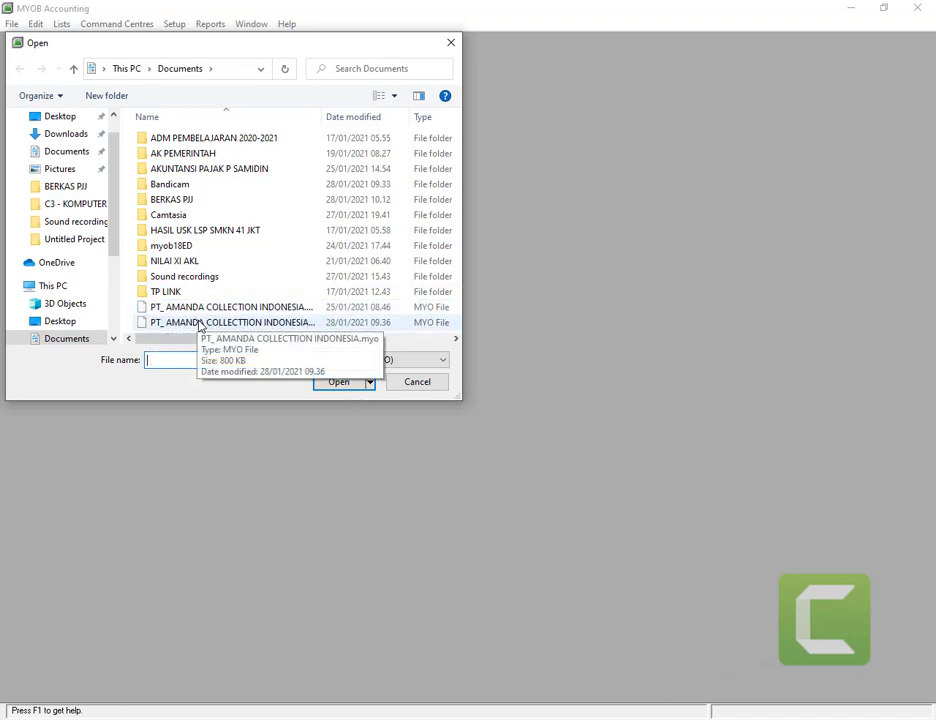
pyautogui.doubleClick(200, 326)
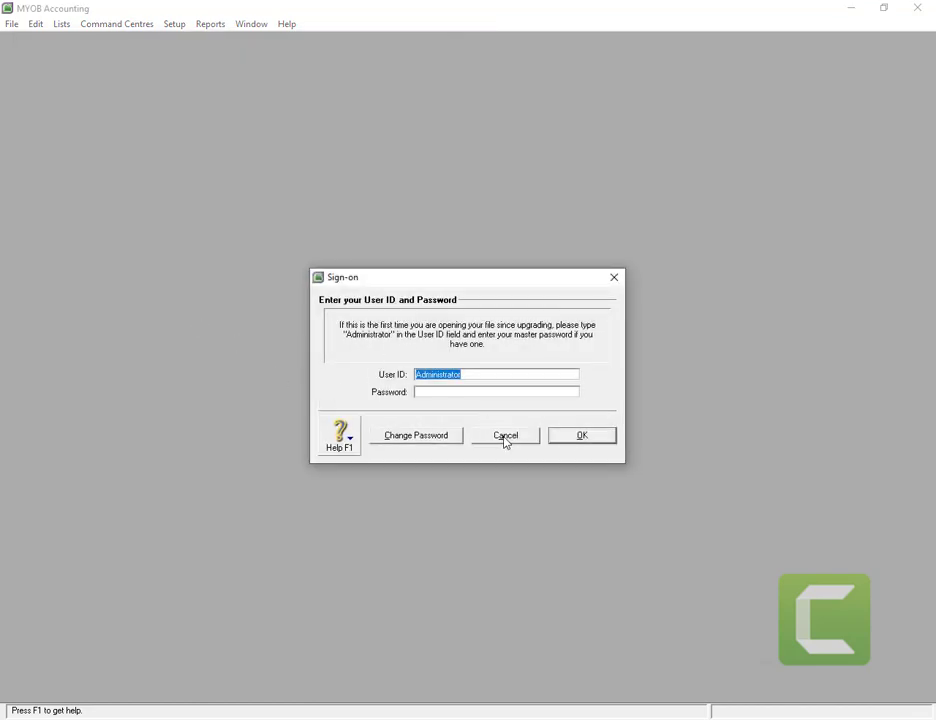
pyautogui.click(581, 437)
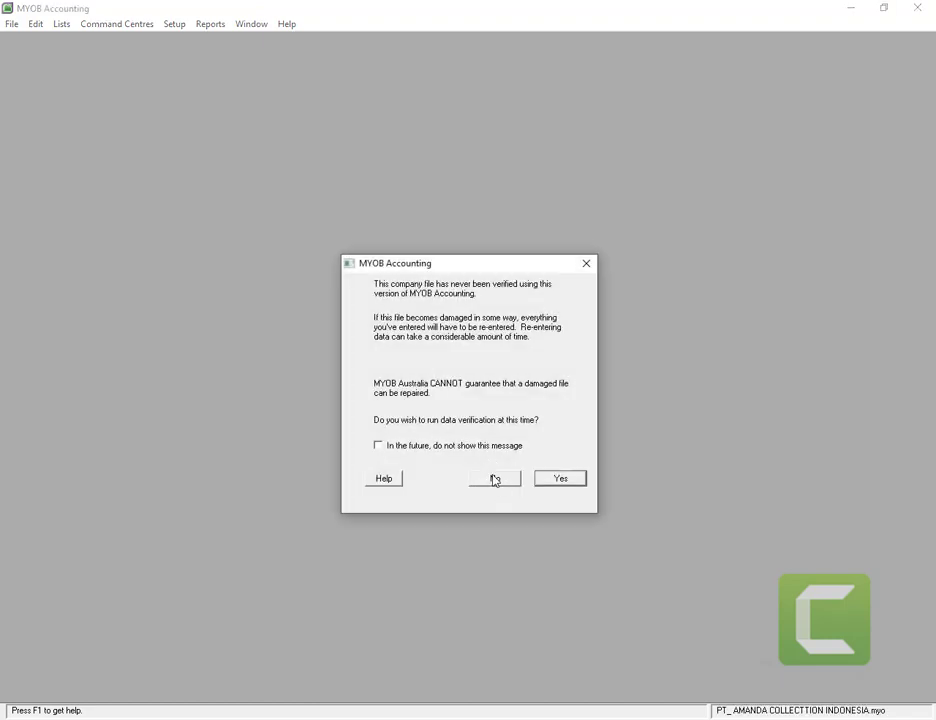
pyautogui.click(494, 479)
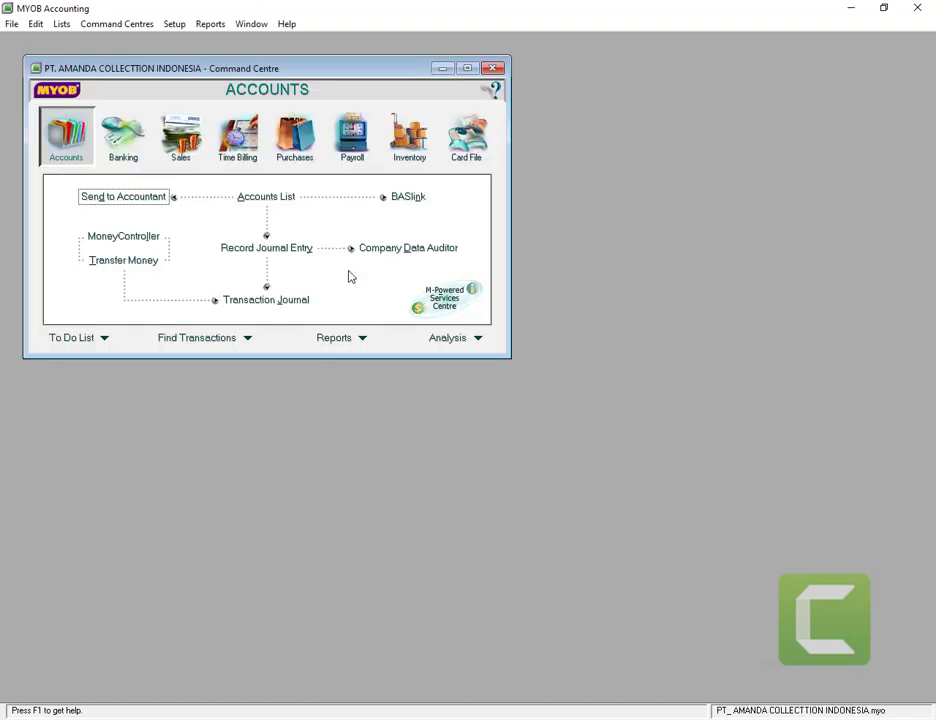
pyautogui.click(467, 68)
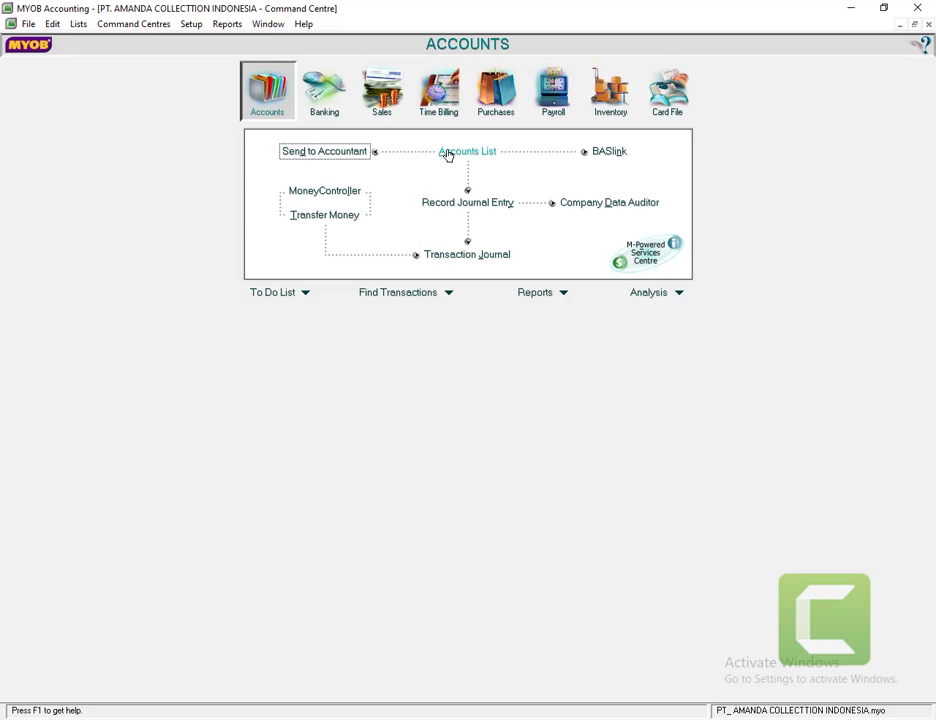
pyautogui.click(447, 152)
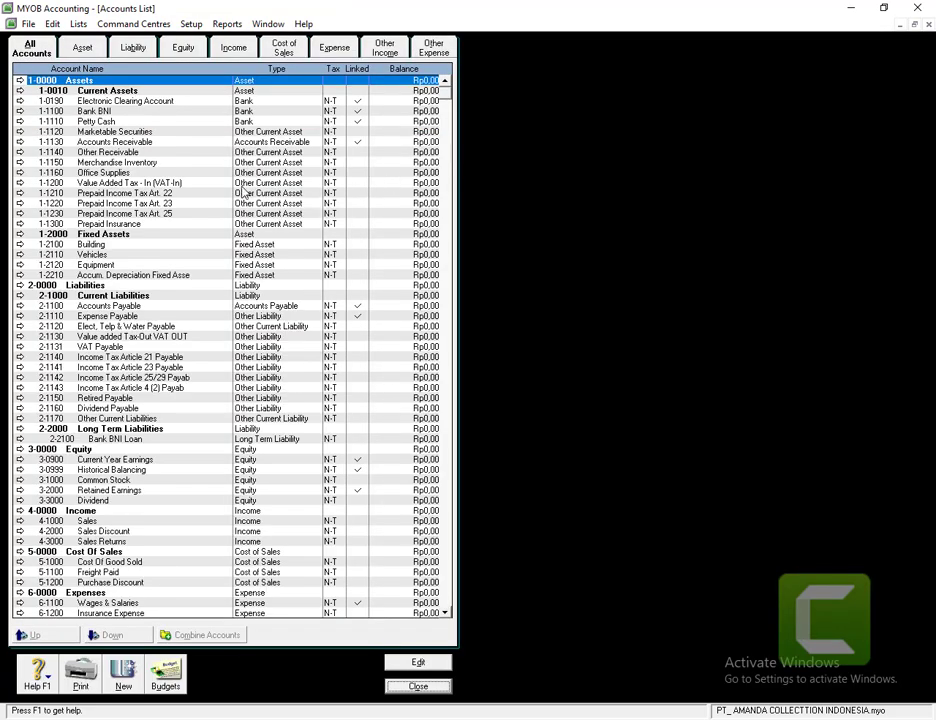
pyautogui.click(62, 42)
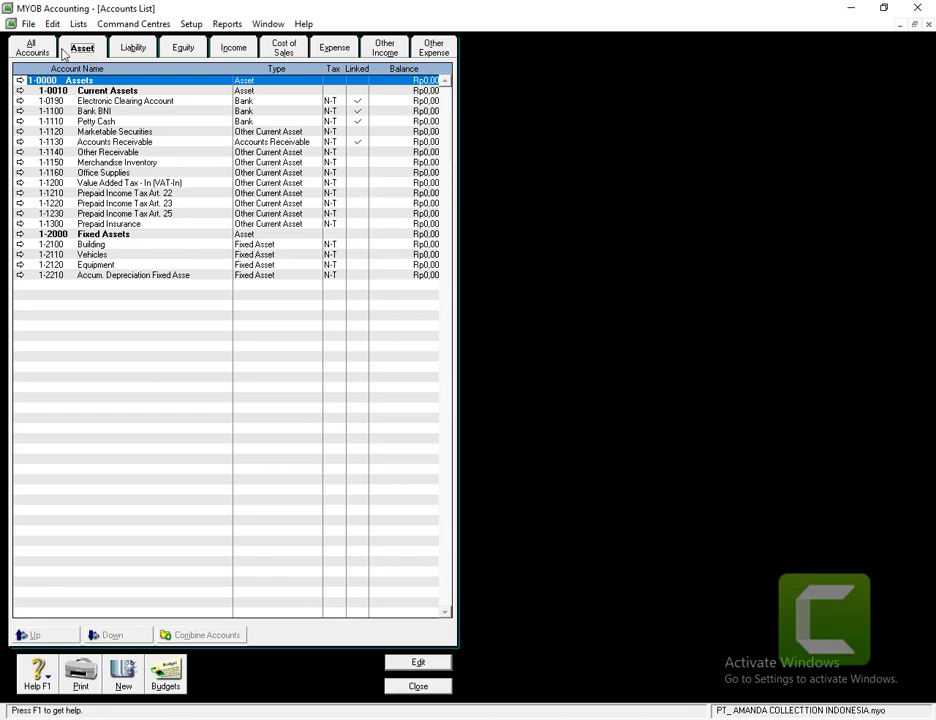
pyautogui.click(128, 49)
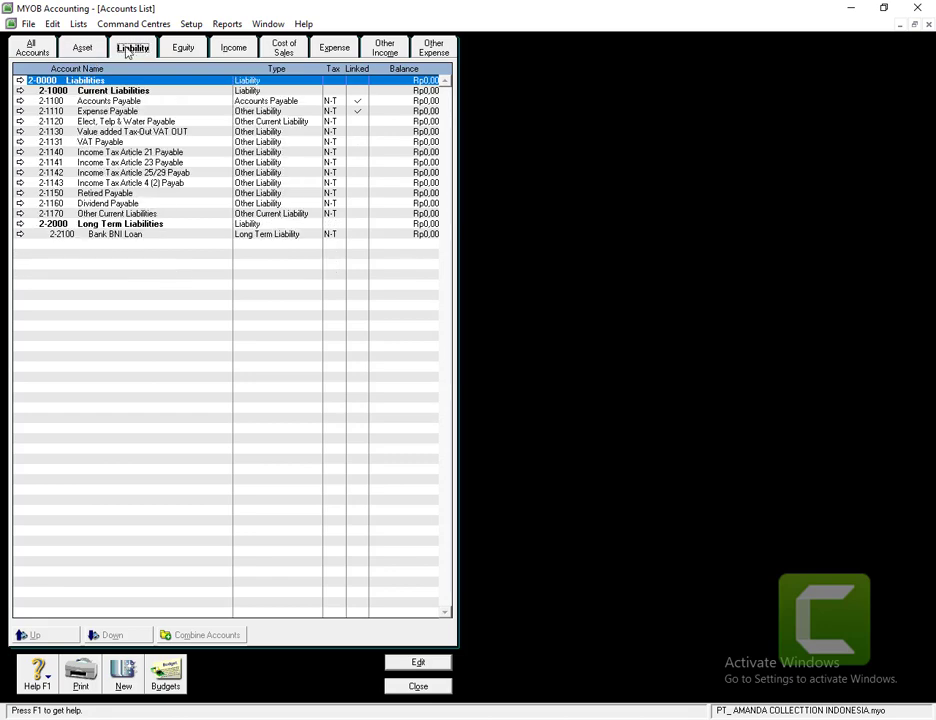
pyautogui.click(182, 52)
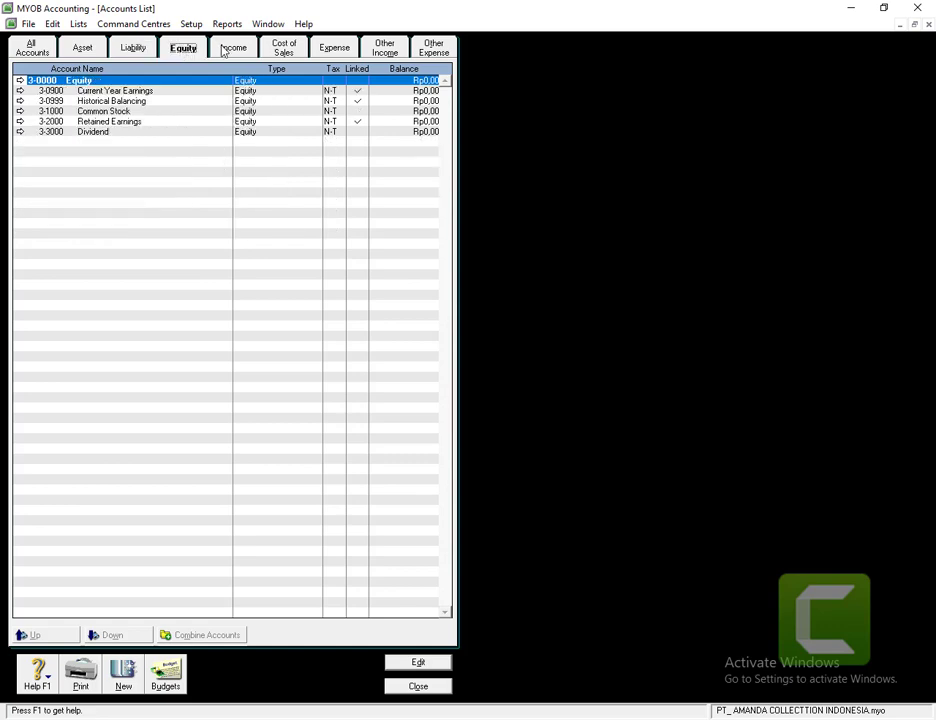
pyautogui.click(228, 53)
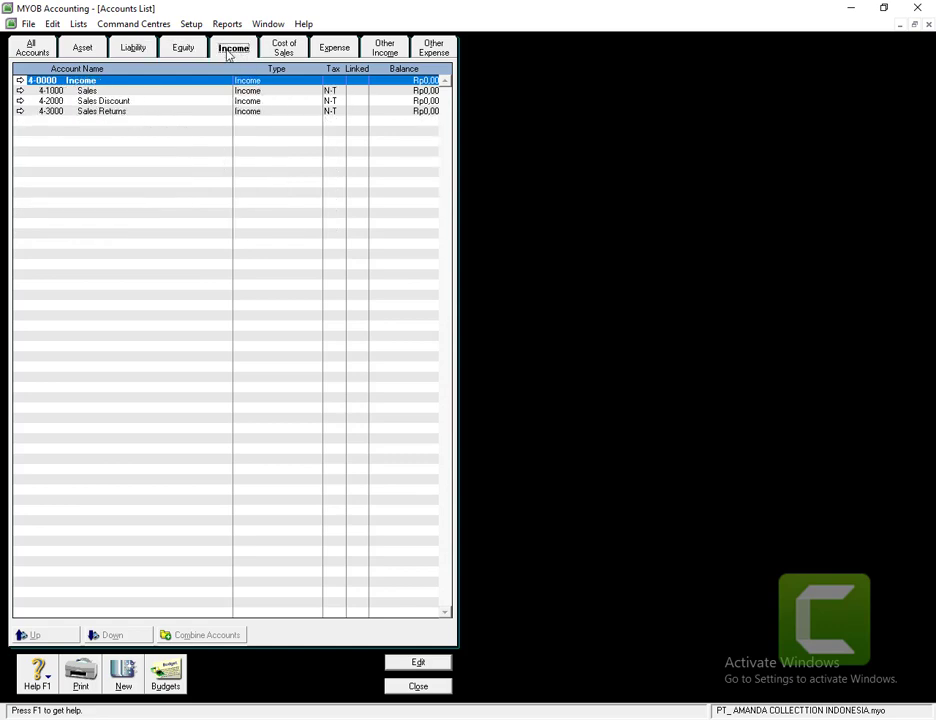
pyautogui.click(282, 50)
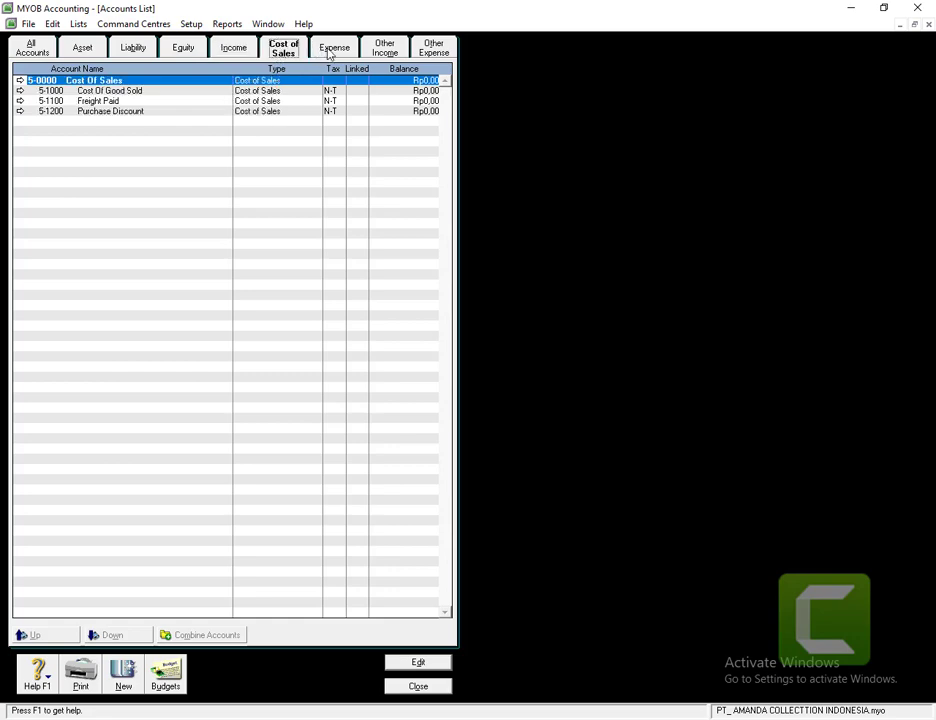
pyautogui.click(330, 52)
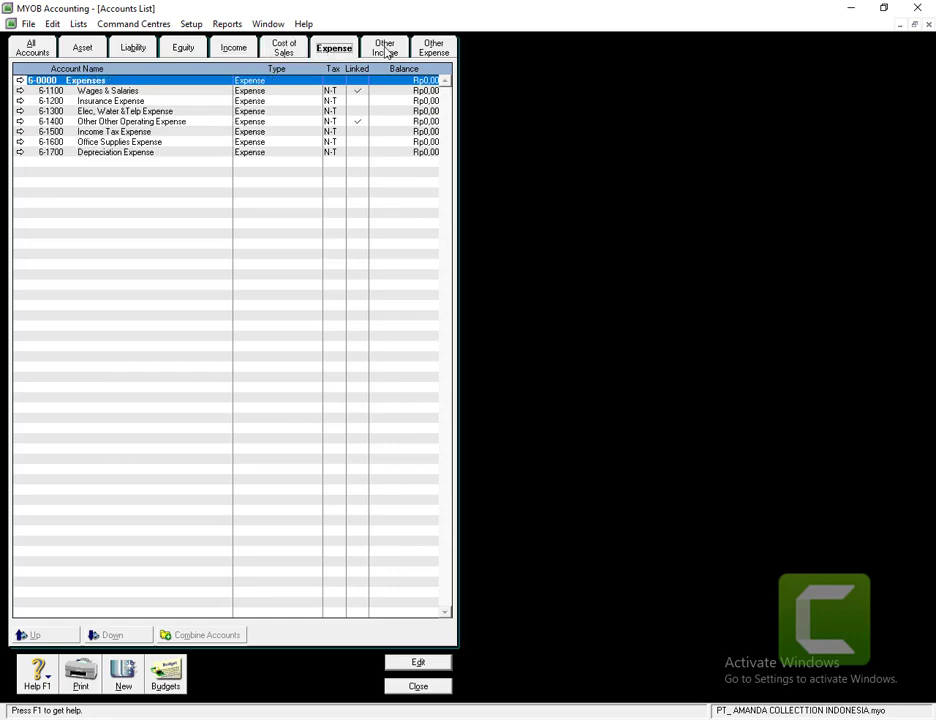
pyautogui.click(386, 52)
pyautogui.click(434, 52)
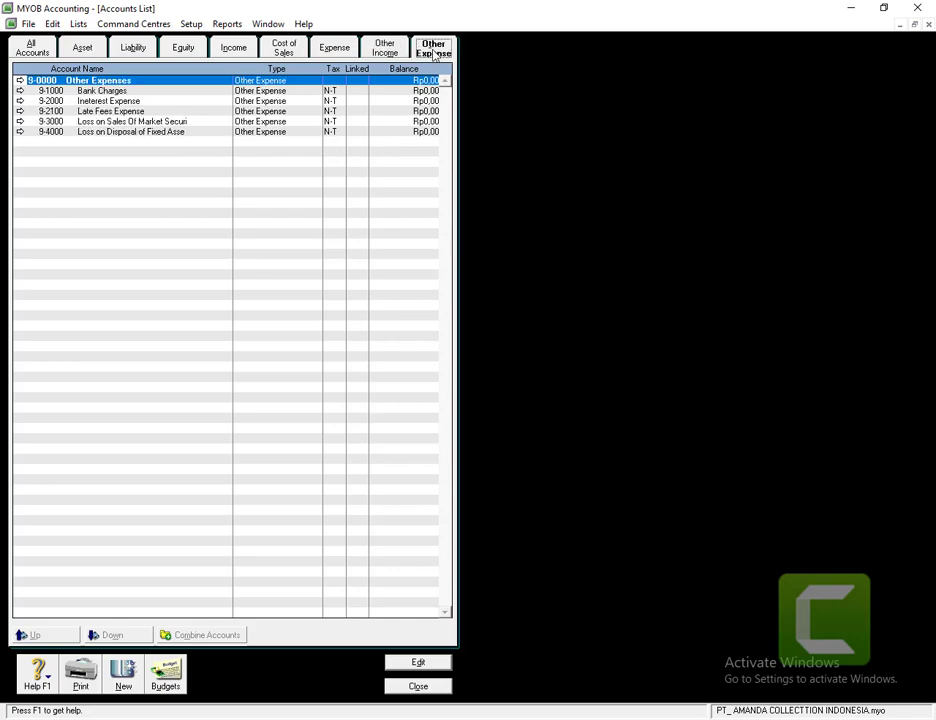
pyautogui.click(32, 51)
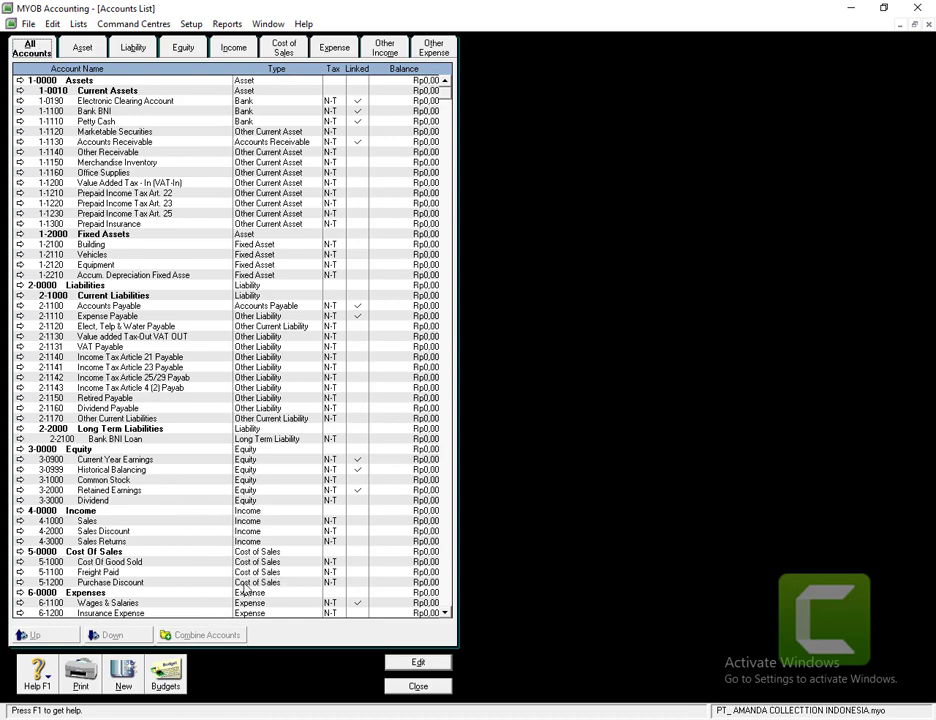
pyautogui.click(398, 690)
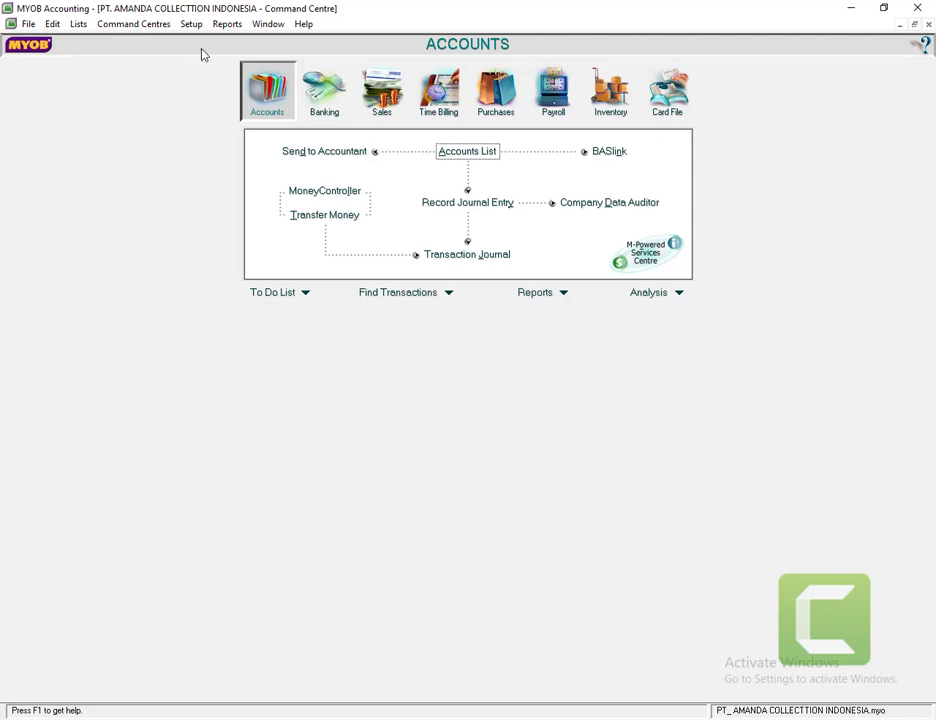
# - Open the Setup menu from the menu bar
pyautogui.click(189, 24)
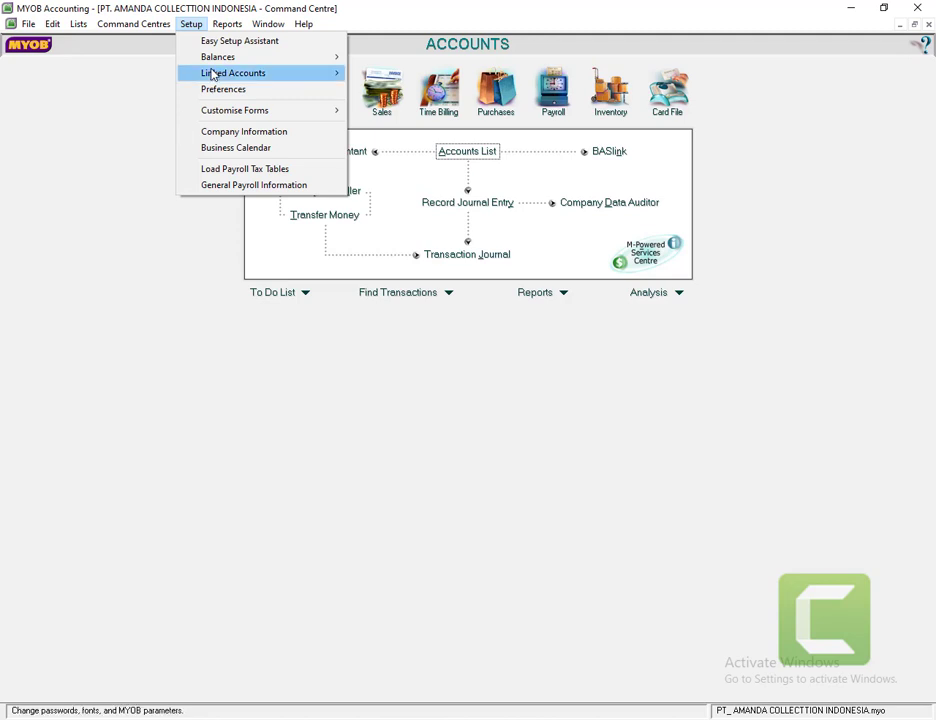
# - Set 1-1100 Bank BNI as the undeposited funds account in Accounts & Banking linked accounts
pyautogui.moveTo(243, 77)
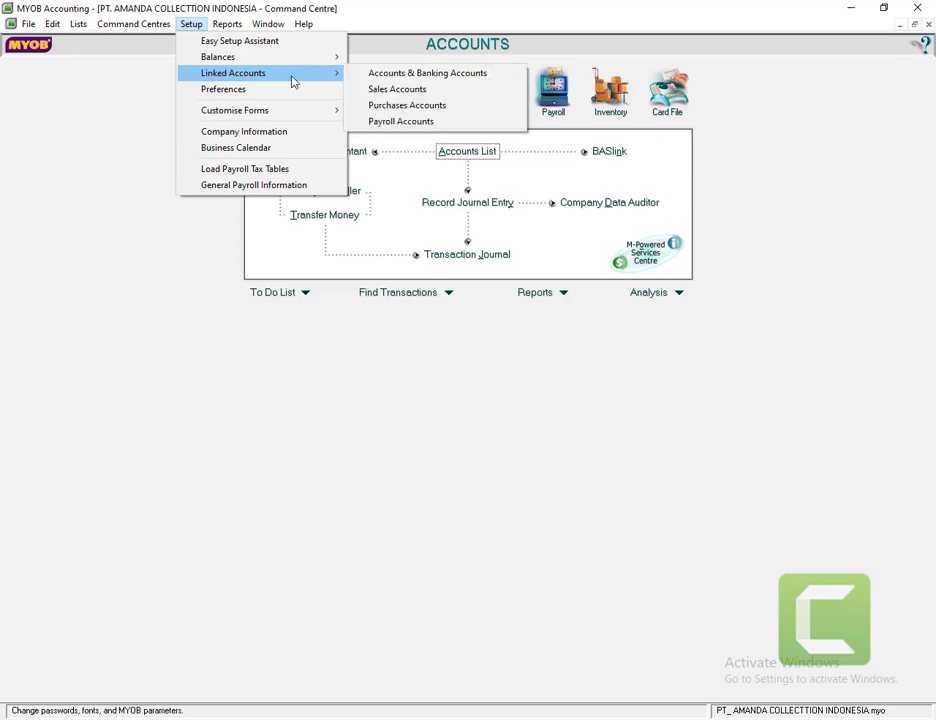
pyautogui.click(360, 78)
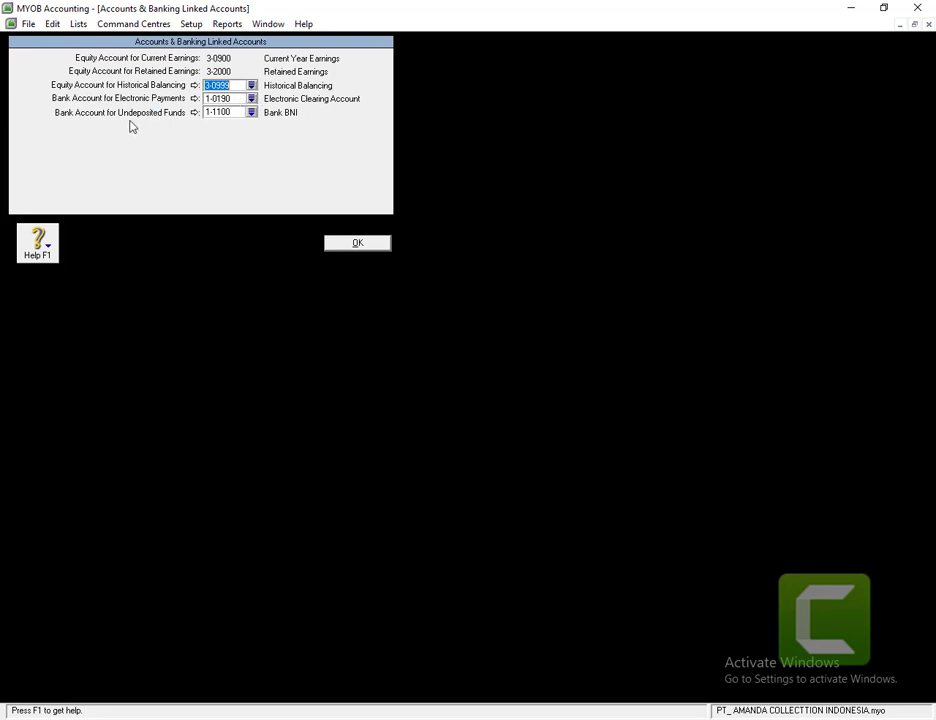
pyautogui.click(254, 115)
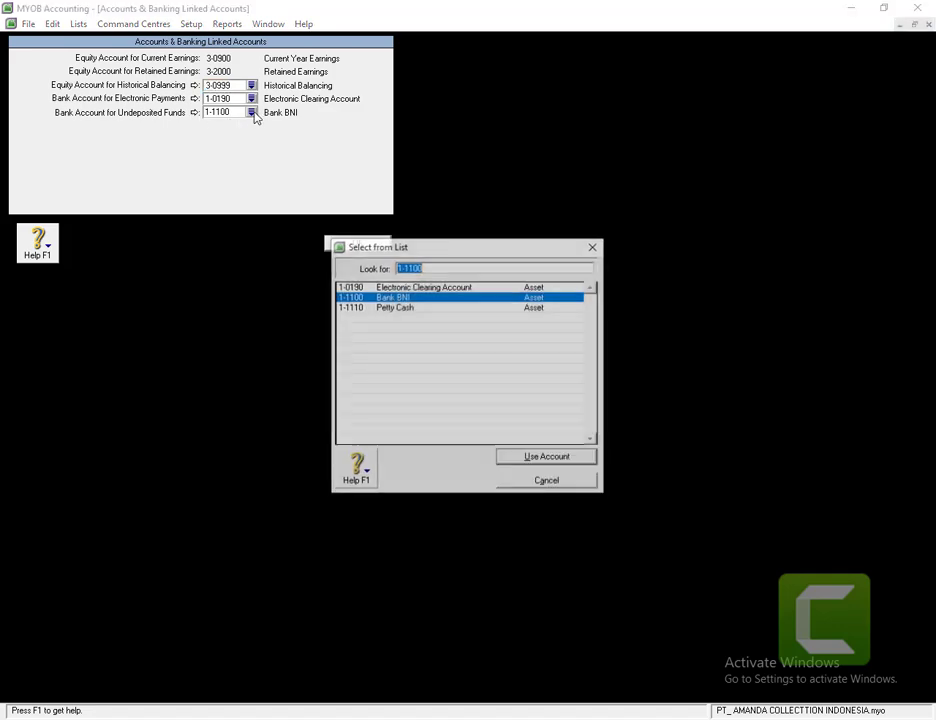
pyautogui.click(383, 299)
pyautogui.doubleClick(369, 300)
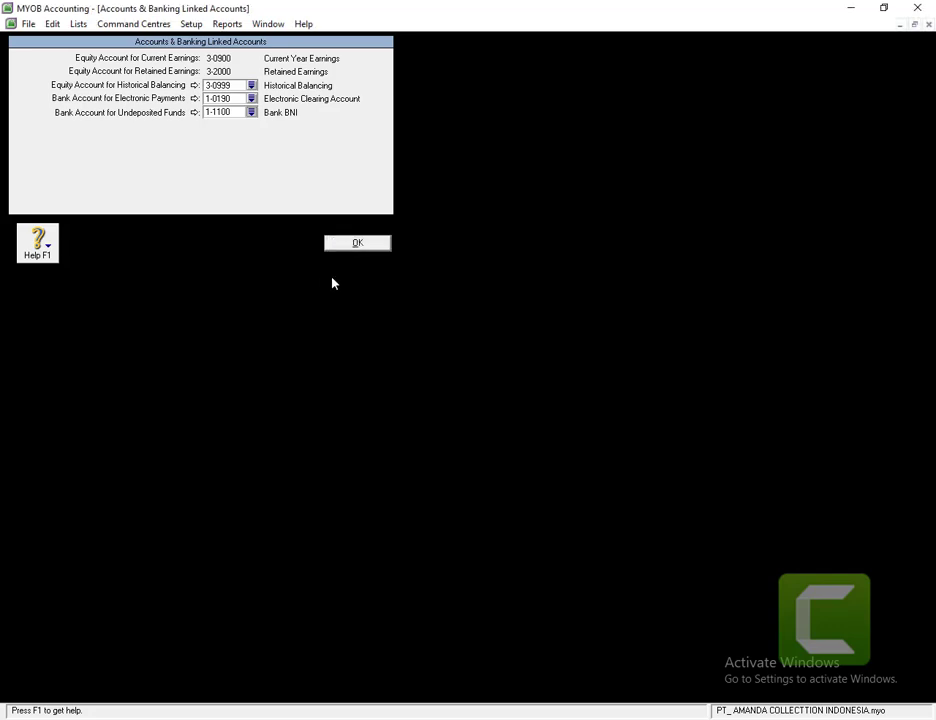
pyautogui.click(355, 248)
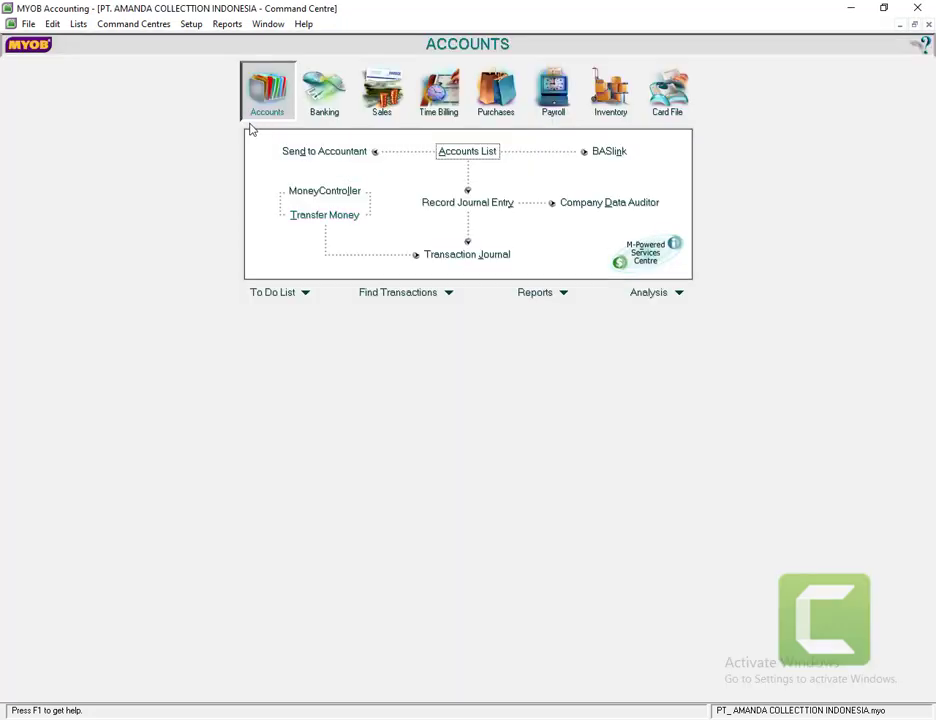
# - Link 1-1130 Accounts Receivable for receivables and 1-1100 Bank BNI for customer receipts
pyautogui.click(191, 24)
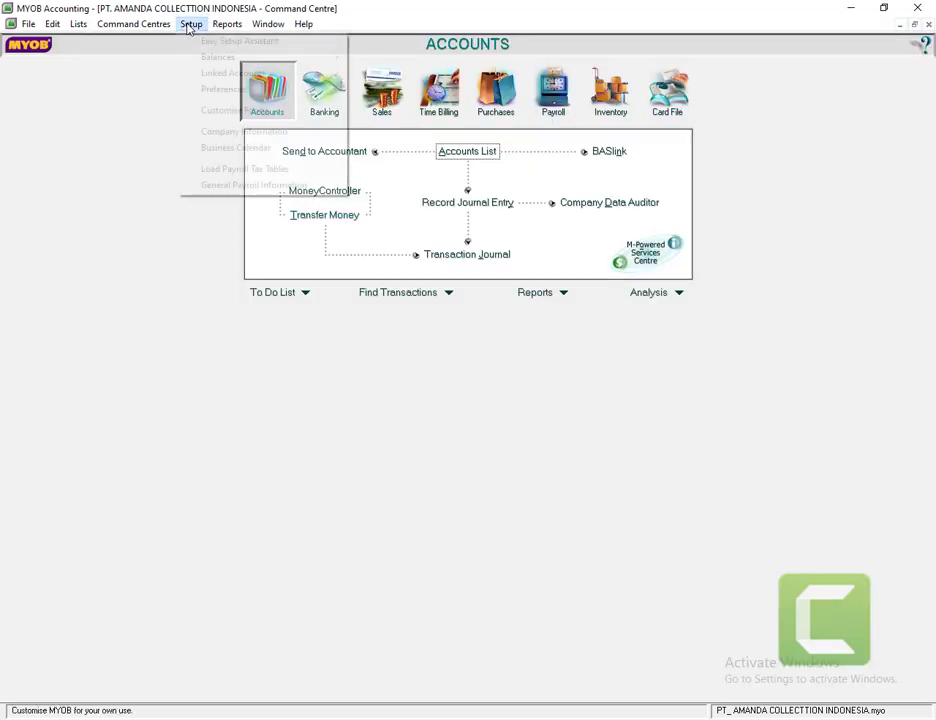
pyautogui.moveTo(309, 77)
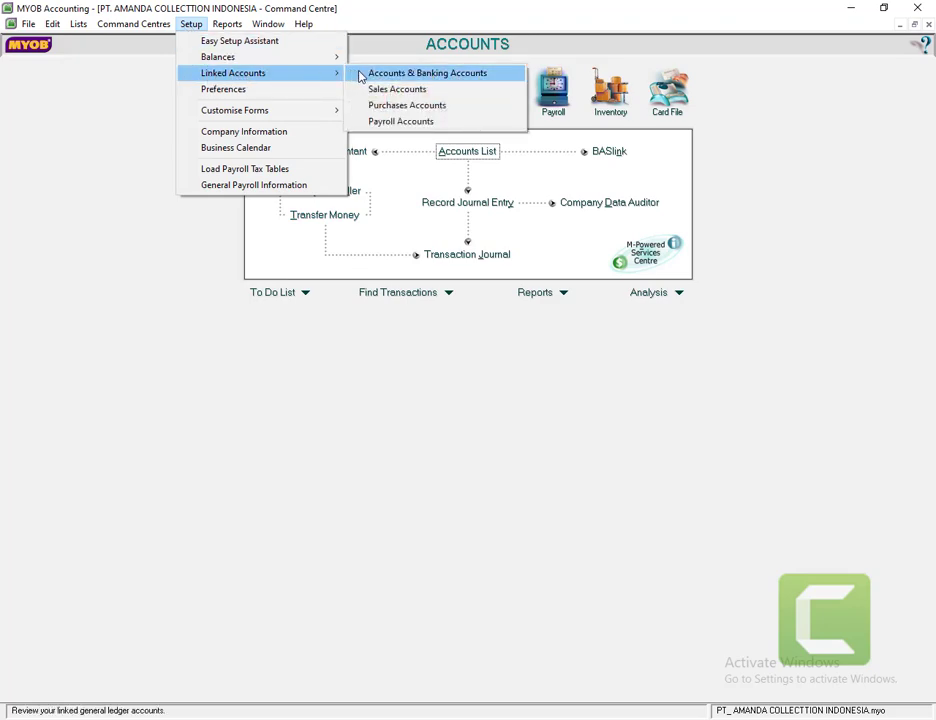
pyautogui.click(396, 92)
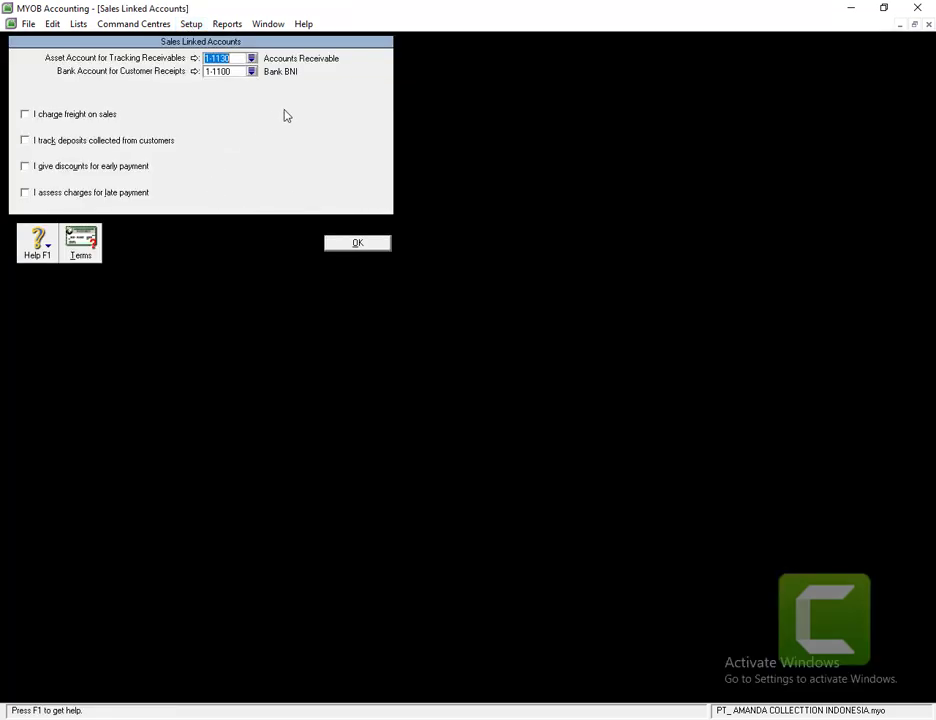
pyautogui.click(251, 59)
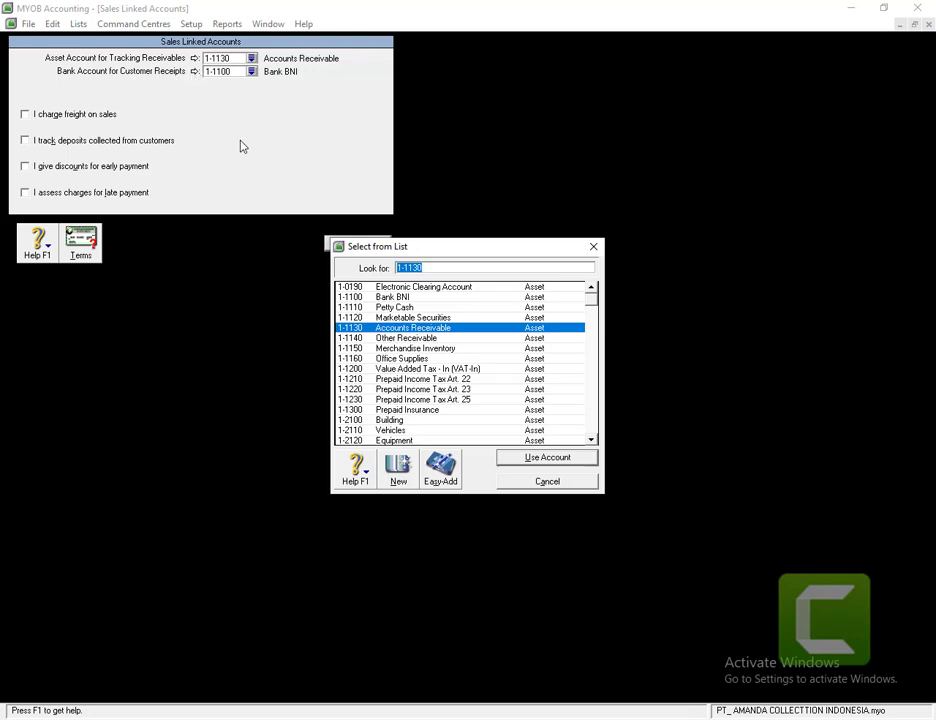
pyautogui.doubleClick(386, 336)
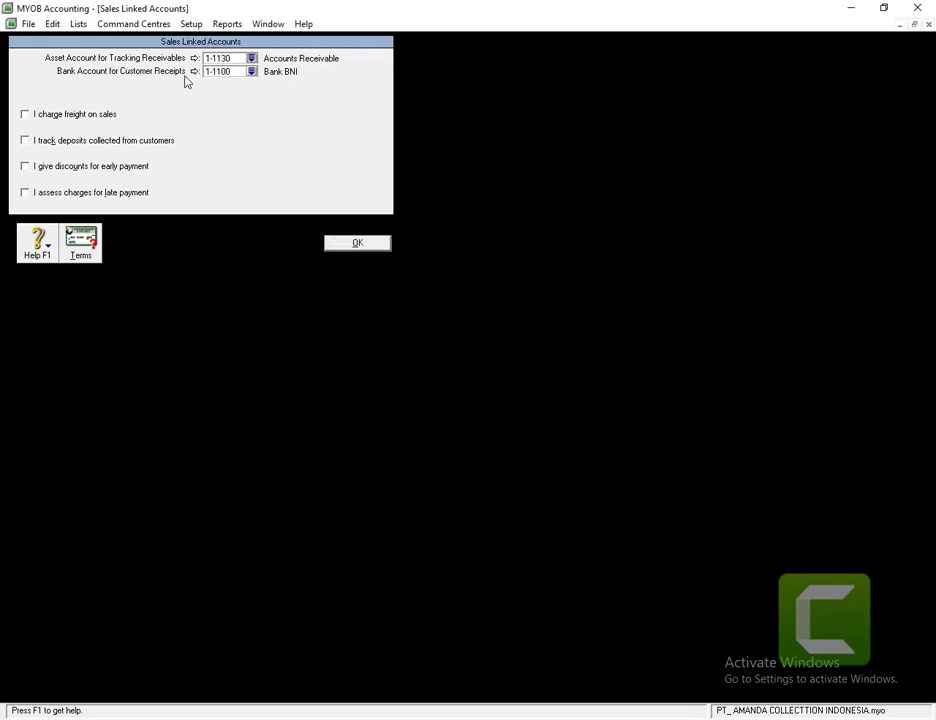
pyautogui.click(252, 73)
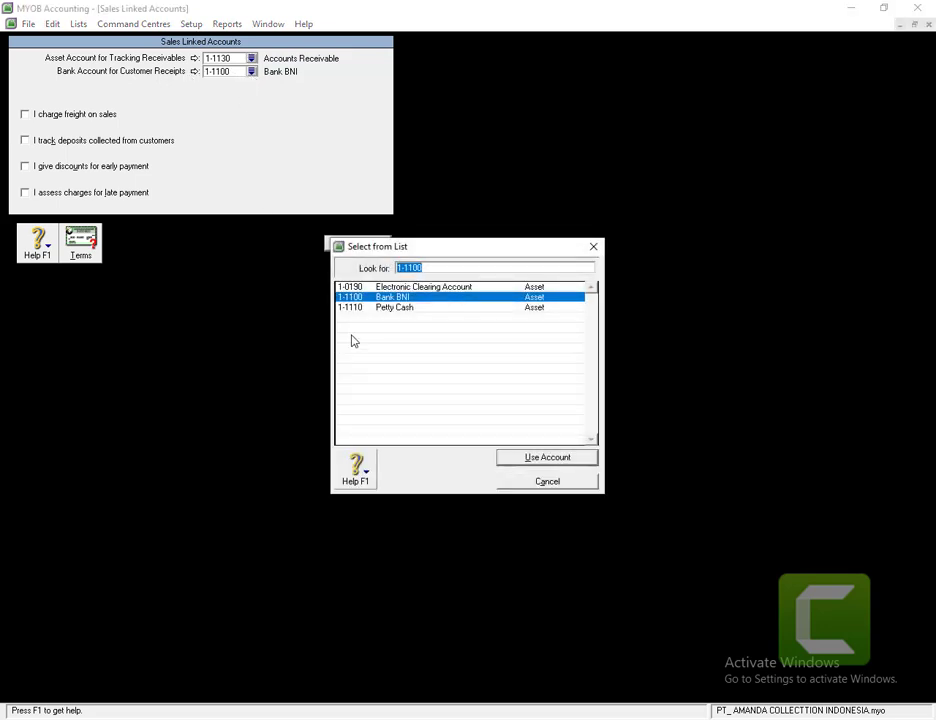
pyautogui.doubleClick(379, 300)
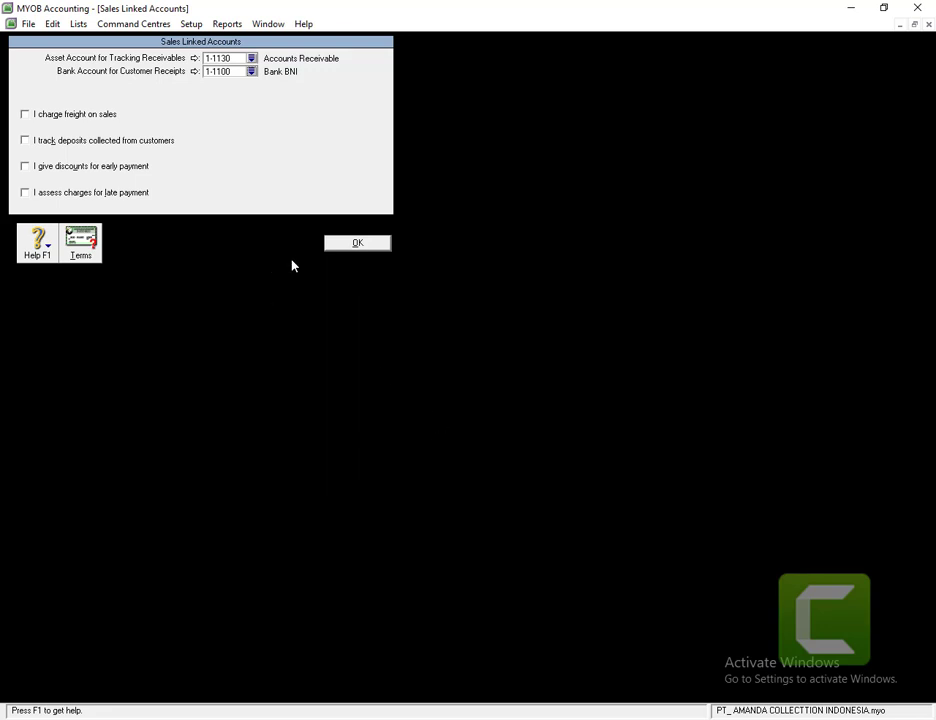
pyautogui.click(330, 245)
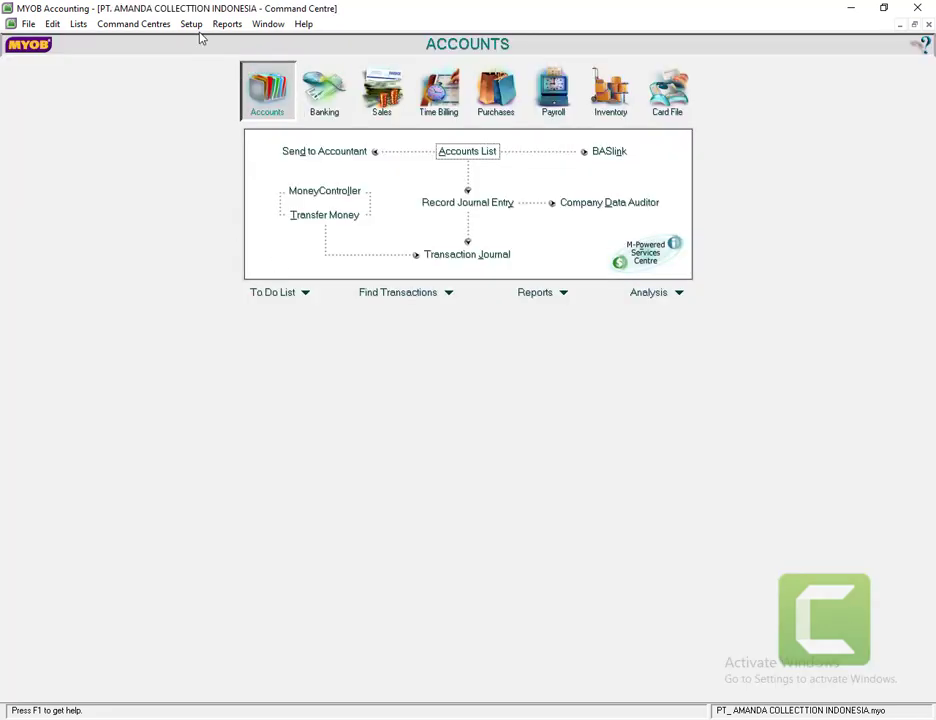
pyautogui.click(199, 27)
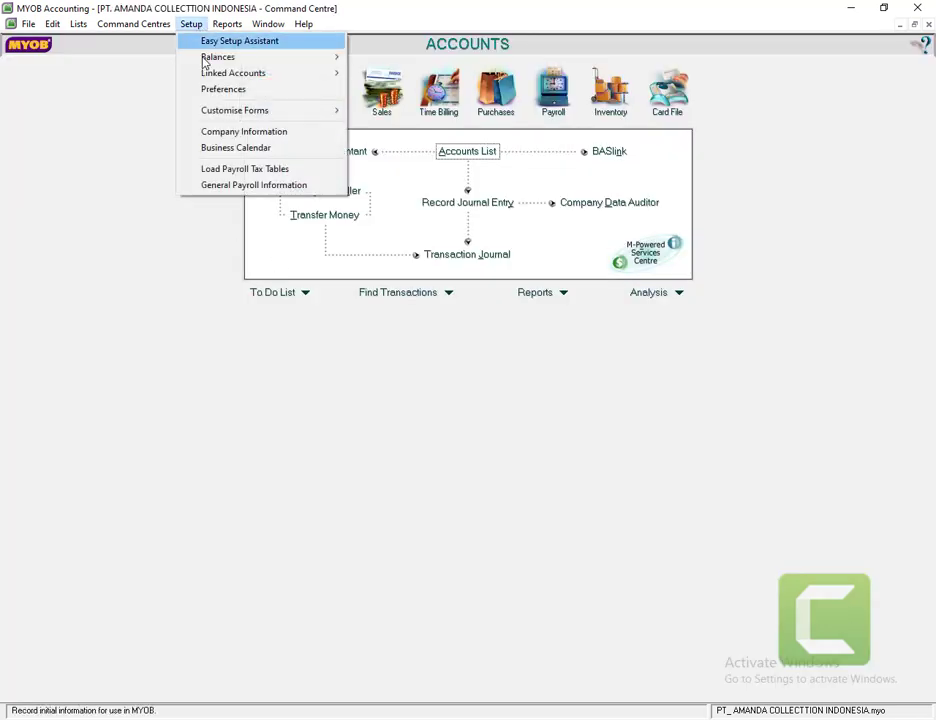
pyautogui.moveTo(244, 83)
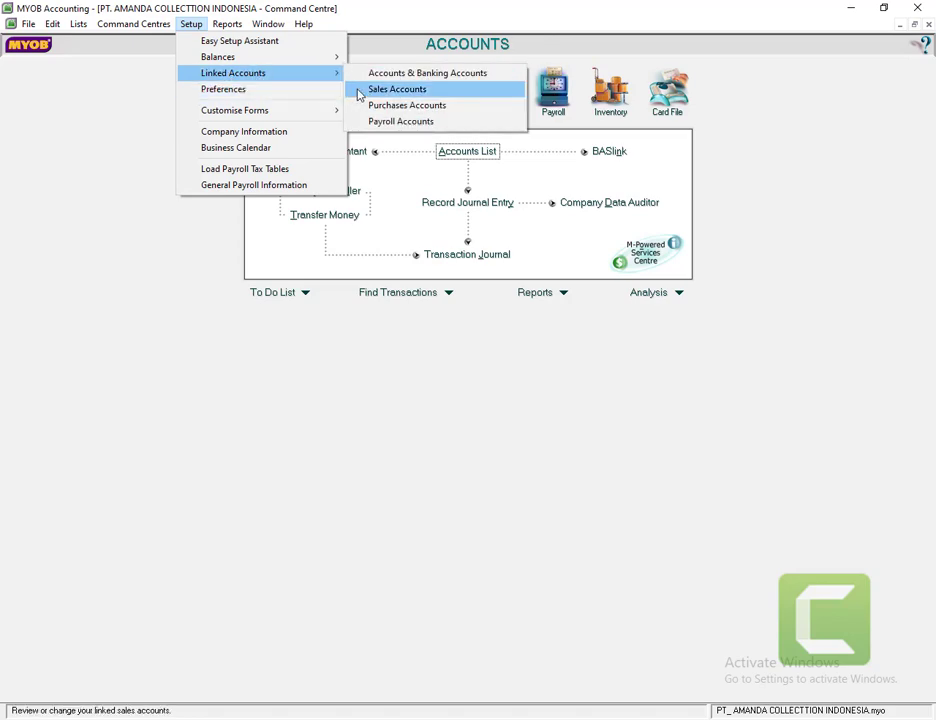
pyautogui.click(385, 105)
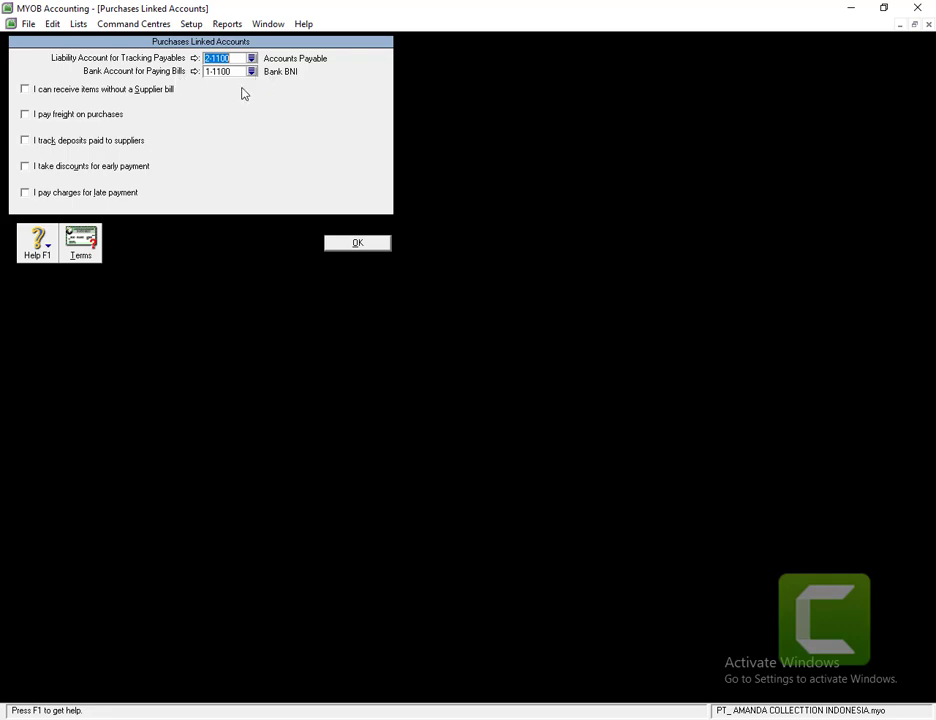
pyautogui.click(357, 244)
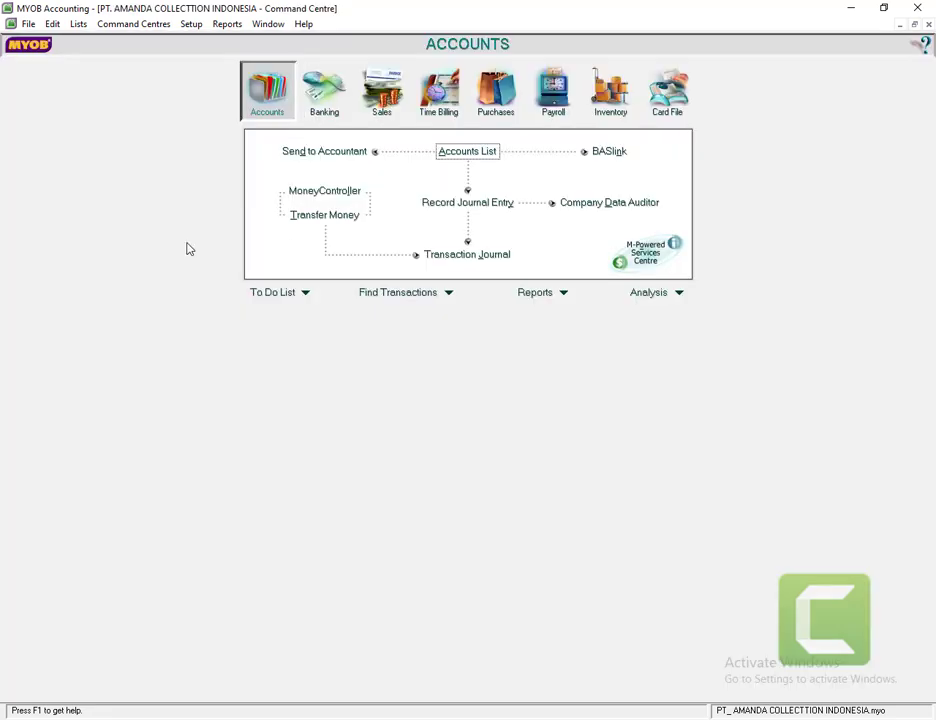
pyautogui.click(186, 27)
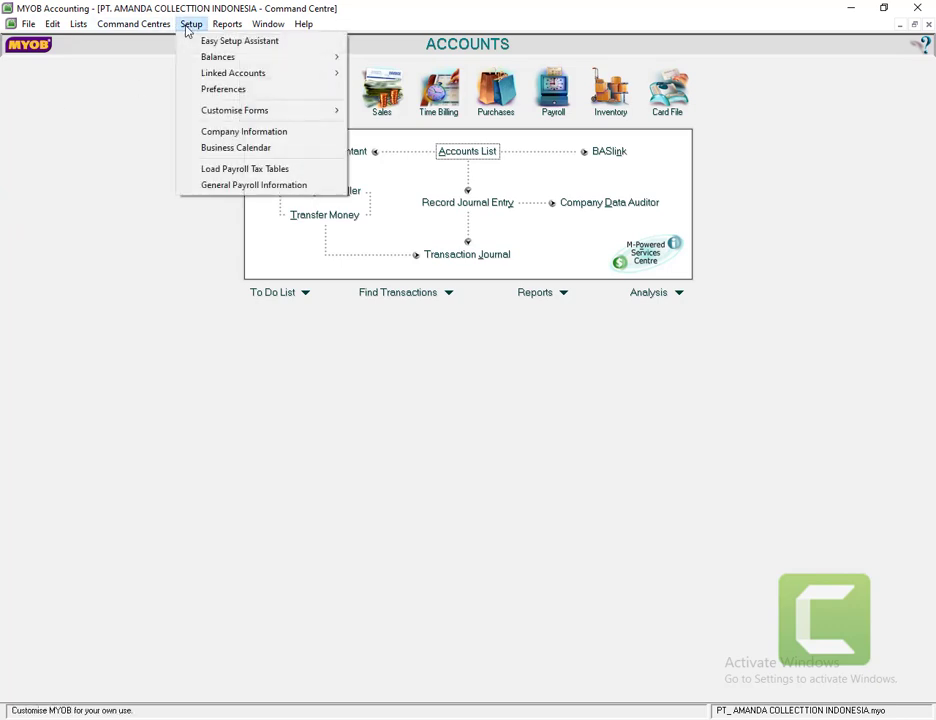
pyautogui.moveTo(206, 76)
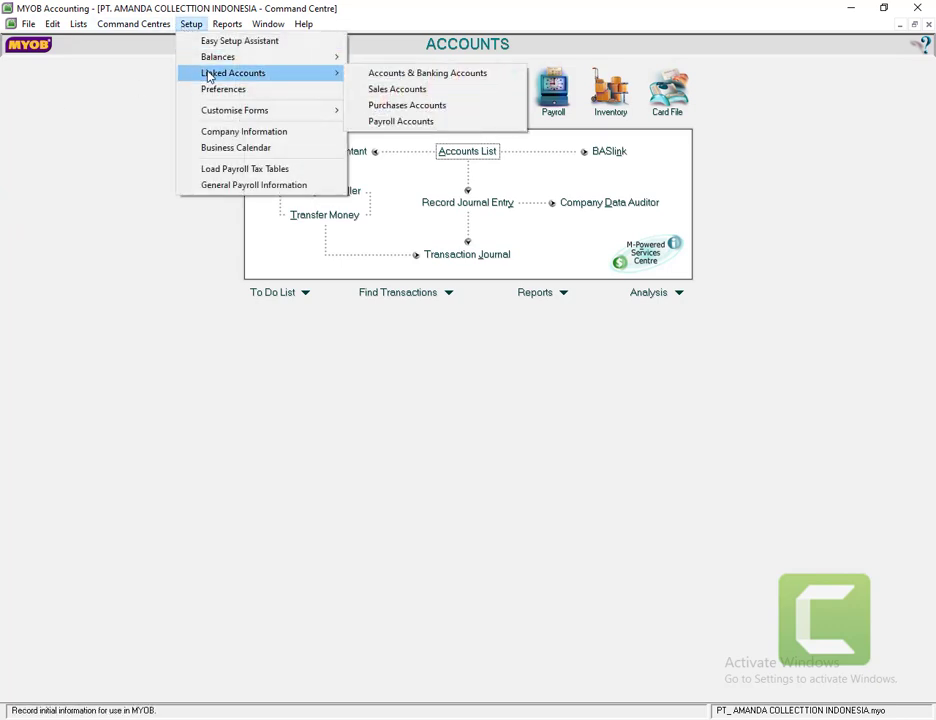
pyautogui.click(372, 94)
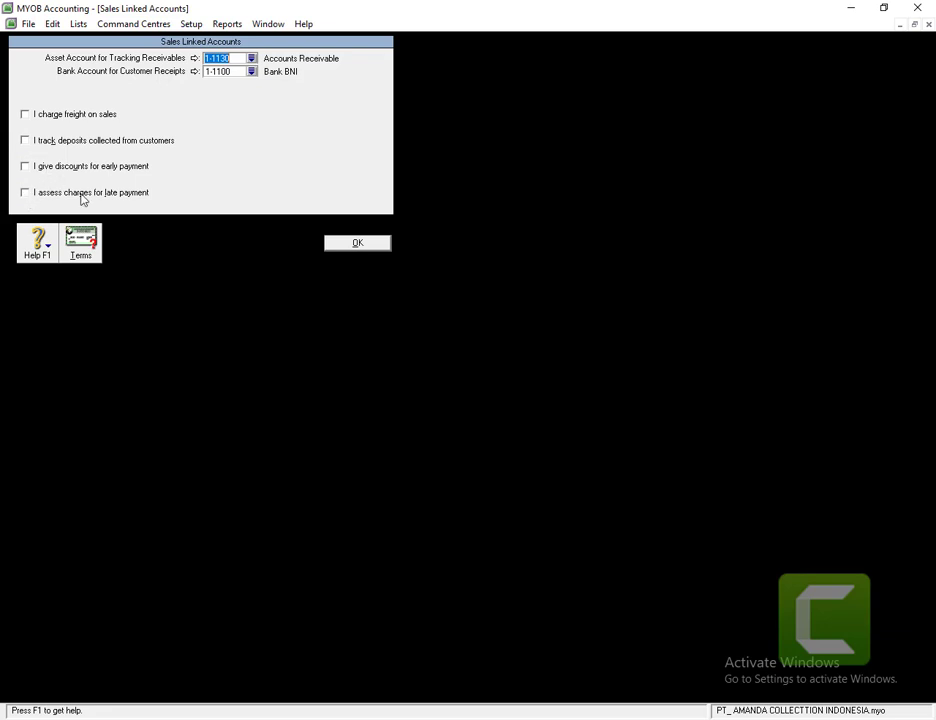
pyautogui.click(355, 246)
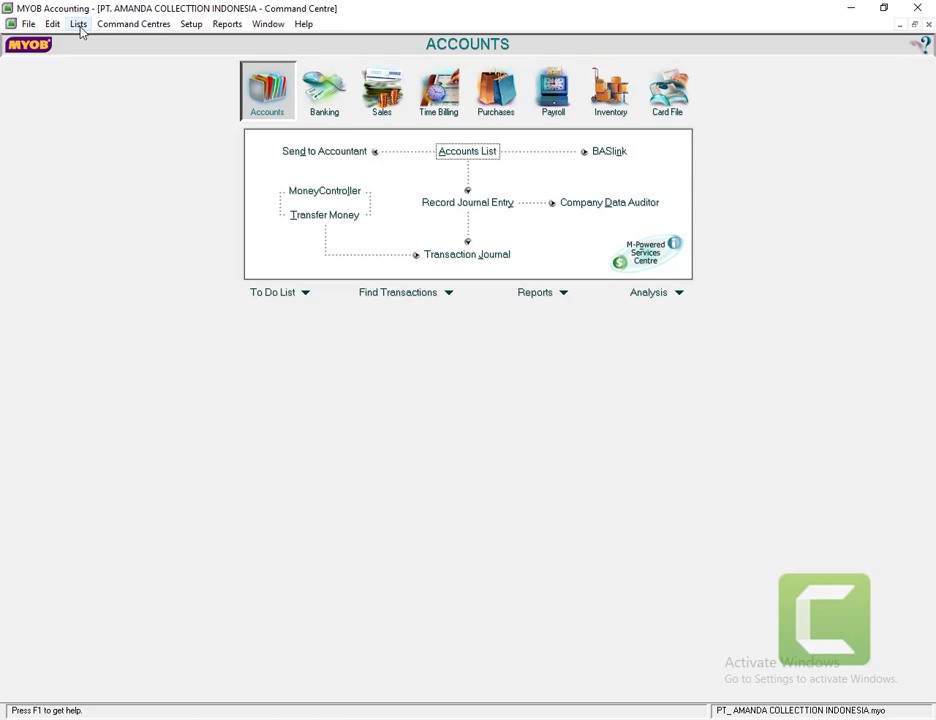
# - Open the Tax Code List from the Lists menu
pyautogui.click(79, 25)
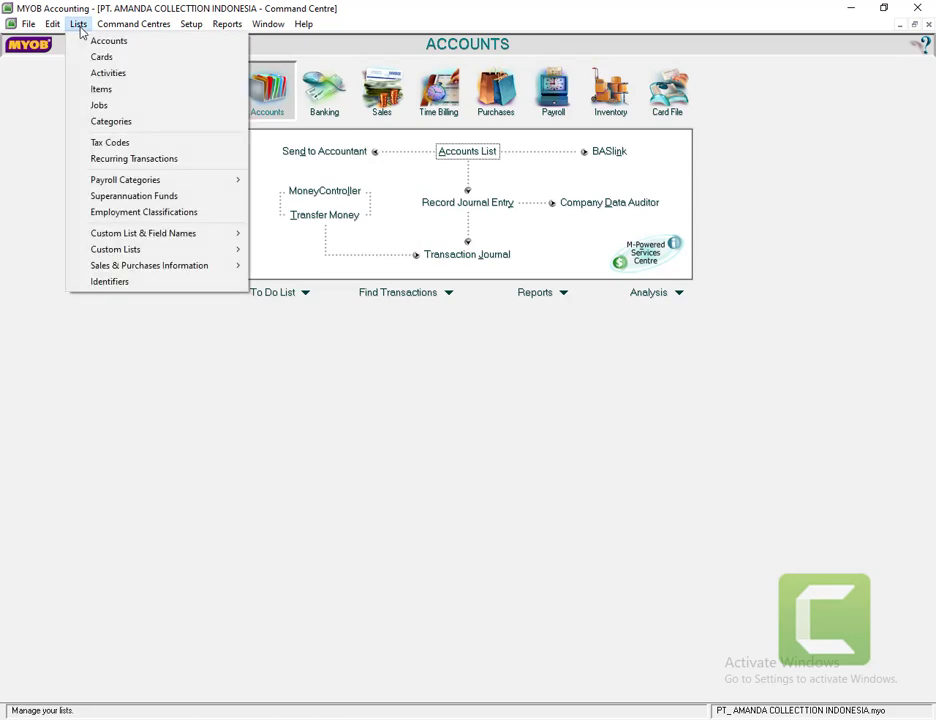
pyautogui.click(111, 144)
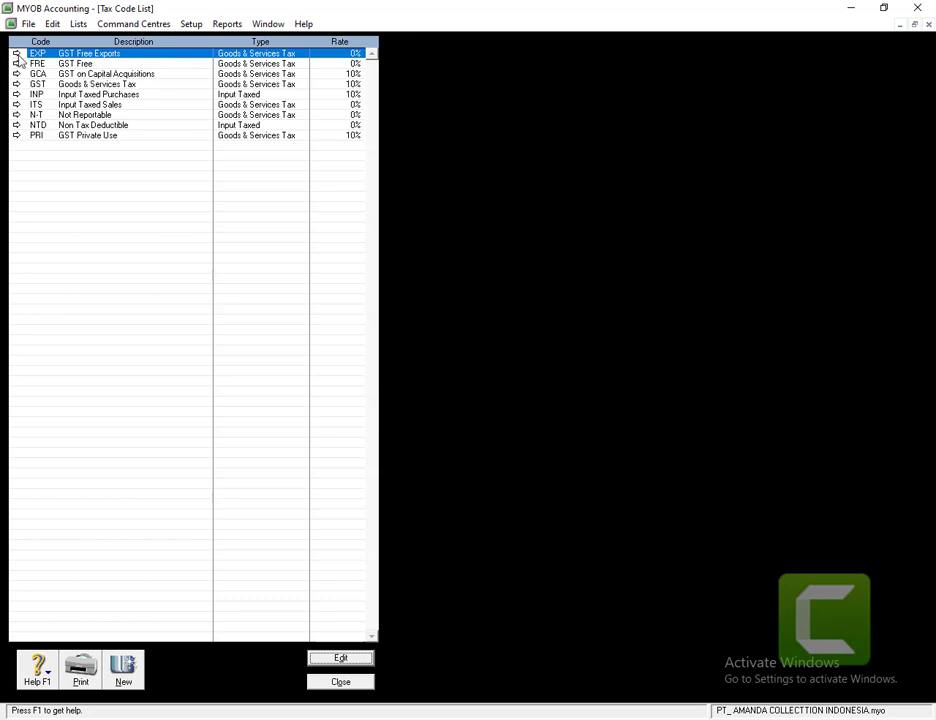
# - Delete the EXP and FRE tax codes
pyautogui.click(16, 53)
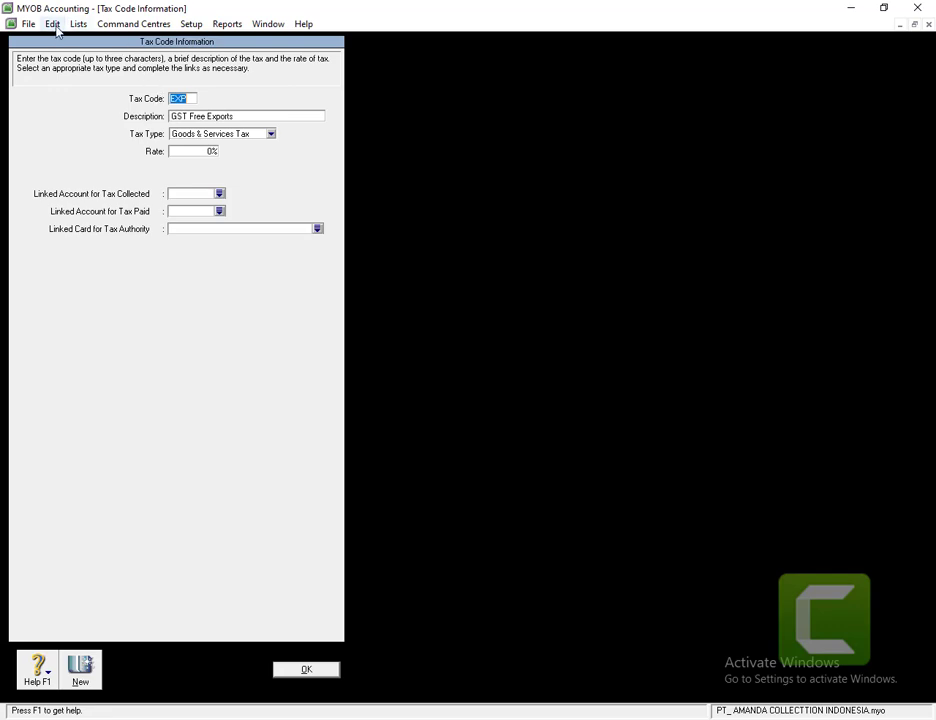
pyautogui.click(53, 24)
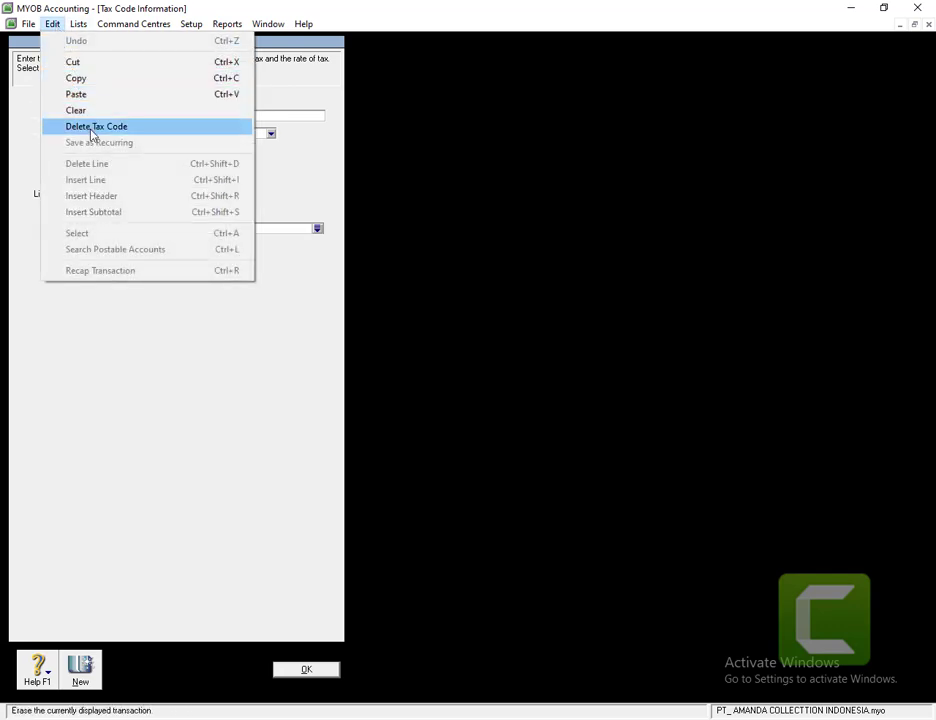
pyautogui.click(92, 127)
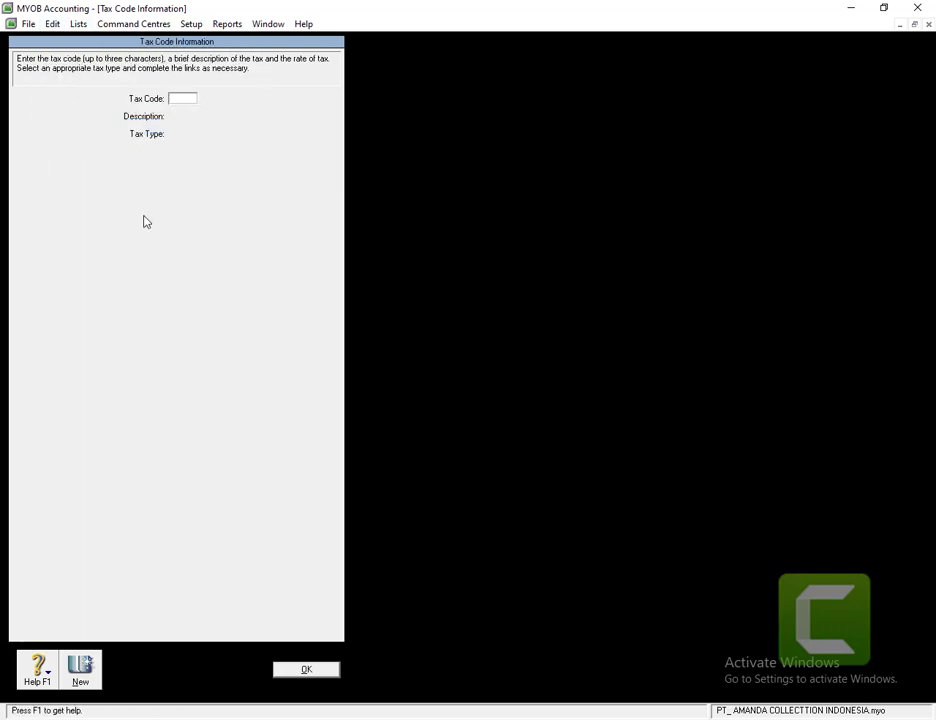
pyautogui.click(308, 671)
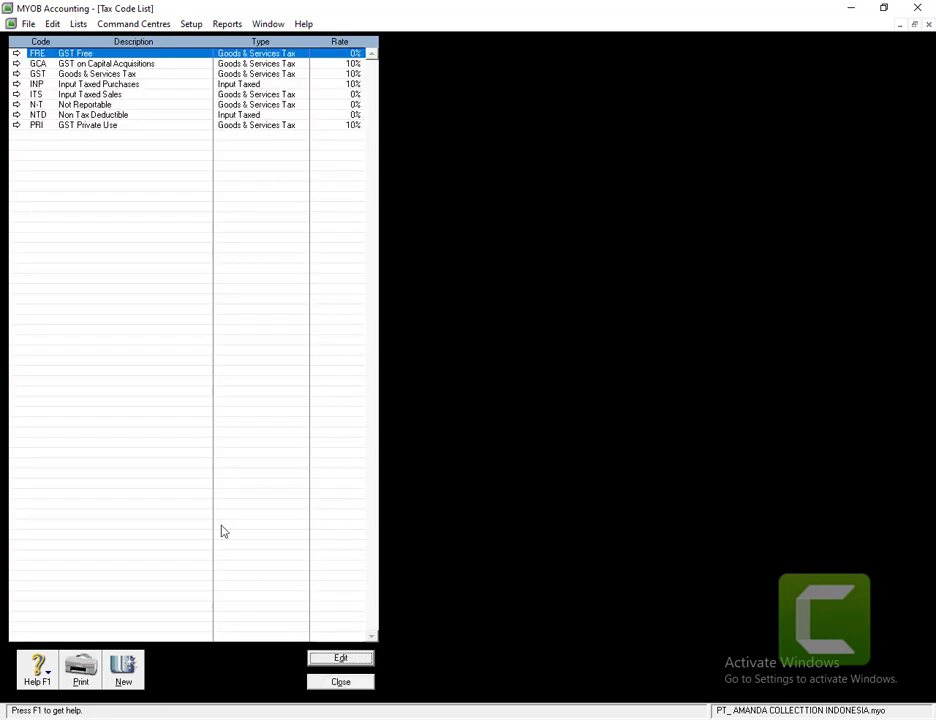
pyautogui.click(17, 54)
pyautogui.click(51, 24)
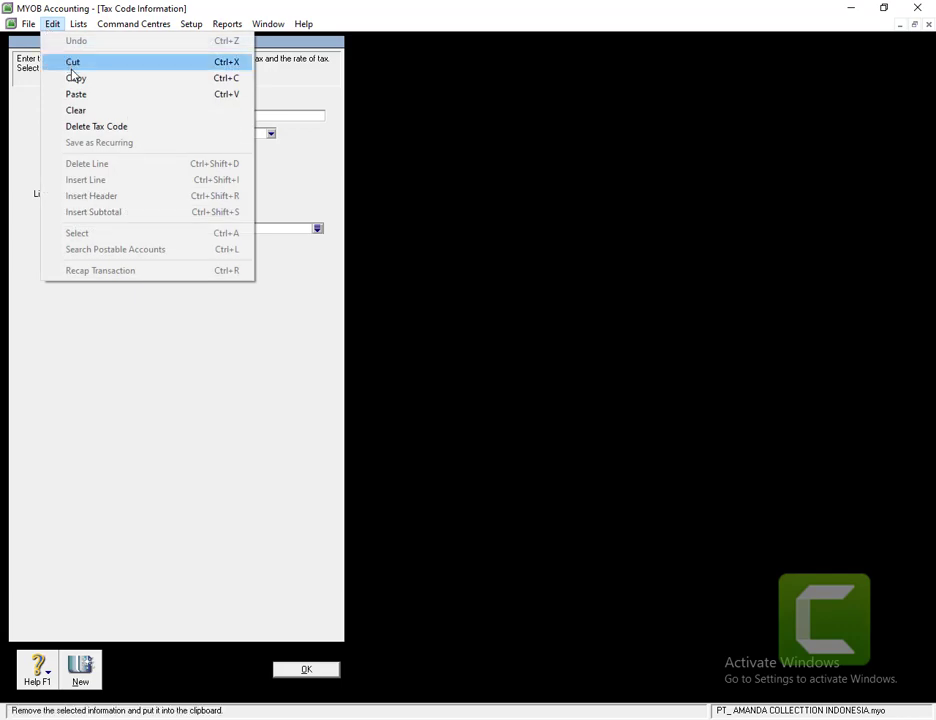
pyautogui.click(87, 127)
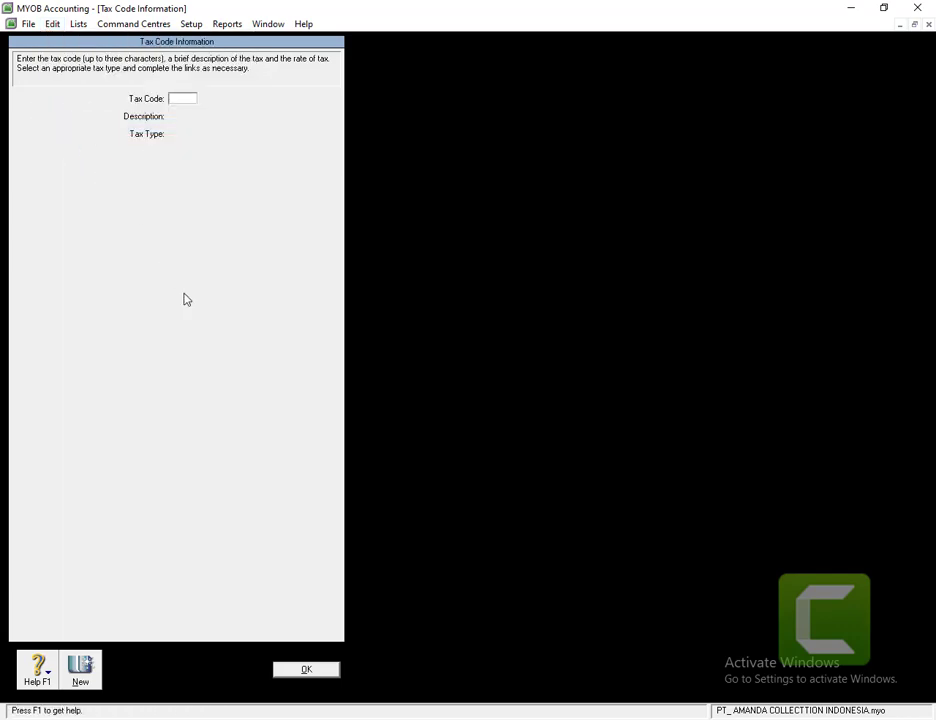
pyautogui.click(297, 672)
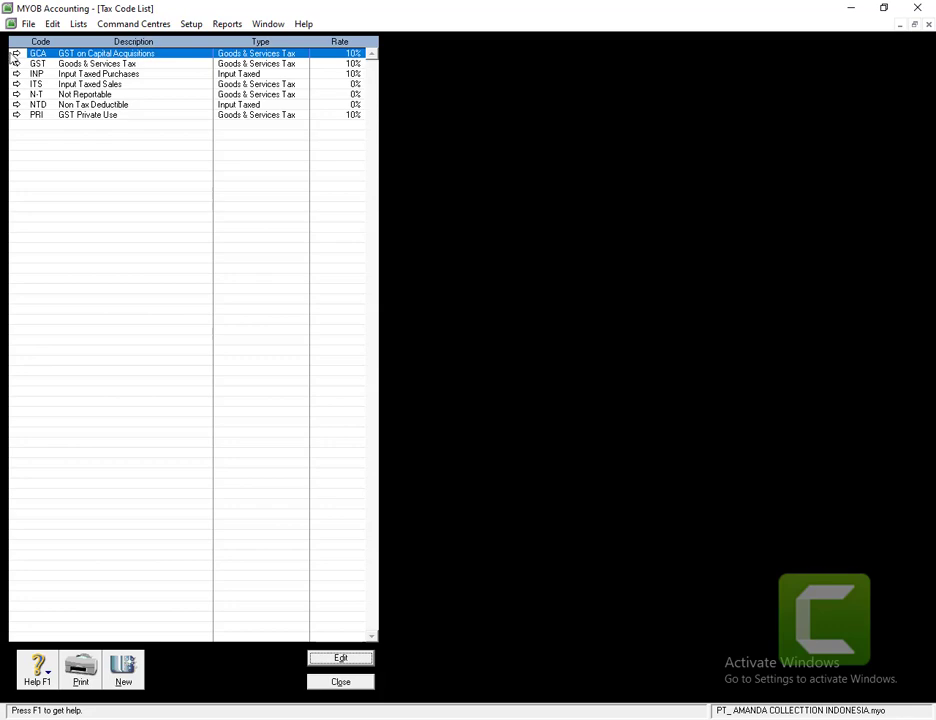
# - Delete the GCA and INP tax codes
pyautogui.click(15, 53)
pyautogui.click(53, 24)
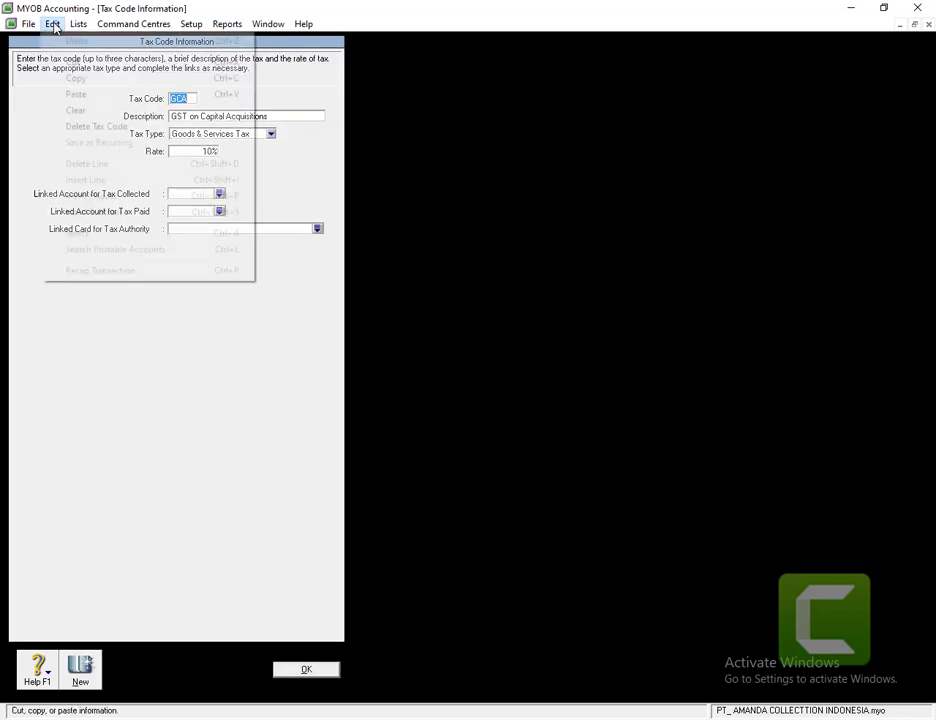
pyautogui.click(58, 127)
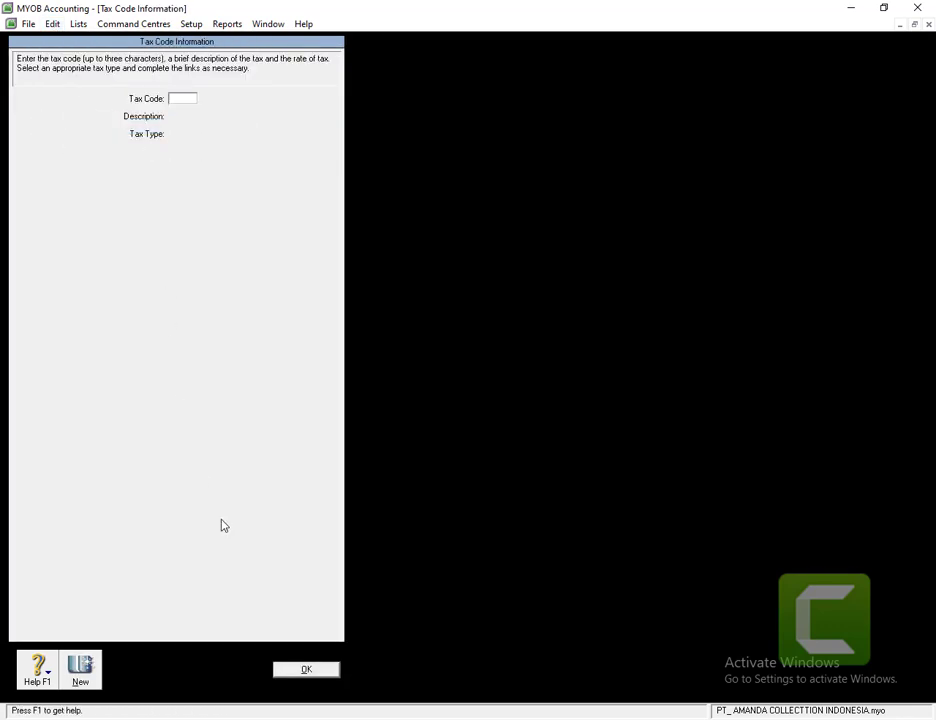
pyautogui.click(307, 670)
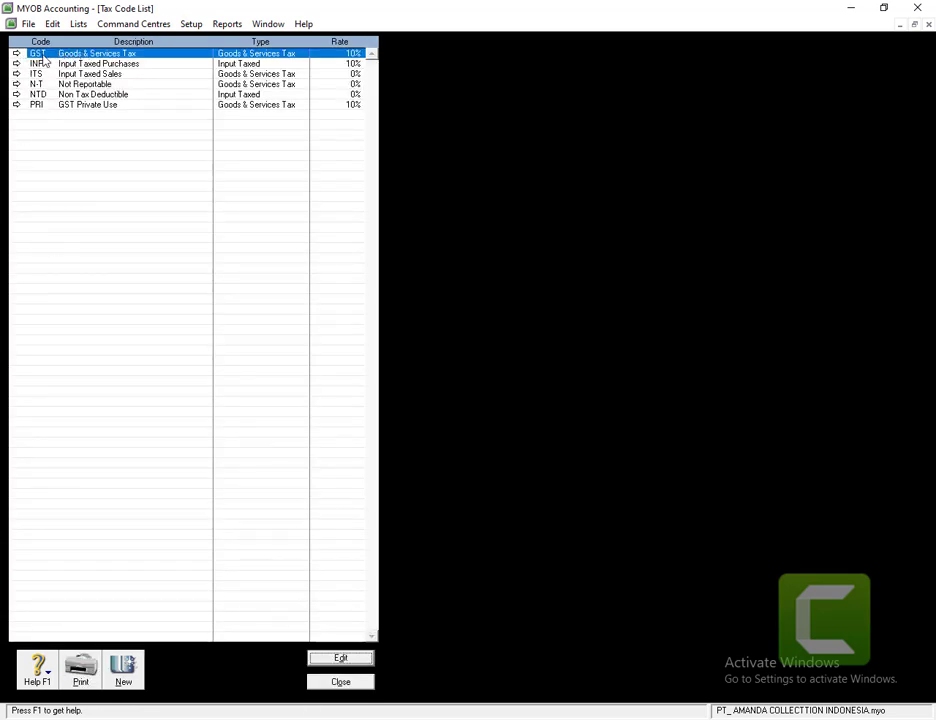
pyautogui.click(16, 63)
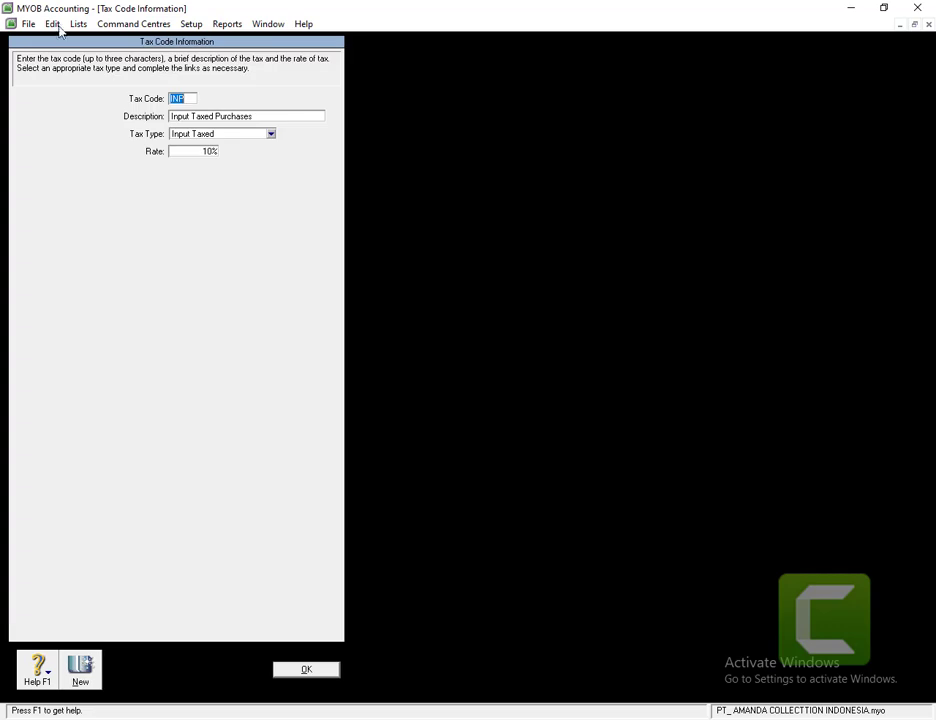
pyautogui.click(54, 24)
pyautogui.click(92, 128)
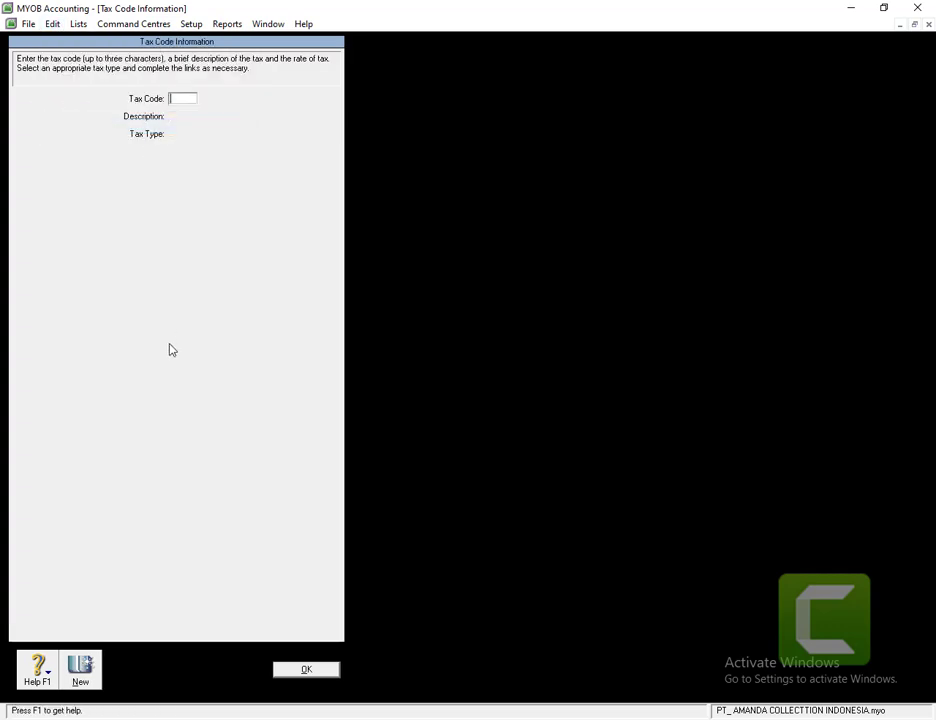
pyautogui.click(278, 673)
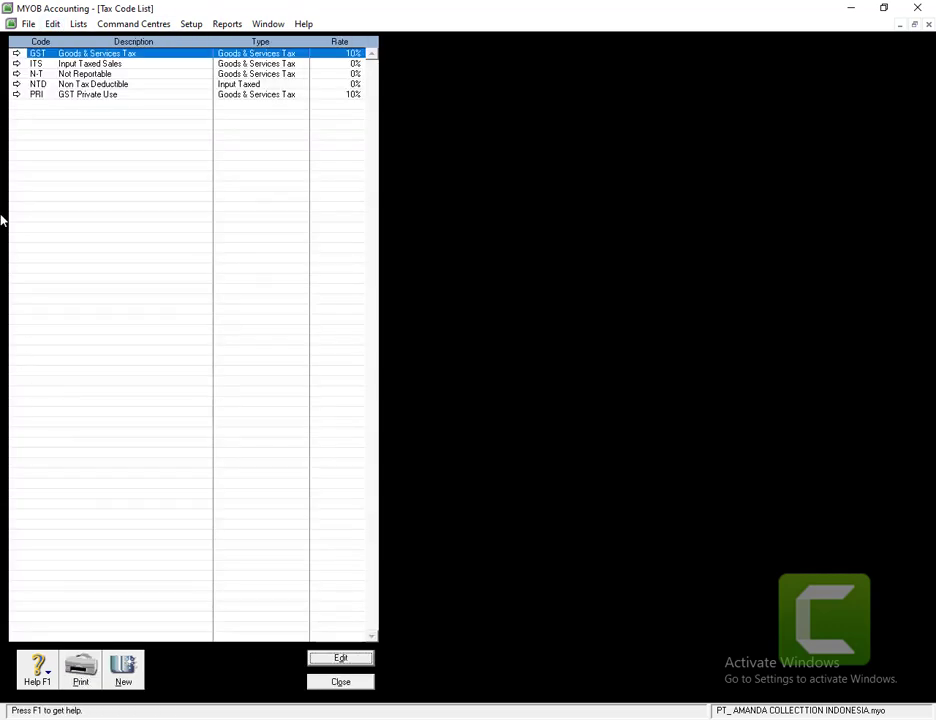
# - Delete the ITS, NTD and PRI tax codes
pyautogui.click(16, 63)
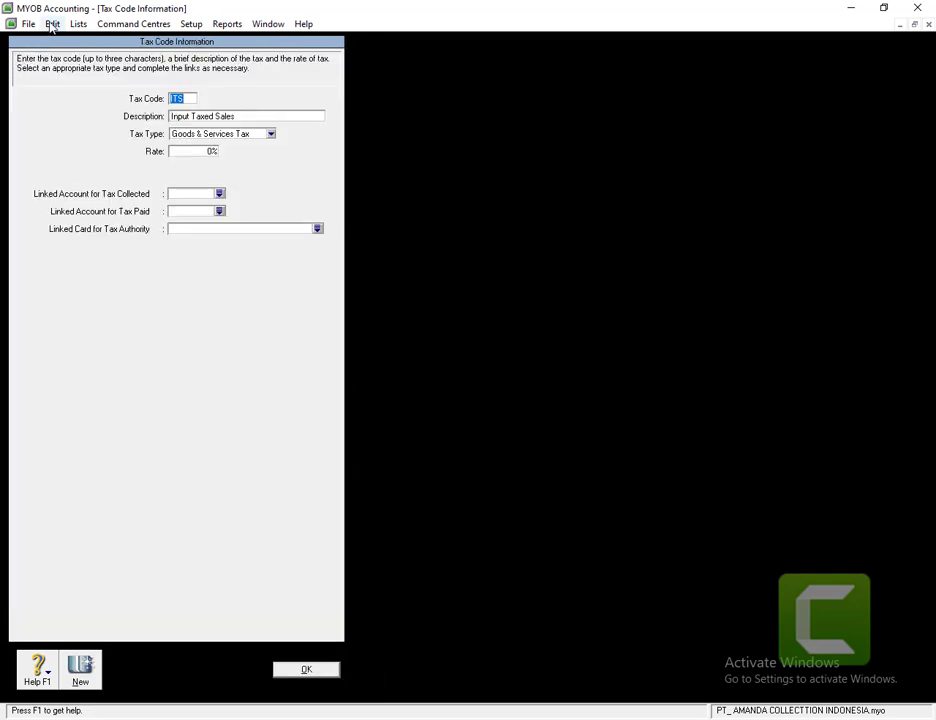
pyautogui.click(51, 24)
pyautogui.click(92, 127)
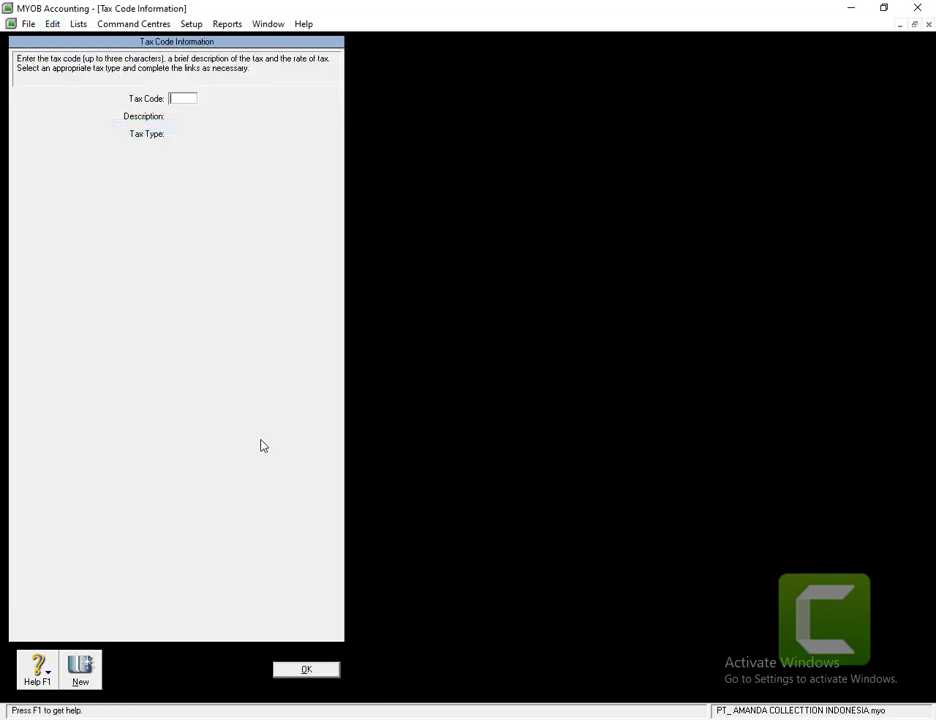
pyautogui.click(306, 672)
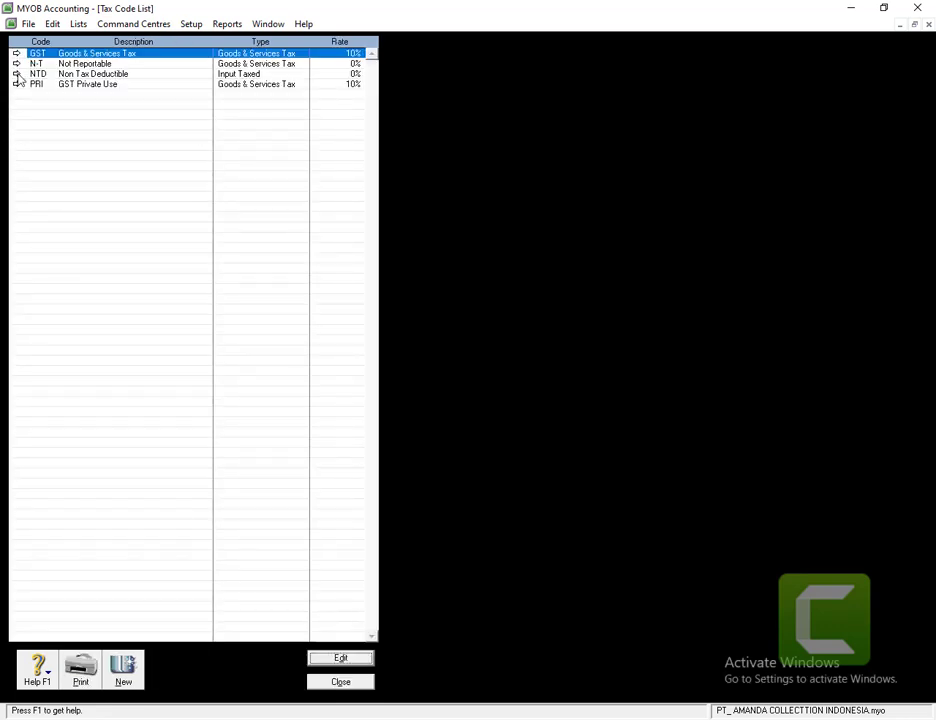
pyautogui.click(16, 74)
pyautogui.click(52, 24)
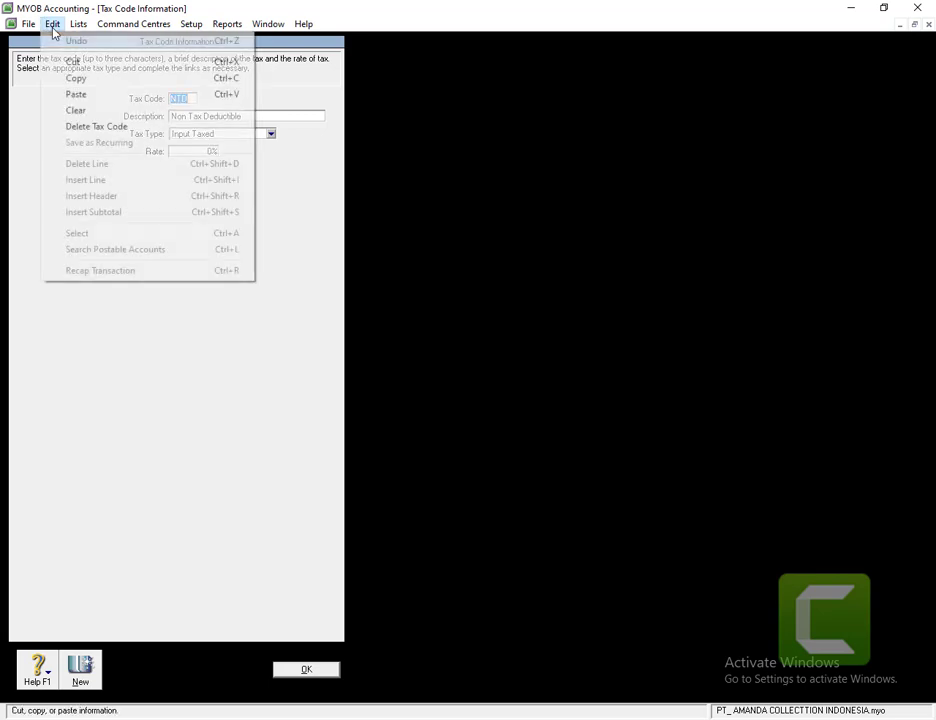
pyautogui.click(80, 128)
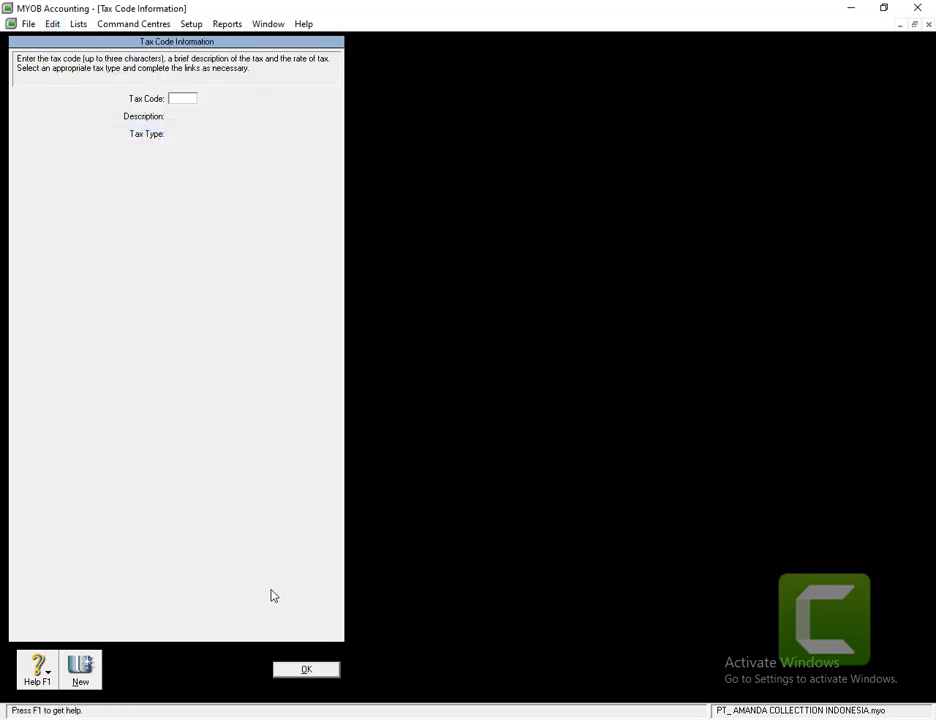
pyautogui.click(306, 670)
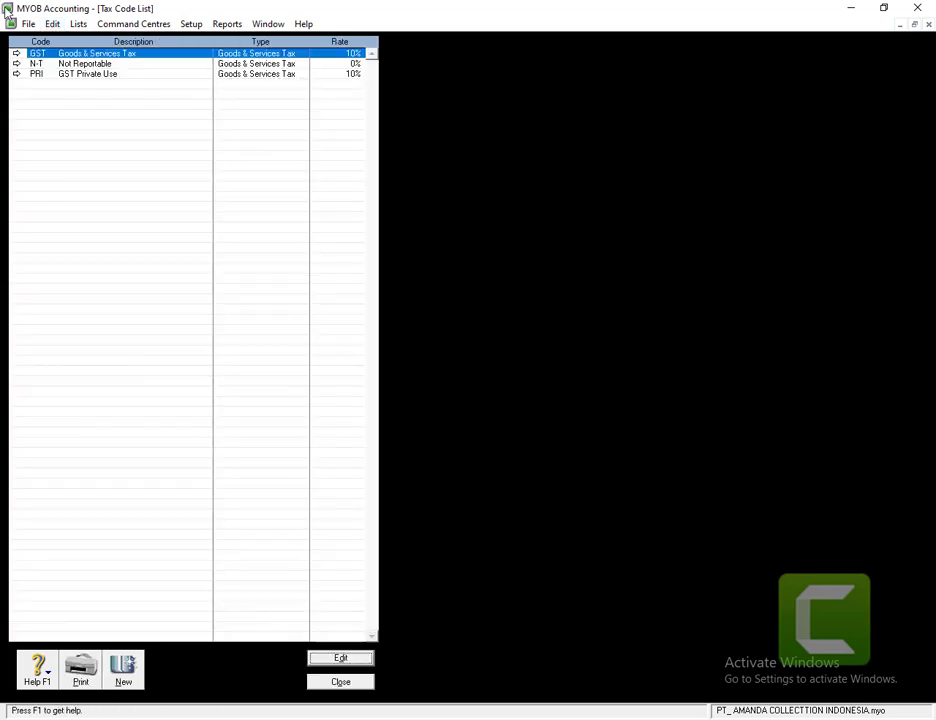
pyautogui.click(16, 74)
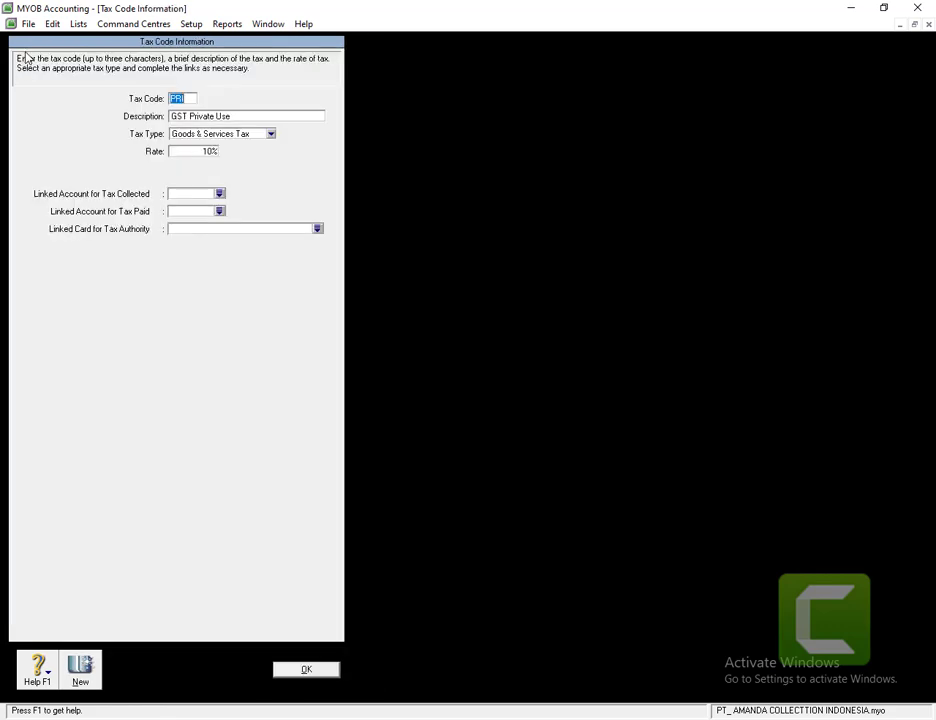
pyautogui.click(52, 23)
pyautogui.click(86, 127)
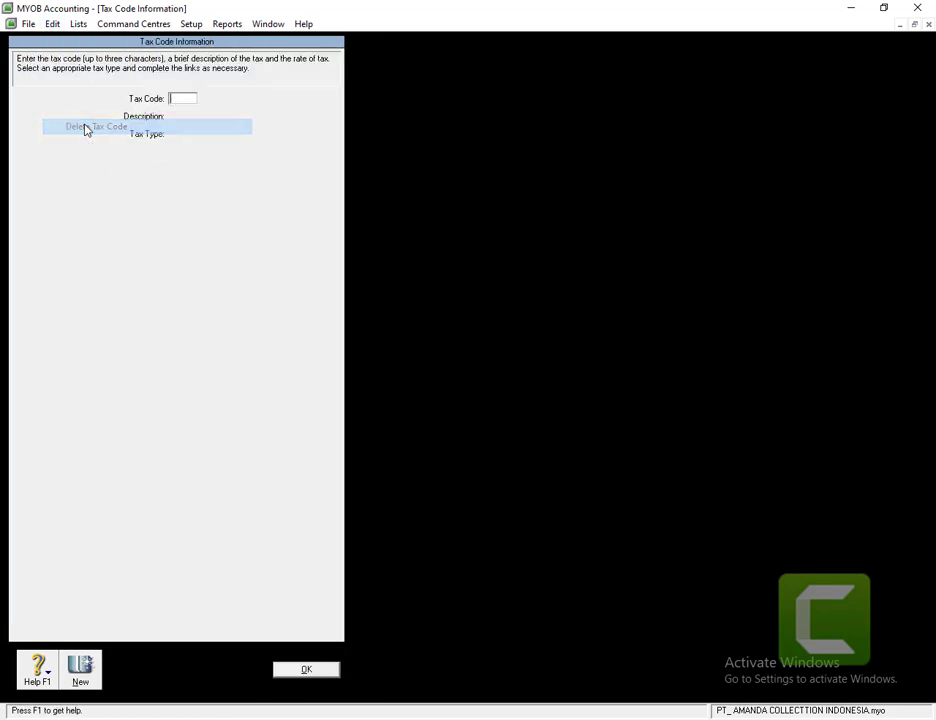
pyautogui.click(297, 673)
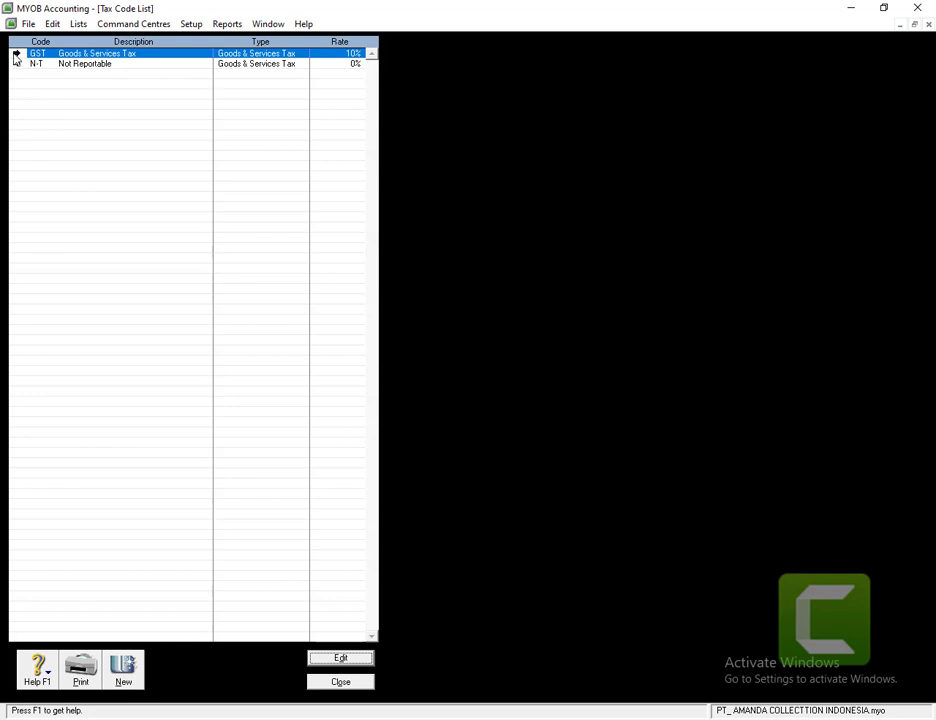
# - Rename the GST tax code to VAT, accepting the replacement warning
pyautogui.click(15, 56)
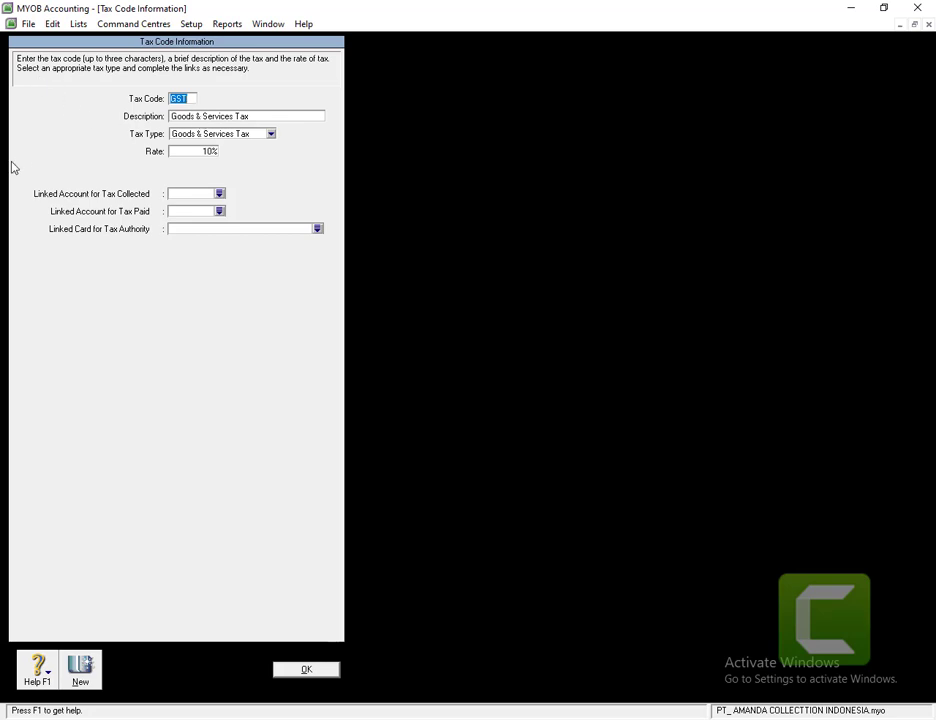
pyautogui.write('VAT')
pyautogui.click(196, 119)
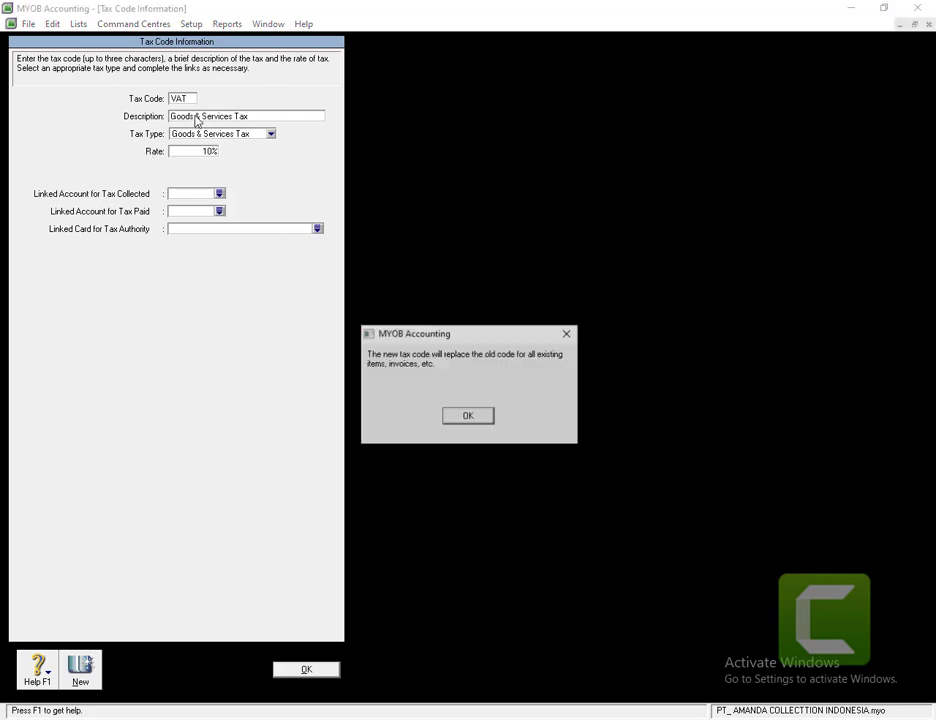
pyautogui.click(474, 416)
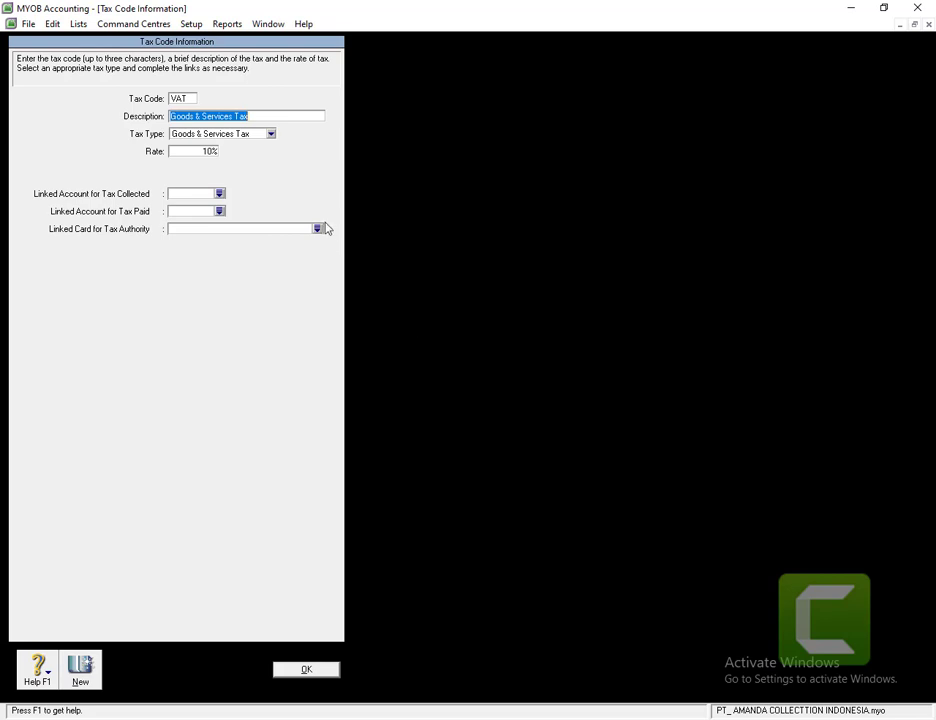
# - Describe VAT as VALUE ADDED TAX, keeping Goods & Services Tax type at 10%
pyautogui.write('VAL')
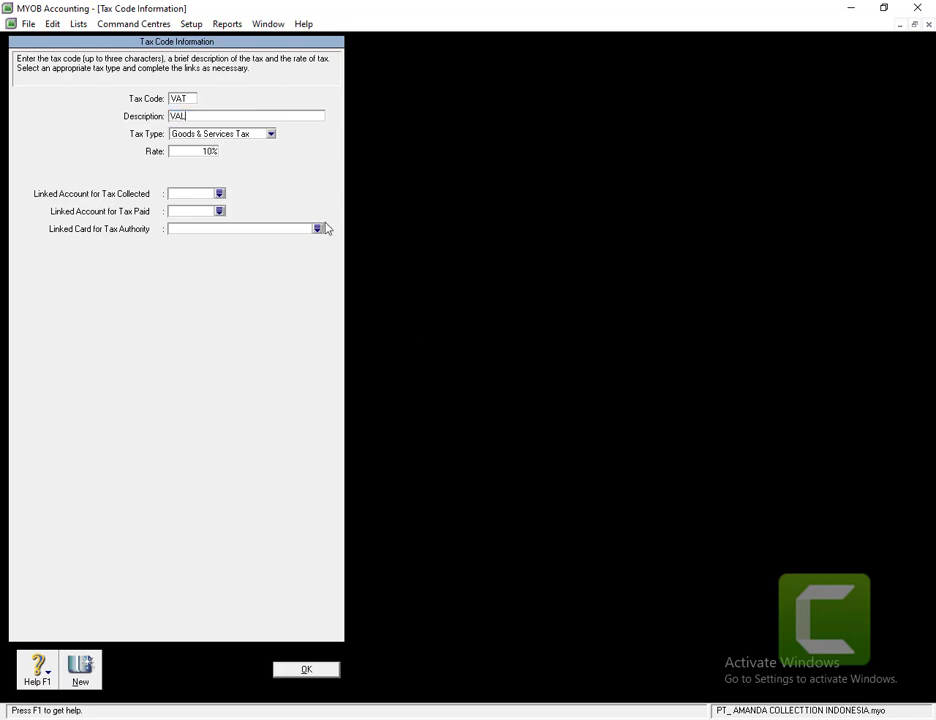
pyautogui.write('UE ADD TAX')
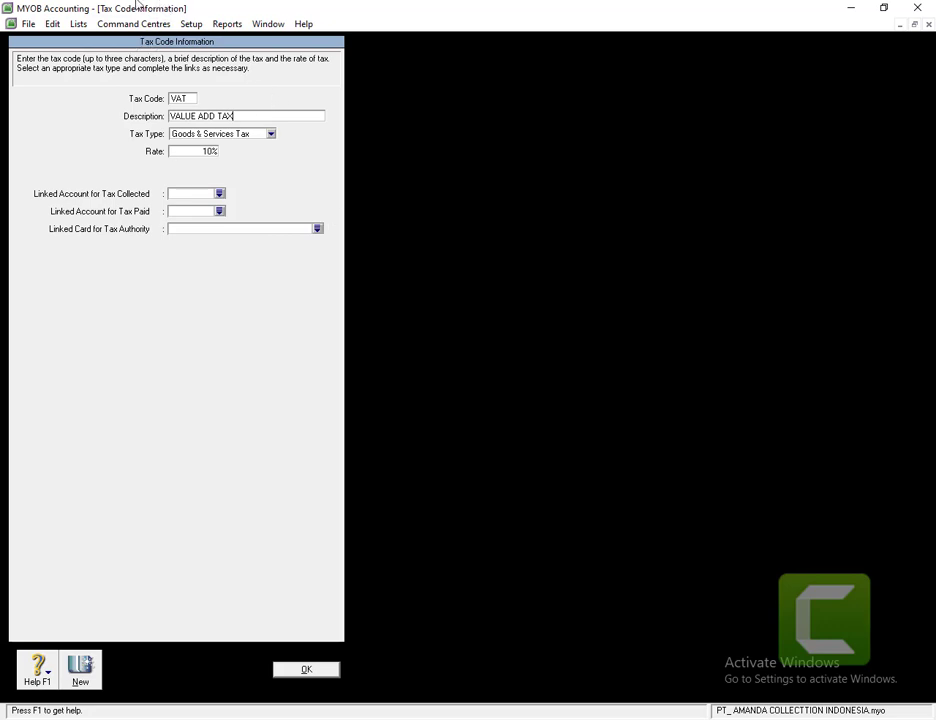
pyautogui.click(217, 117)
pyautogui.write('ED')
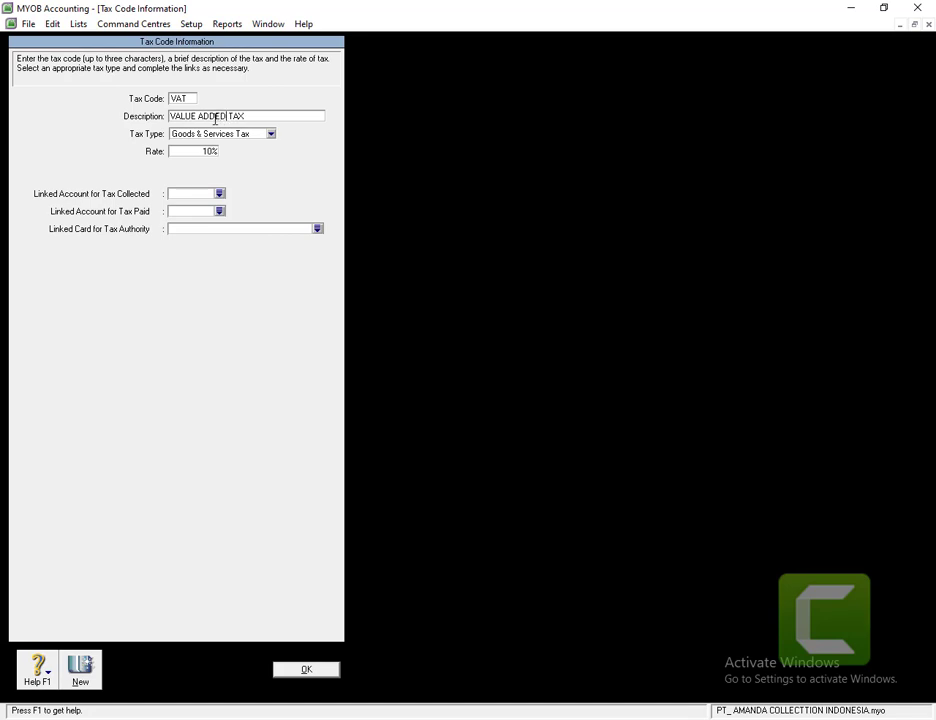
pyautogui.click(226, 136)
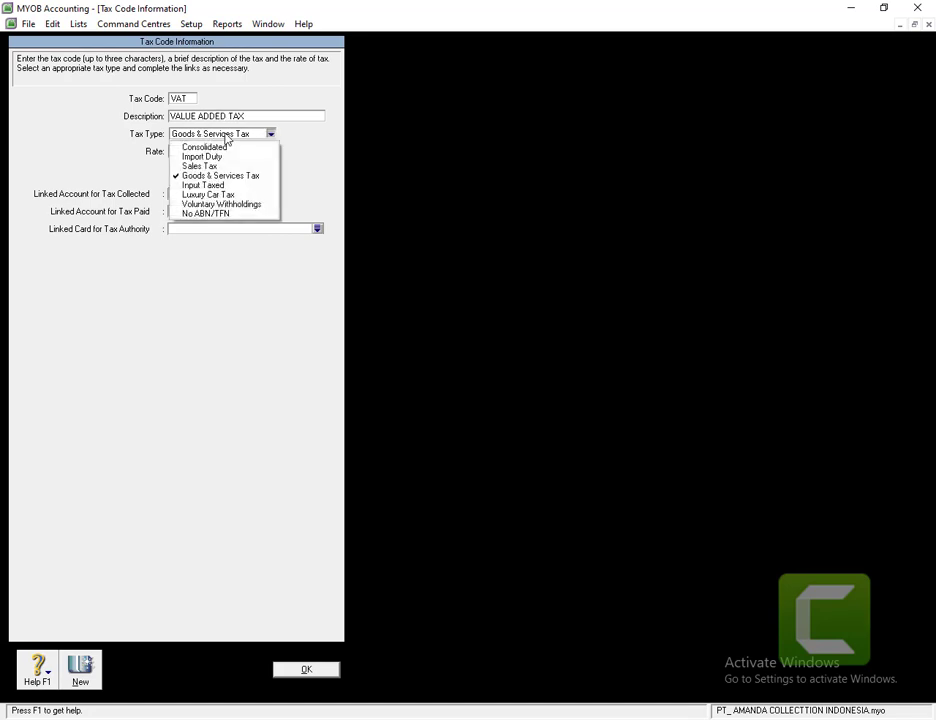
pyautogui.click(205, 175)
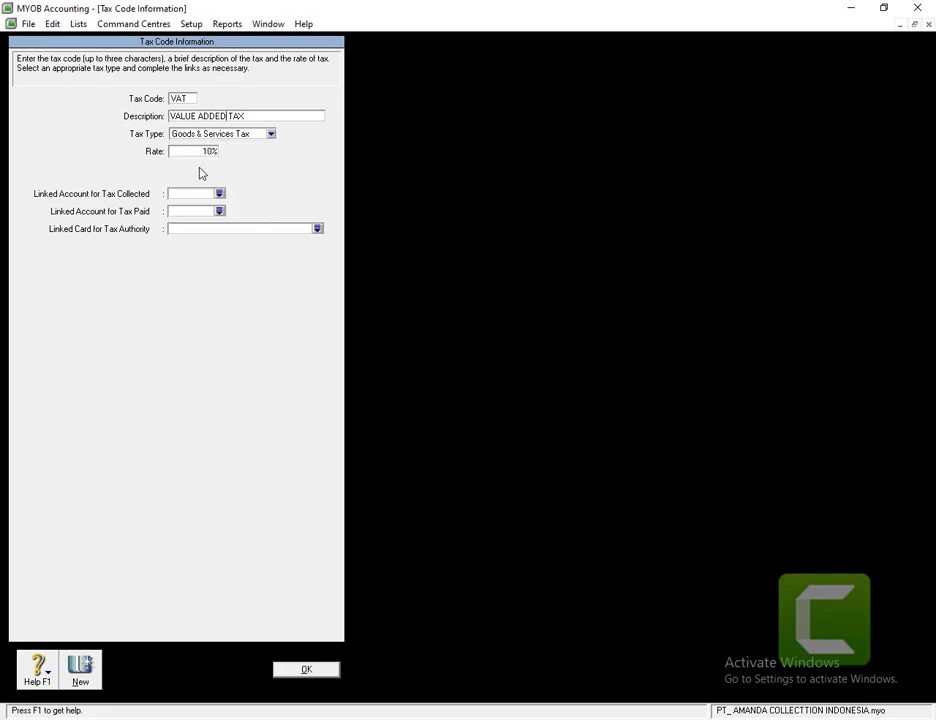
pyautogui.click(187, 153)
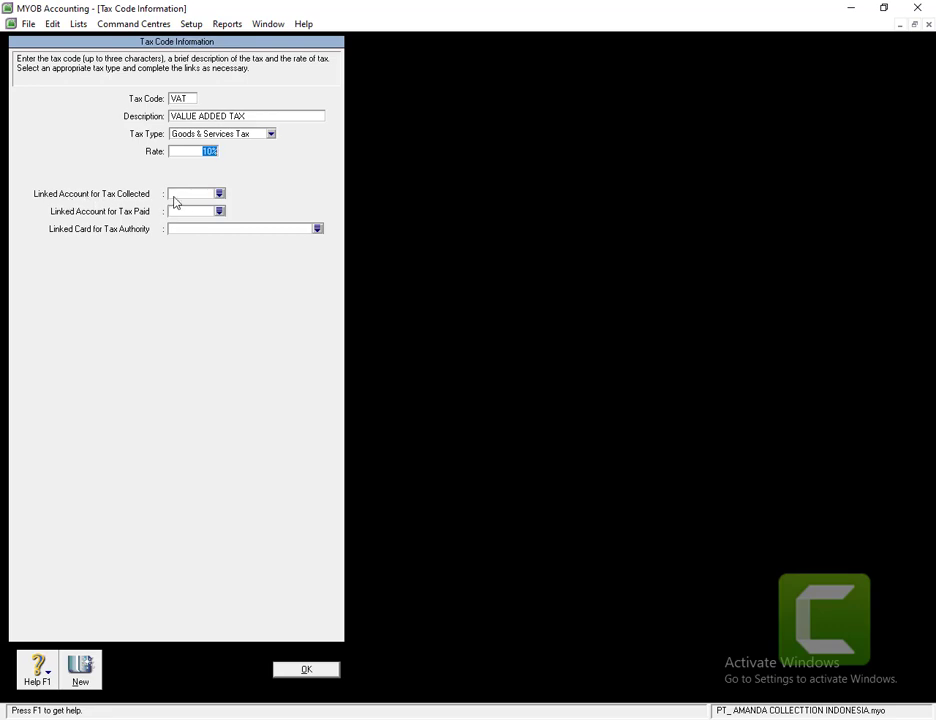
pyautogui.click(220, 195)
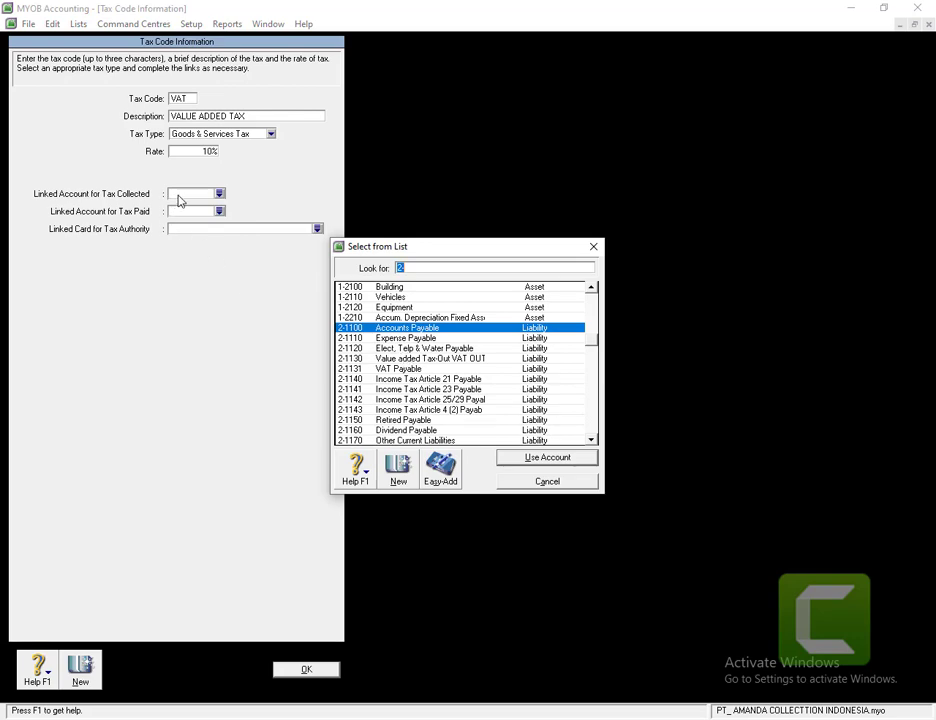
# - Link VAT to 2-1130 for tax collected and 1-1200 for tax paid, and save it
pyautogui.doubleClick(400, 358)
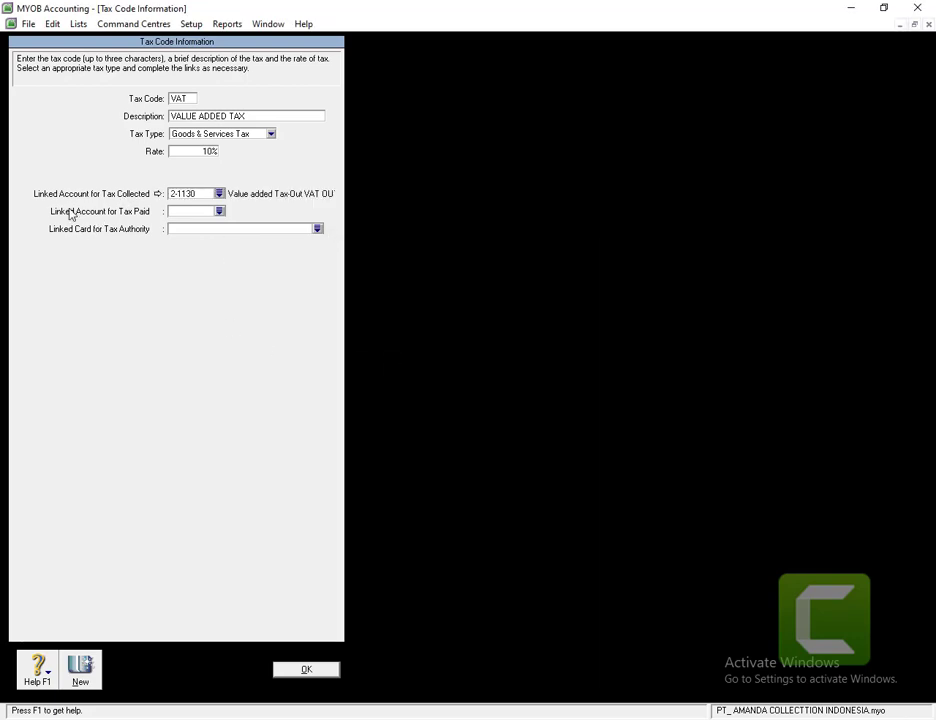
pyautogui.click(219, 211)
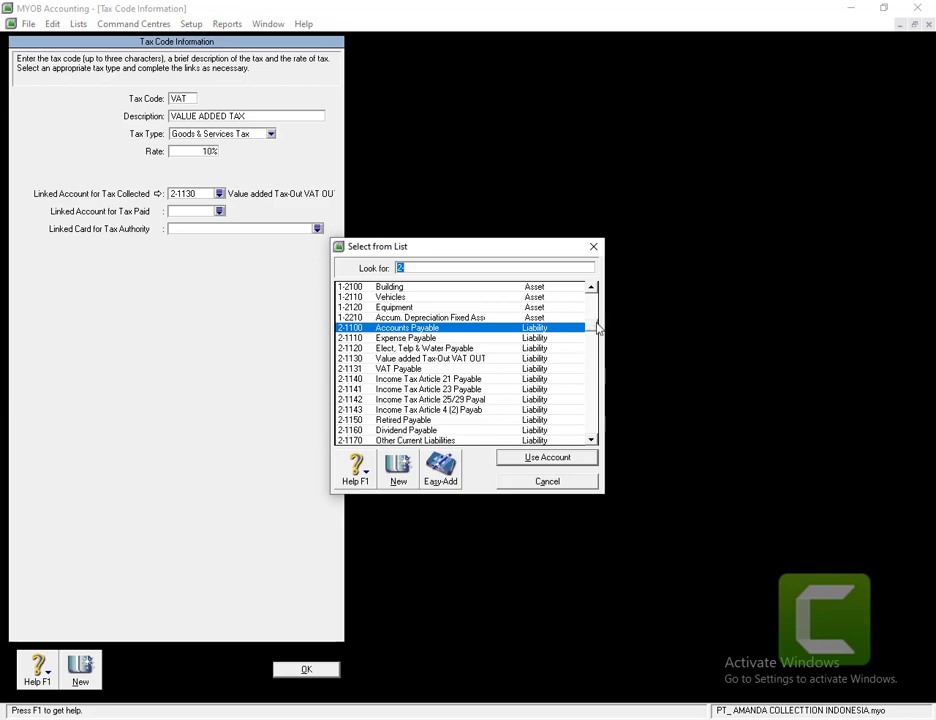
pyautogui.click(593, 307)
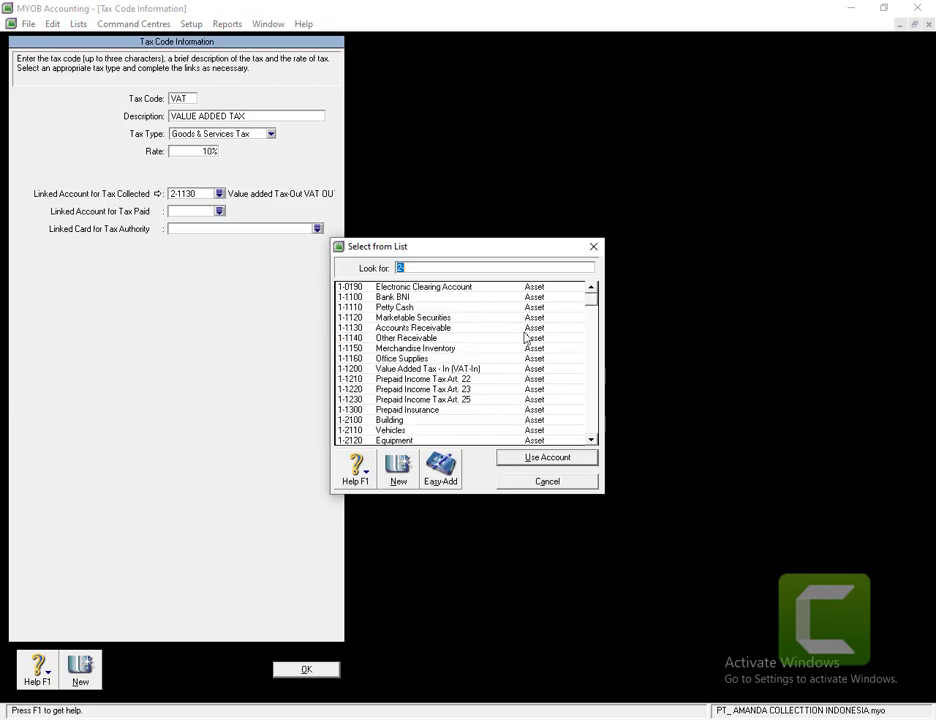
pyautogui.doubleClick(425, 369)
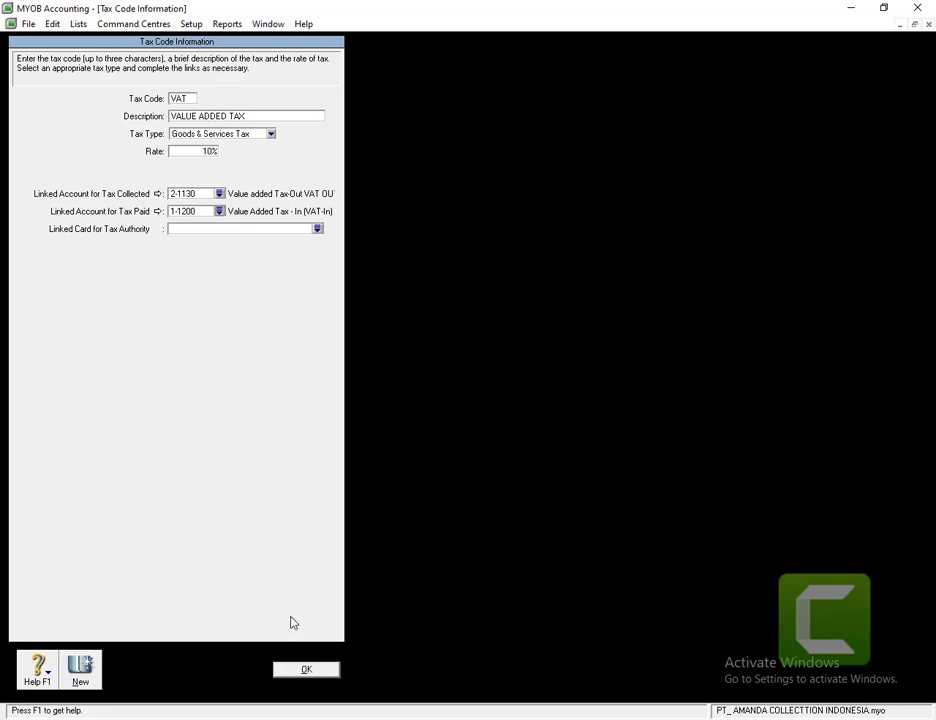
pyautogui.click(305, 670)
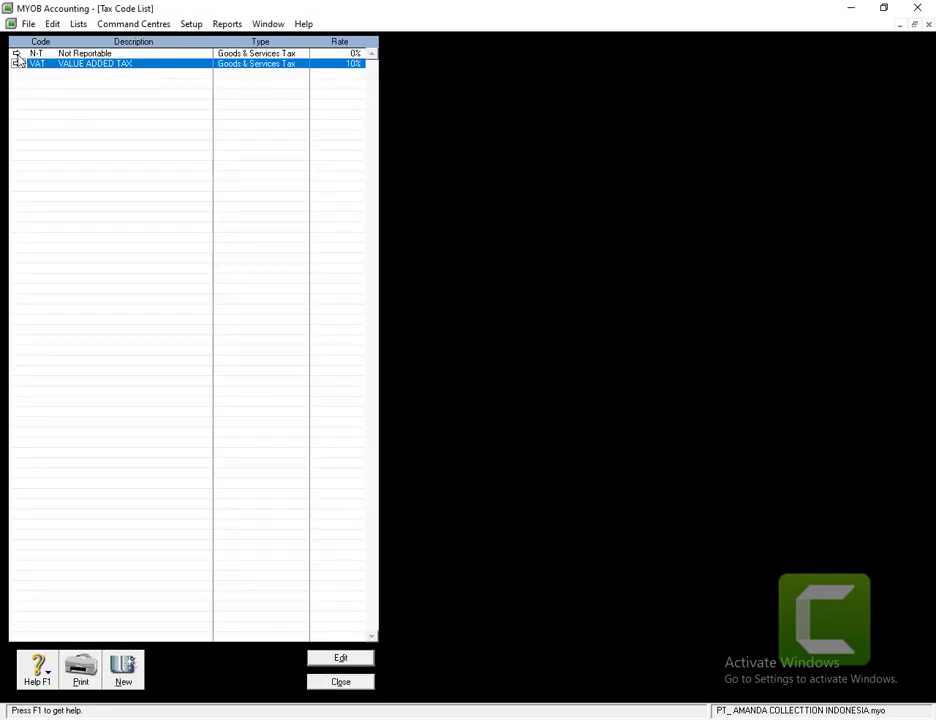
# - Change the N-T tax code's description to NON PPN
pyautogui.click(16, 54)
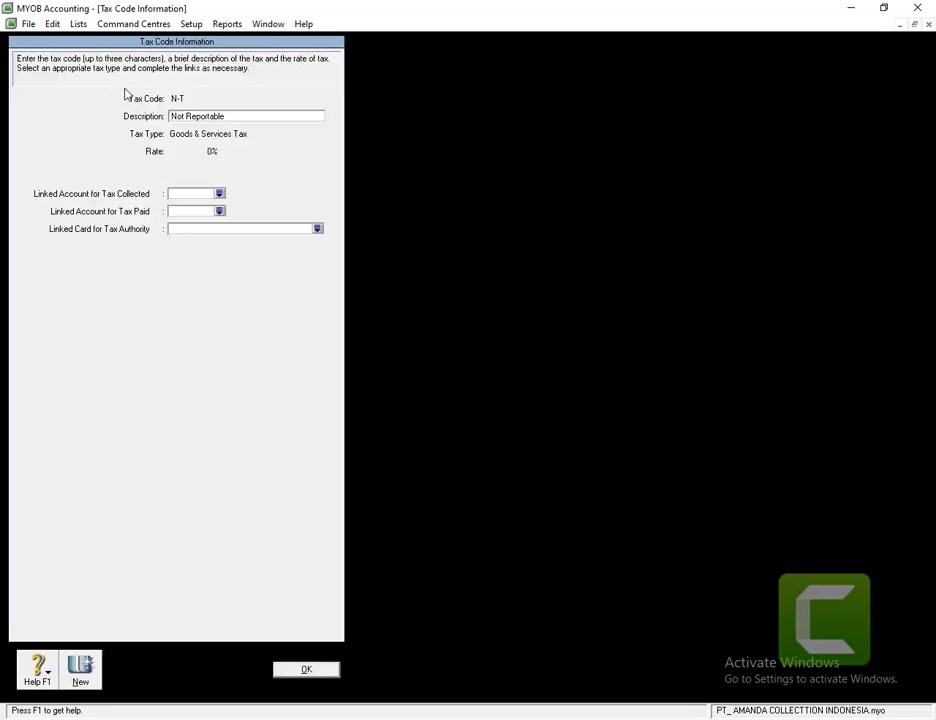
pyautogui.click(247, 116)
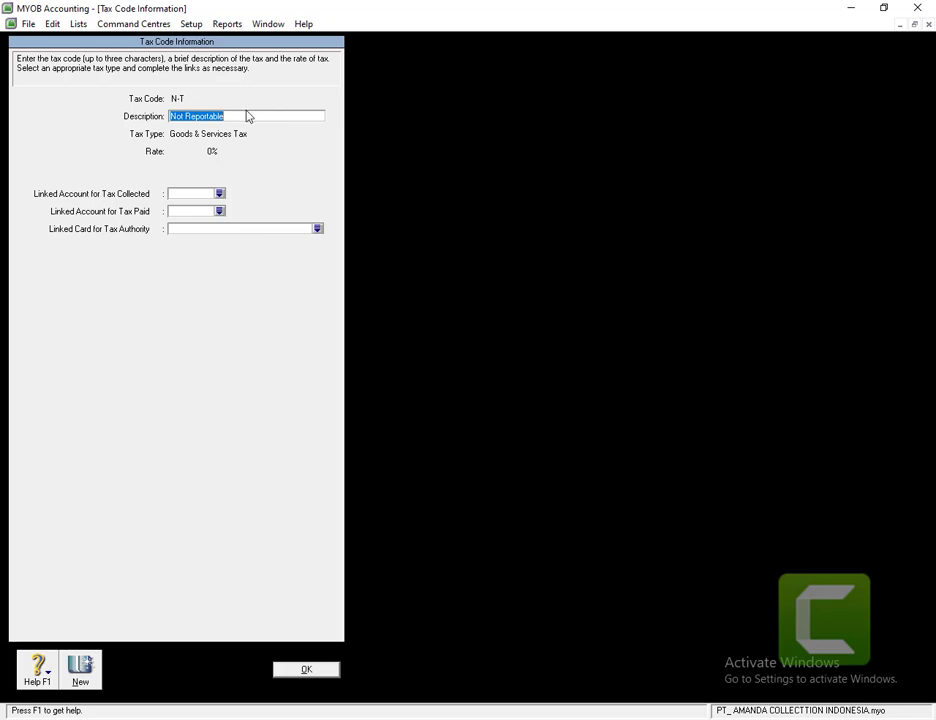
pyautogui.write('n')
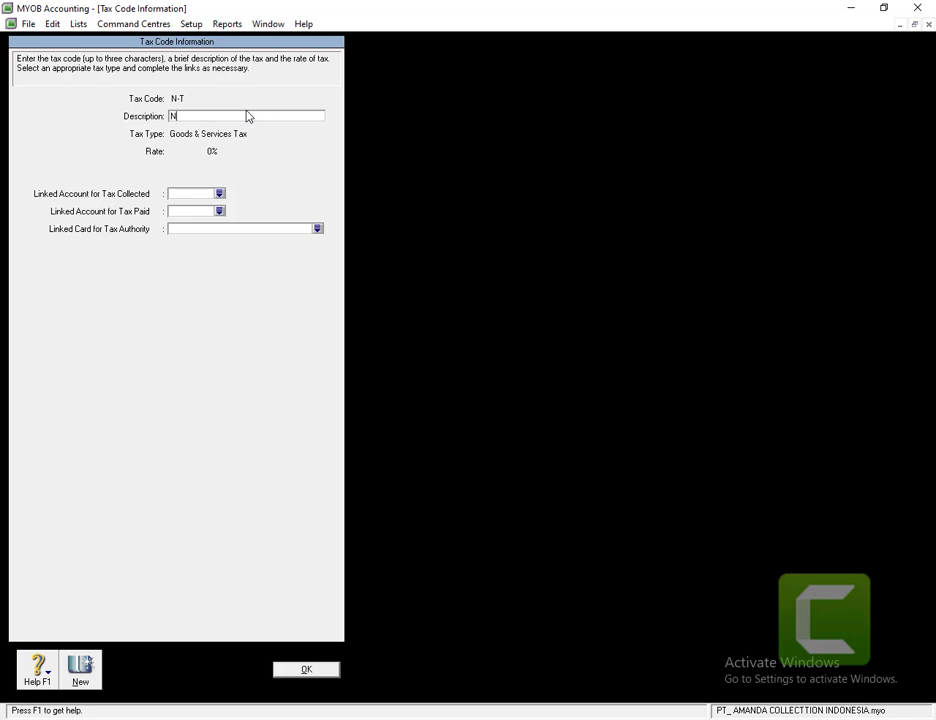
pyautogui.write('ON PPN')
# - Link N-T to 2-1130 for tax collected and 1-1200 for tax paid, and save it
pyautogui.click(219, 195)
pyautogui.doubleClick(380, 359)
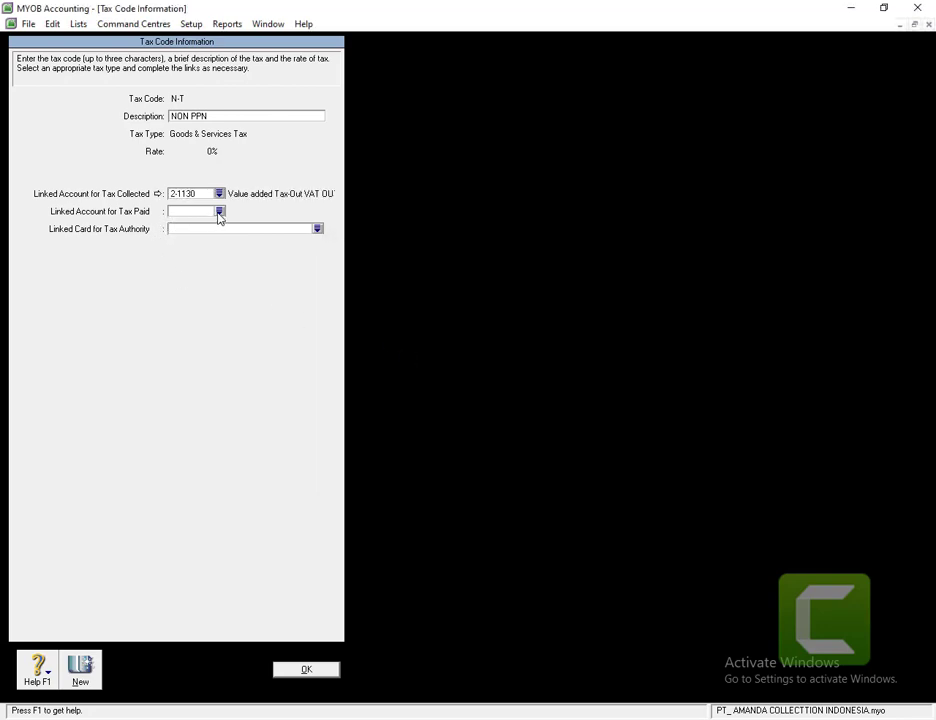
pyautogui.click(218, 212)
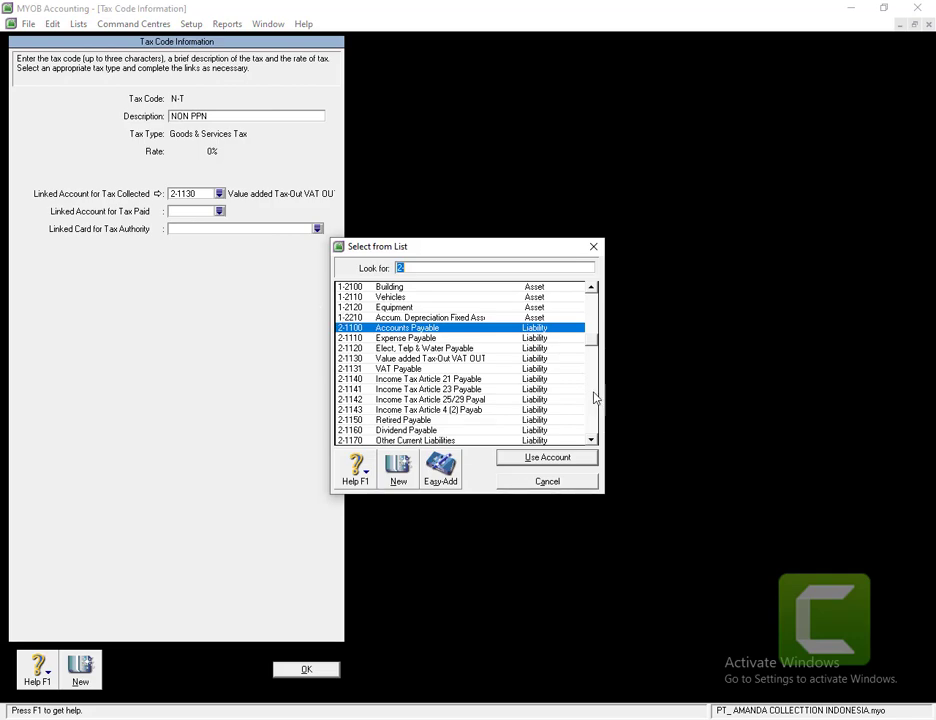
pyautogui.moveTo(594, 313); pyautogui.dragTo(586, 297)
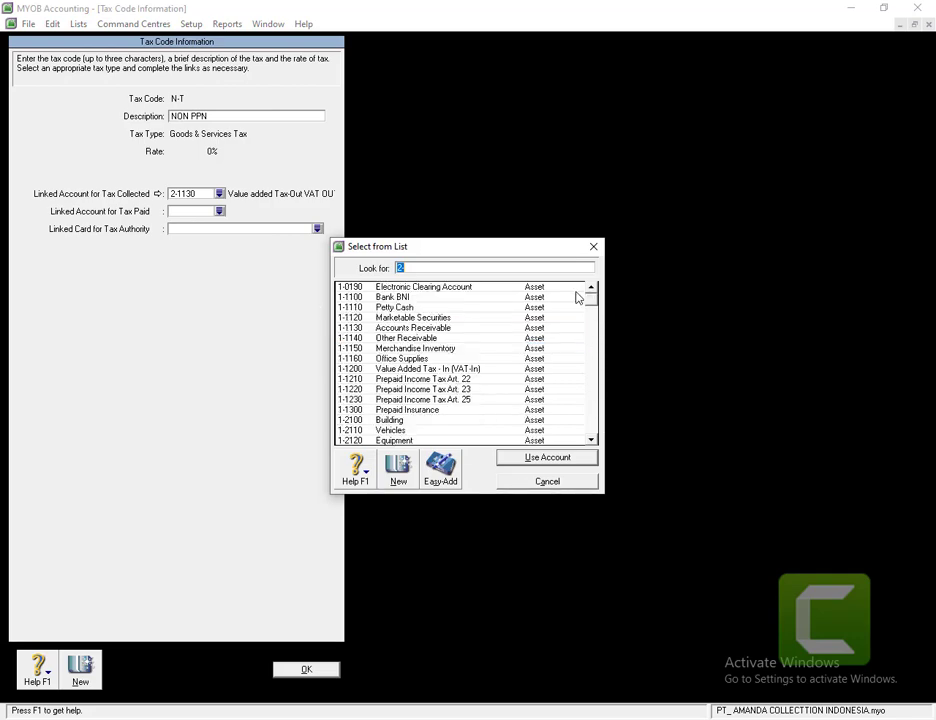
pyautogui.click(403, 369)
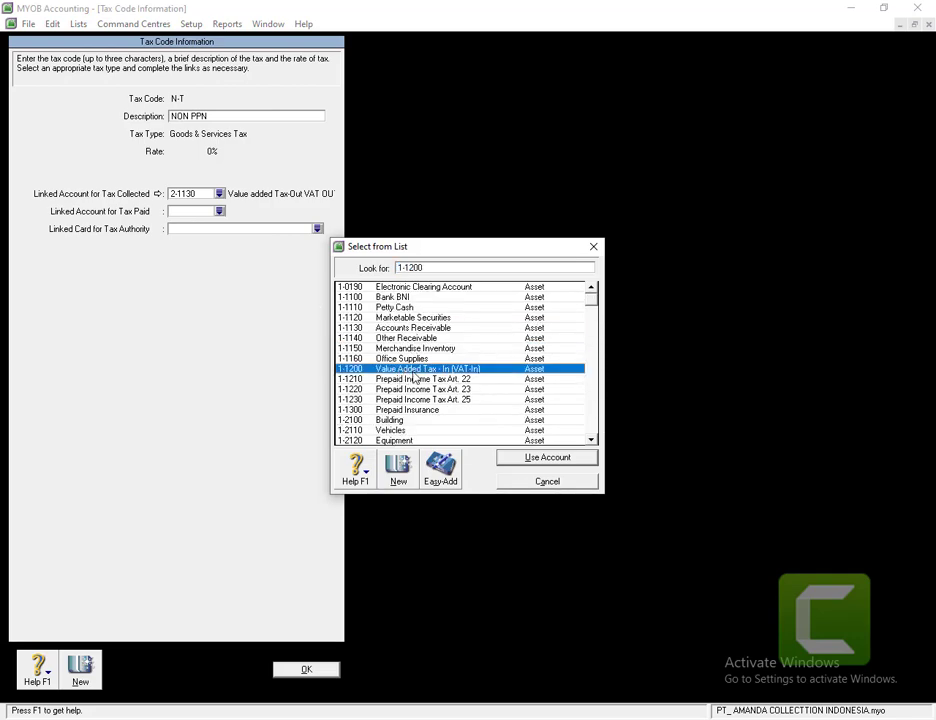
pyautogui.click(522, 457)
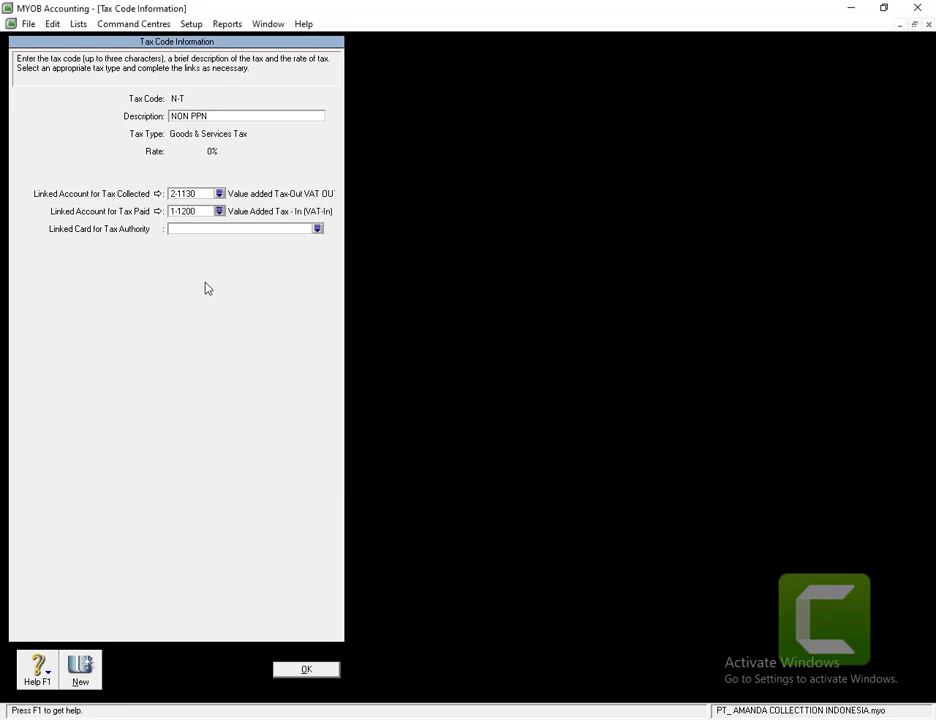
pyautogui.click(299, 677)
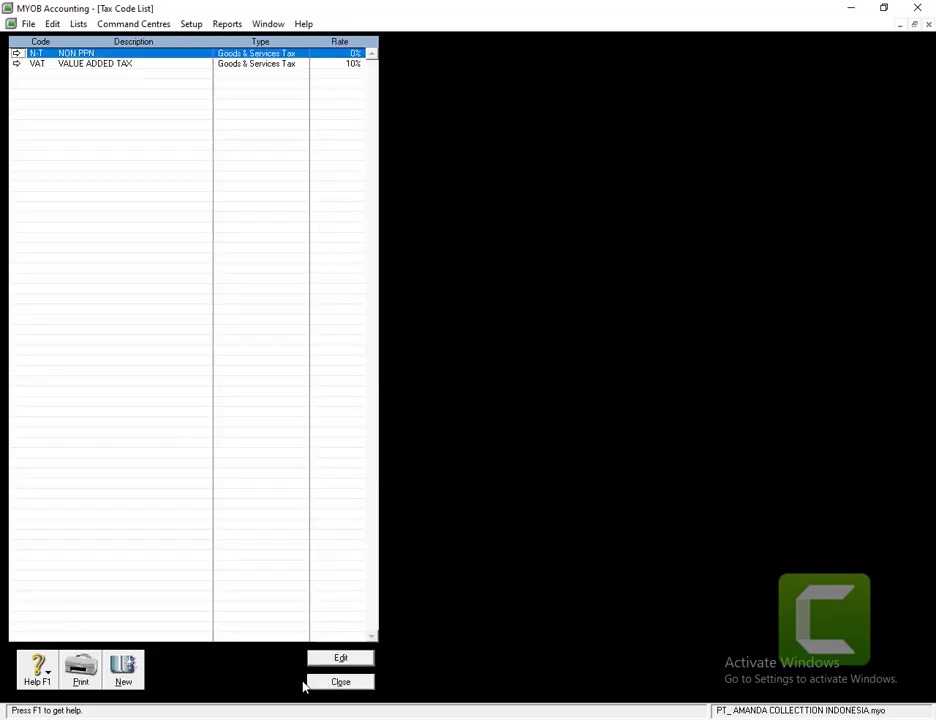
# - Close the Tax Code List window
pyautogui.click(340, 682)
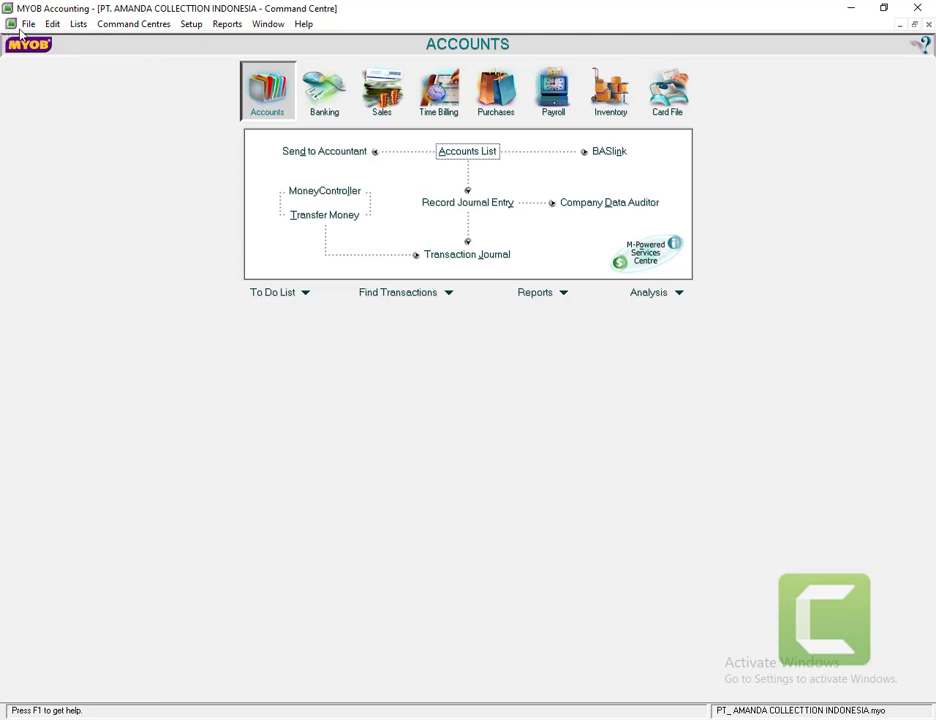
# - Open the Account Opening Balances window from Setup > Balances
pyautogui.click(199, 31)
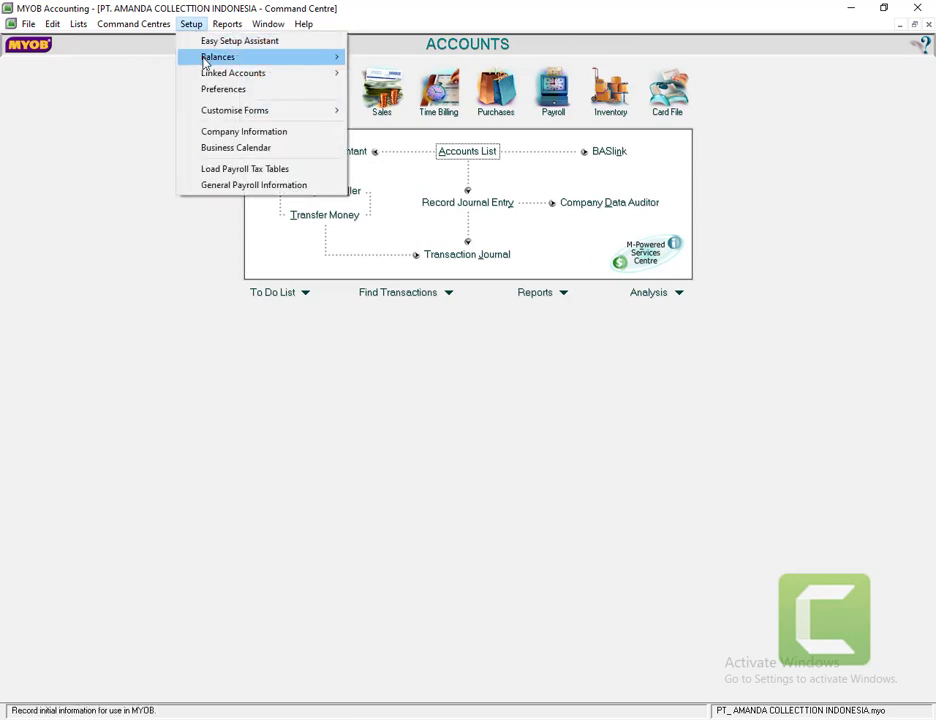
pyautogui.moveTo(240, 58)
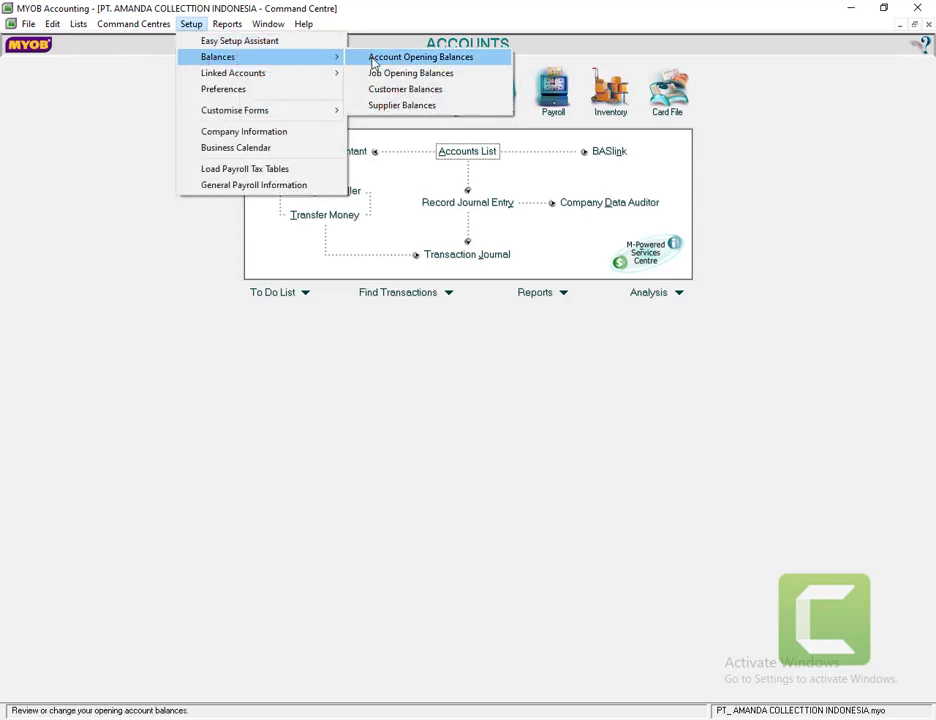
pyautogui.click(372, 62)
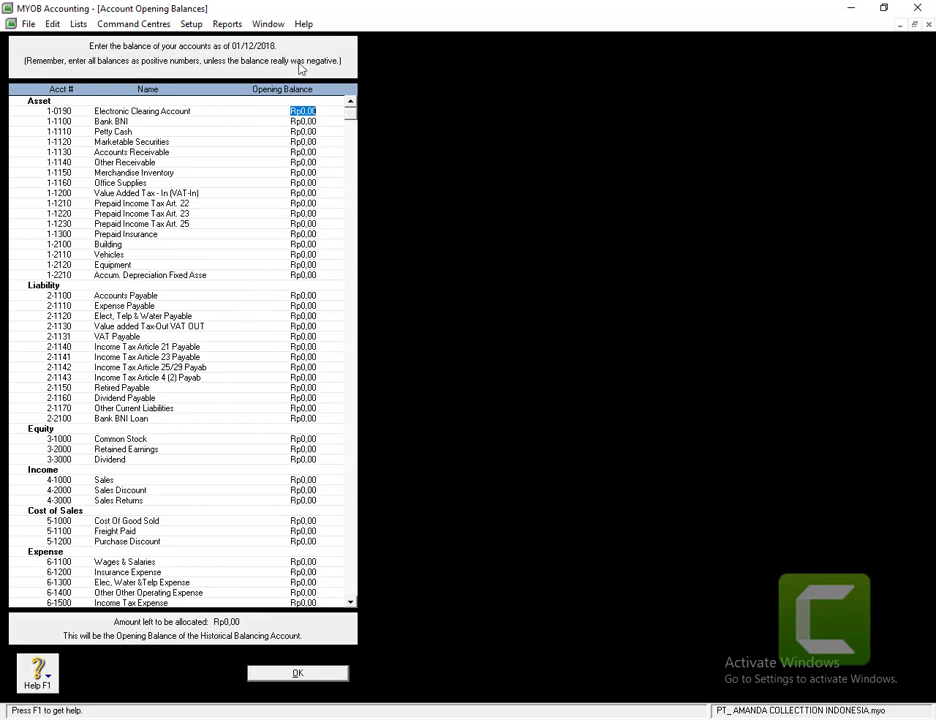
# - Enter an initial Bank BNI opening balance of 1272670282.56
pyautogui.click(293, 121)
pyautogui.write('127267028')
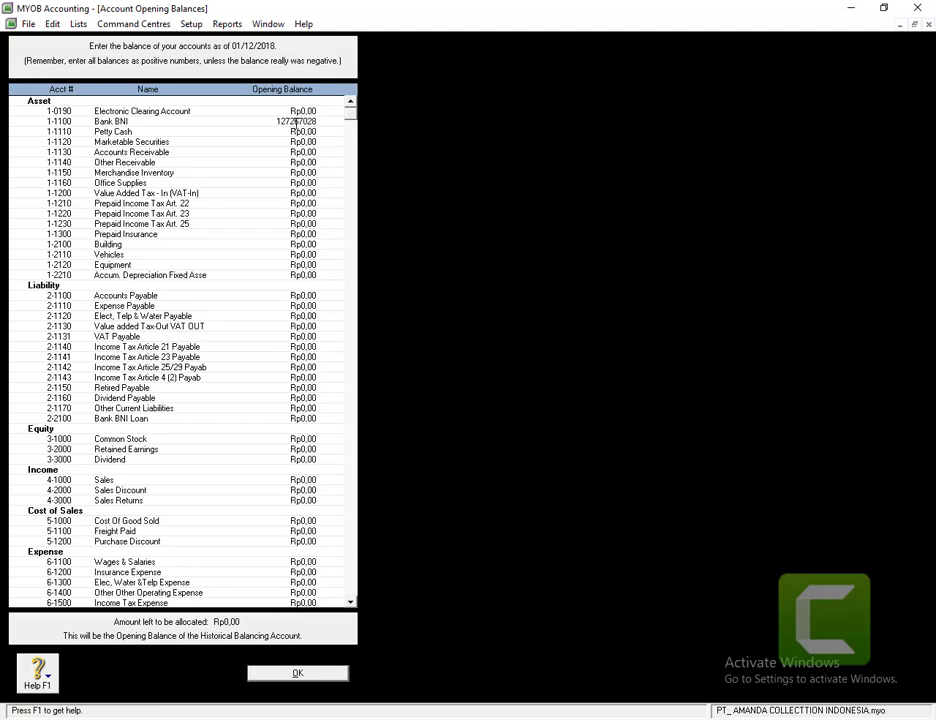
pyautogui.write('2')
pyautogui.write('.5')
pyautogui.write('6')
pyautogui.press('Tab')
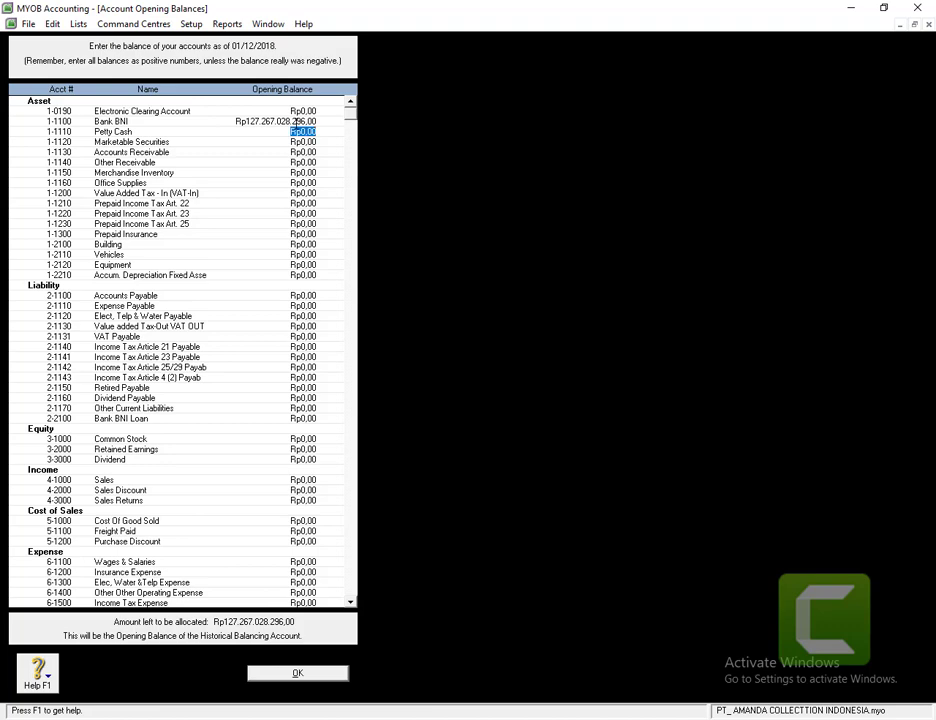
# - Correct Bank BNI's balance to 1.272.670.282,96 and type 7180000 for Petty Cash
pyautogui.click(296, 121)
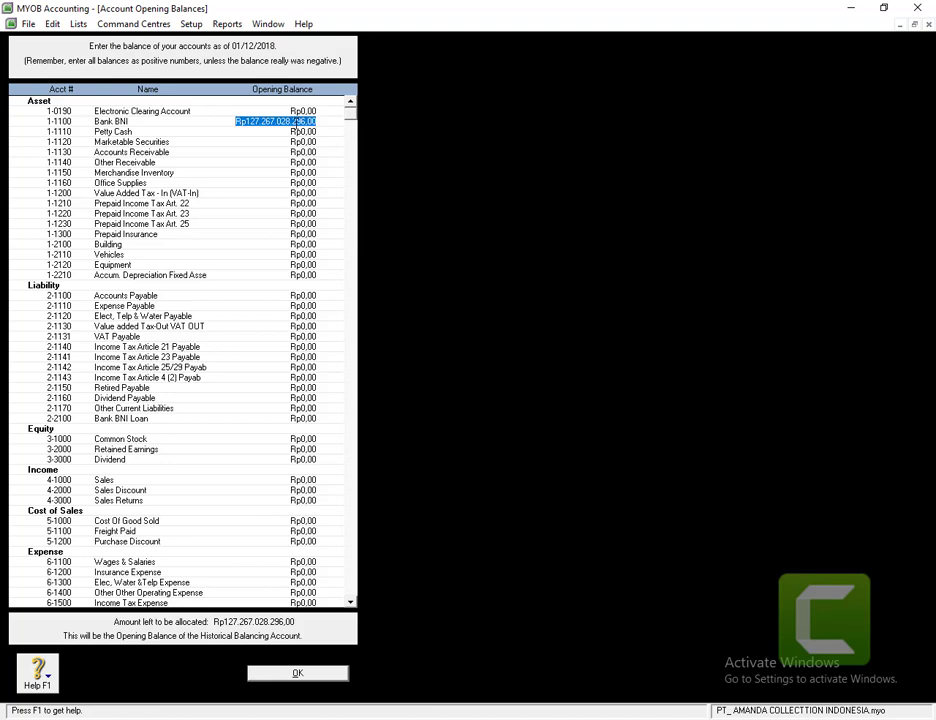
pyautogui.write('1272')
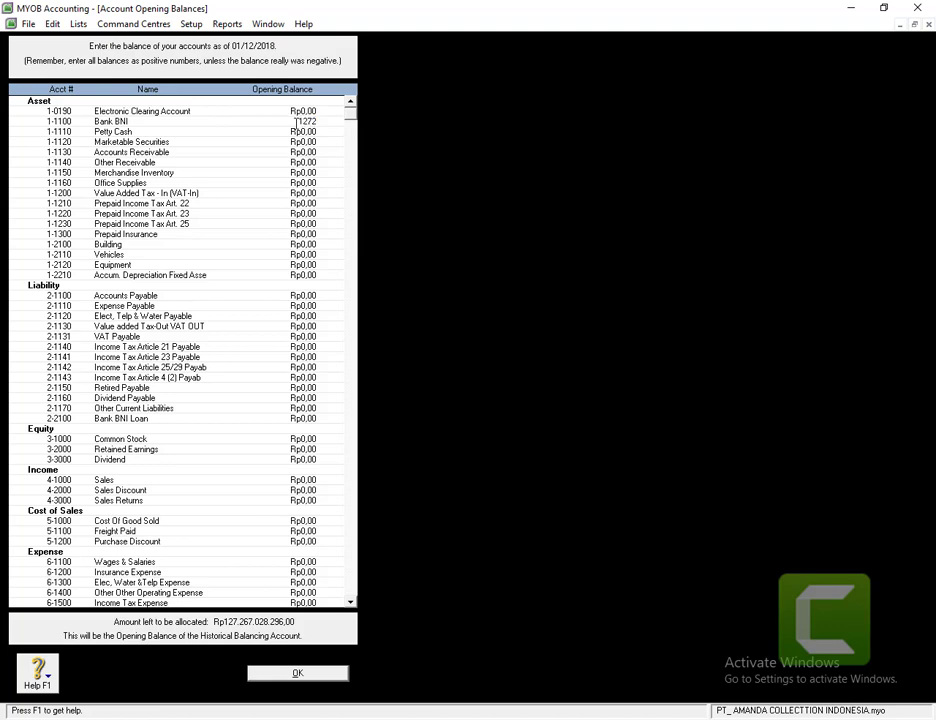
pyautogui.write('6')
pyautogui.press('BackSpace')
pyautogui.write('6')
pyautogui.write('7')
pyautogui.write('028')
pyautogui.write('282')
pyautogui.write(',96')
pyautogui.press('Tab')
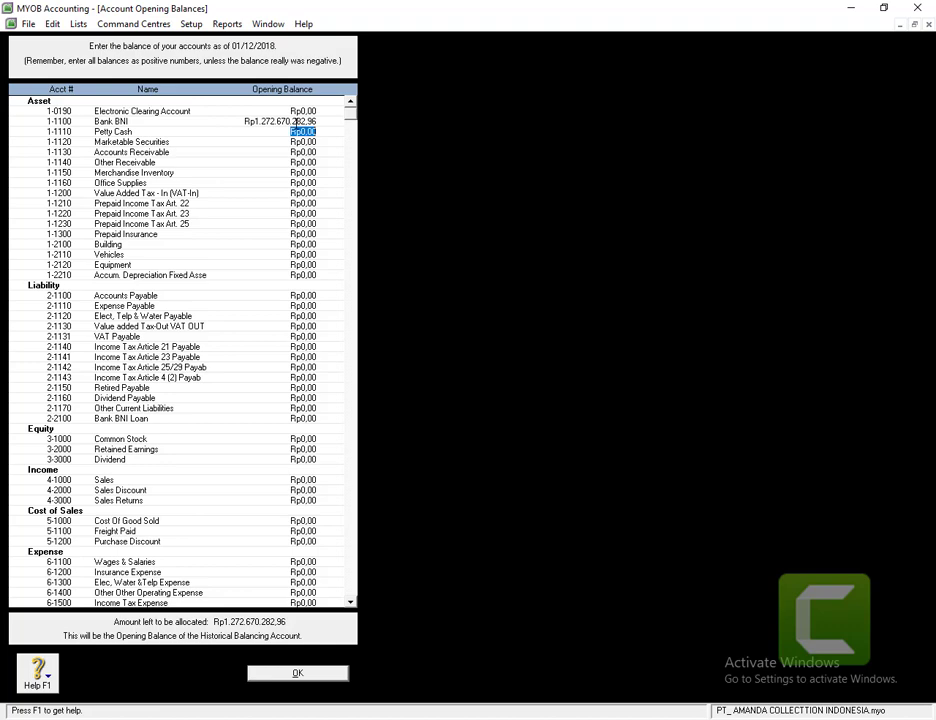
pyautogui.write('7180000')
# - Commit Petty Cash, then enter Marketable Securities 93.636.000, Accounts Receivable 29500000, Other Receivable 200000
pyautogui.press('Tab')
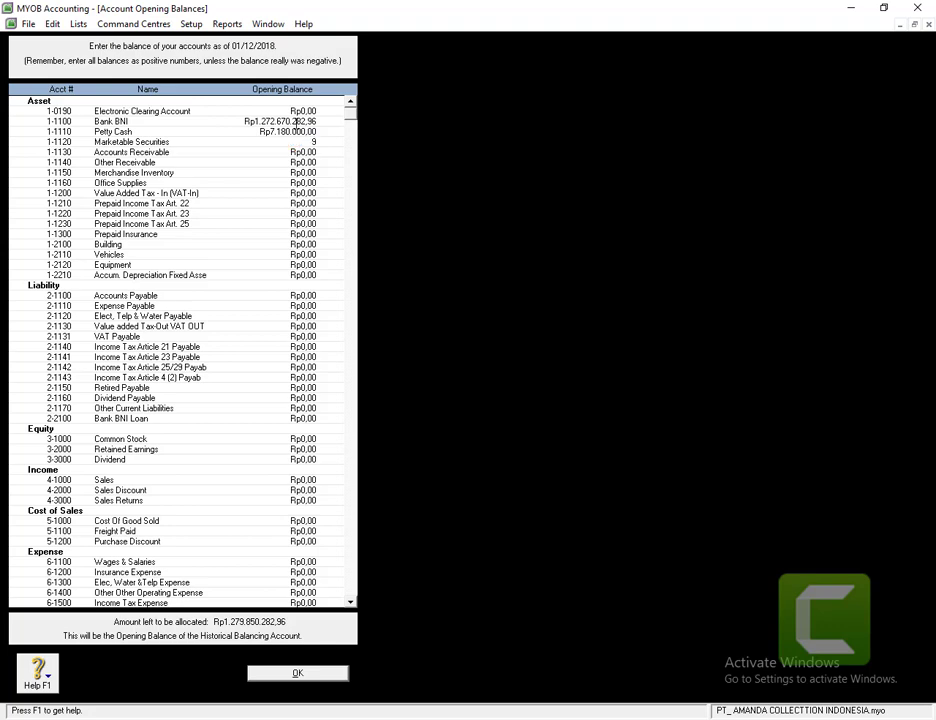
pyautogui.write('93.')
pyautogui.write('636.')
pyautogui.write('000')
pyautogui.press('Tab')
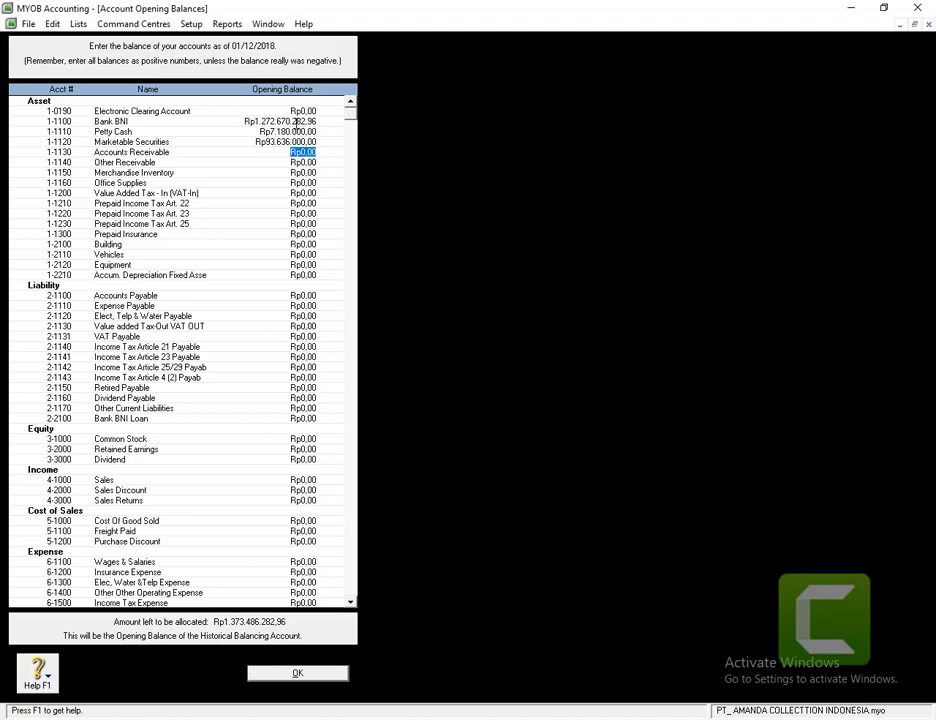
pyautogui.write('295000000')
pyautogui.press('Tab')
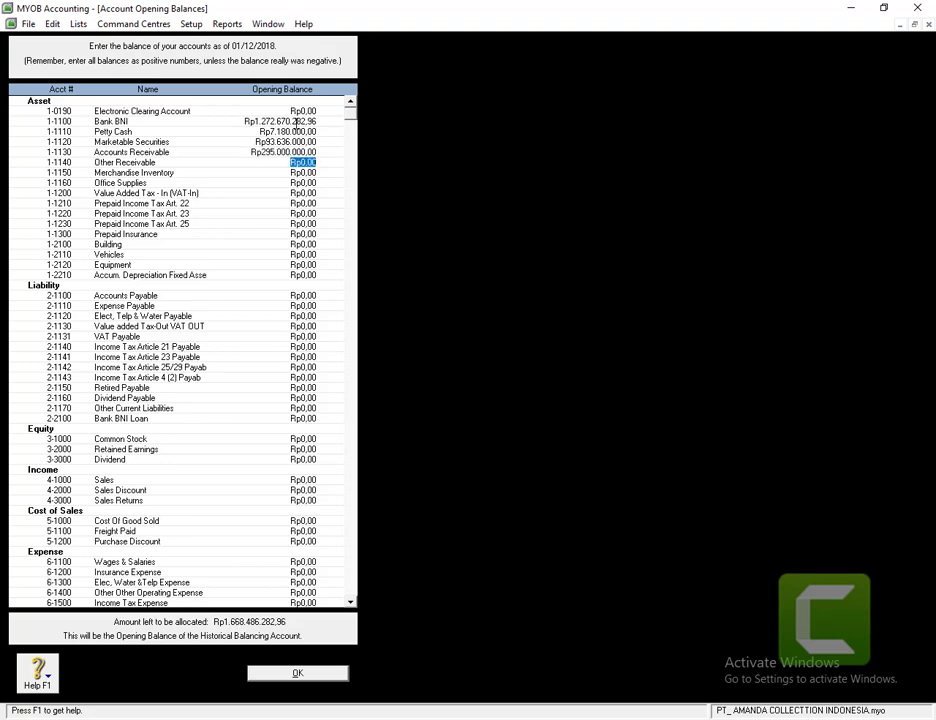
pyautogui.write('2000000')
pyautogui.press('Tab')
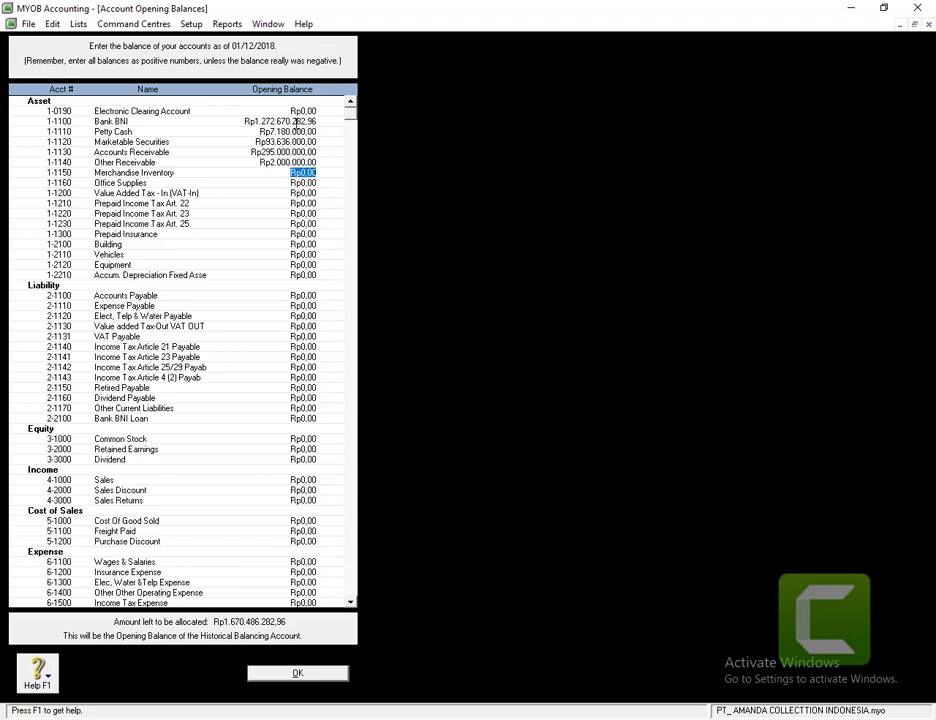
# - Enter Merchandise Inventory 373.000.000, Office Supplies 2400000 and Prepaid Income Tax Art. 25 30.000.000
pyautogui.write('373.')
pyautogui.write('000.000')
pyautogui.press('Tab')
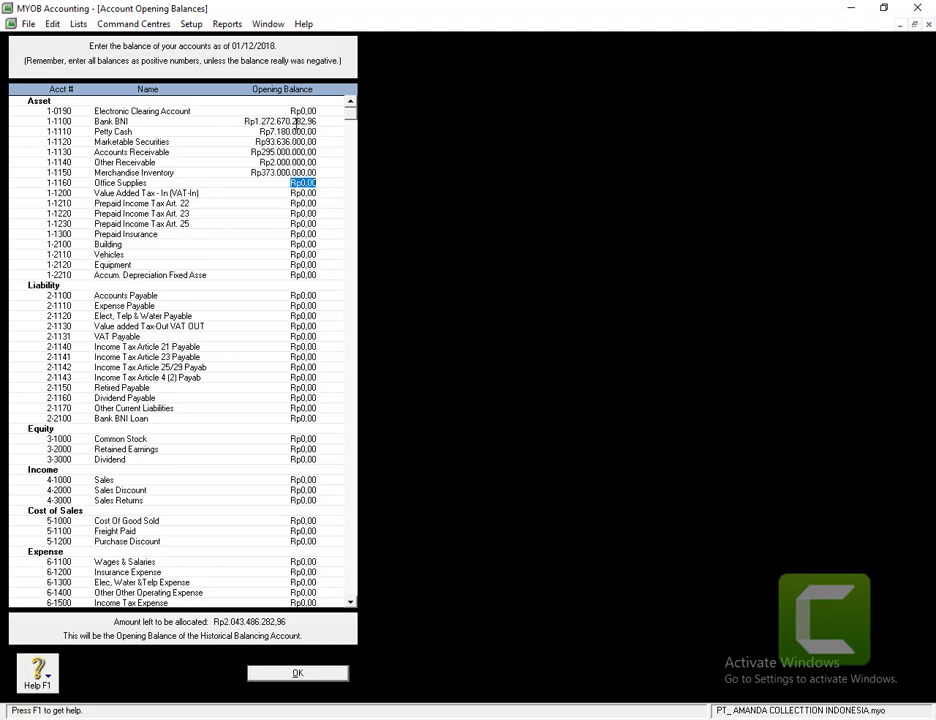
pyautogui.write('2400000')
pyautogui.press('Tab')
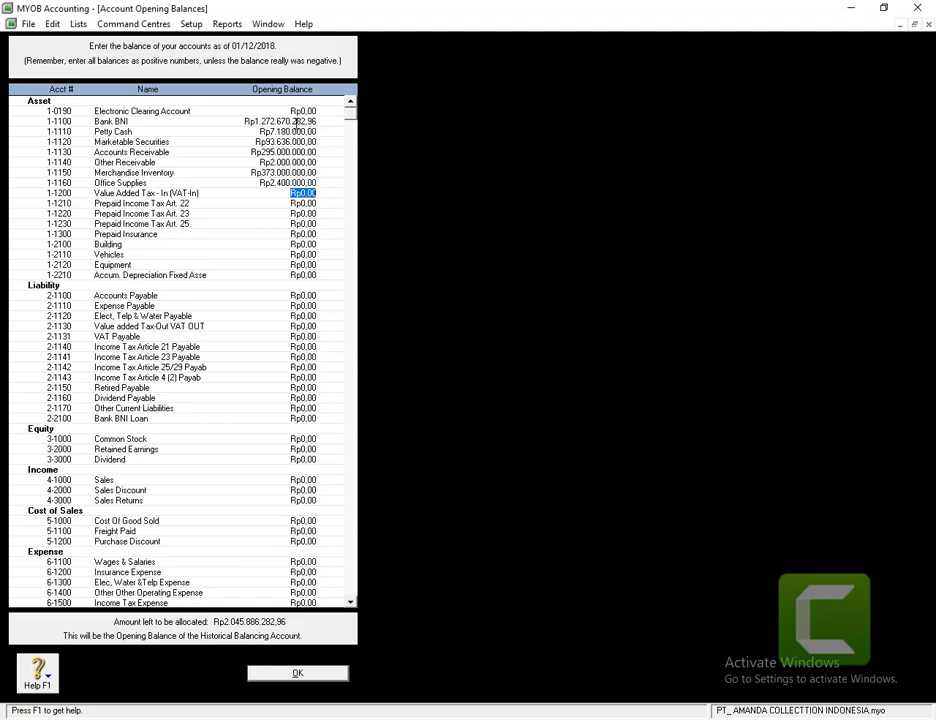
pyautogui.press('Tab')
pyautogui.press('Tab')
pyautogui.press('Tab')
pyautogui.press('Tab')
pyautogui.press('Tab')
pyautogui.hotkey('shift', 'Tab')
pyautogui.hotkey('shift', 'Tab')
pyautogui.write('30.000.000')
pyautogui.press('Tab')
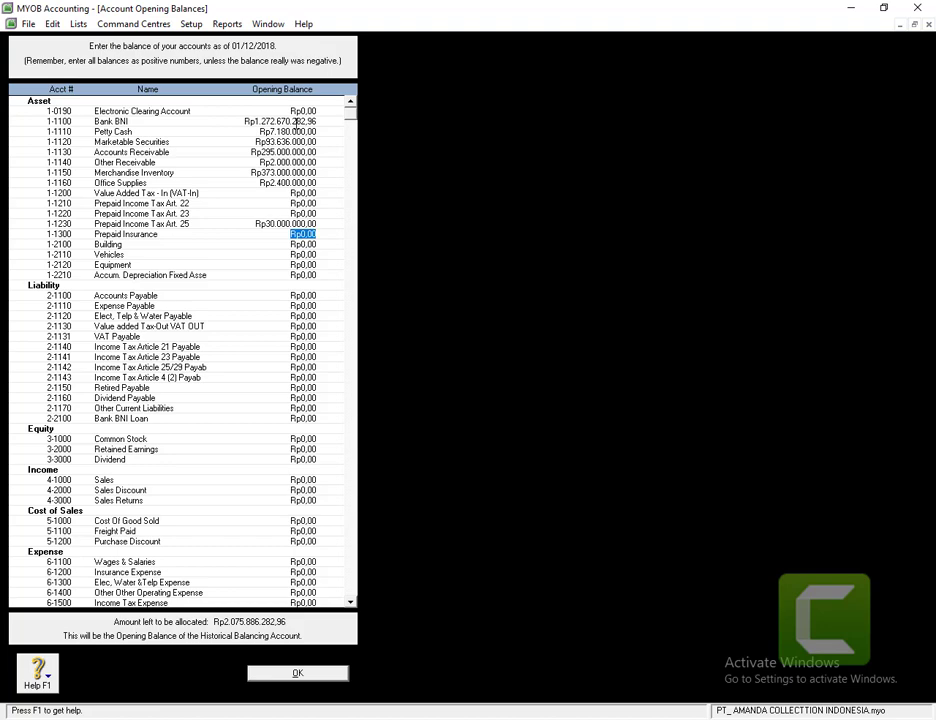
# - Enter Prepaid Insurance 36.000.000, Building 690.000.000, Vehicles 300000000, Equipment 210.000.000, Accum. Depreciation -472500000
pyautogui.write('36.')
pyautogui.write('000.000')
pyautogui.press('Tab')
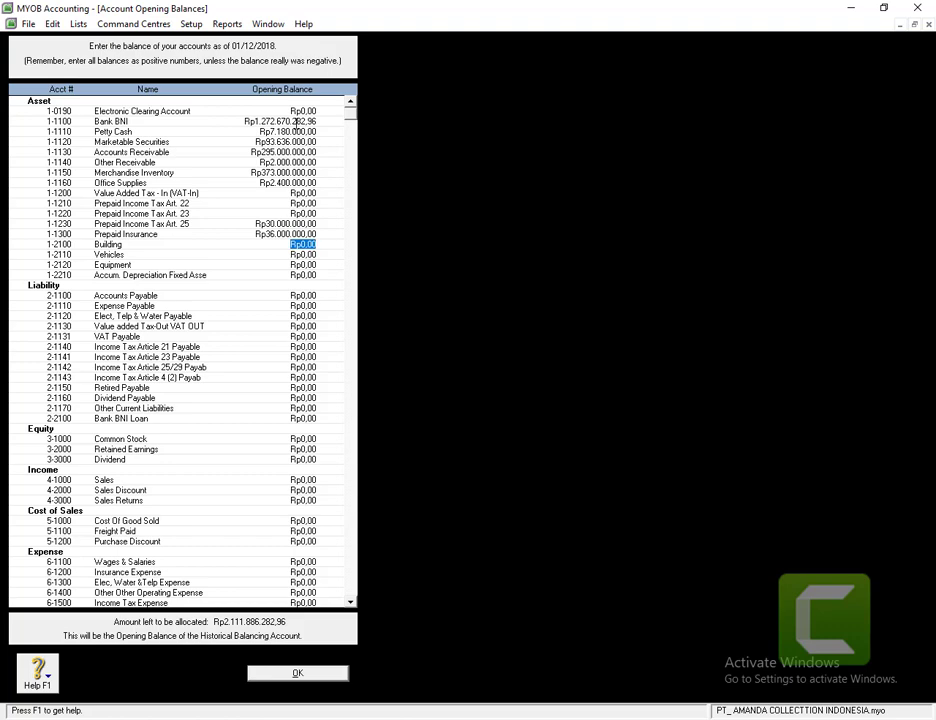
pyautogui.write('690.000.000')
pyautogui.press('Tab')
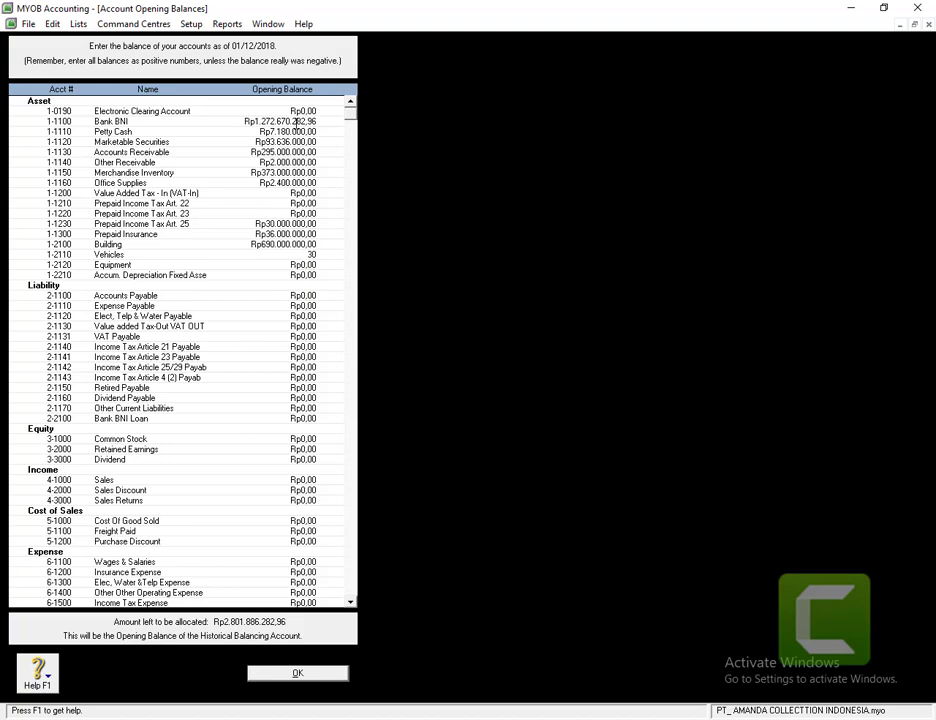
pyautogui.write('300000000')
pyautogui.press('Tab')
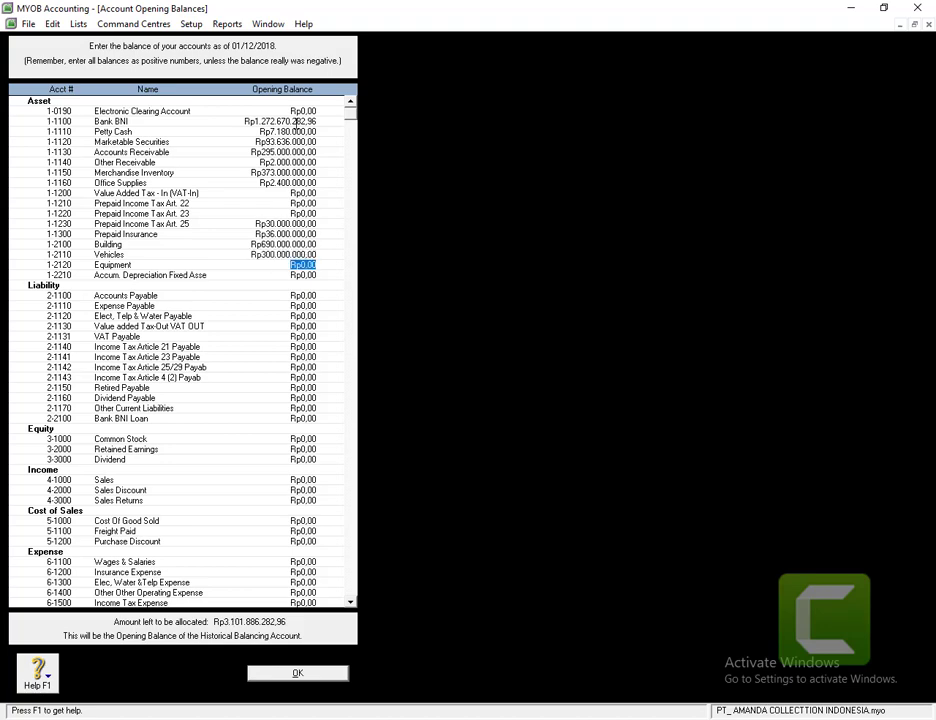
pyautogui.write('210.000.')
pyautogui.write('000')
pyautogui.press('Tab')
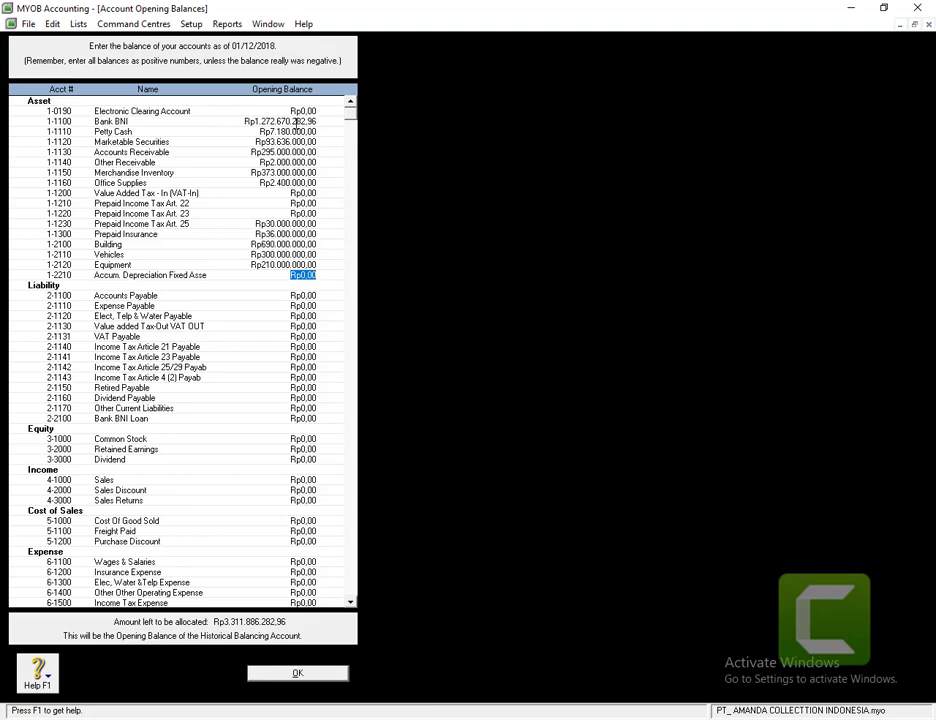
pyautogui.write('-472500000')
pyautogui.press('Tab')
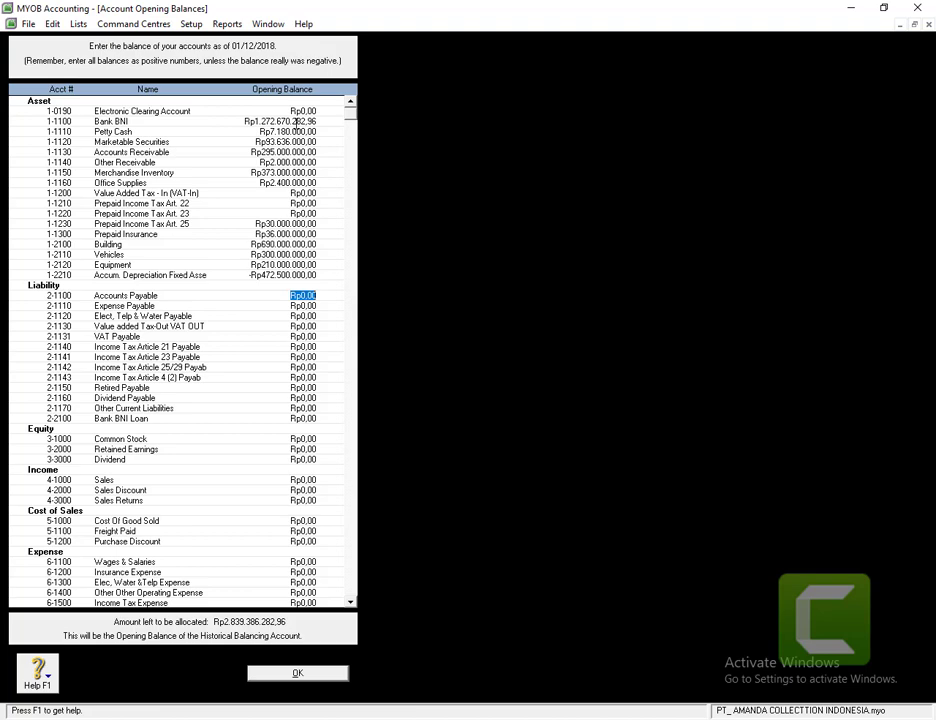
# - Enter Accounts Payable 215.000.000, Expense Payable 25453645,9 and Elect, Telp & Water Payable 179500, leaving VAT OUT zero
pyautogui.write('215.')
pyautogui.write('000.000')
pyautogui.press('Tab')
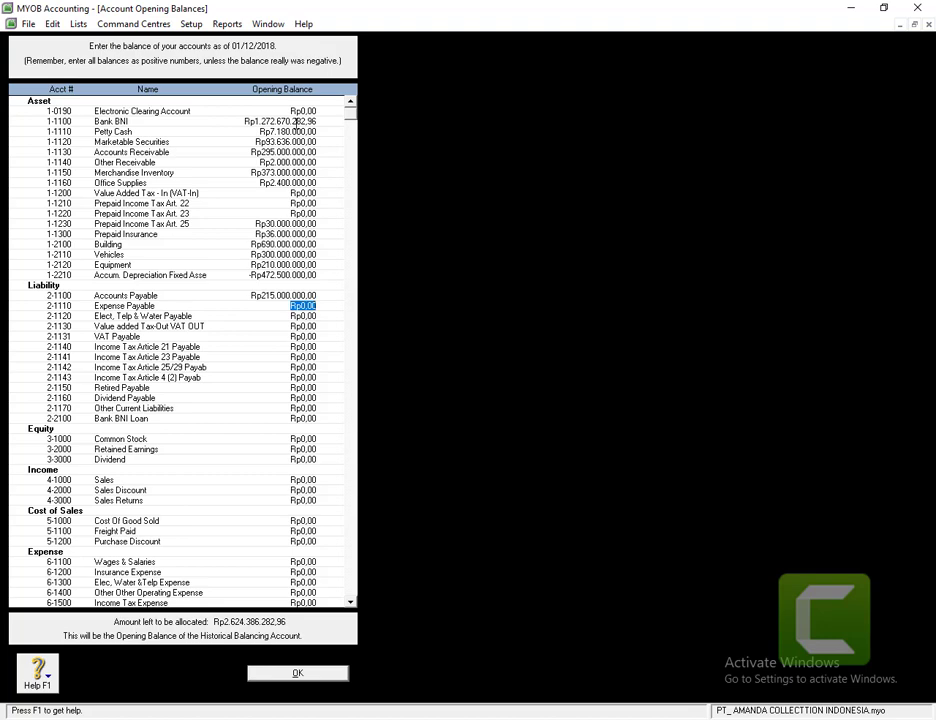
pyautogui.write('2')
pyautogui.write('5')
pyautogui.write('45')
pyautogui.write('3')
pyautogui.write('645')
pyautogui.write(',')
pyautogui.write('96')
pyautogui.press('Tab')
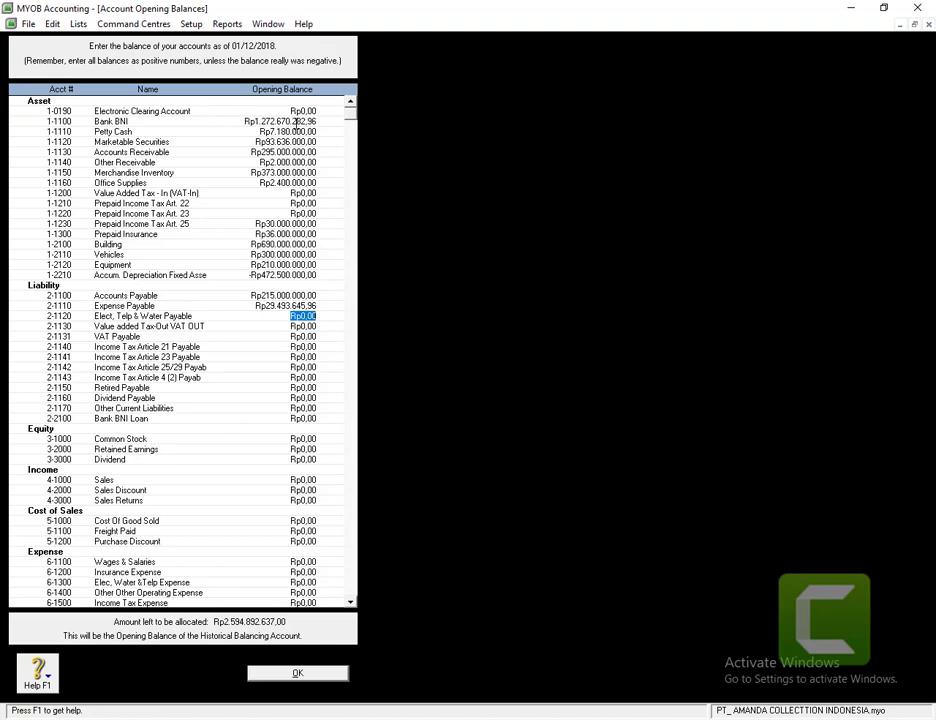
pyautogui.write('1795000')
pyautogui.press('Tab')
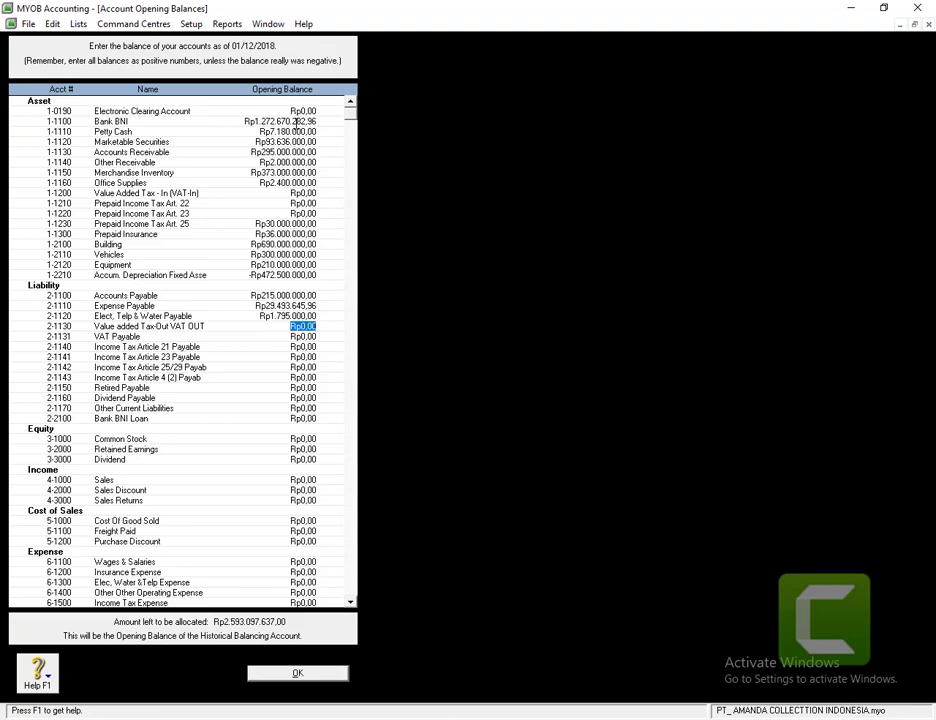
pyautogui.press('Tab')
# - Enter VAT Payable 1557500, Income Tax Article 21 Payable 491400 and Retired Payable 4999500
pyautogui.write('15575000')
pyautogui.press('Tab')
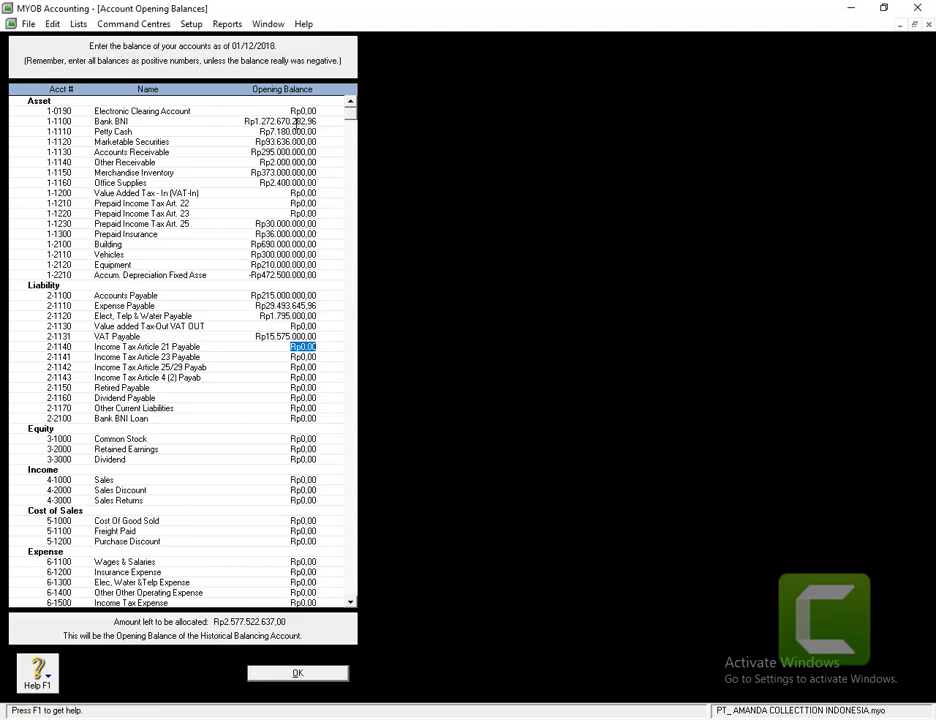
pyautogui.write('491400')
pyautogui.press('Tab')
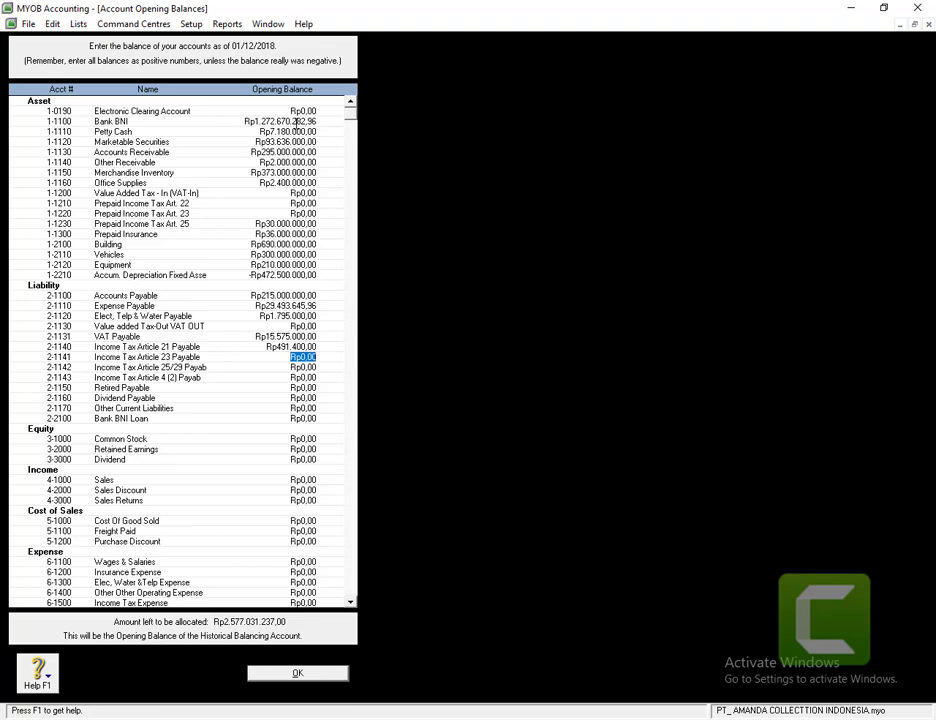
pyautogui.press('Tab')
pyautogui.press('Tab')
pyautogui.press('Tab')
pyautogui.write('4999500')
pyautogui.press('Tab')
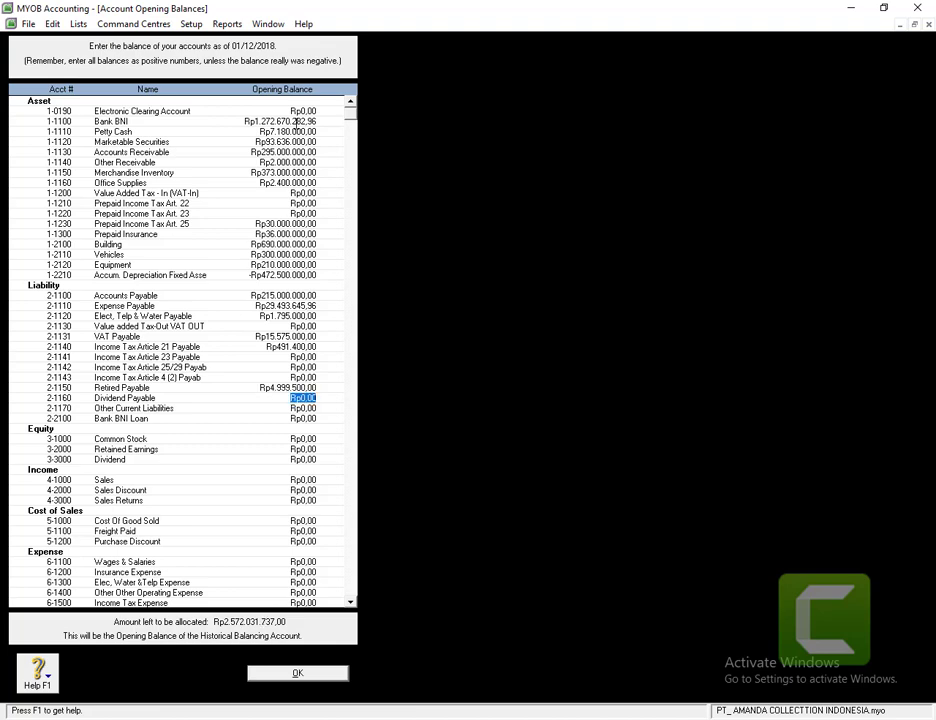
pyautogui.press('Tab')
pyautogui.press('Tab')
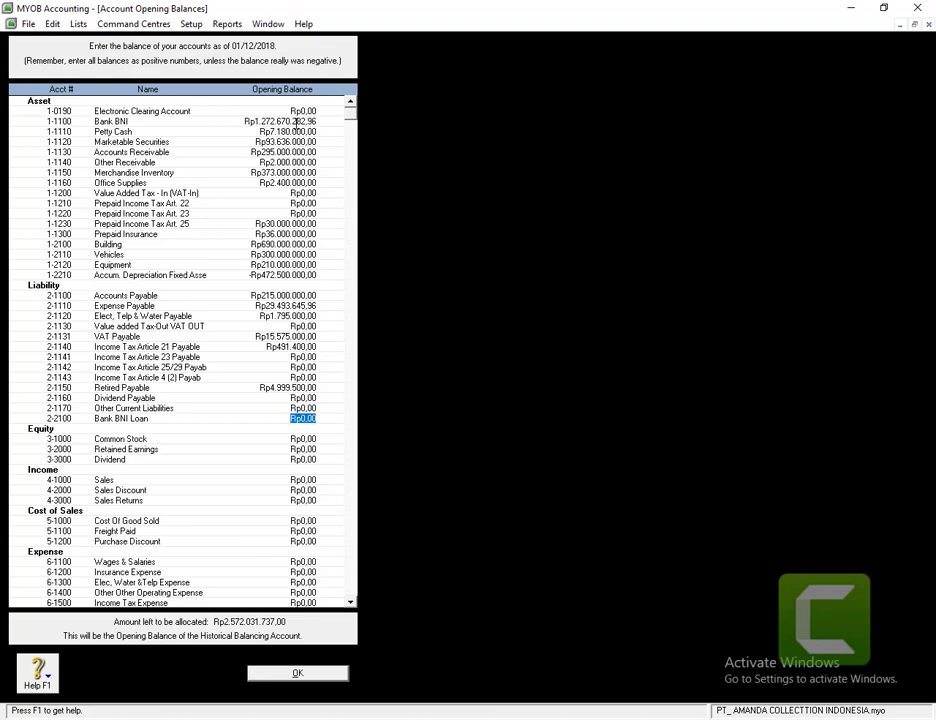
pyautogui.write('300')
pyautogui.write('90')
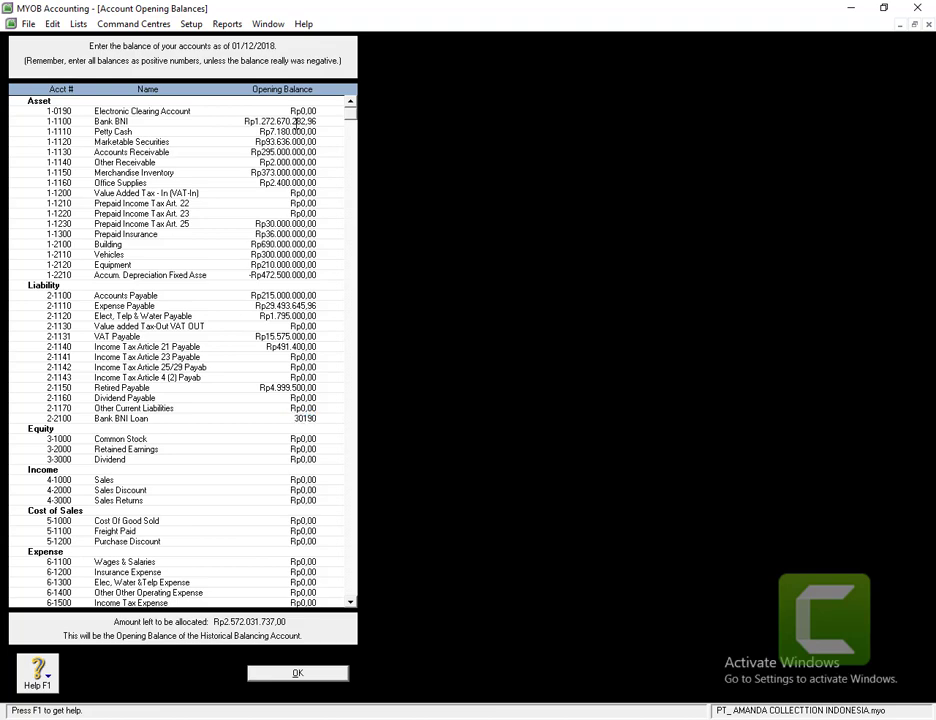
pyautogui.write('5,0435,04')
pyautogui.press('Tab')
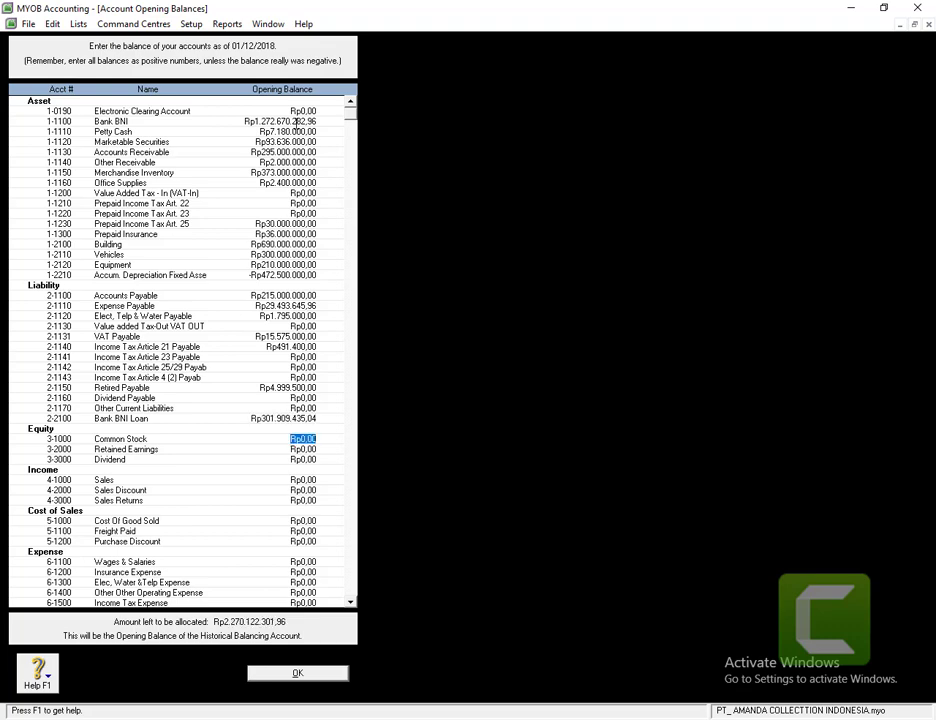
pyautogui.write('1000000000')
pyautogui.press('Tab')
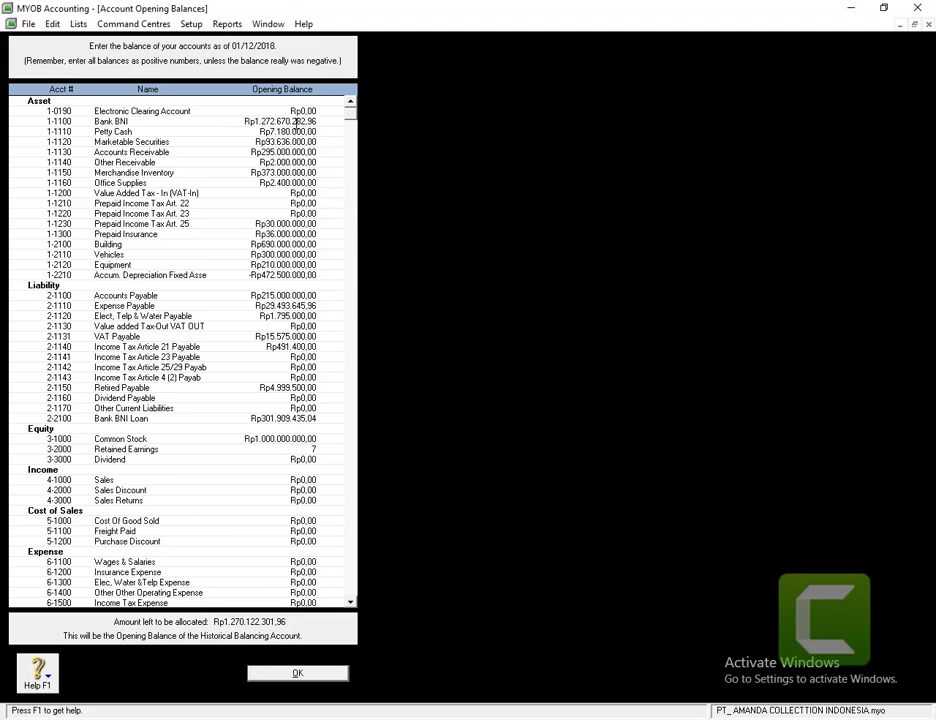
pyautogui.write('776.')
pyautogui.write('000.000')
pyautogui.press('Tab')
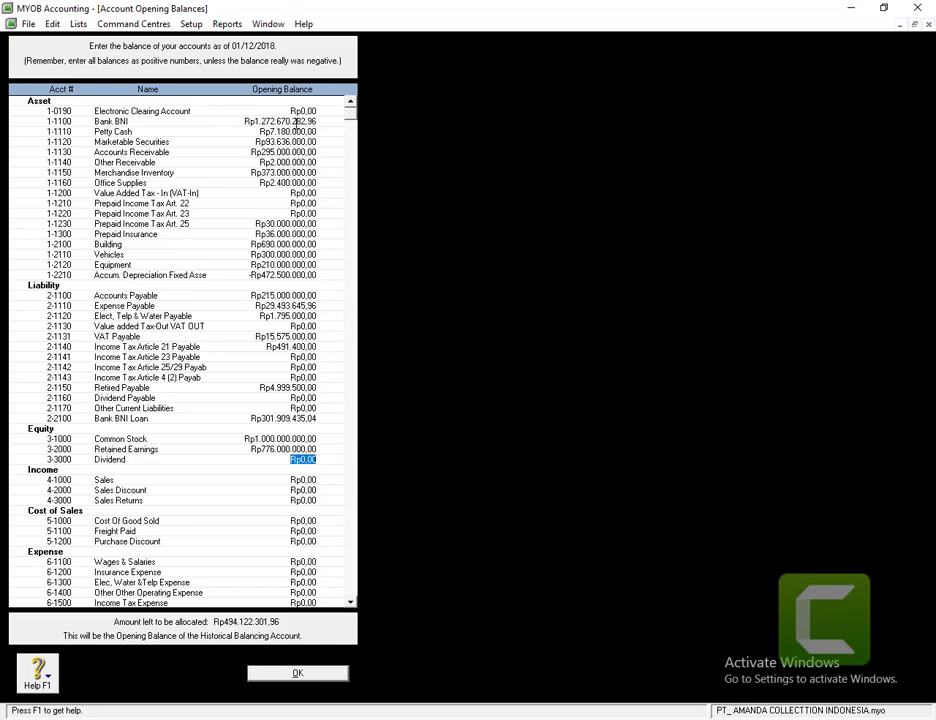
# - Leave Dividend at zero; enter Sales 1.654.700.000, Sales Discount -168470, Sales Returns -50.541.000
pyautogui.press('Tab')
pyautogui.write('1.654.700.000')
pyautogui.press('Tab')
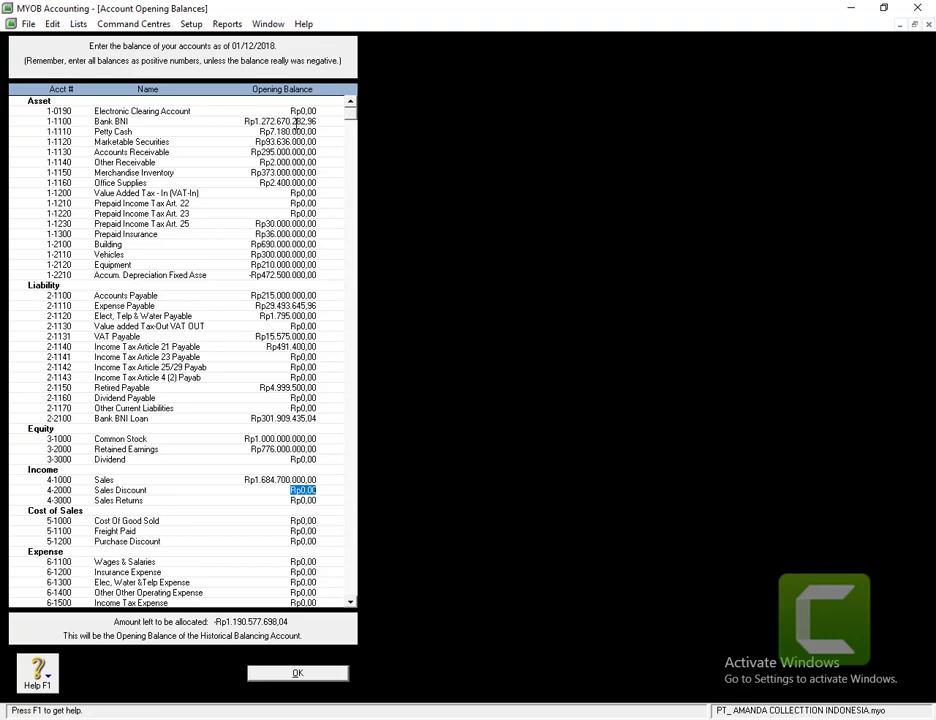
pyautogui.write('-168470')
pyautogui.press('Tab')
pyautogui.write('-Rp5')
pyautogui.write('0.')
pyautogui.write('541.')
pyautogui.write('000')
pyautogui.press('Tab')
# - Enter Cost Of Good Sold 842350000, Freight Paid 11.500.00, Purchase Discount -55564500, Wages & Salaries 150.000.000
pyautogui.write('842350000')
pyautogui.press('Tab')
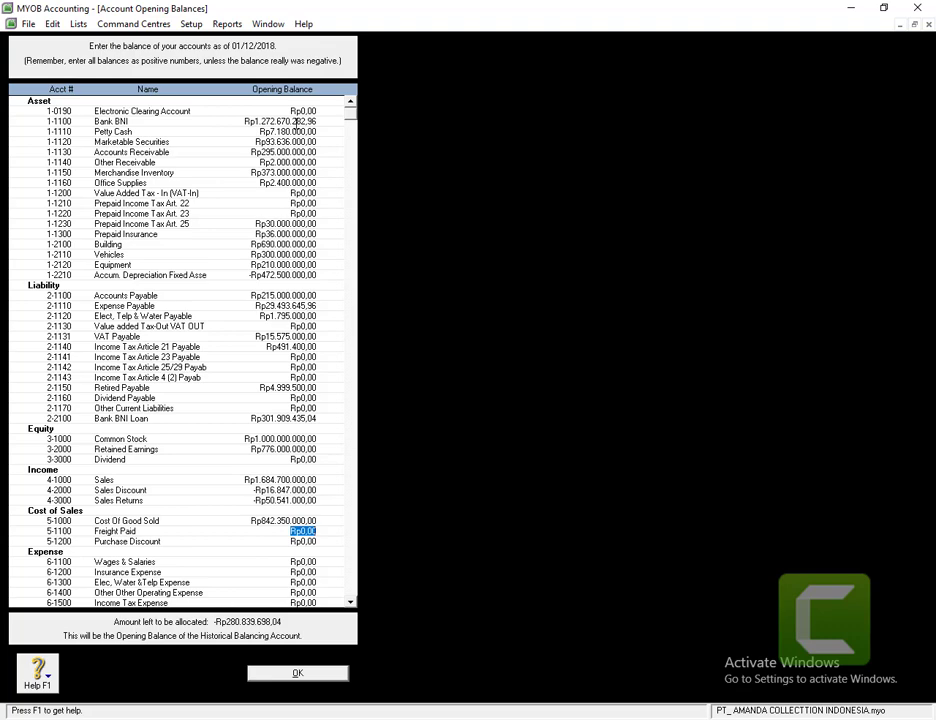
pyautogui.write('11.500.000')
pyautogui.press('Tab')
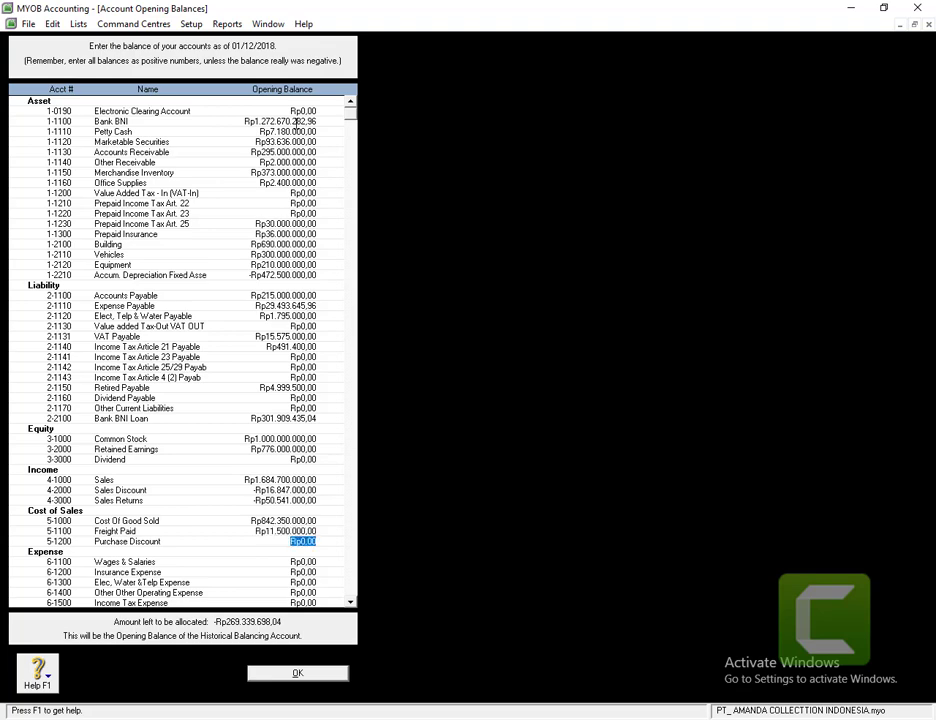
pyautogui.write('-55')
pyautogui.write('5')
pyautogui.write('64')
pyautogui.write('500')
pyautogui.press('Tab')
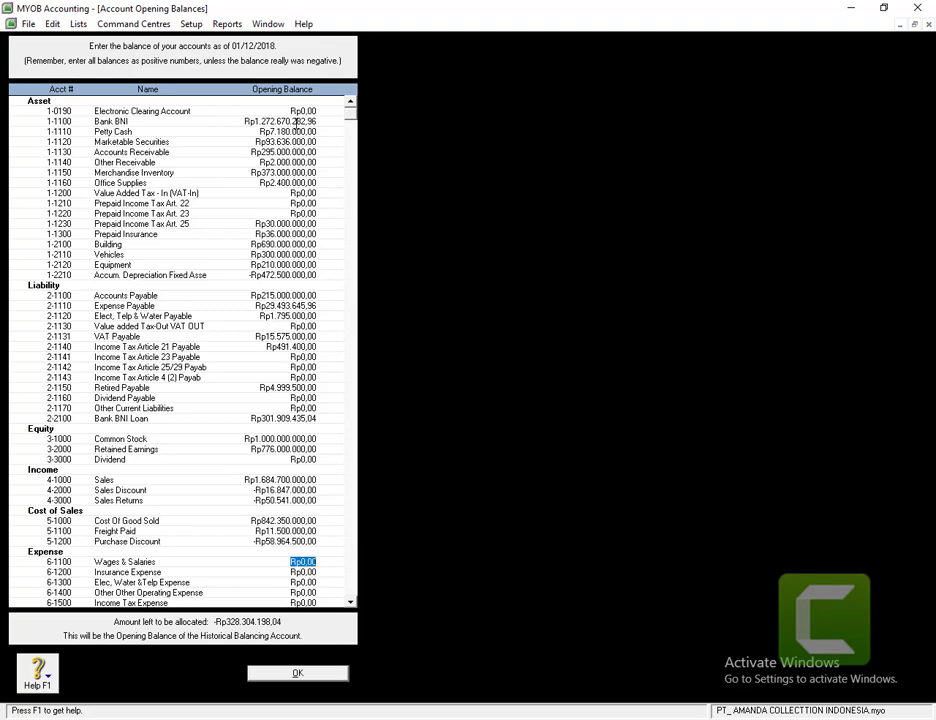
pyautogui.write('15')
pyautogui.write('0.000.000')
pyautogui.press('Tab')
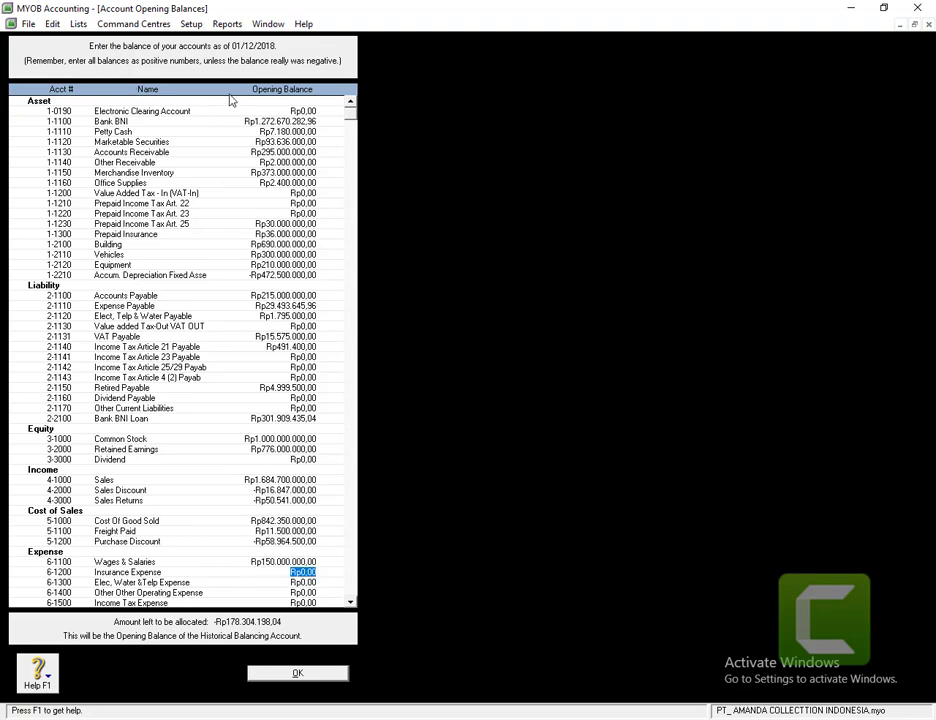
# - Enter Insurance Expense 120000 and the electricity, water and phone expense 14755000
pyautogui.scroll(-5, 350, 126)
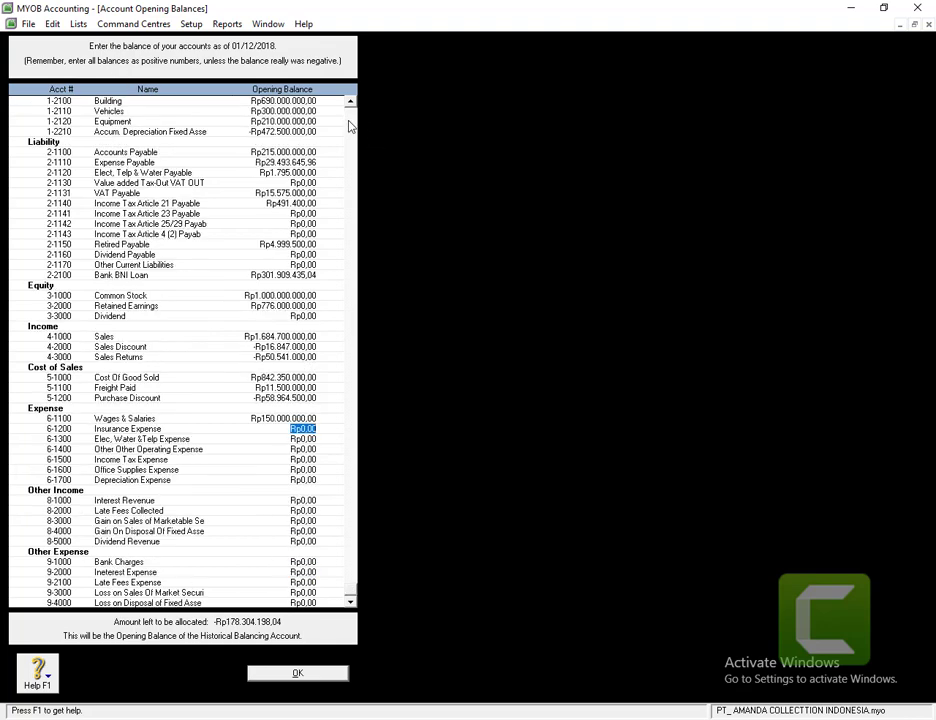
pyautogui.scroll(5, 351, 146)
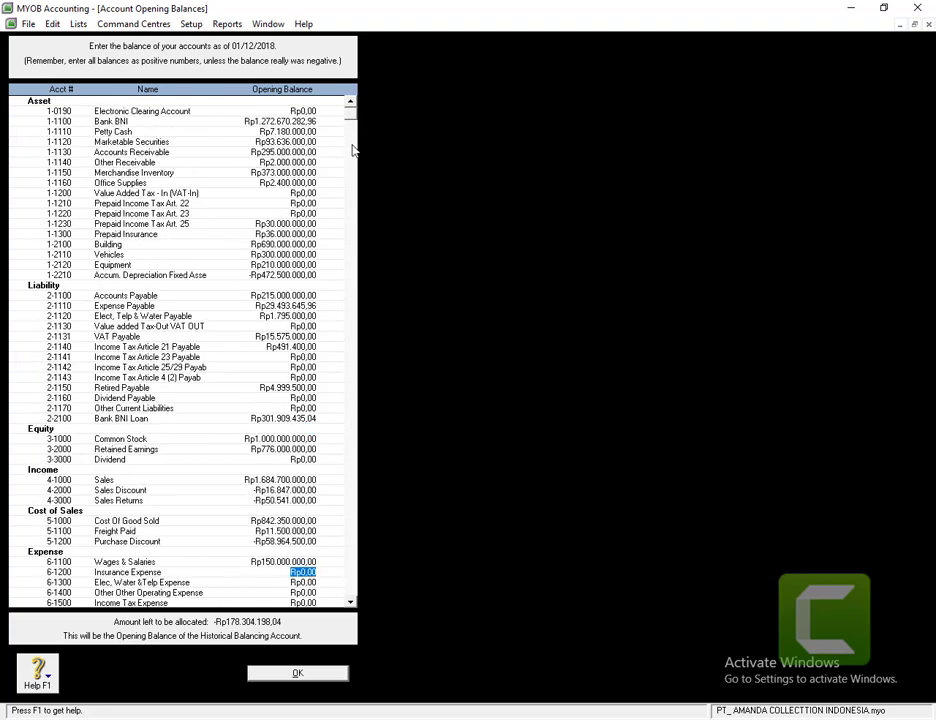
pyautogui.click(351, 604)
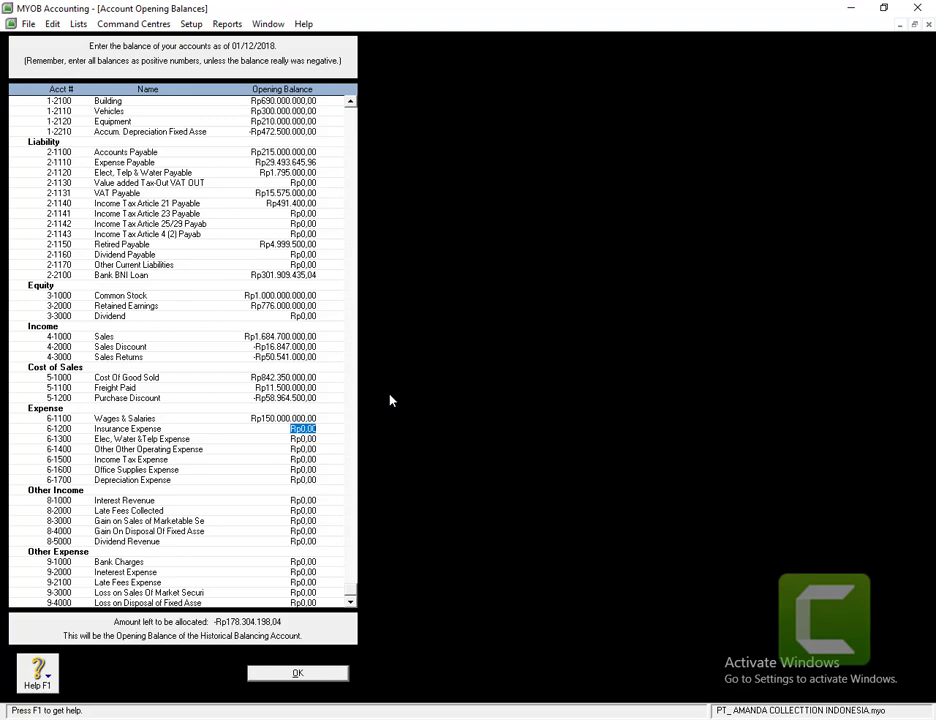
pyautogui.write('120000')
pyautogui.press('Tab')
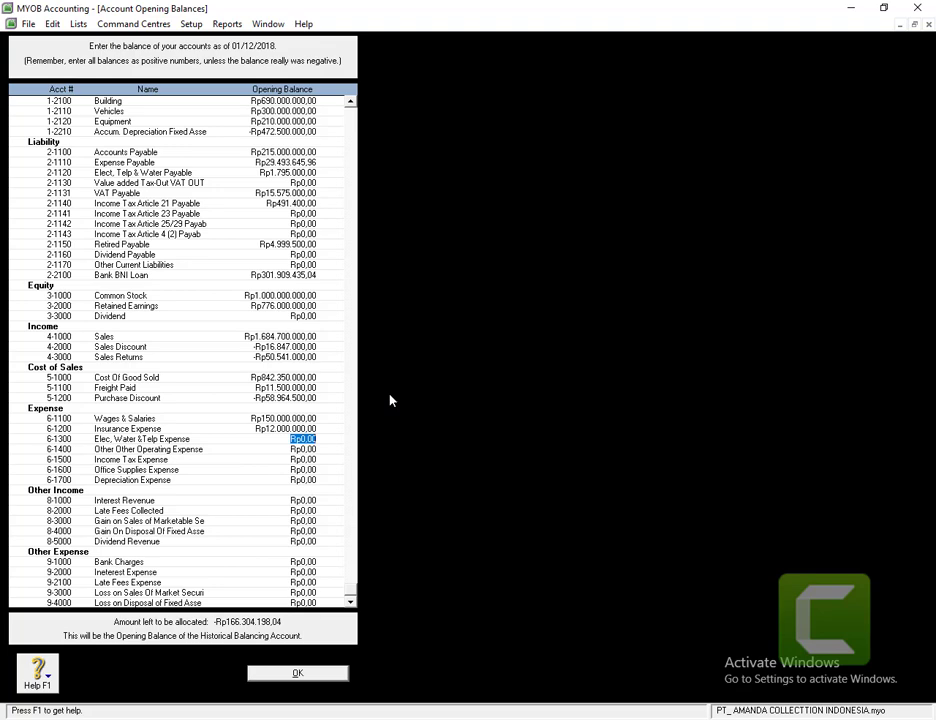
pyautogui.write('14755000')
pyautogui.press('Tab')
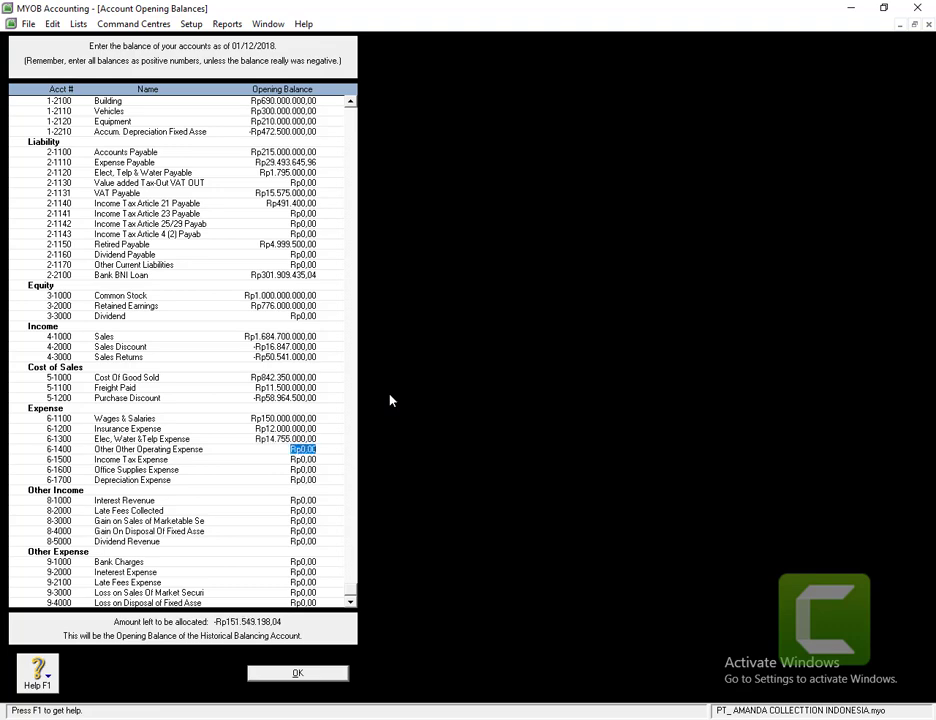
# - Enter Other Operating Expense 6505000, Office Supplies Expense 120000 and Depreciation Expense, skipping Income Tax Expense
pyautogui.write('65')
pyautogui.write('05')
pyautogui.write('000')
pyautogui.press('Tab')
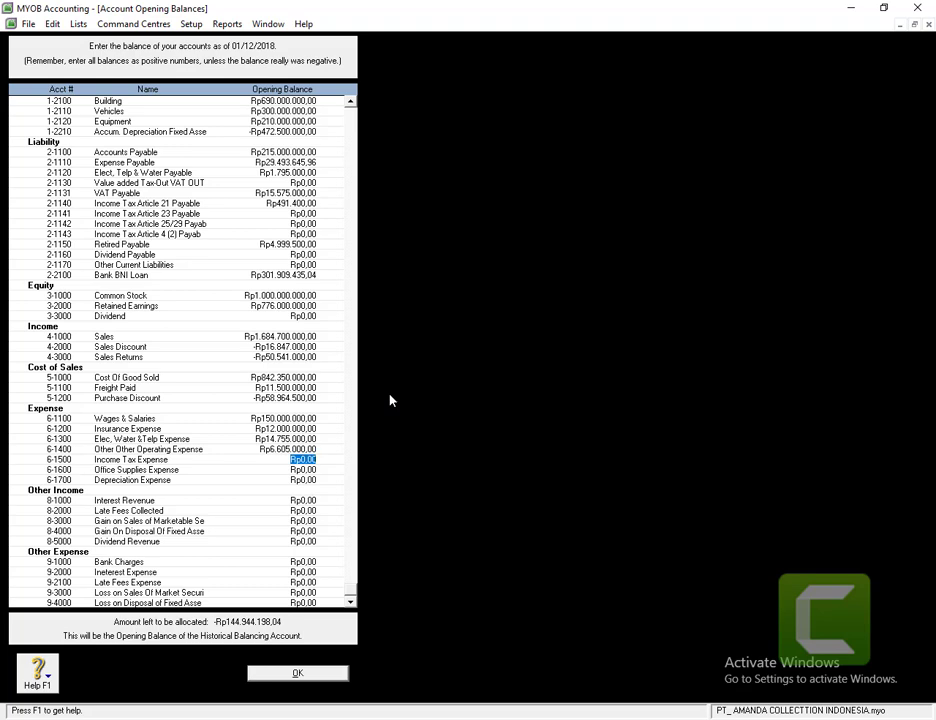
pyautogui.press('Tab')
pyautogui.write('120000')
pyautogui.press('Tab')
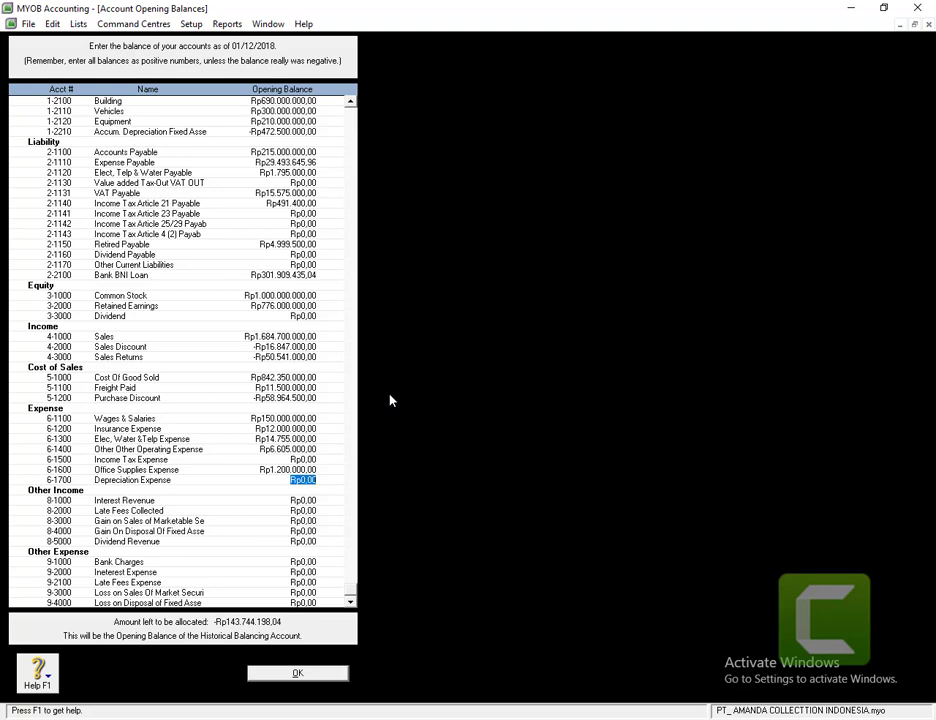
pyautogui.write('145')
pyautogui.write('500000')
pyautogui.press('Tab')
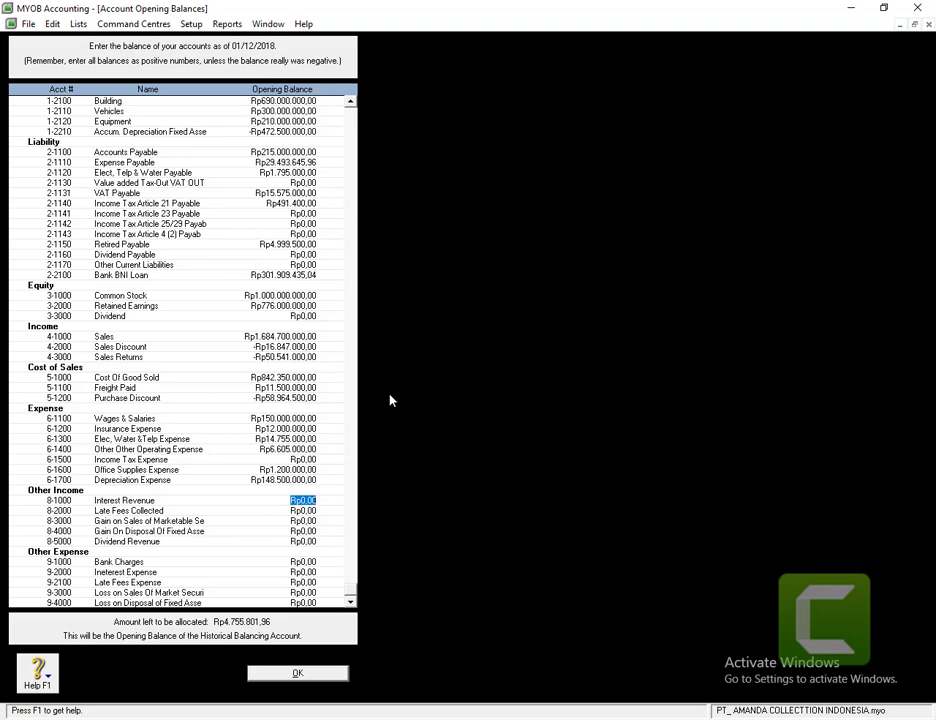
# - Enter Interest Revenue 41.250.000 and Late Fees Collected 12.045.000
pyautogui.write('41.250.000')
pyautogui.press('Tab')
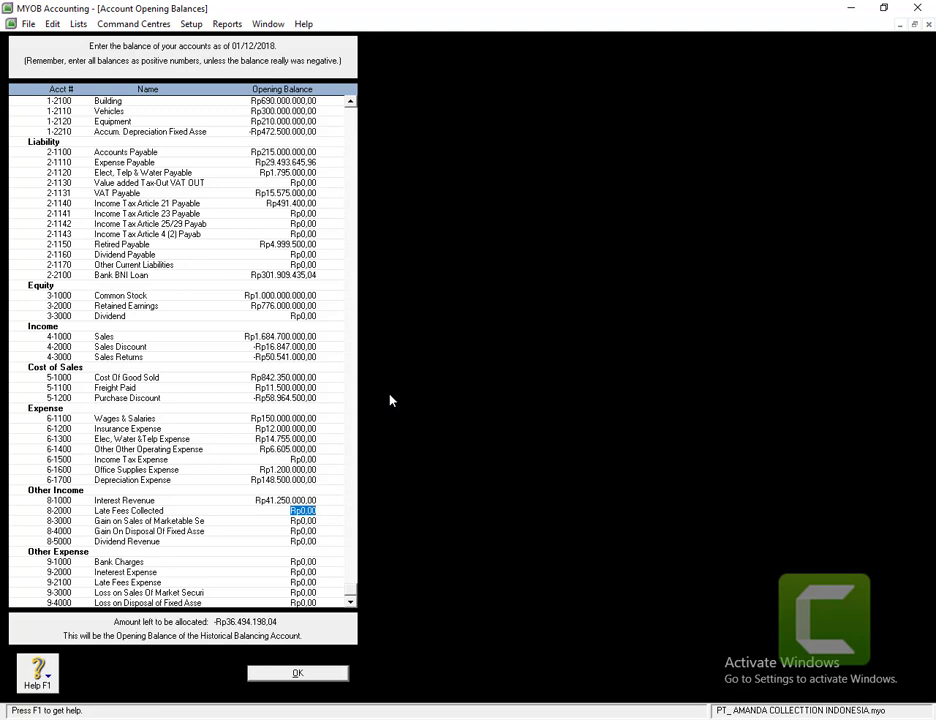
pyautogui.write('12.045.')
pyautogui.write('000')
pyautogui.press('Tab')
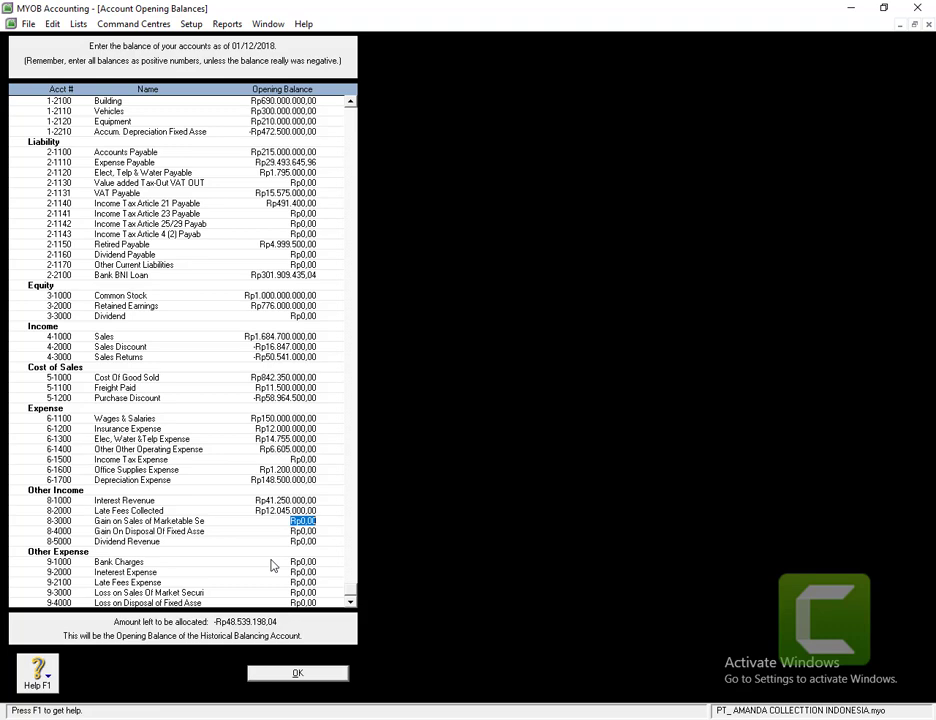
pyautogui.press('Tab')
pyautogui.press('Tab')
pyautogui.press('Tab')
# - Enter Bank Charges 110000, Interest Expense 65.429.198,04 and Late Fees Expense 3500000
pyautogui.write('110000')
pyautogui.press('Tab')
pyautogui.write('65.')
pyautogui.write('42')
pyautogui.write('9.')
pyautogui.write('195')
pyautogui.write(',04')
pyautogui.press('Tab')
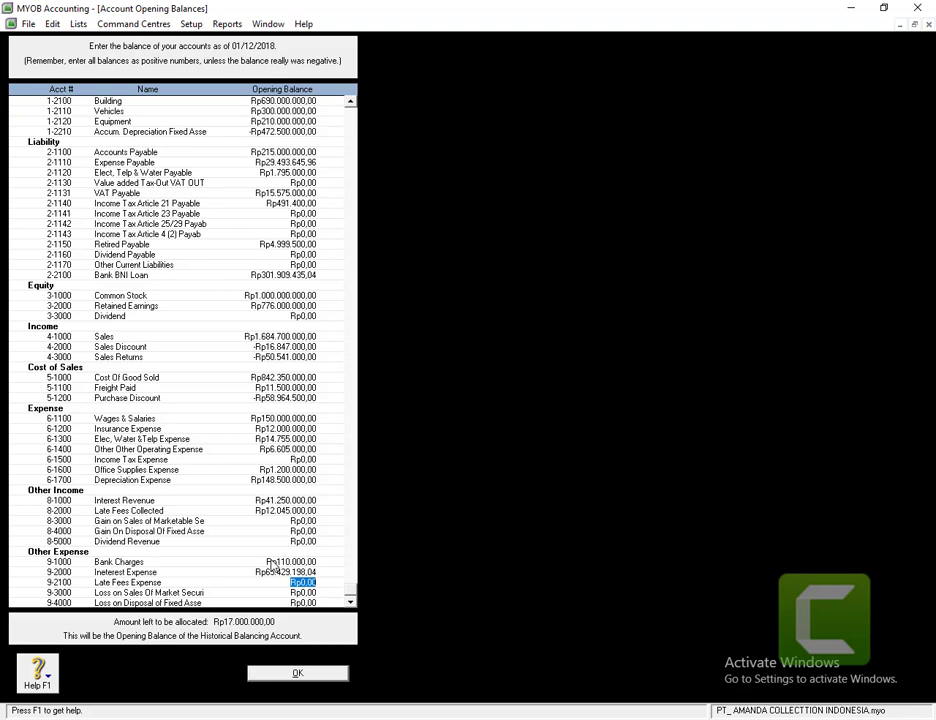
pyautogui.write('3500000')
pyautogui.press('Tab')
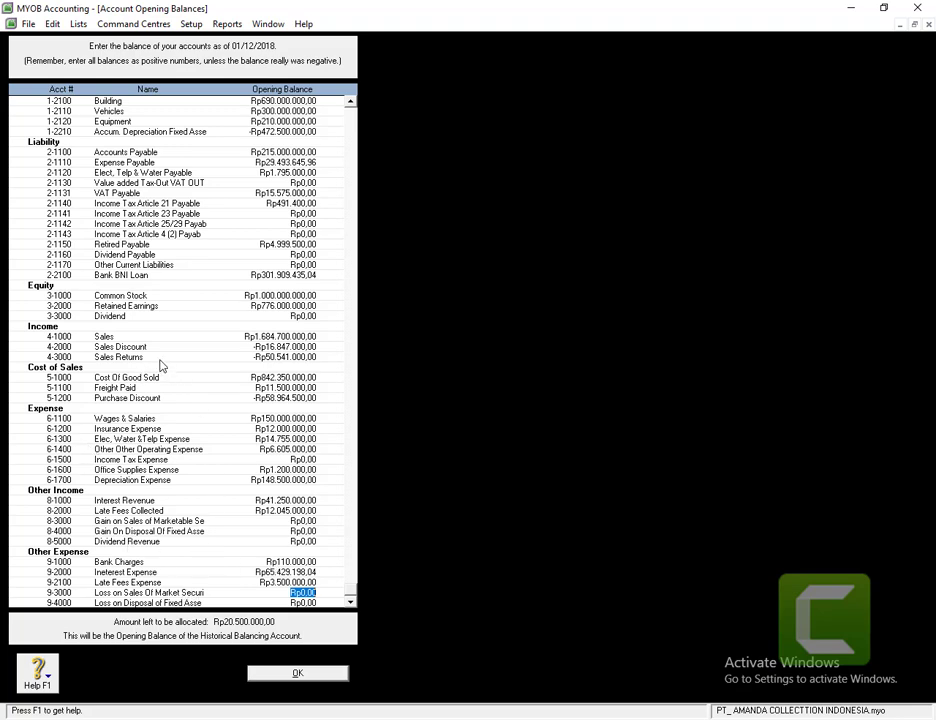
# - Accept the opening balances and view the Other Income accounts in the Accounts List
pyautogui.click(270, 679)
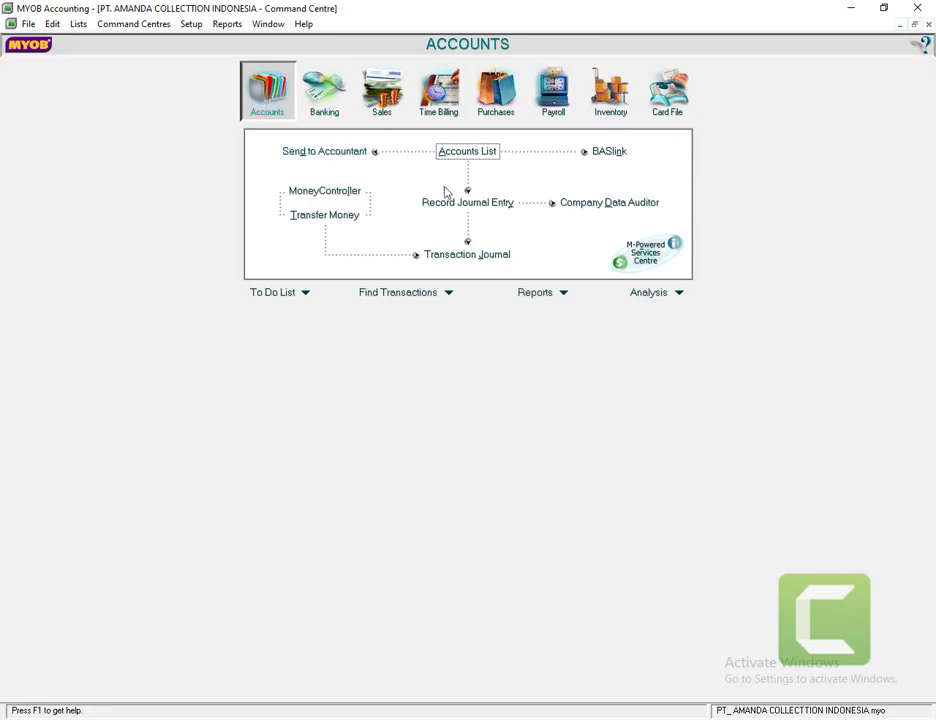
pyautogui.click(446, 153)
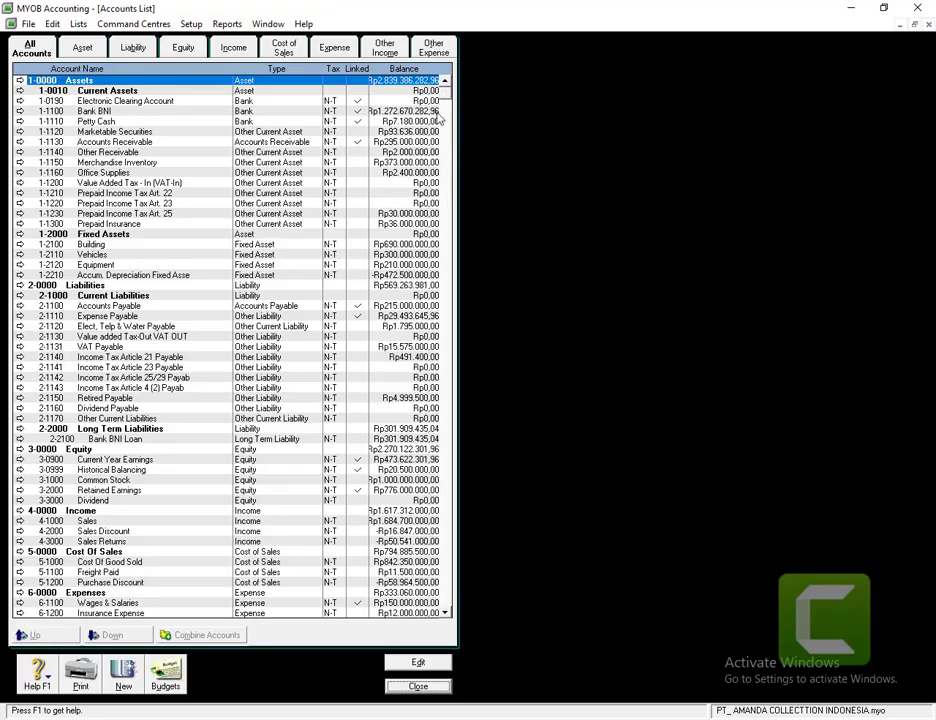
pyautogui.click(386, 49)
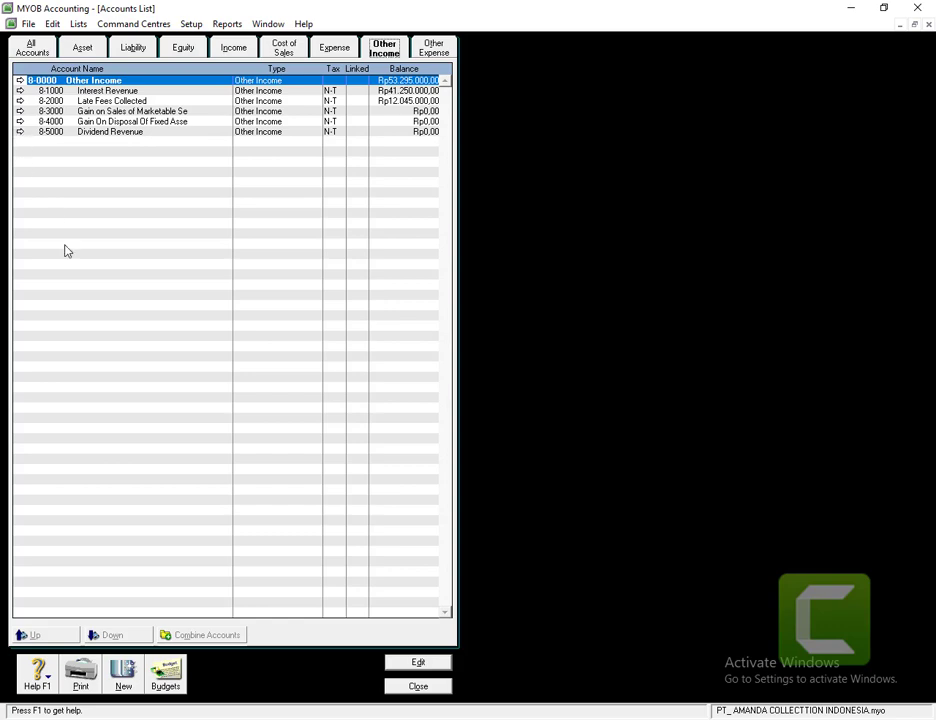
# - Add Other Income account 8-2100 named 'Freight Collected' and close the accounts list
pyautogui.click(123, 677)
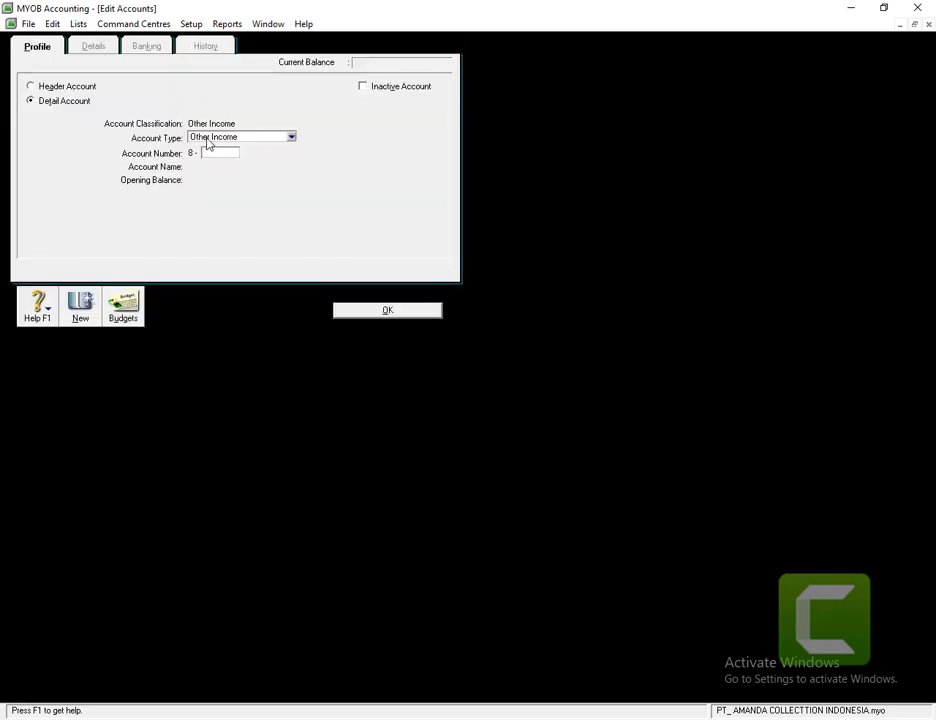
pyautogui.click(216, 139)
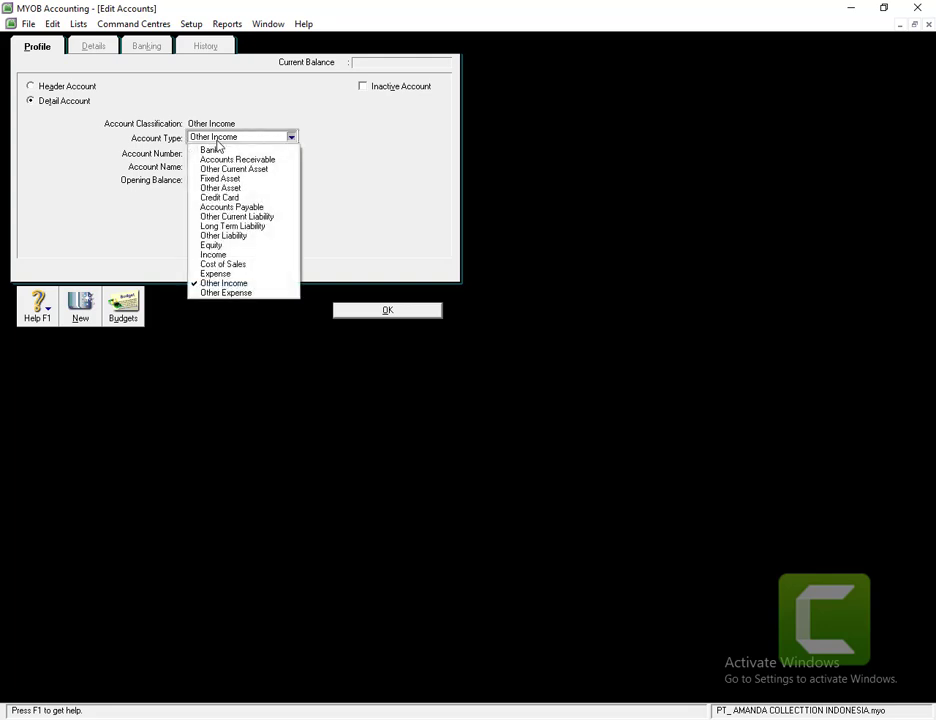
pyautogui.click(238, 285)
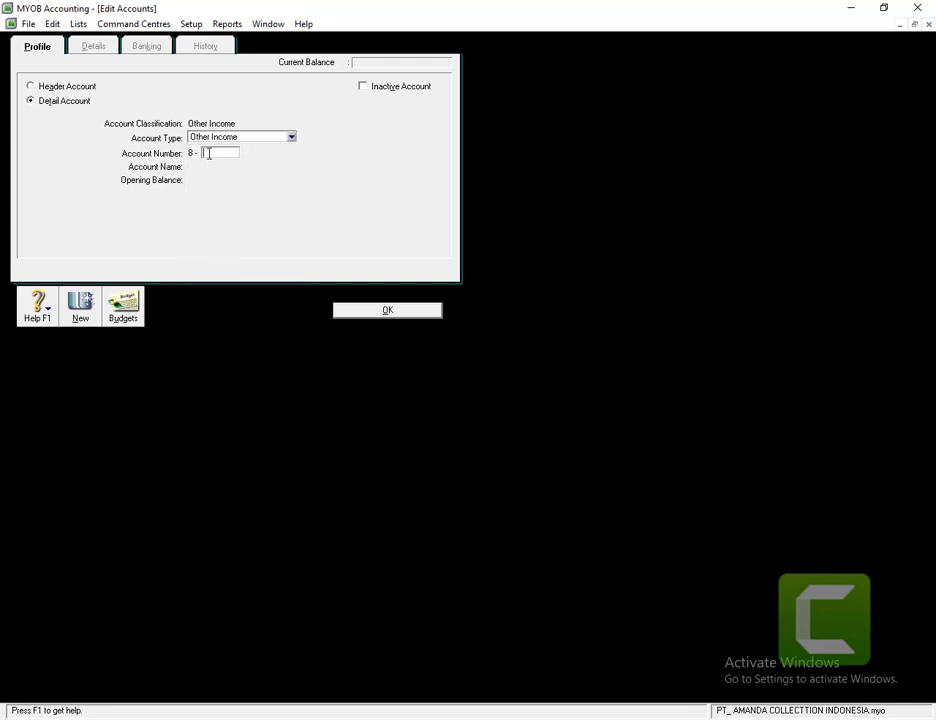
pyautogui.write('2100')
pyautogui.press('Tab')
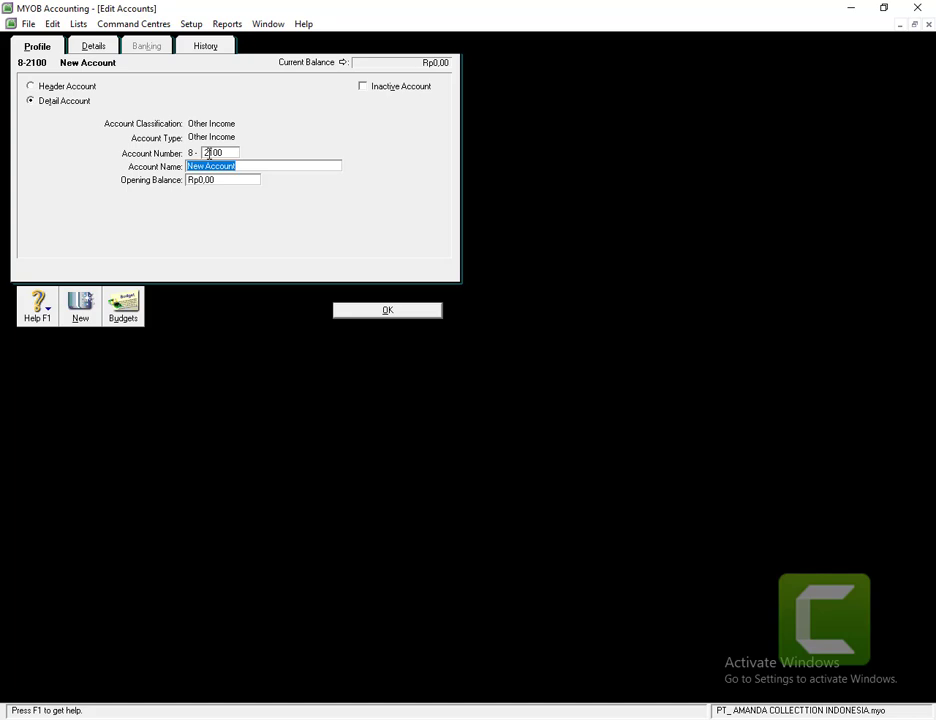
pyautogui.write('Freight Collected')
pyautogui.click(341, 315)
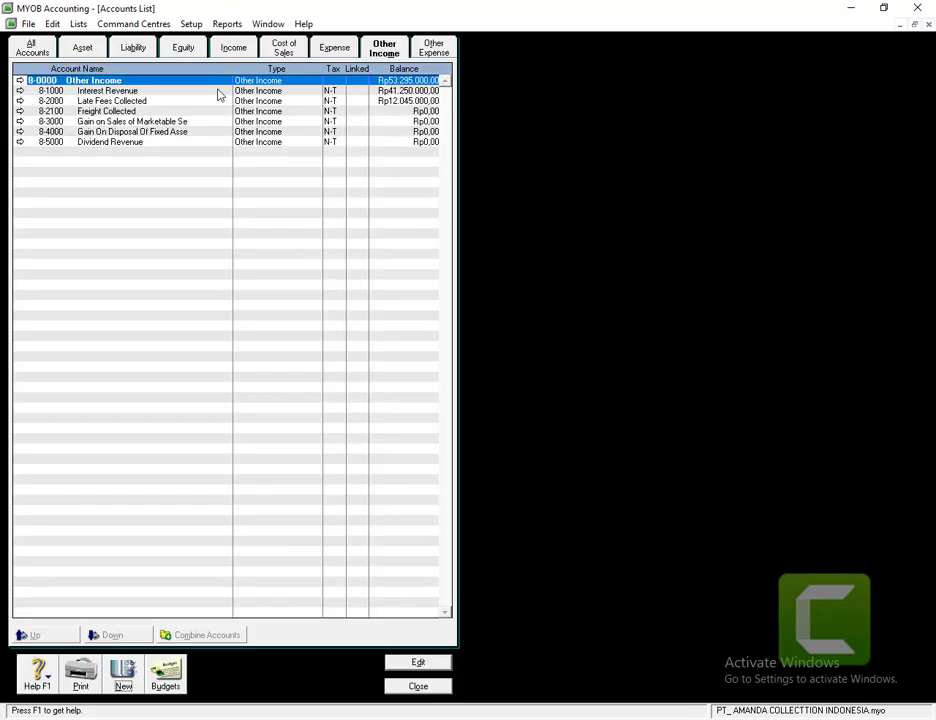
pyautogui.click(424, 692)
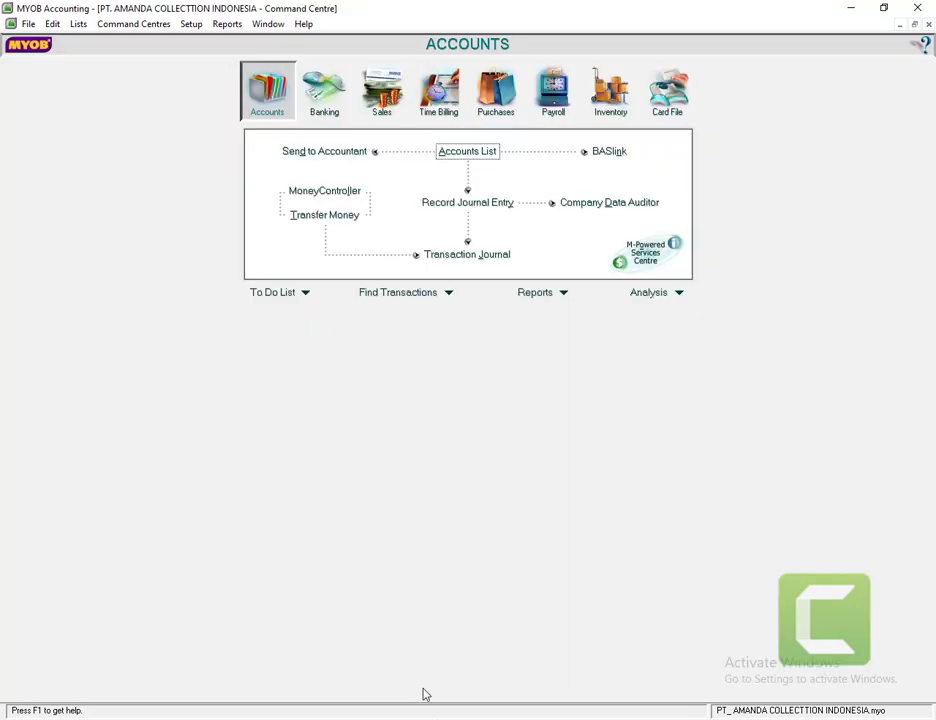
# - Enter a 20.500.000 opening balance for Freight Collected (8-2100) in Account Opening Balances
pyautogui.click(190, 24)
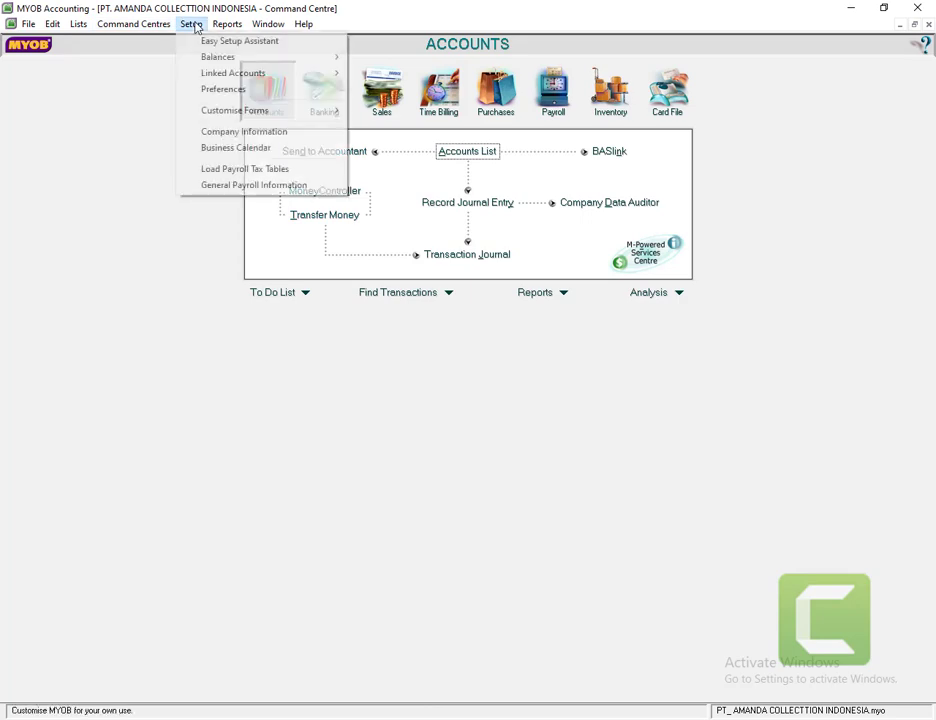
pyautogui.moveTo(307, 63)
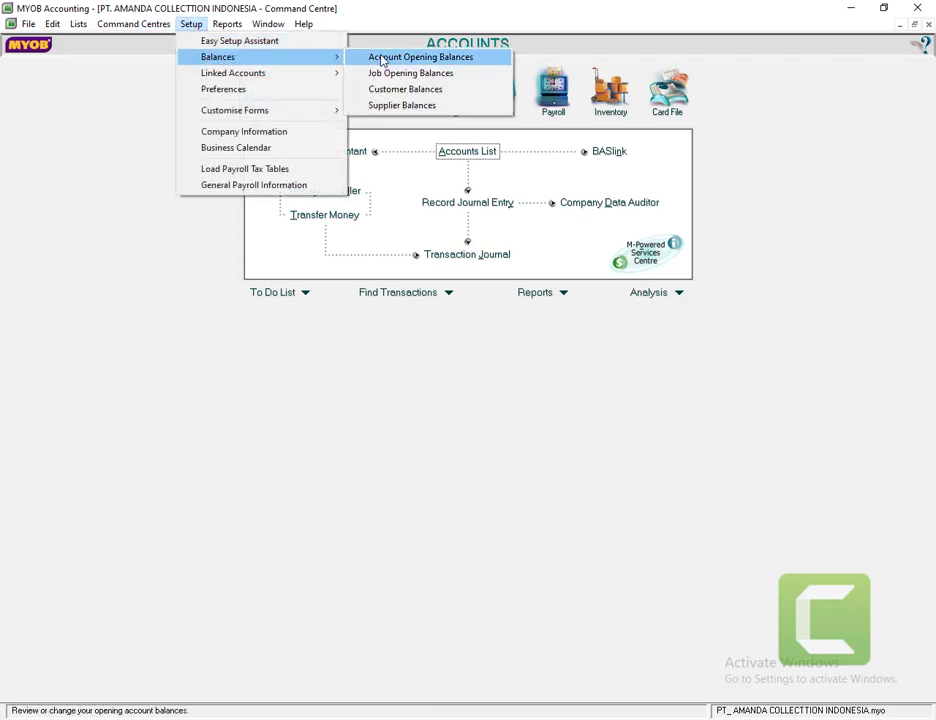
pyautogui.click(383, 57)
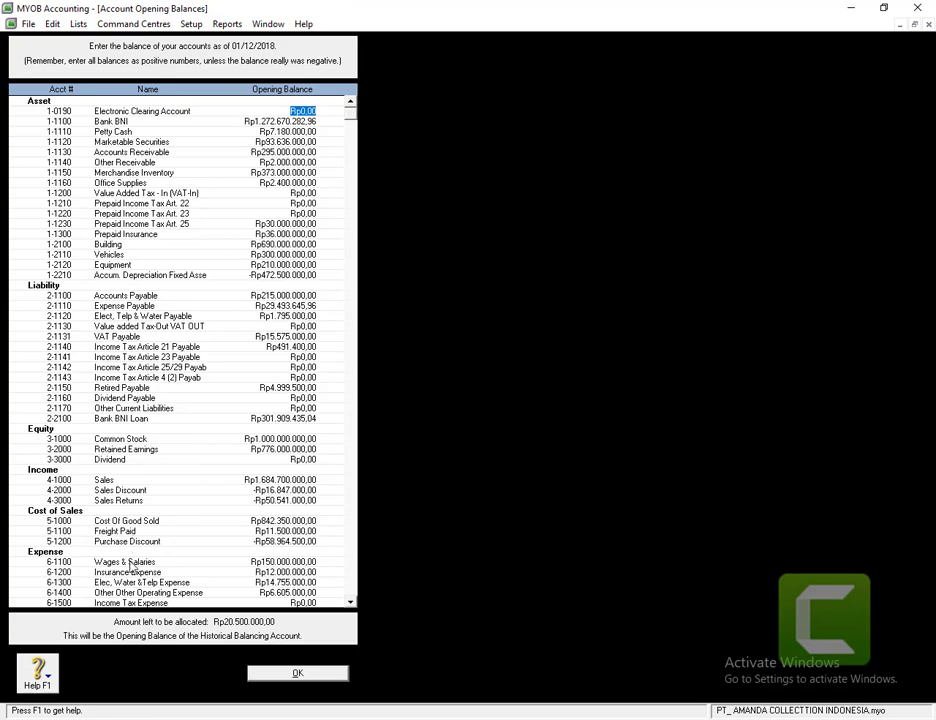
pyautogui.scroll(-1, 138, 560)
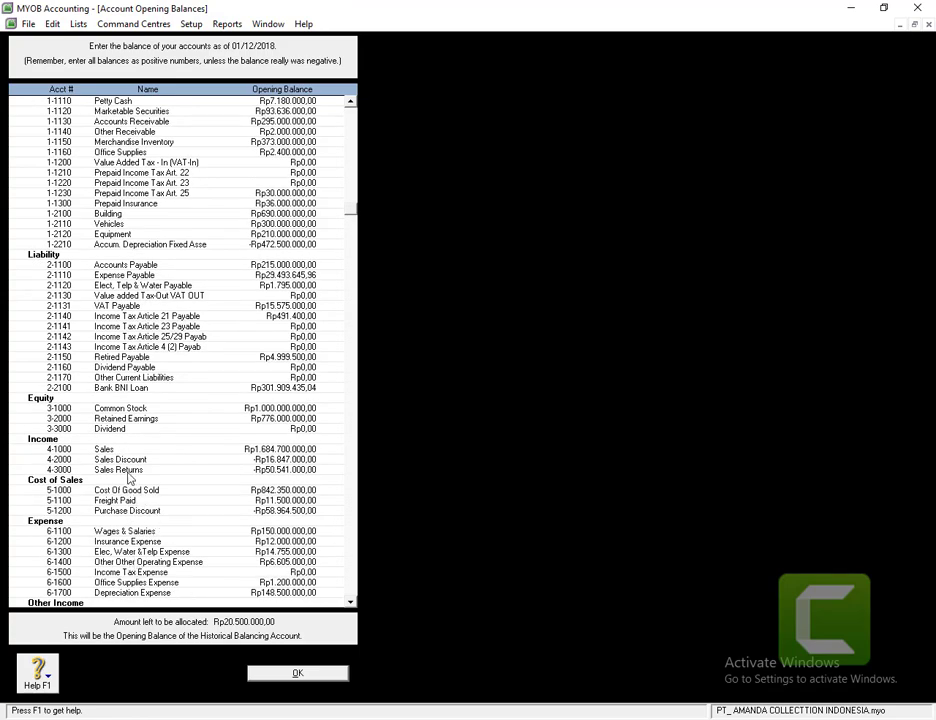
pyautogui.scroll(-4, 103, 537)
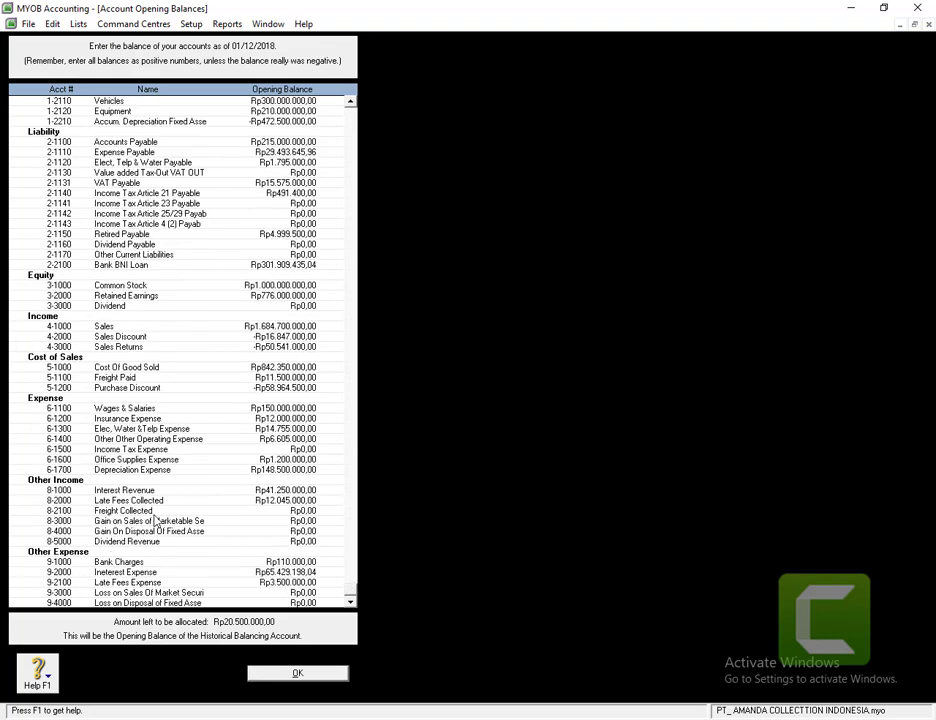
pyautogui.click(289, 511)
pyautogui.write('20.5')
pyautogui.write('00.000')
pyautogui.press('Tab')
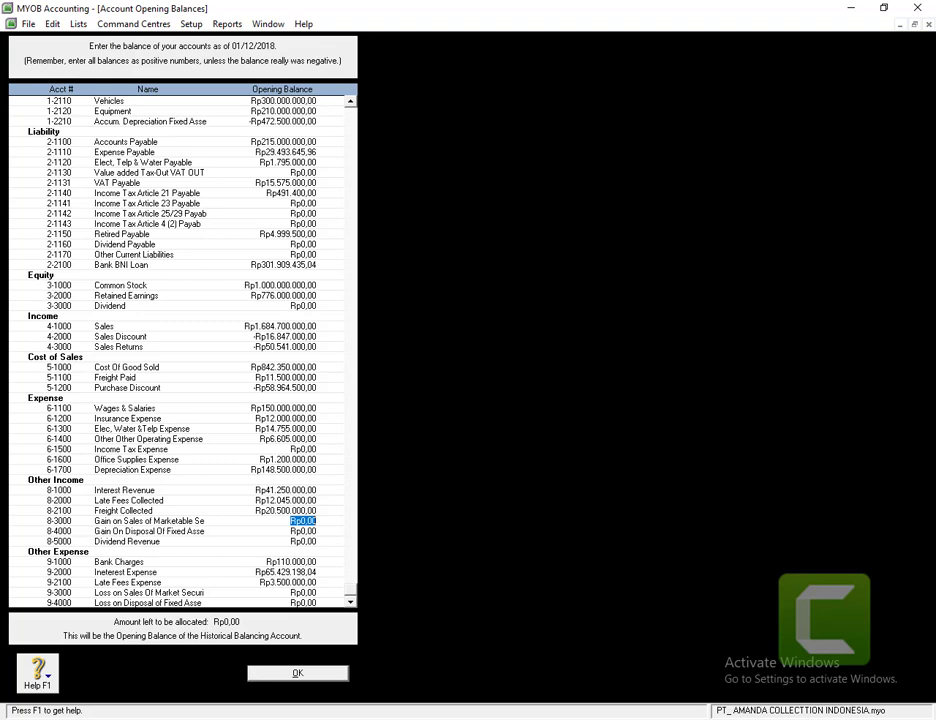
# - Confirm the fully allocated opening balances (Rp0,00 remaining) and return to the Accounts Command Centre
pyautogui.click(292, 674)
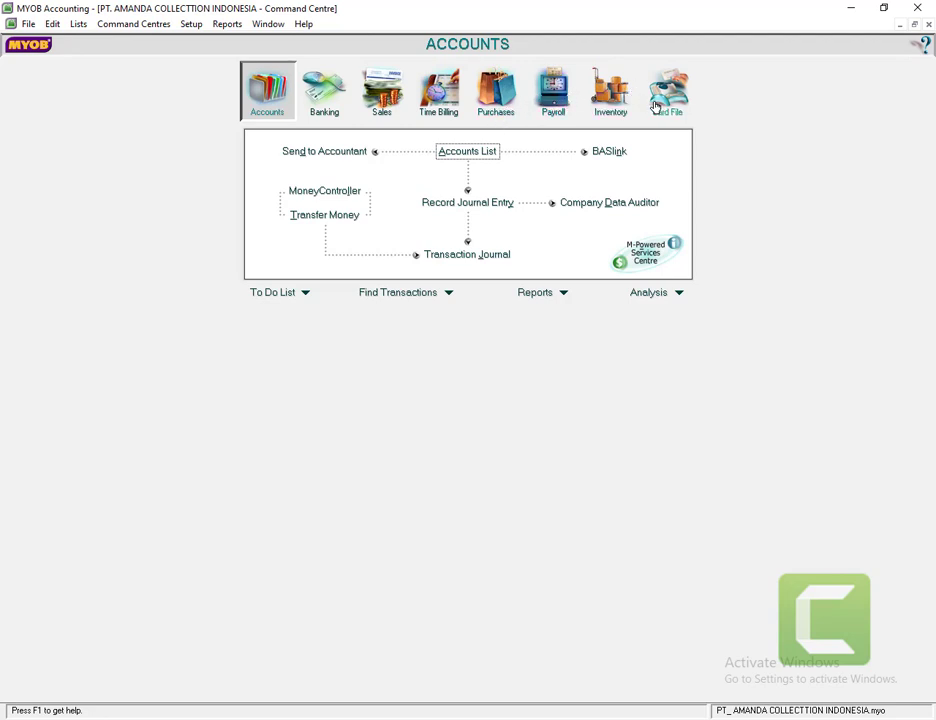
# - Start a new blank card from the Customer tab of the Card File's Cards List
pyautogui.click(657, 107)
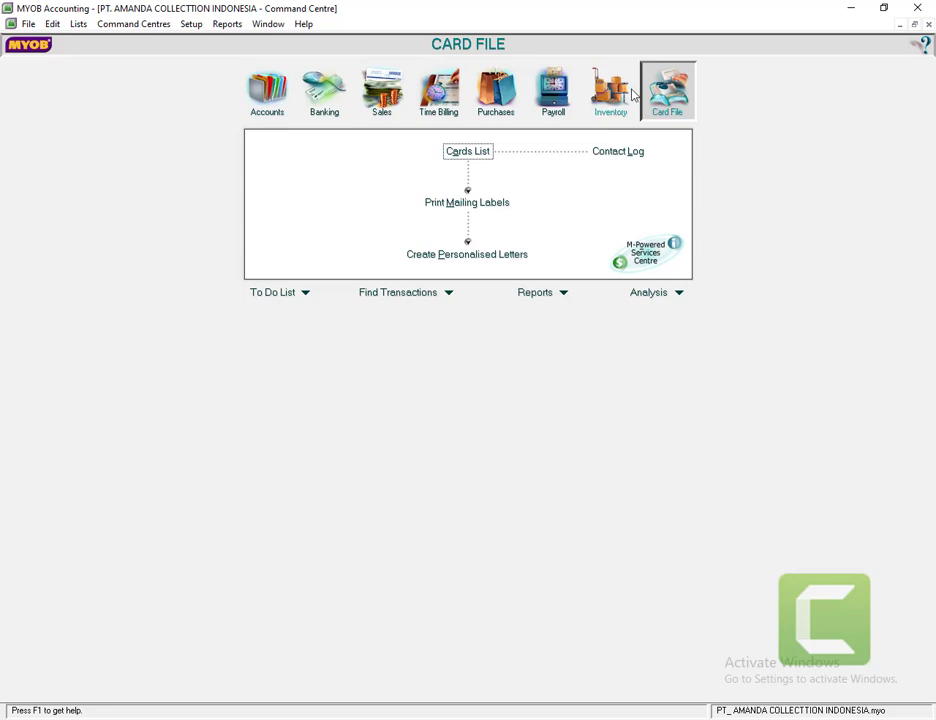
pyautogui.click(465, 157)
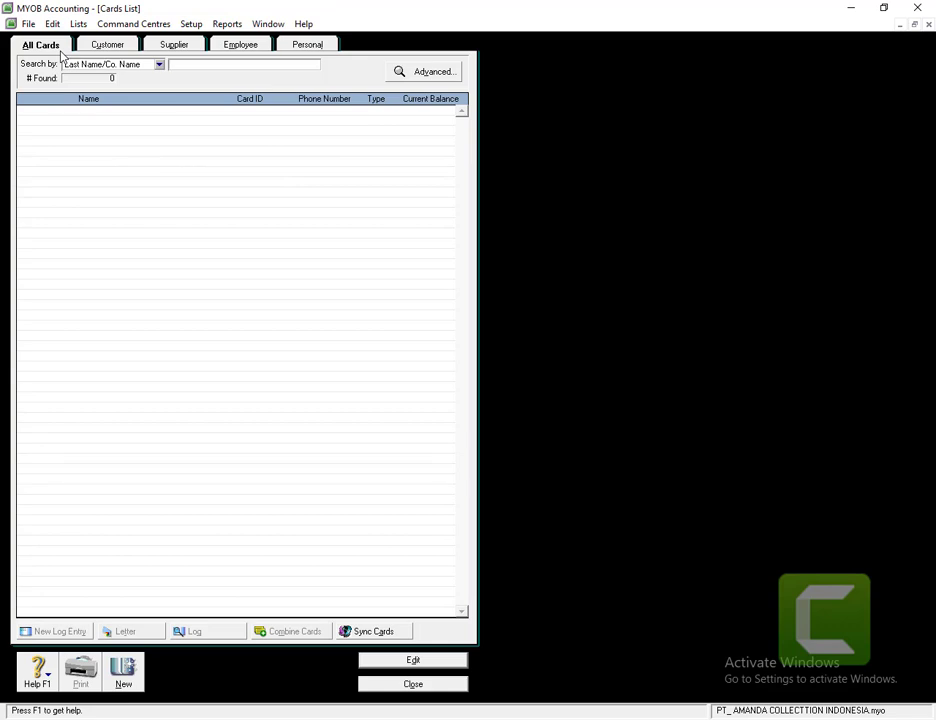
pyautogui.click(110, 44)
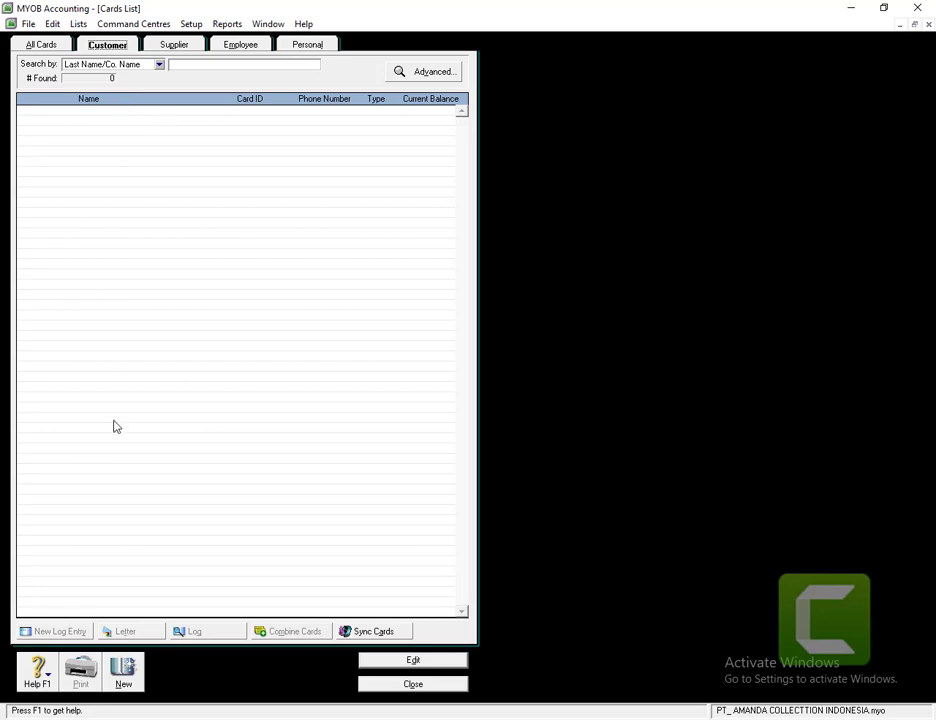
pyautogui.click(123, 670)
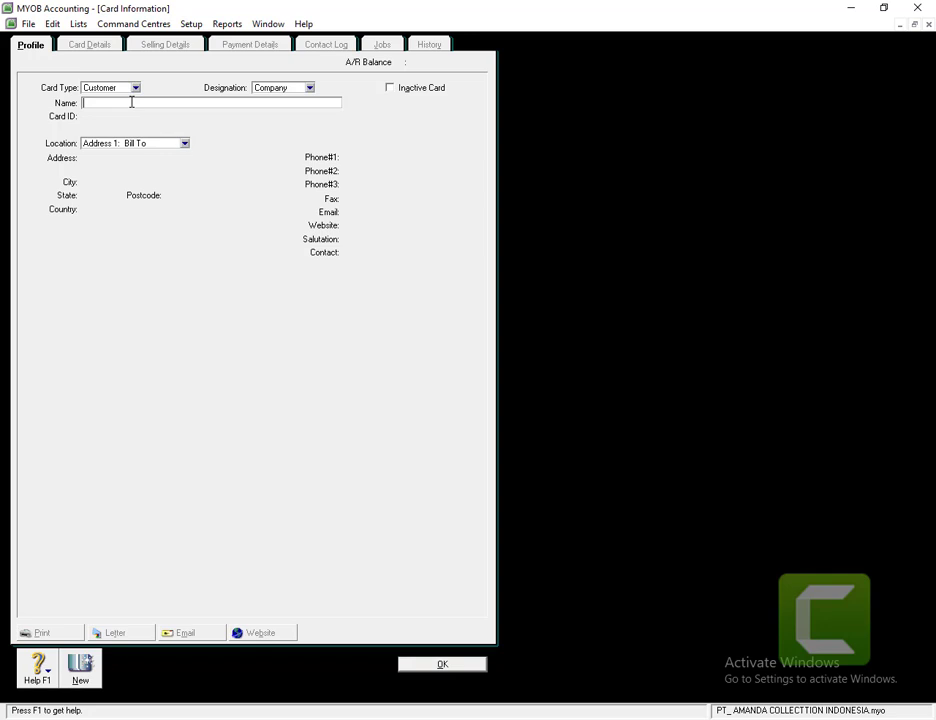
pyautogui.write('PT.')
pyautogui.write('PT')
pyautogui.press('BackSpace')
pyautogui.press('BackSpace')
pyautogui.write('QUINSHA FASHION')
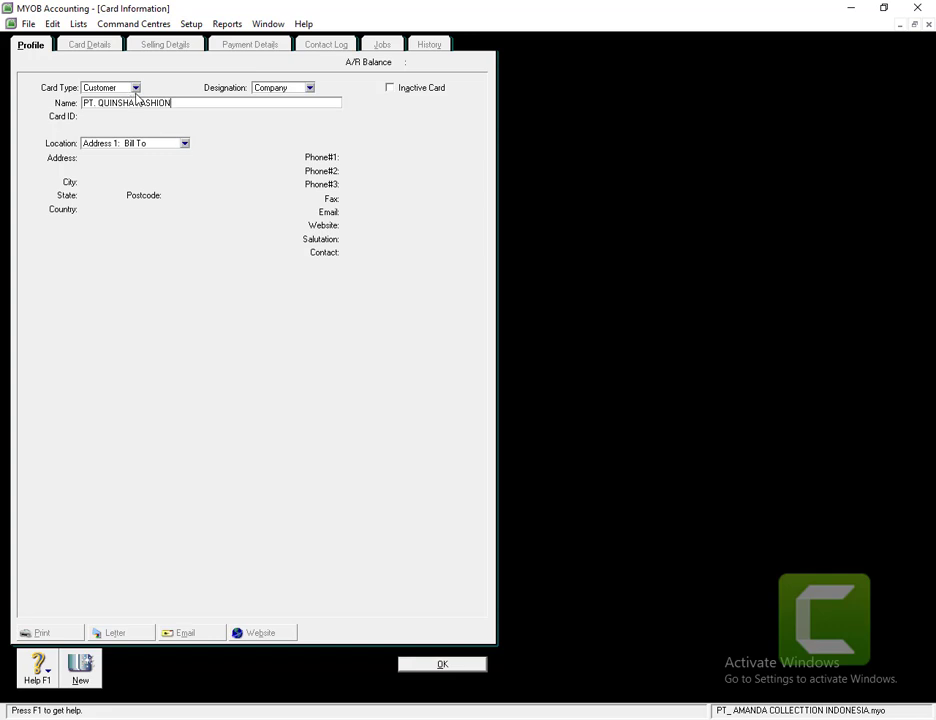
pyautogui.press('Tab')
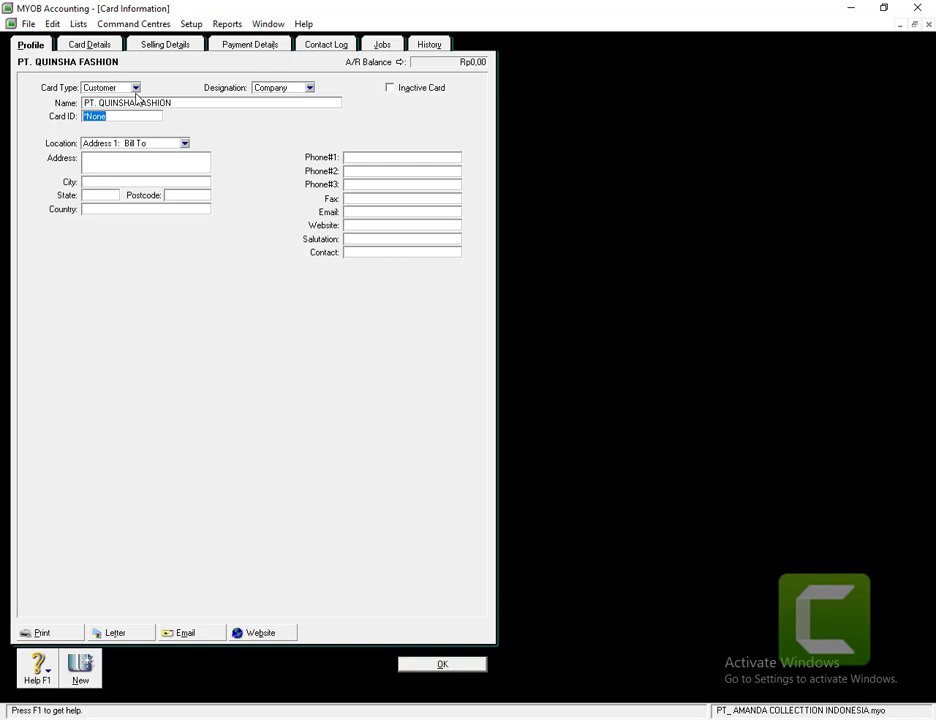
pyautogui.write('C001')
pyautogui.press('Tab')
pyautogui.press('Tab')
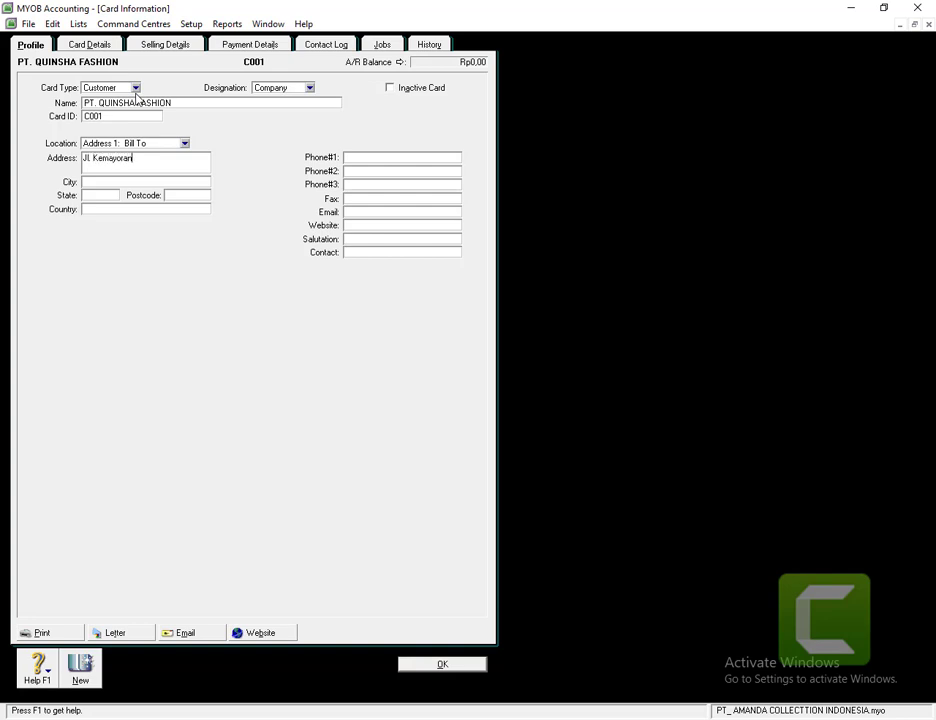
pyautogui.click(113, 184)
pyautogui.write('Jakarta')
pyautogui.click(81, 670)
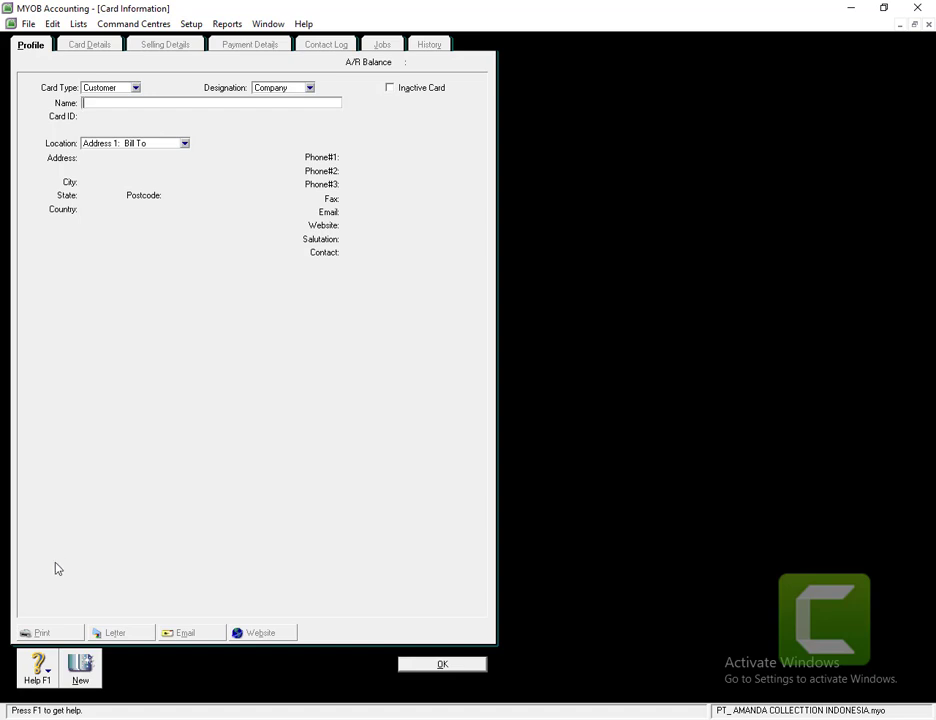
pyautogui.write('PT.')
pyautogui.write(' RA')
pyautogui.write('JA FASHI')
pyautogui.write('OBN')
pyautogui.press('BackSpace')
pyautogui.press('BackSpace')
pyautogui.write('N')
pyautogui.press('Tab')
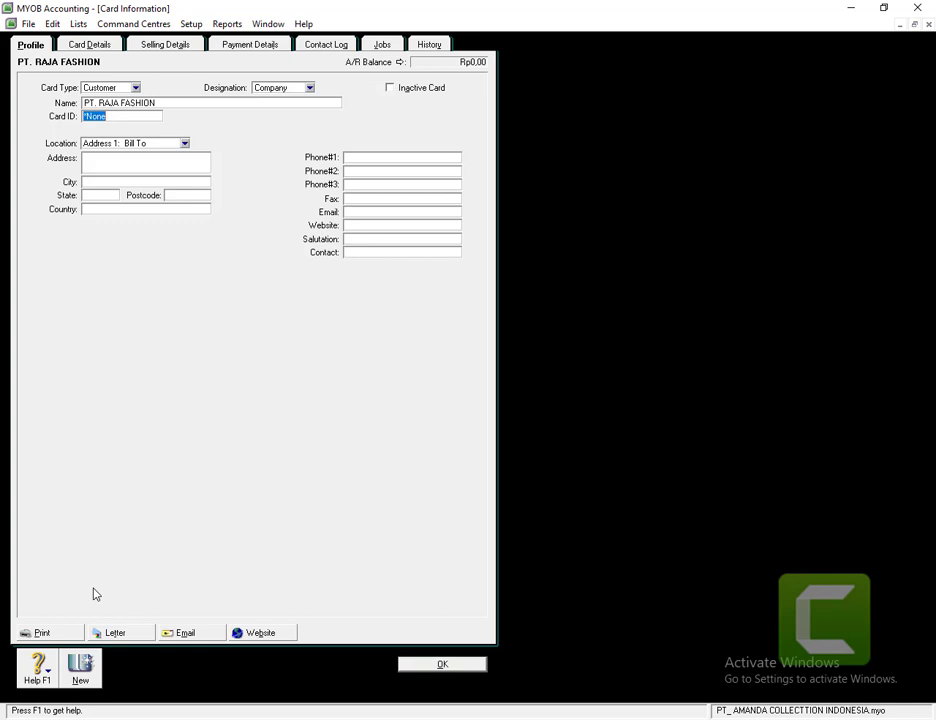
pyautogui.write('C002')
pyautogui.press('Tab')
pyautogui.press('Tab')
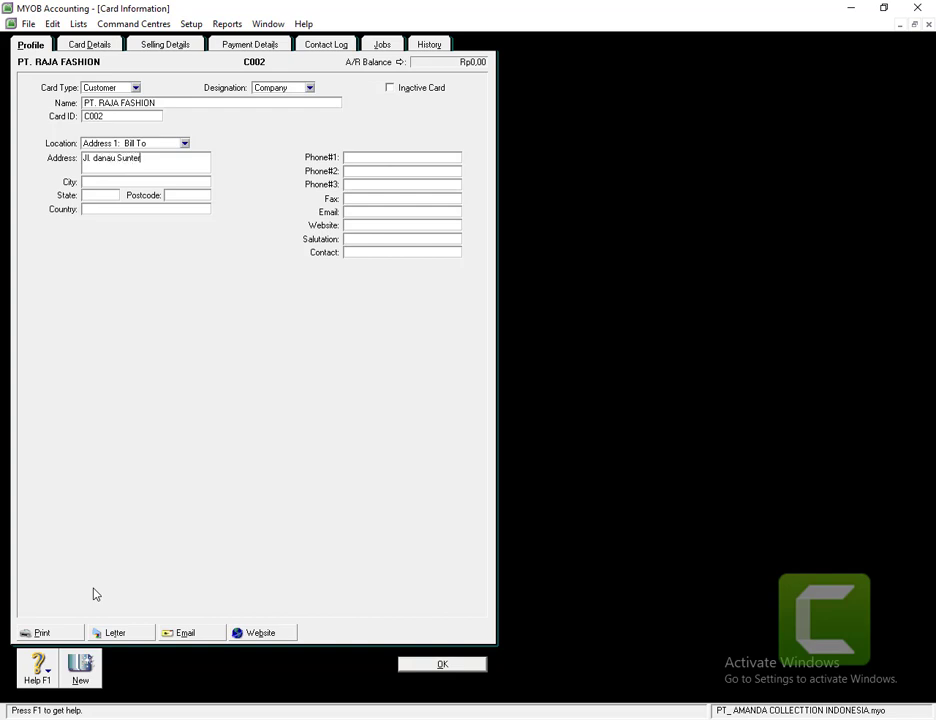
pyautogui.click(102, 181)
pyautogui.write('karta')
pyautogui.click(80, 668)
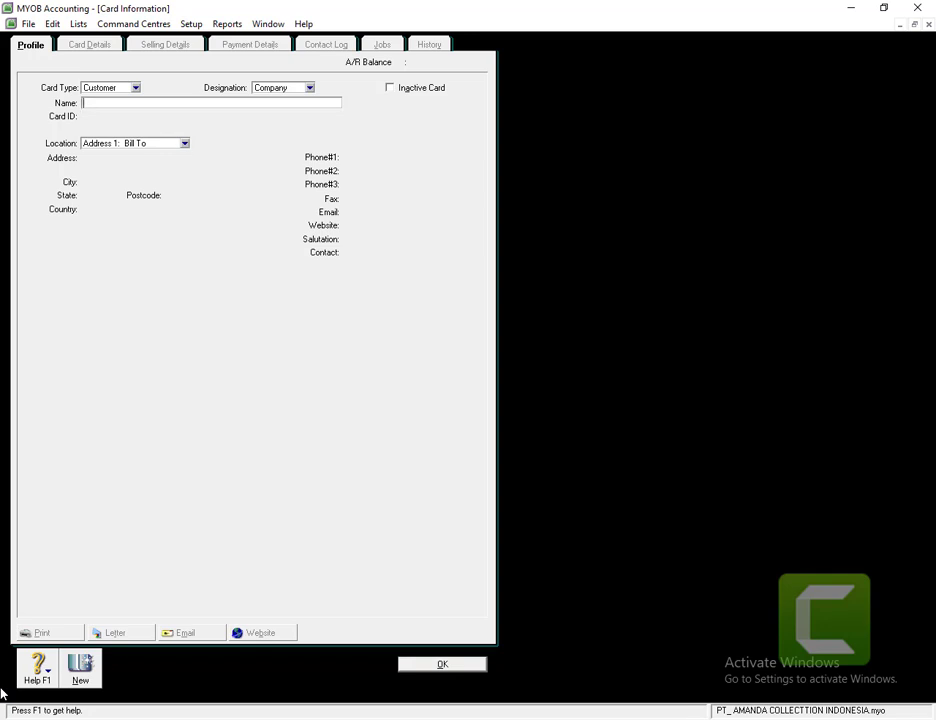
pyautogui.write('KEMENTRIAN PENDIDIKAN DA')
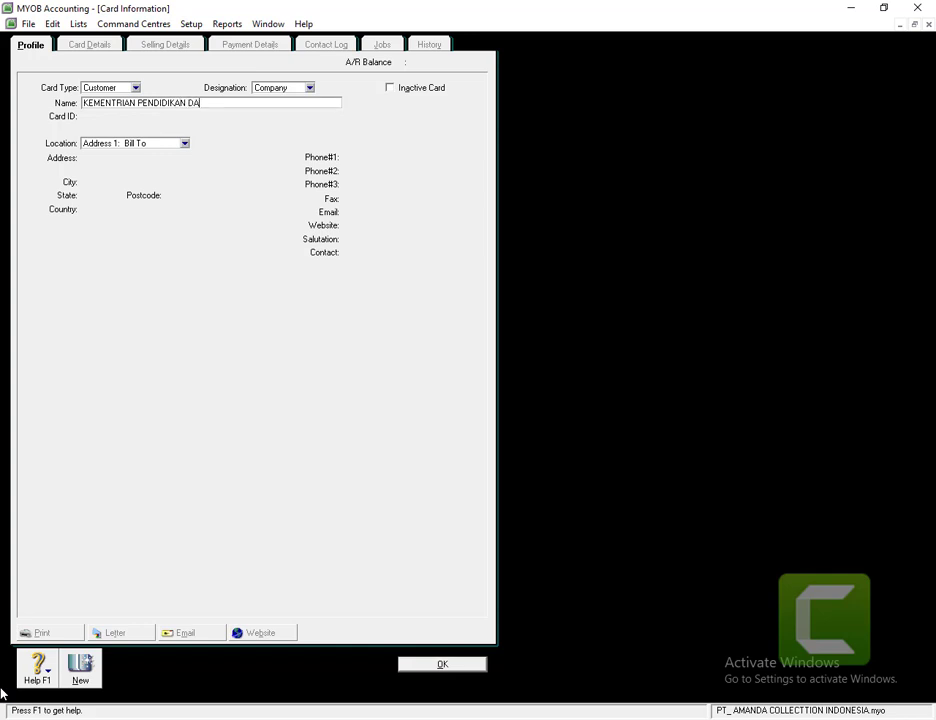
pyautogui.write('N KEBUDAYAAN')
pyautogui.press('Tab')
pyautogui.write('C003')
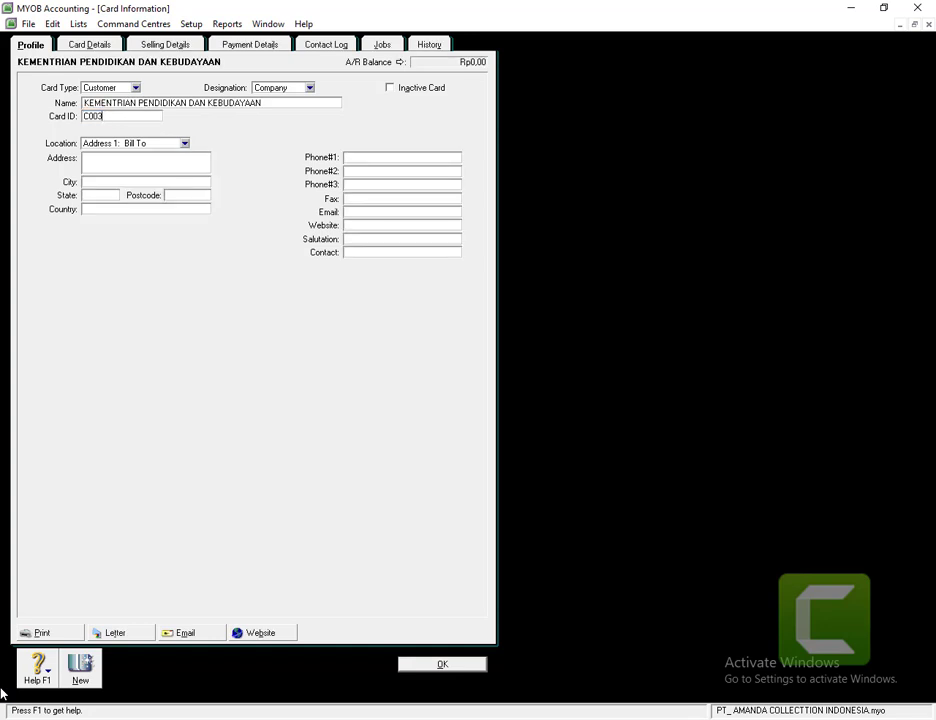
pyautogui.press('Tab')
pyautogui.press('Tab')
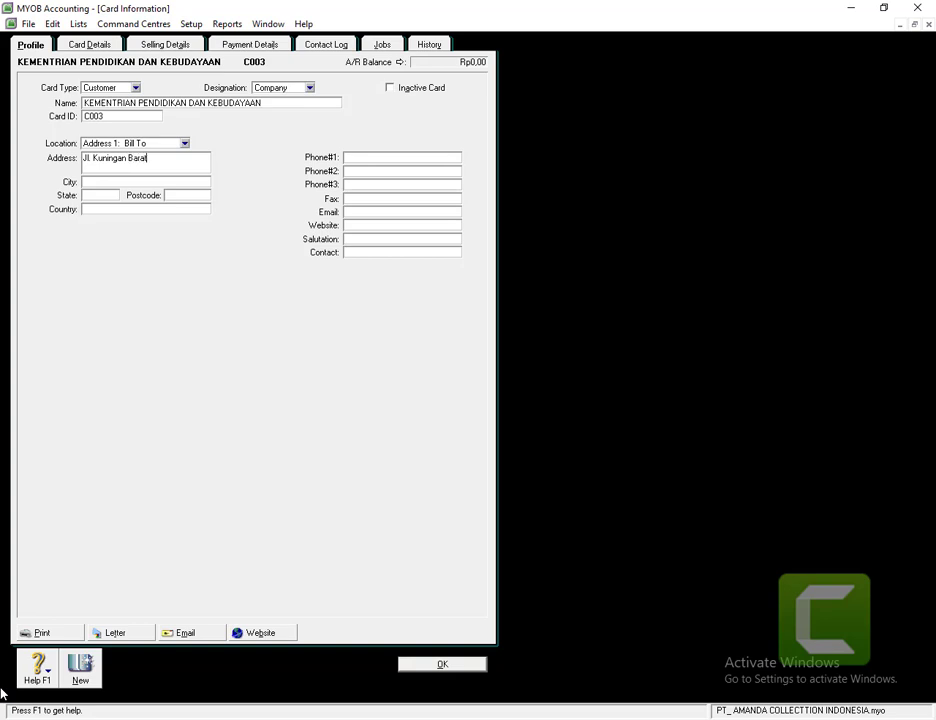
pyautogui.click(170, 182)
pyautogui.write('Jakarta')
pyautogui.click(414, 667)
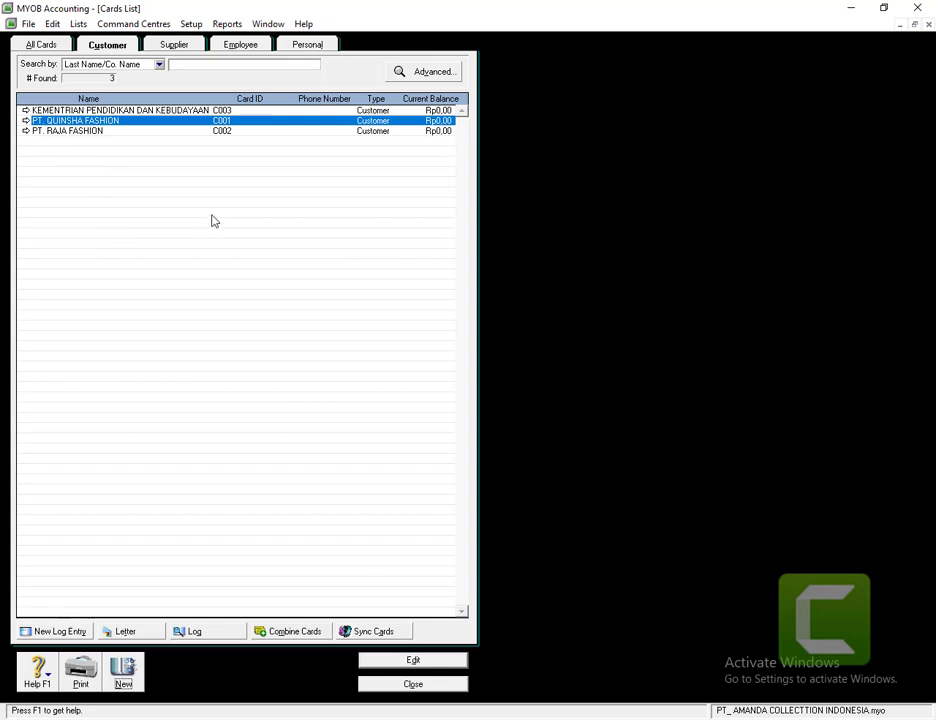
pyautogui.click(178, 46)
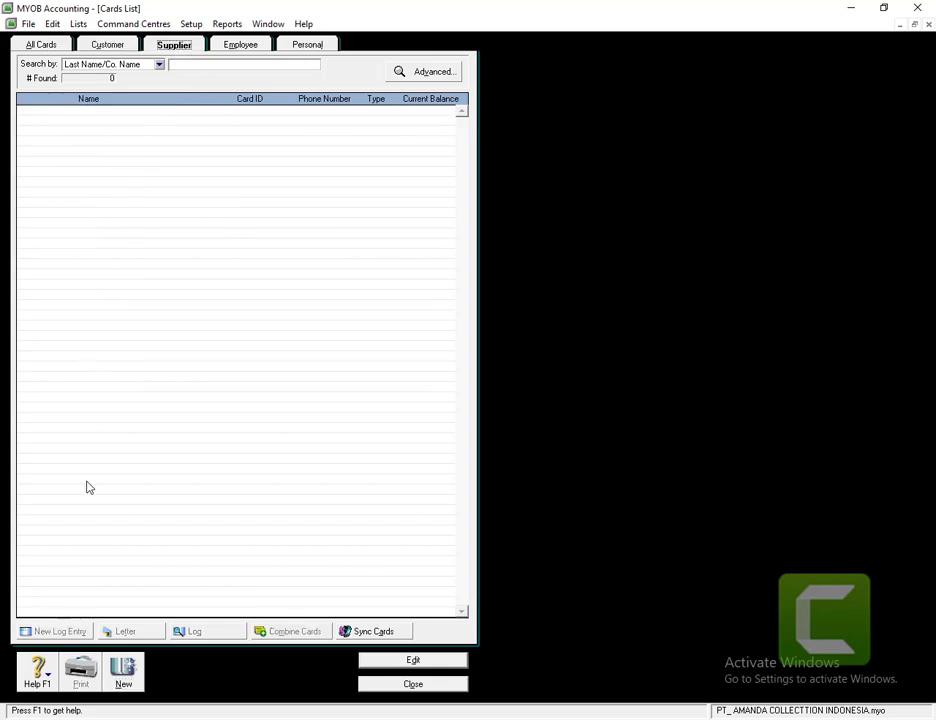
pyautogui.click(120, 680)
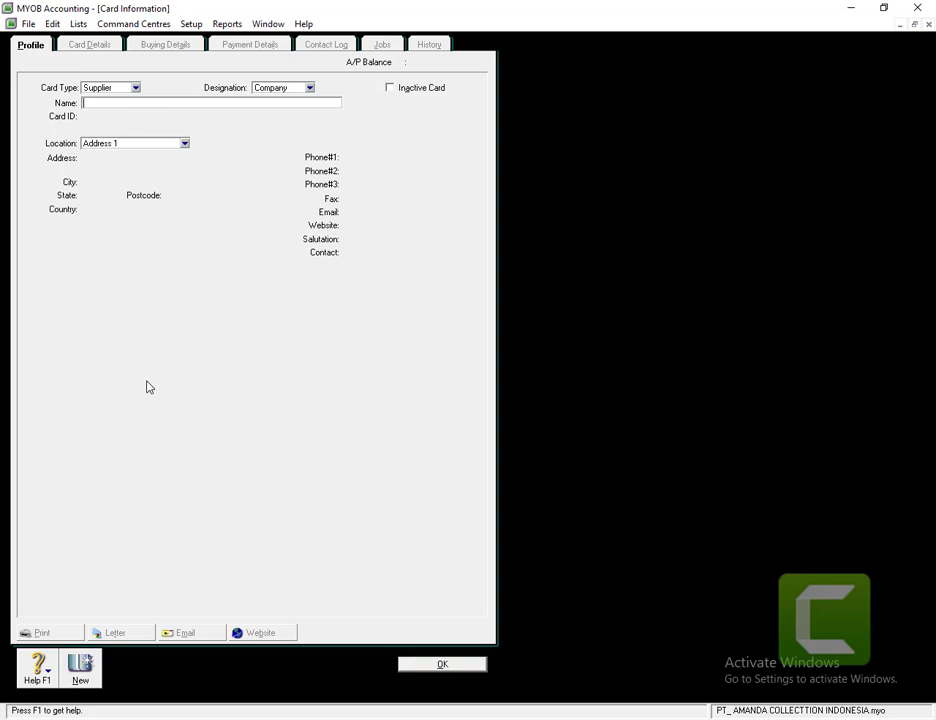
pyautogui.write('PT. ALBA')
pyautogui.write('N')
pyautogui.press('BackSpace')
pyautogui.write('BANIA COLLECTION')
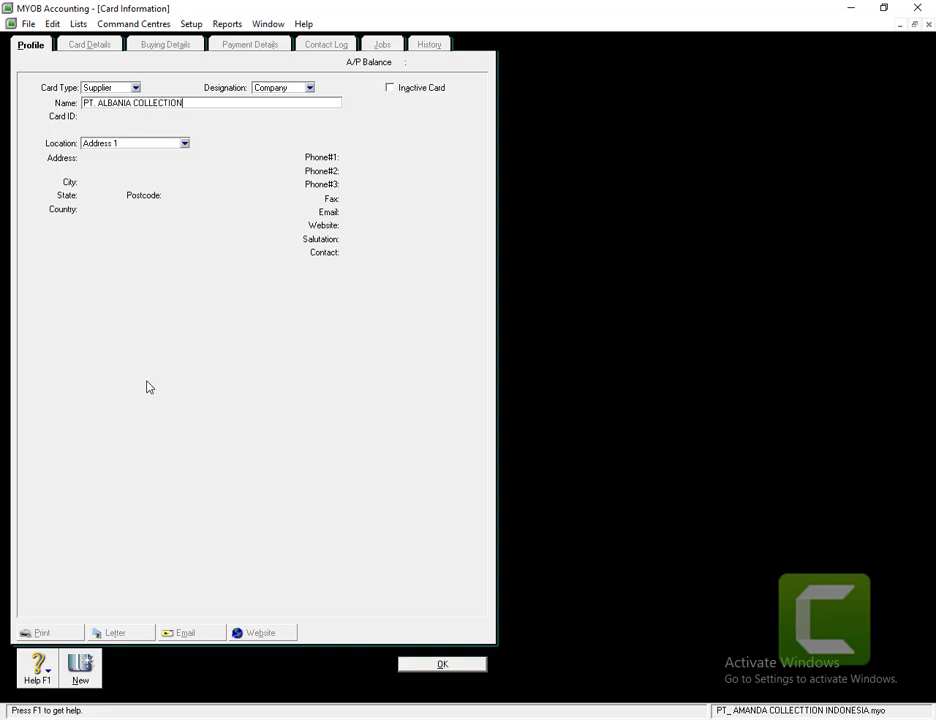
pyautogui.press('Tab')
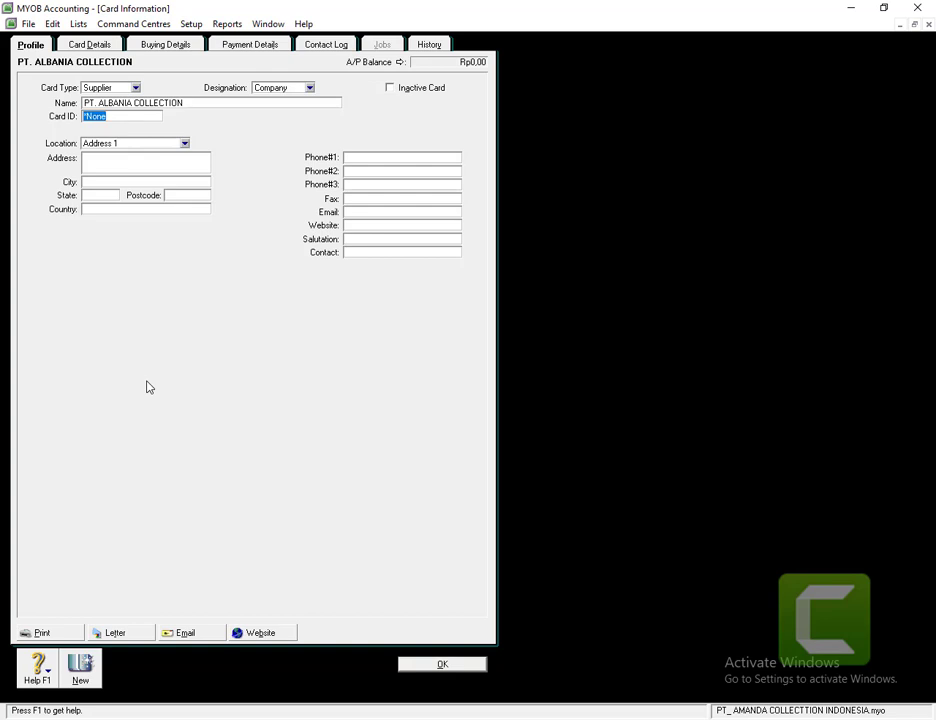
pyautogui.write('S001')
pyautogui.press('Tab')
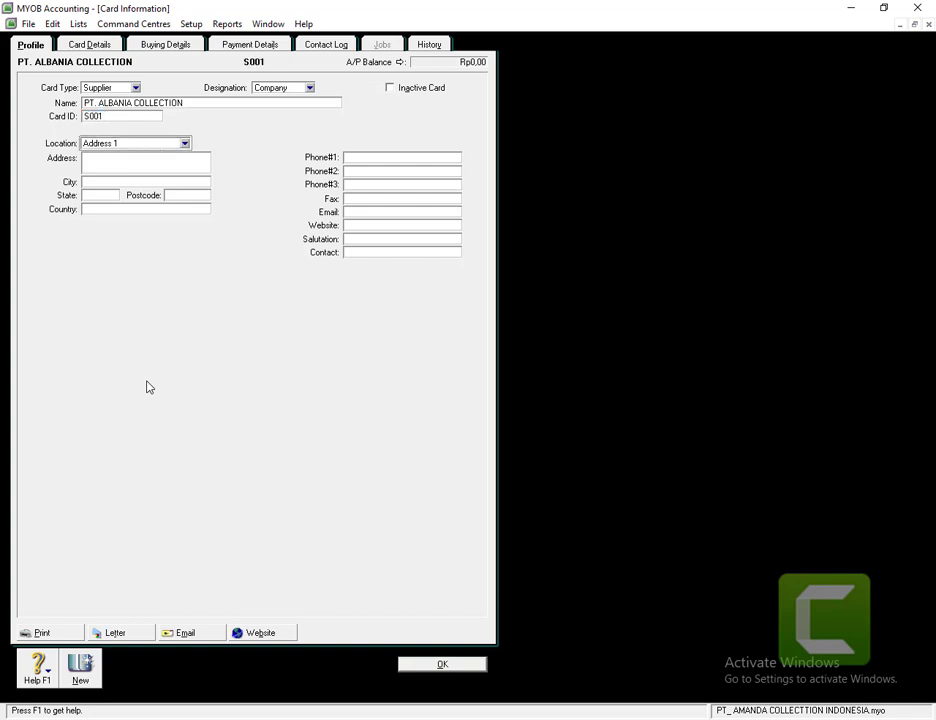
pyautogui.press('Tab')
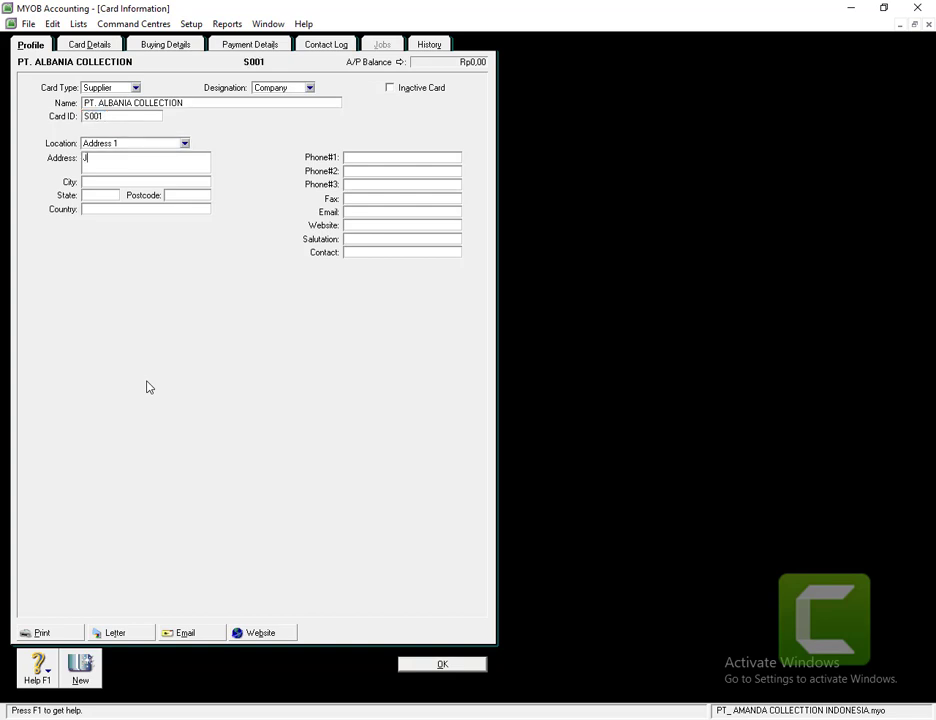
pyautogui.click(110, 183)
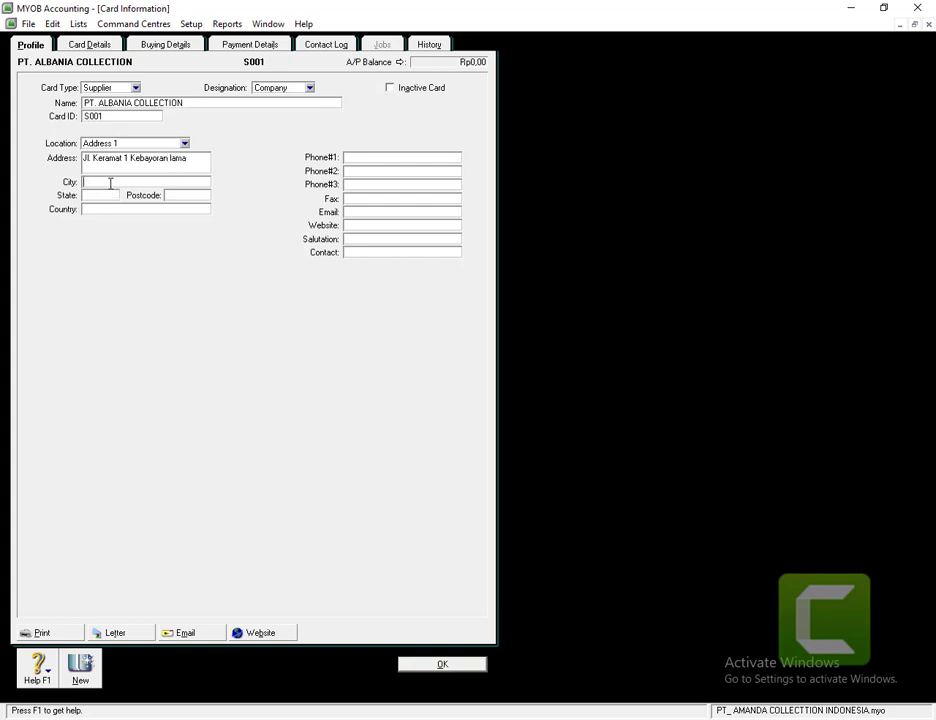
pyautogui.write('Jakarta')
pyautogui.click(80, 672)
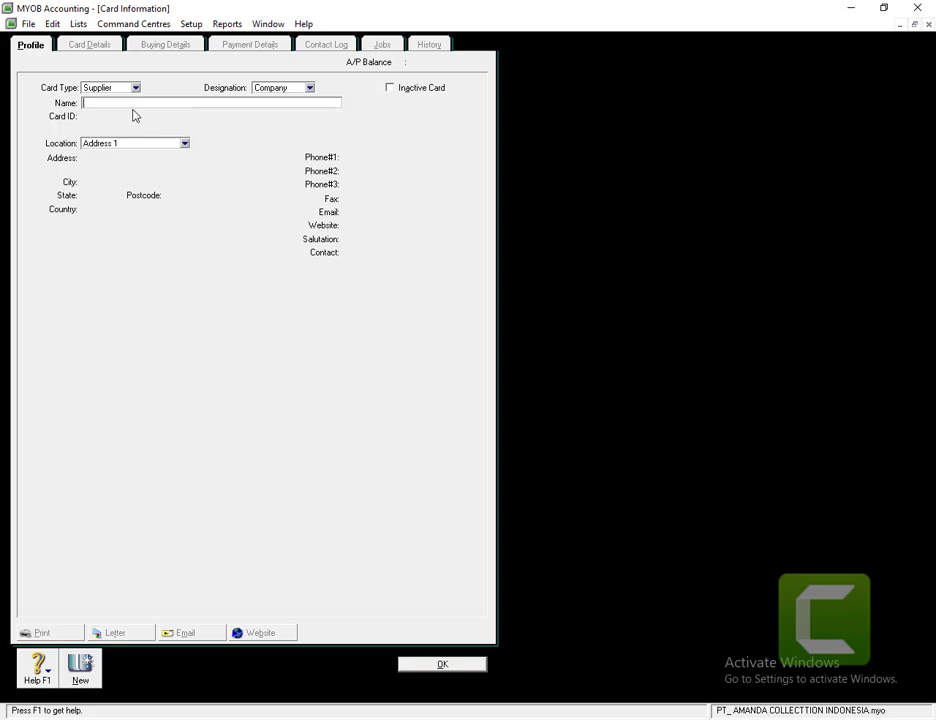
pyautogui.write('PT. DARIMANIA COLECTION')
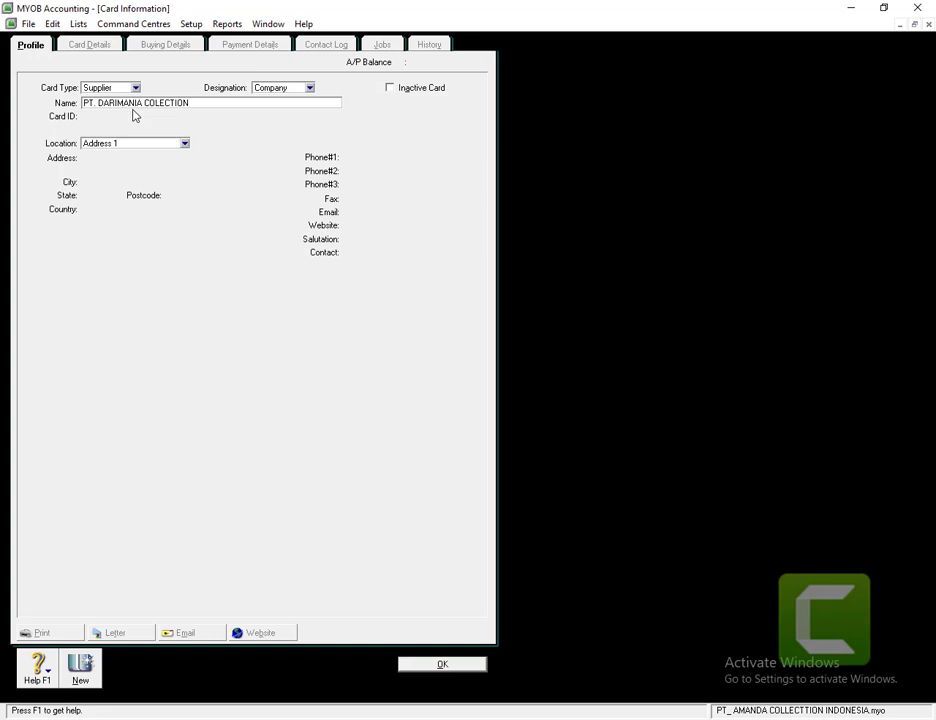
pyautogui.press('Tab')
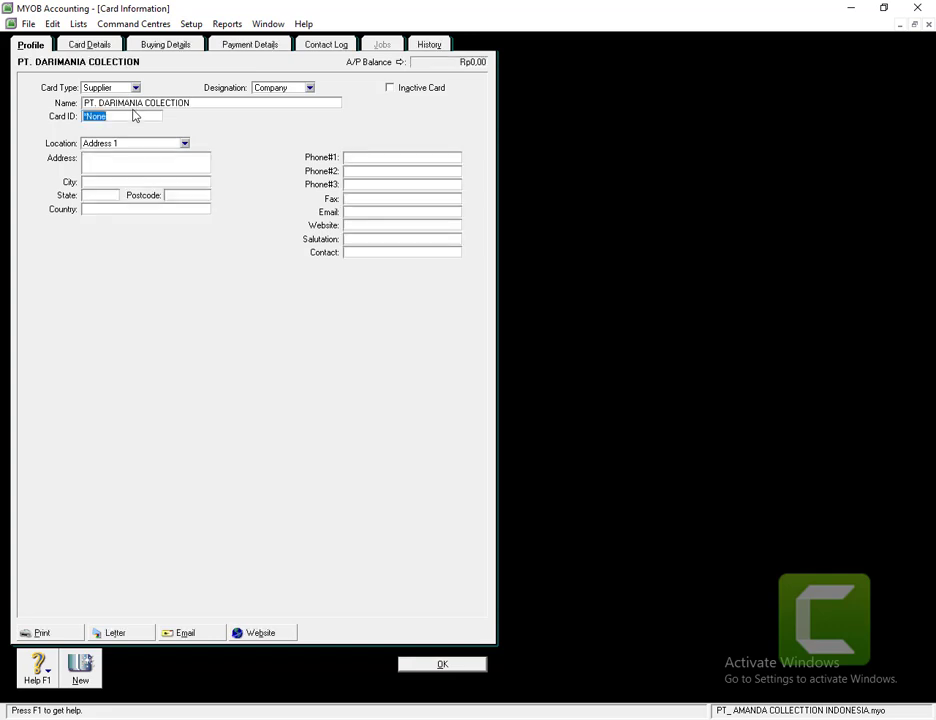
pyautogui.write('S002')
pyautogui.press('Tab')
pyautogui.press('Tab')
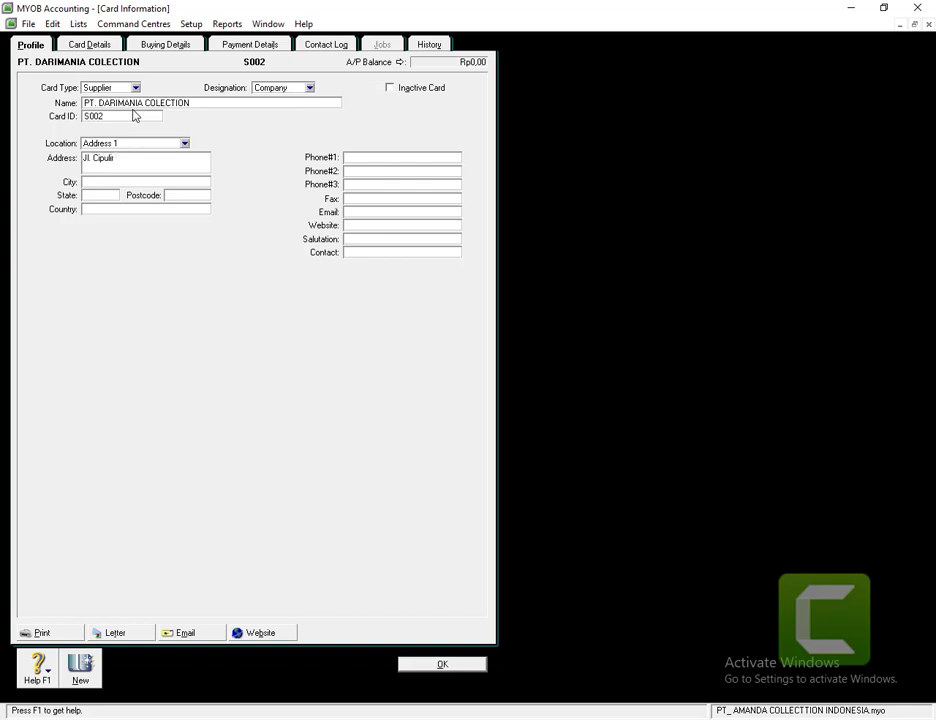
pyautogui.click(132, 181)
pyautogui.write('Jakarta')
pyautogui.click(434, 665)
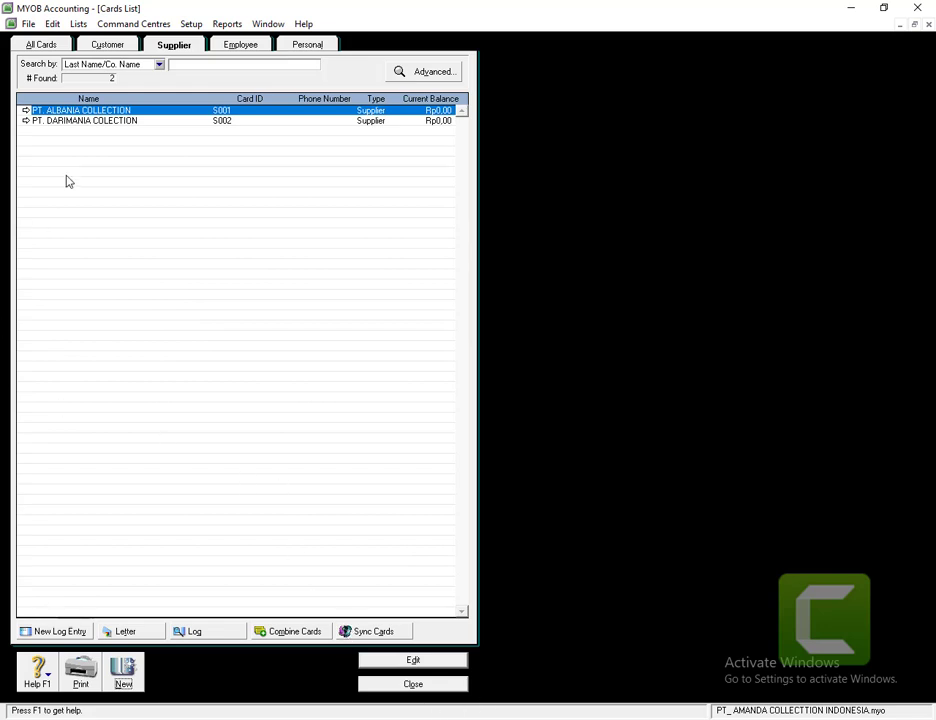
# - Review all five cards together on the All Cards tab, then close the Cards List
pyautogui.click(42, 46)
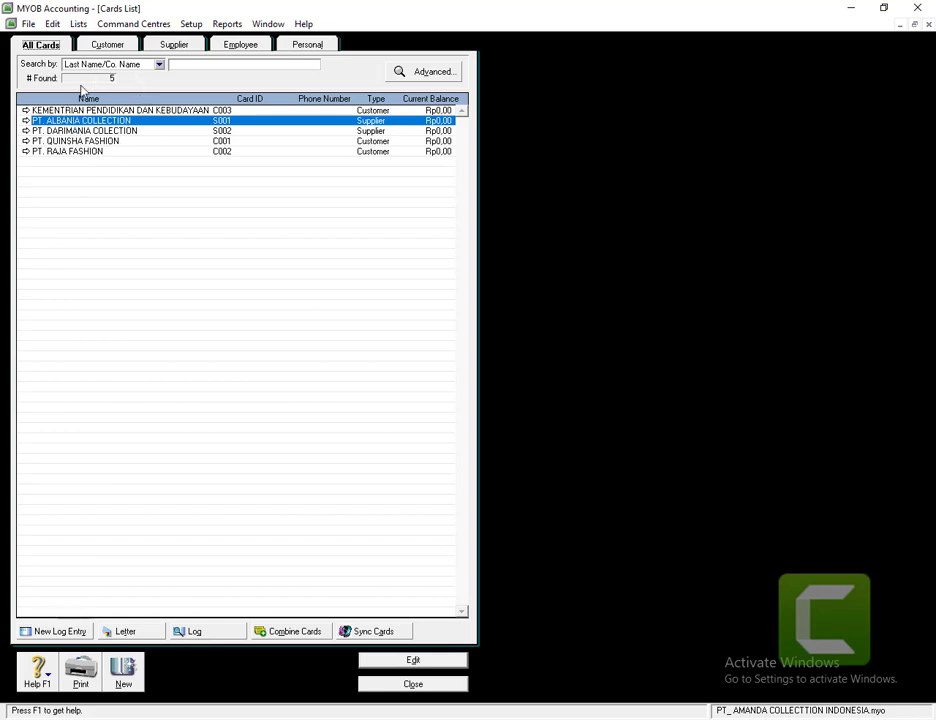
pyautogui.click(420, 686)
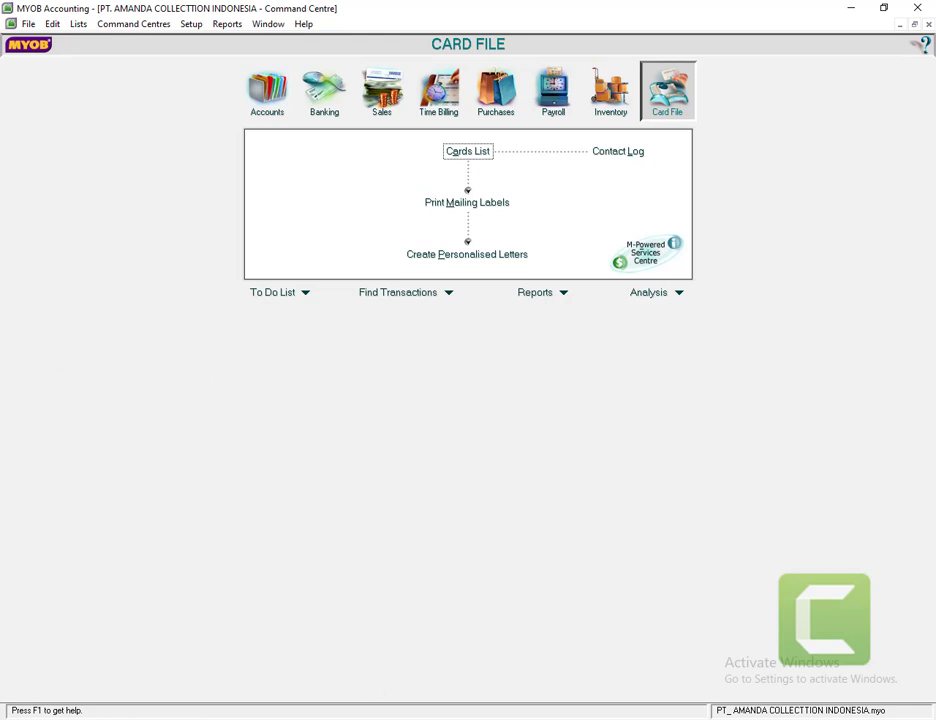
# - Start a new item record from the Inventory Items List
pyautogui.click(610, 100)
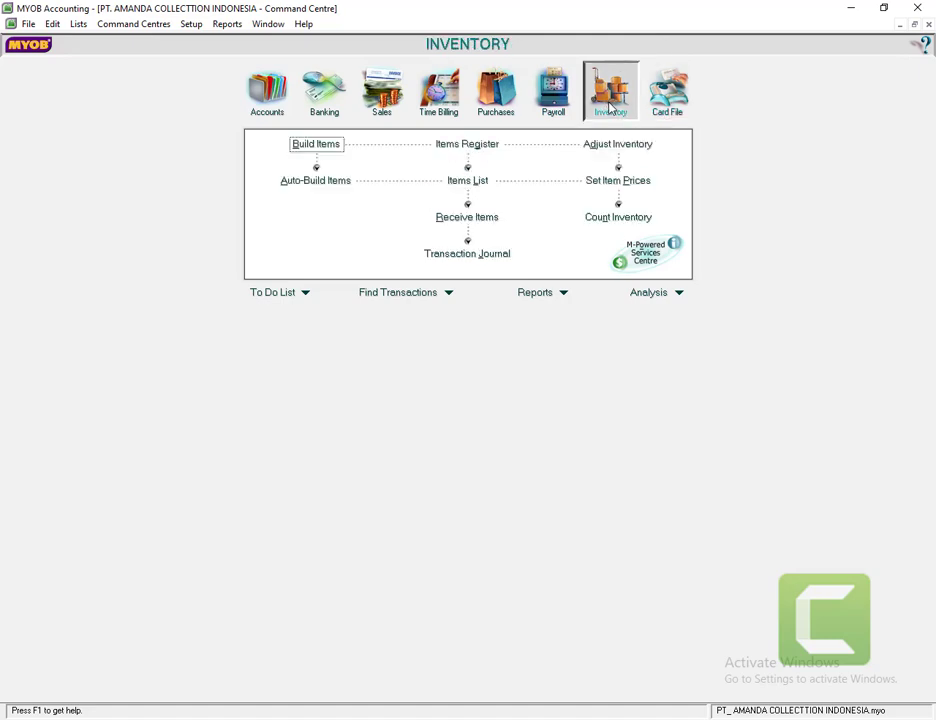
pyautogui.click(477, 182)
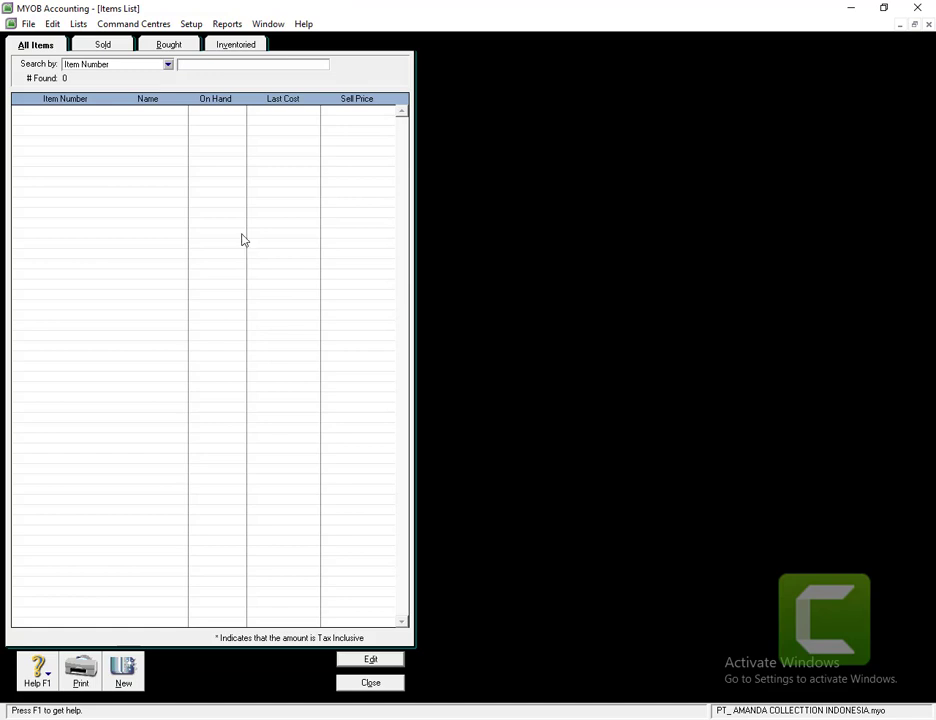
pyautogui.click(122, 674)
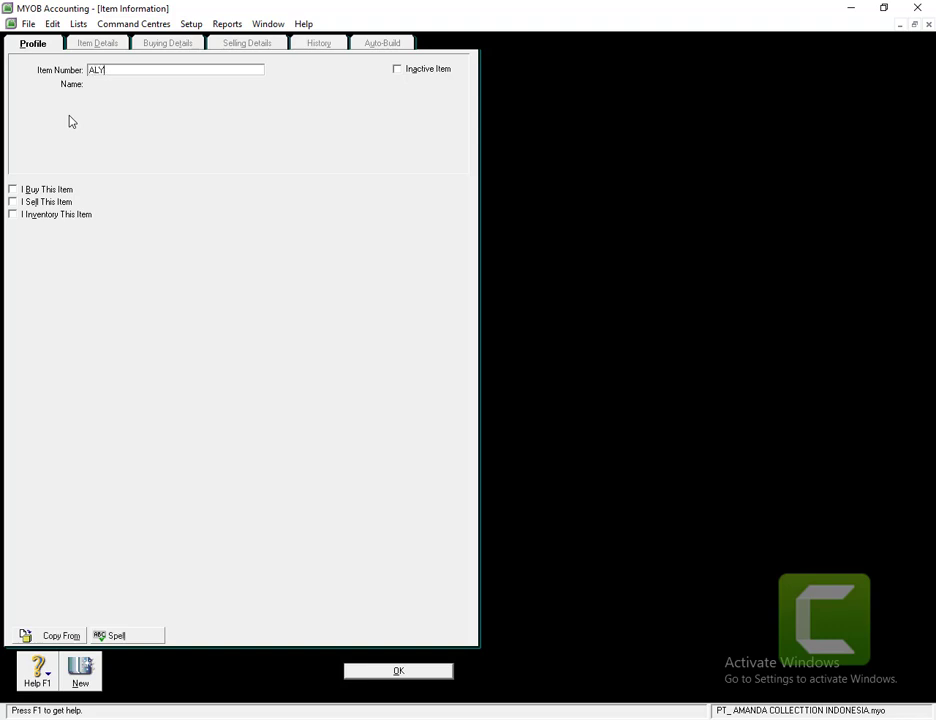
# - Name item ALY 'ALIYA' and tick I Buy This Item
pyautogui.press('Tab')
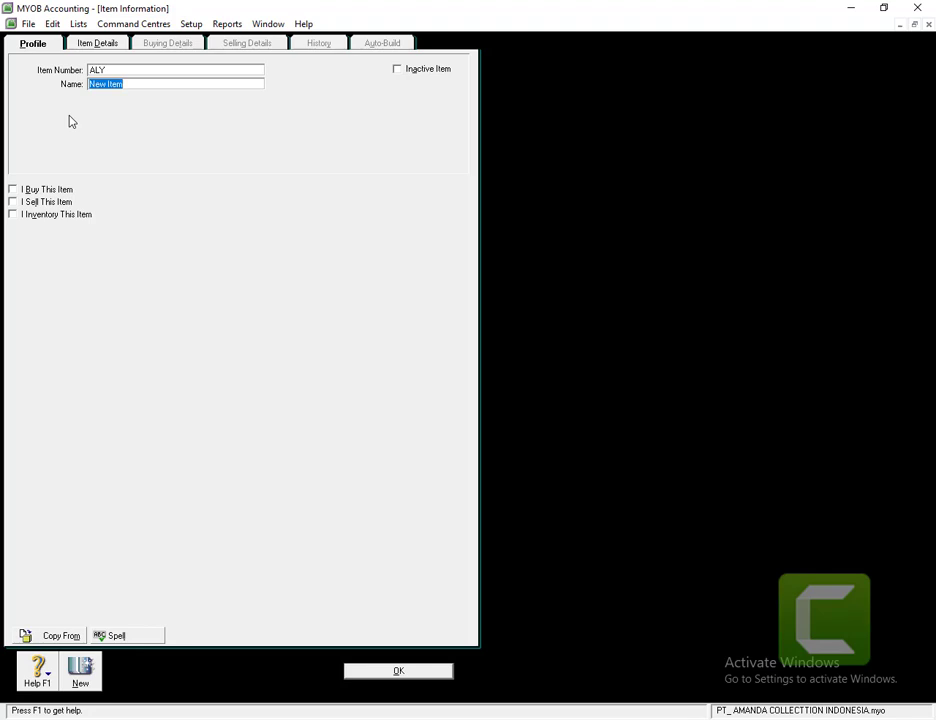
pyautogui.write('ALIYA')
pyautogui.press('Tab')
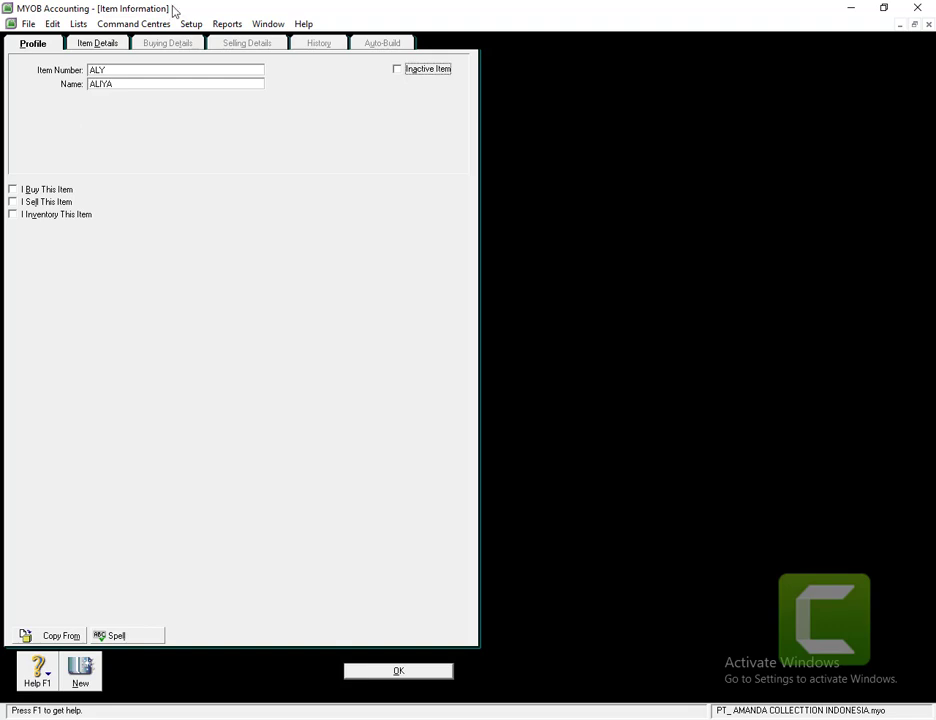
pyautogui.click(13, 189)
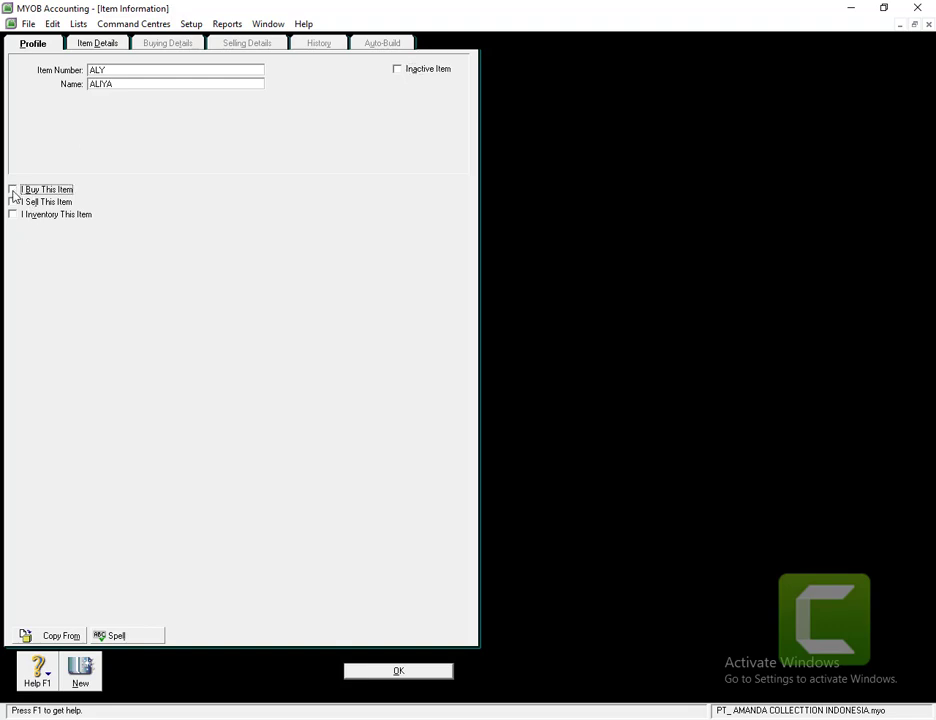
# - Mark ALIYA as sold and inventoried, using accounts 5-1000 Cost Of Good Sold, 4-1000 Sales and 1-1150 Merchandise Inventory
pyautogui.click(13, 202)
pyautogui.click(12, 215)
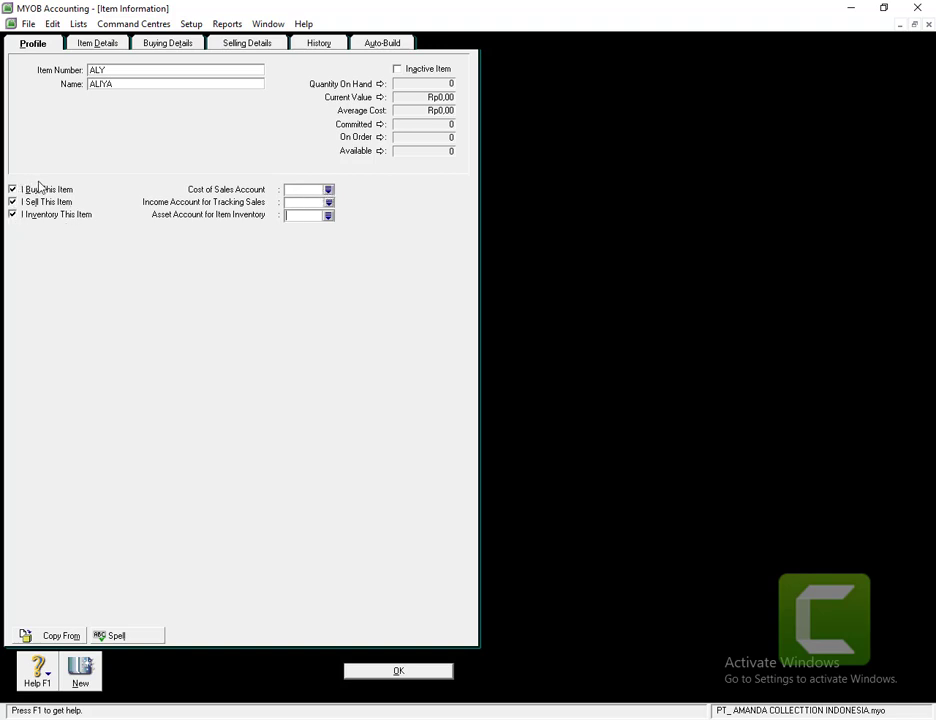
pyautogui.click(328, 190)
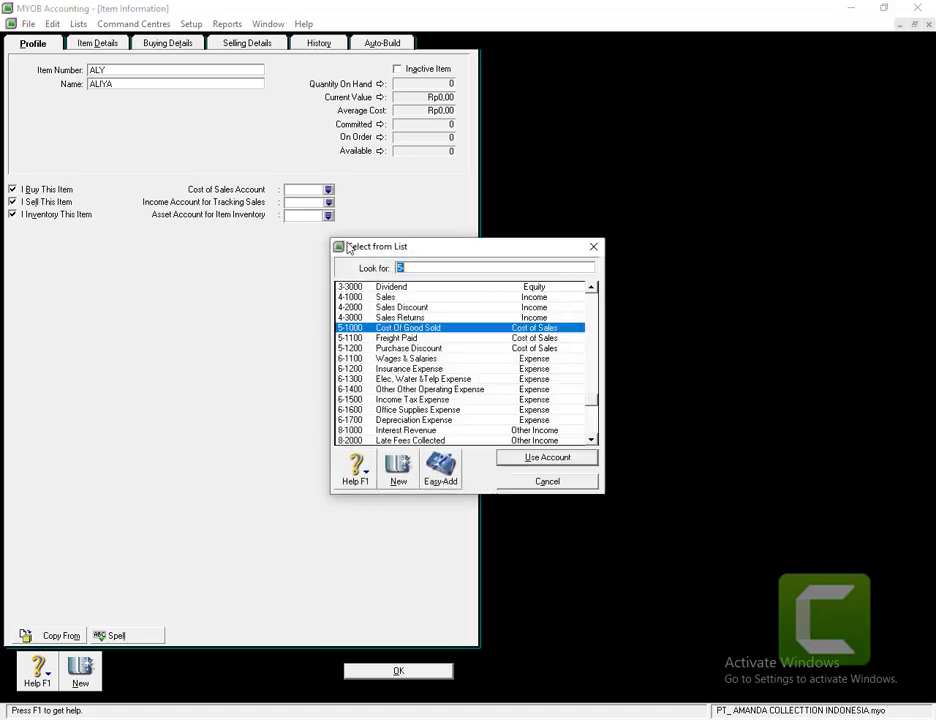
pyautogui.doubleClick(406, 330)
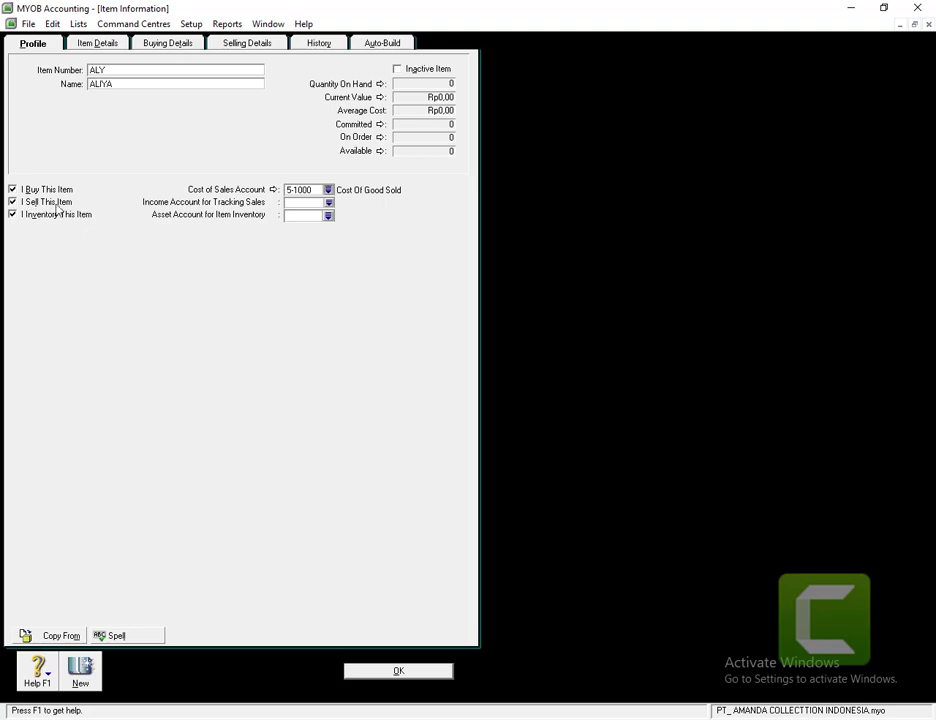
pyautogui.click(328, 202)
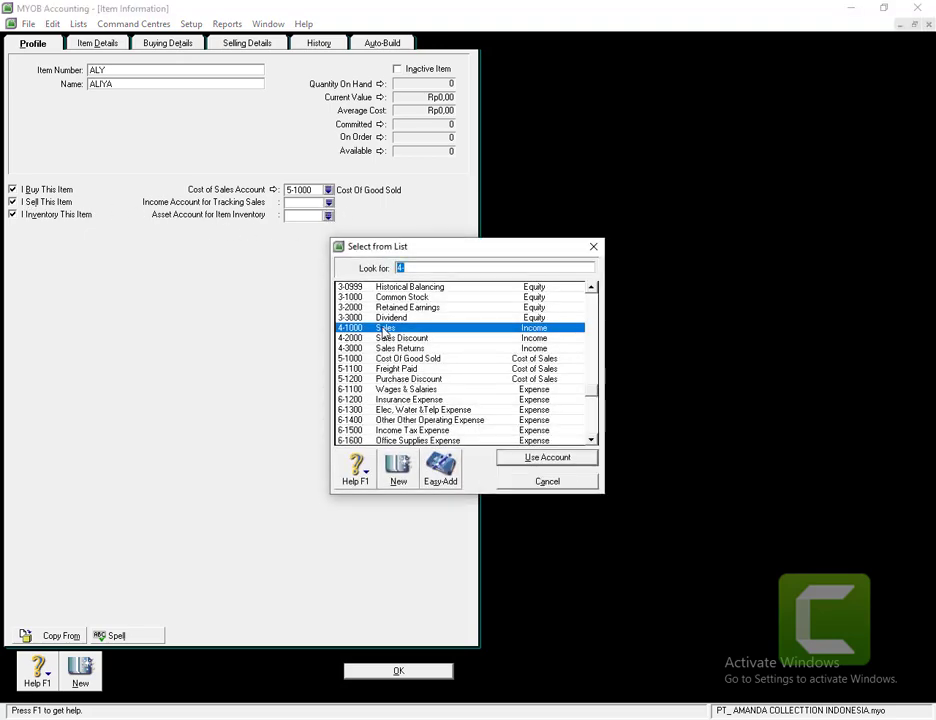
pyautogui.write('4-1000')
pyautogui.press('Return')
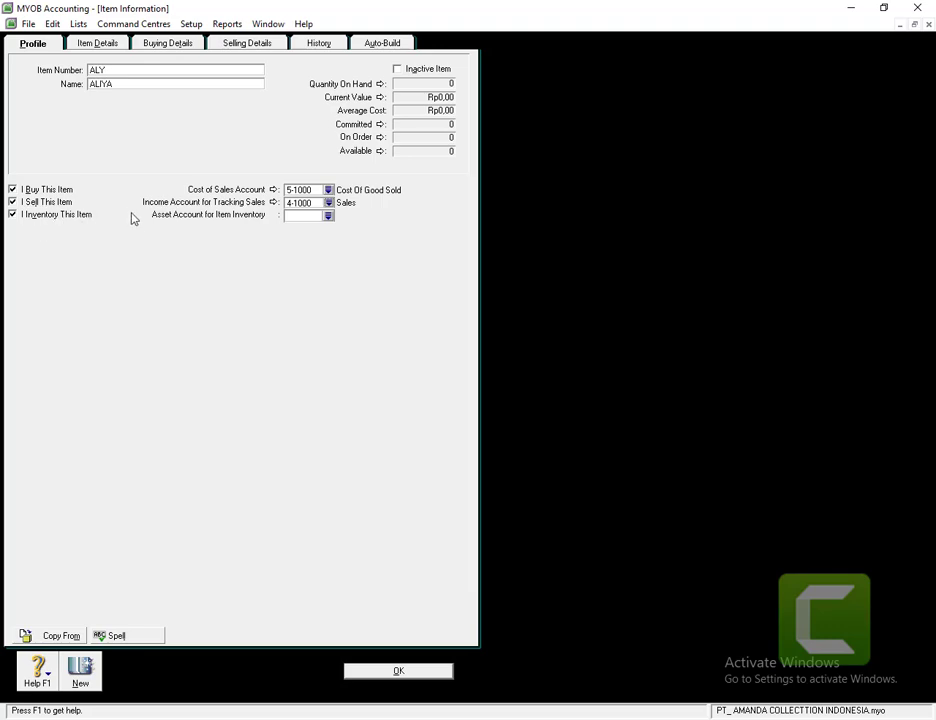
pyautogui.click(328, 215)
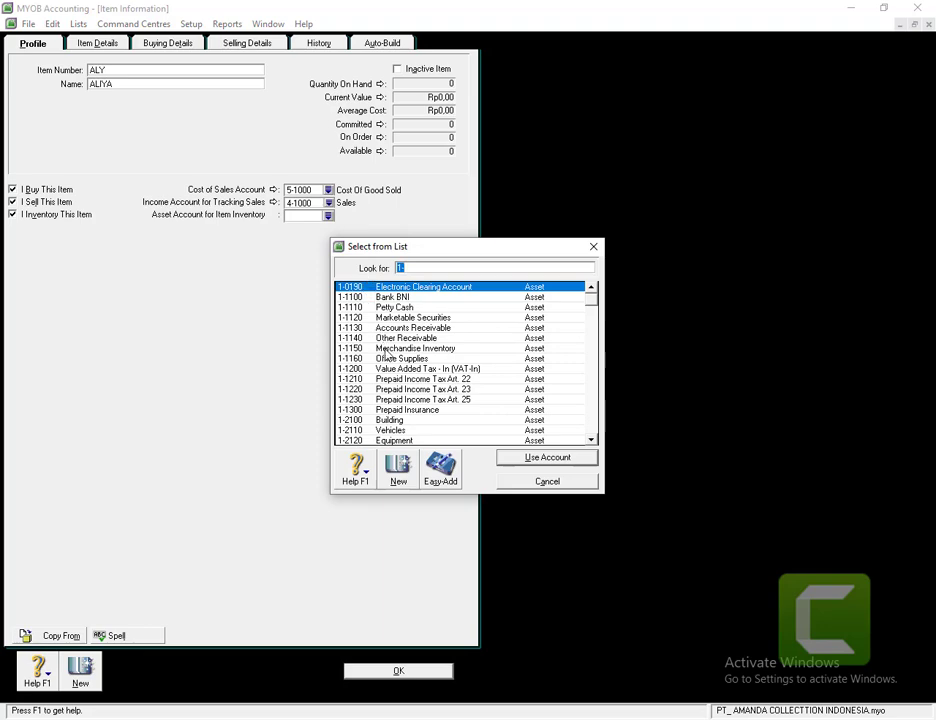
pyautogui.doubleClick(390, 348)
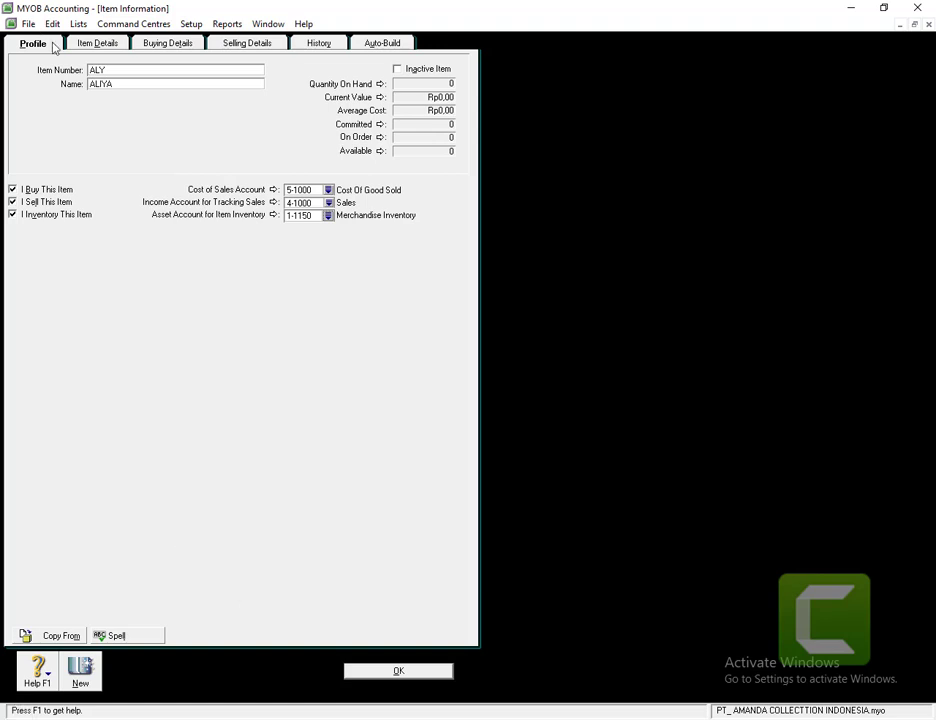
# - Give ALIYA the buying unit UNIT and VAT (10% value added tax) as its purchase tax code
pyautogui.click(99, 45)
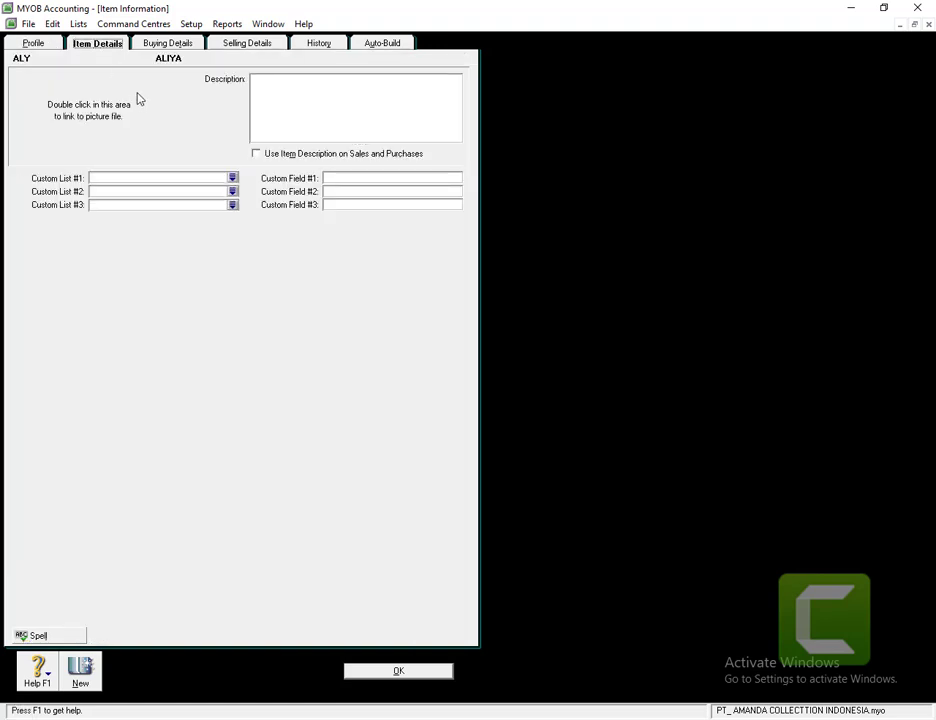
pyautogui.click(167, 42)
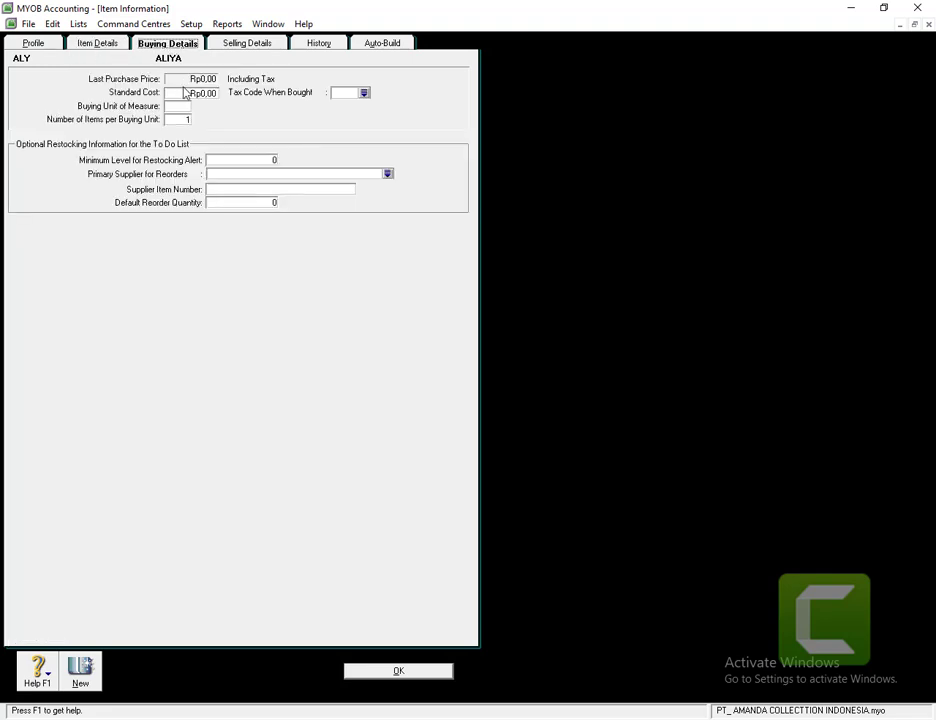
pyautogui.click(185, 93)
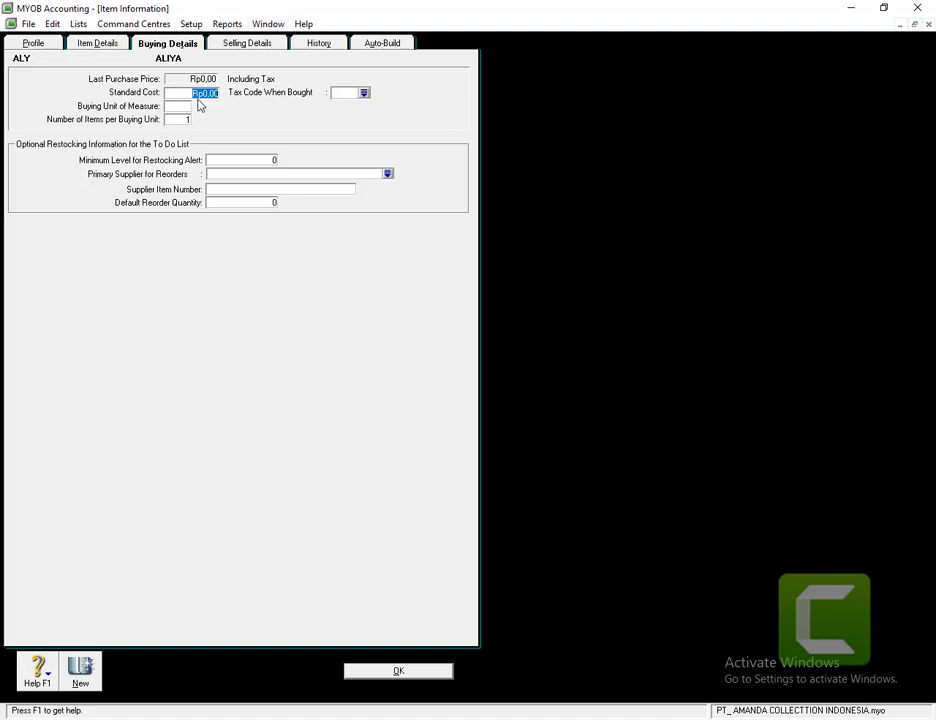
pyautogui.click(180, 107)
pyautogui.click(364, 93)
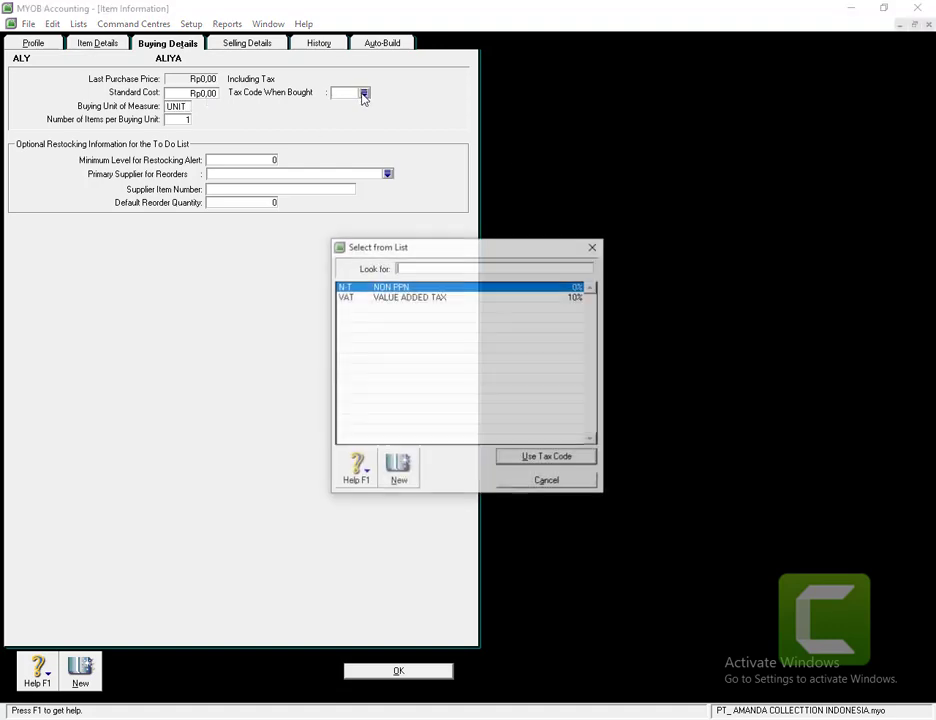
pyautogui.click(366, 301)
pyautogui.doubleClick(366, 301)
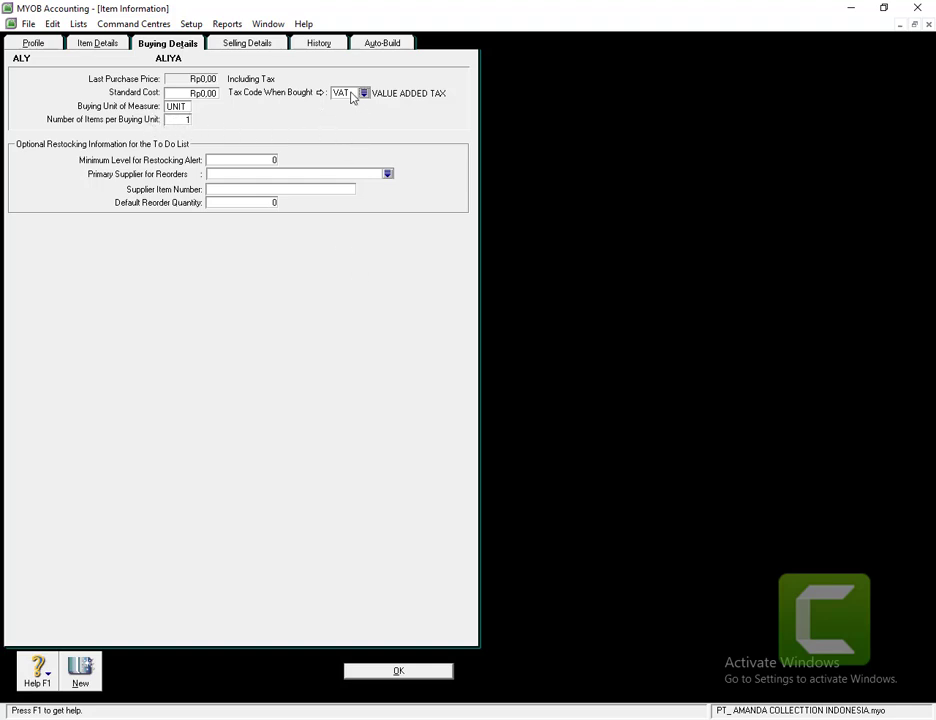
pyautogui.click(231, 45)
# - Give ALIYA a base selling price of Rp2.450.000,00, VAT on sales and unit UNIT, then save it
pyautogui.click(185, 73)
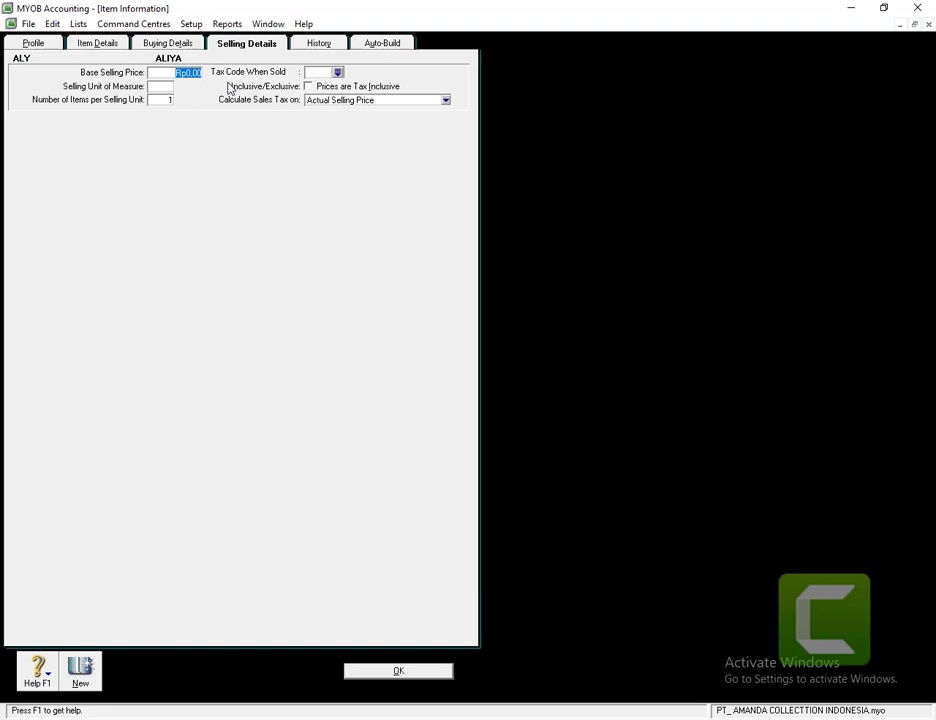
pyautogui.write('2450000')
pyautogui.click(338, 72)
pyautogui.doubleClick(389, 298)
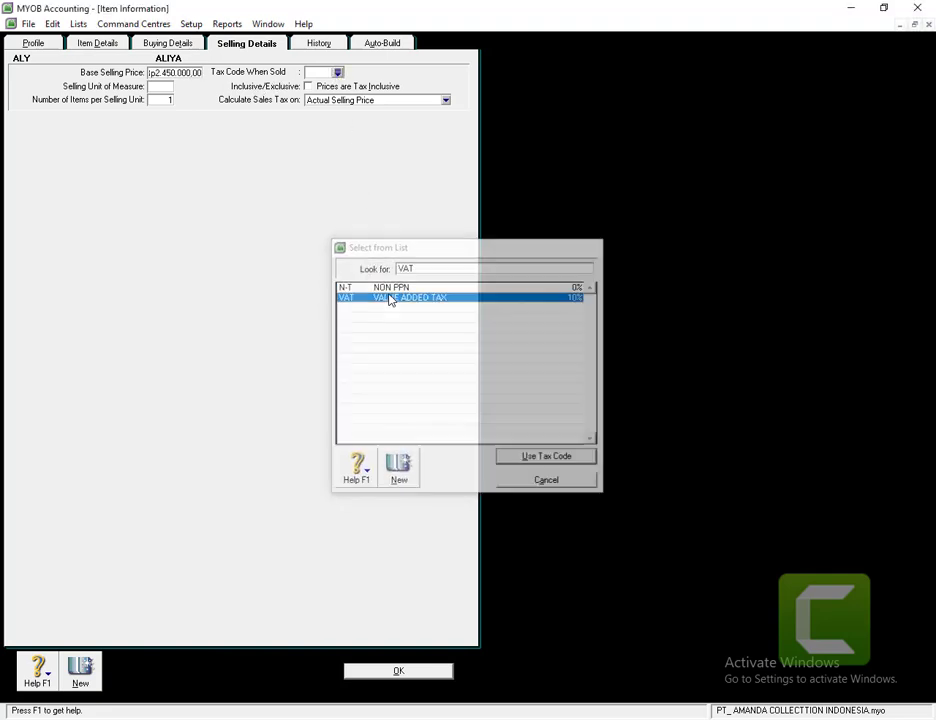
pyautogui.click(156, 85)
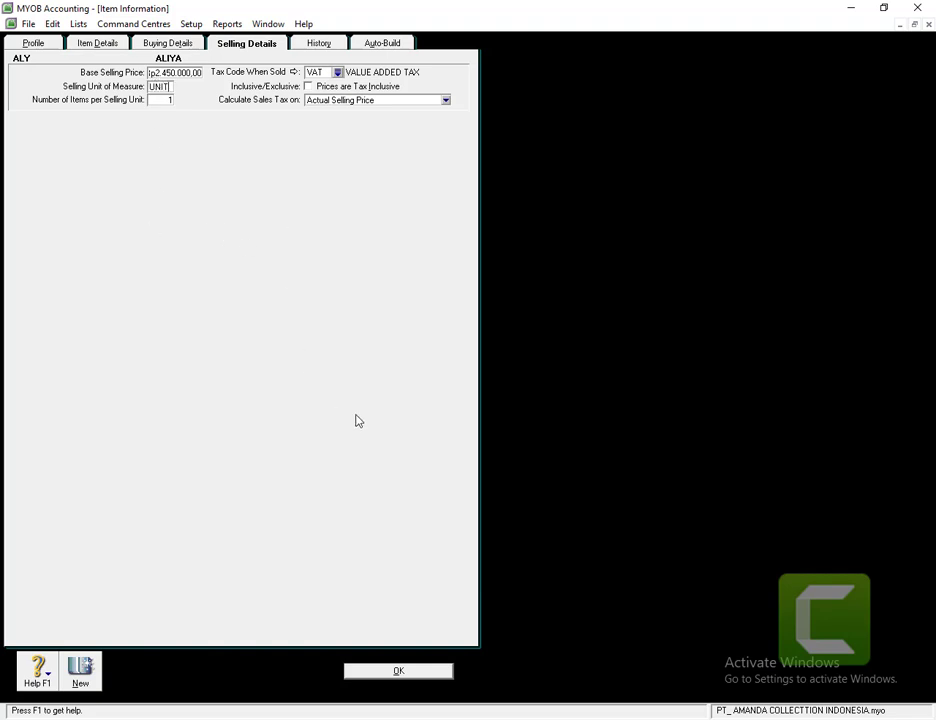
pyautogui.click(377, 675)
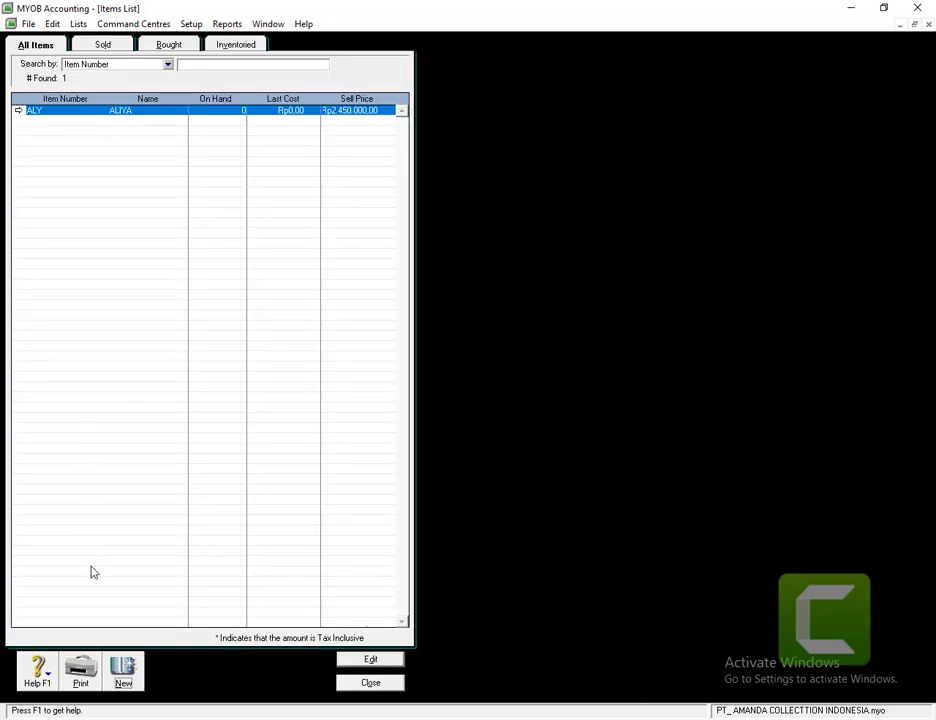
# - Create a new item ZHW named ZAHWA and mark it as bought, sold and inventoried
pyautogui.click(127, 678)
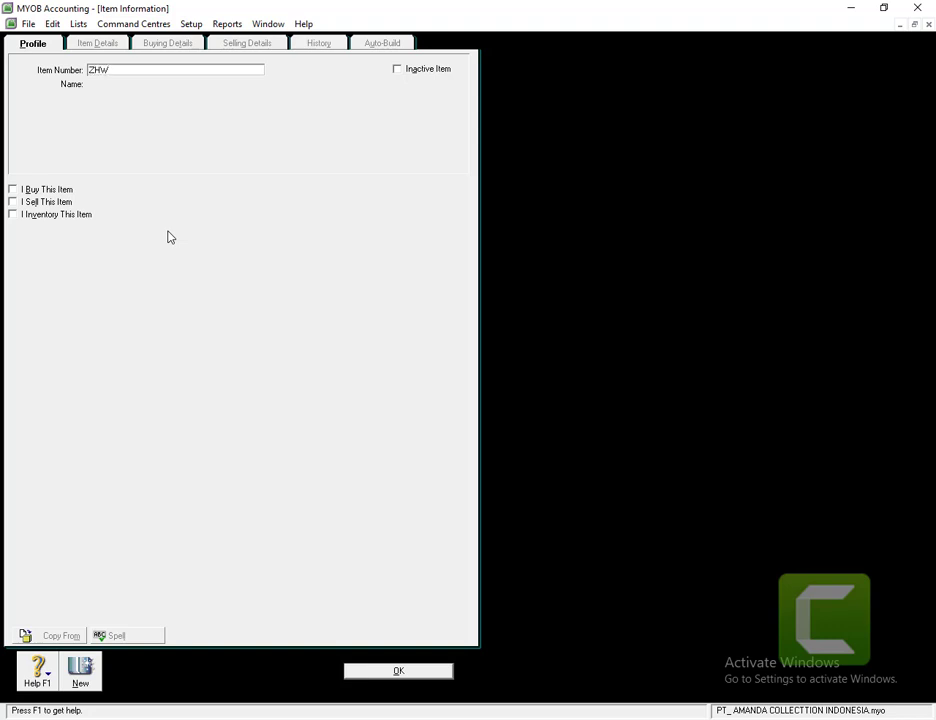
pyautogui.press('Tab')
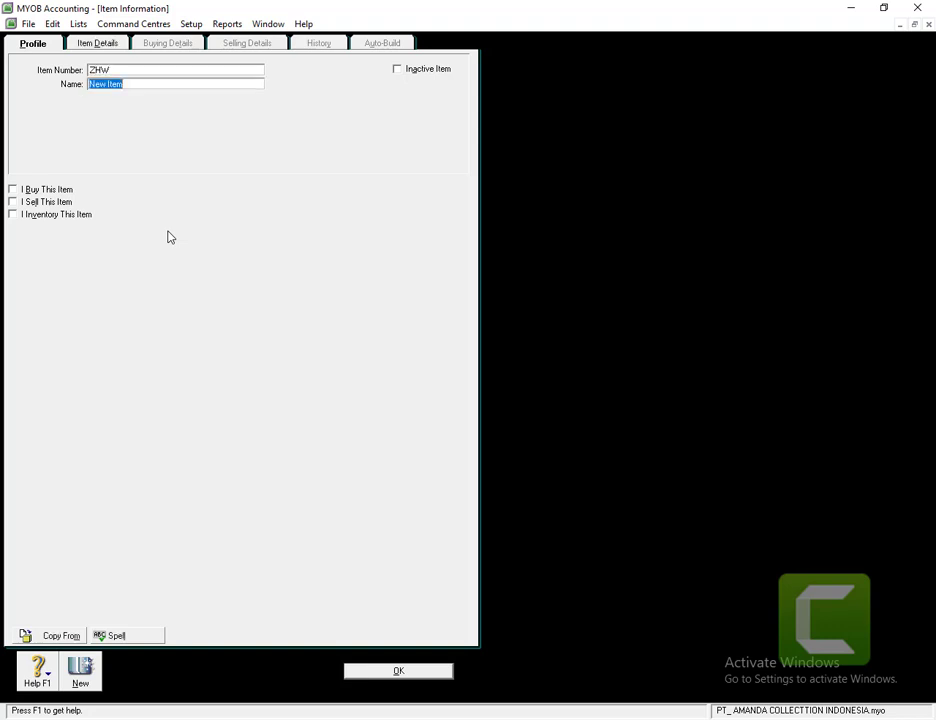
pyautogui.write('XA')
pyautogui.press('Tab')
pyautogui.click(12, 190)
pyautogui.click(12, 202)
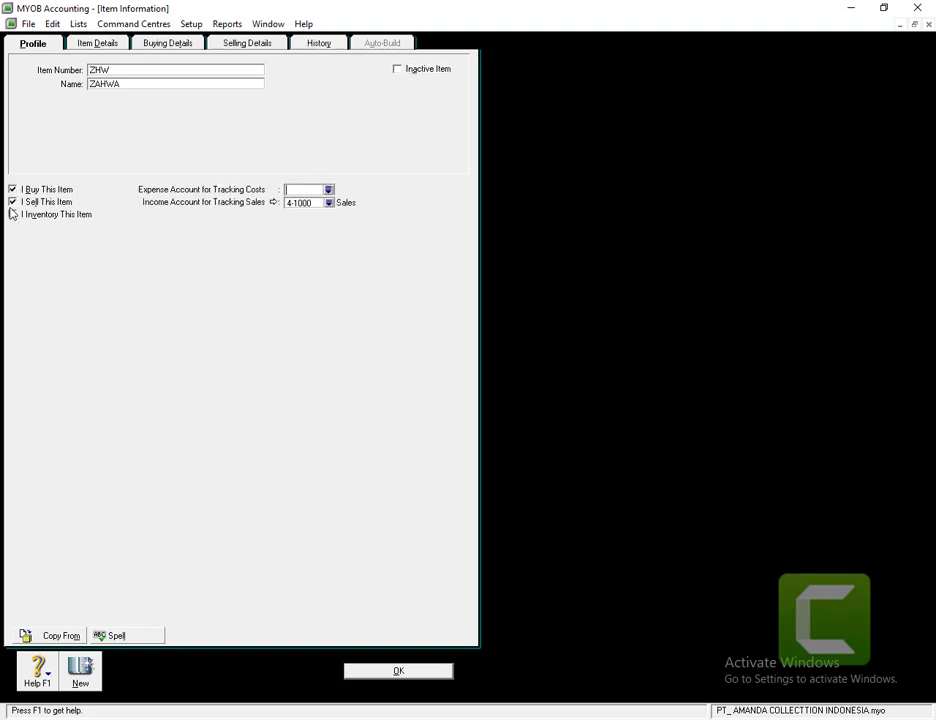
pyautogui.click(12, 214)
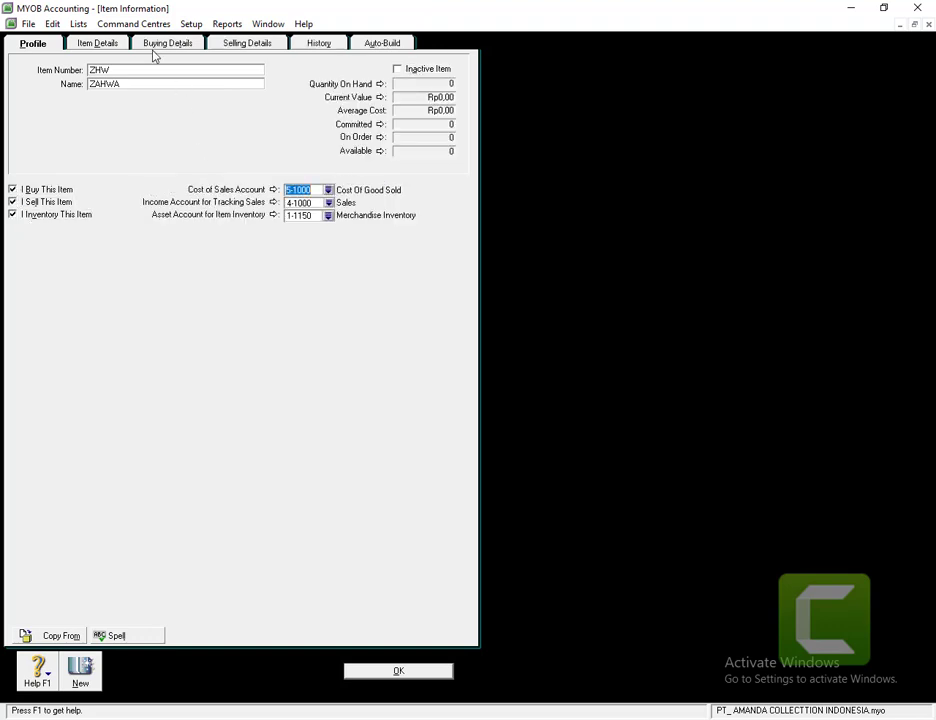
# - Review ZAHWA's details, set its base selling price to 2850000 and save the item
pyautogui.click(108, 43)
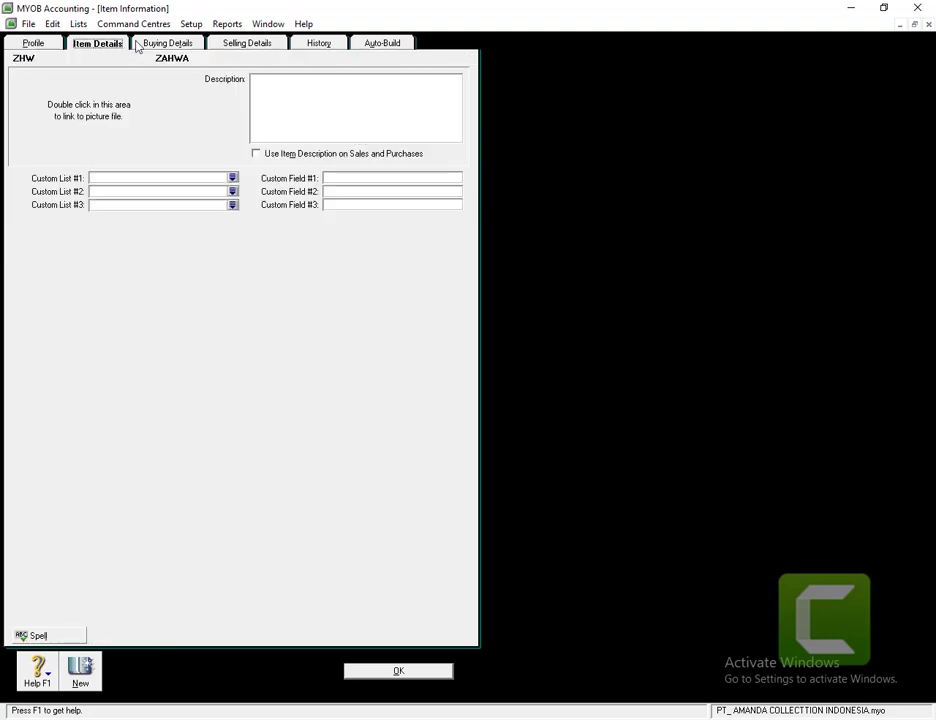
pyautogui.click(171, 45)
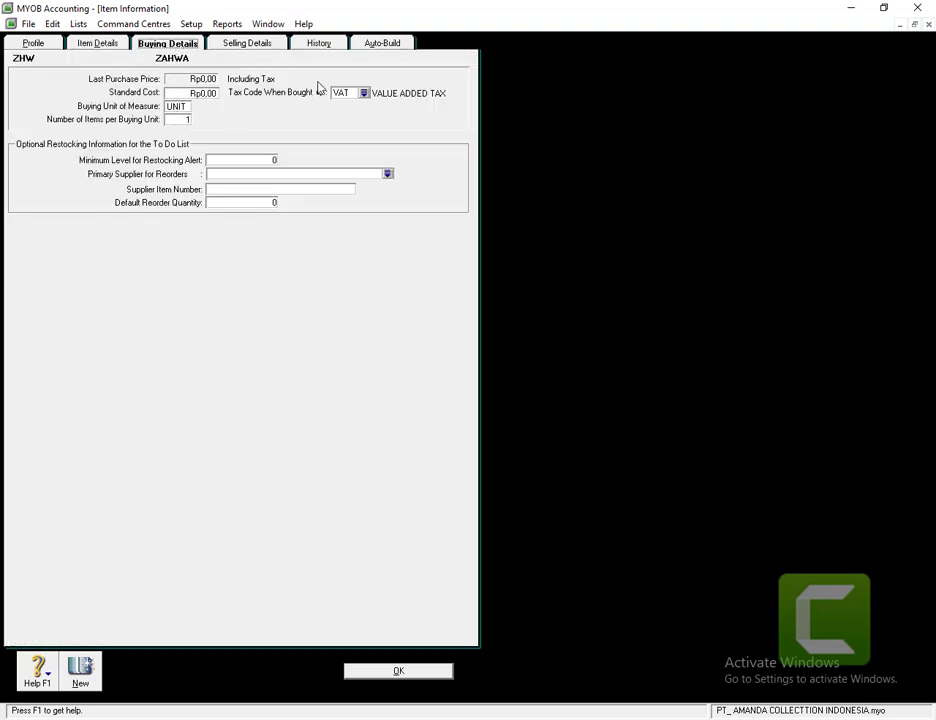
pyautogui.click(233, 45)
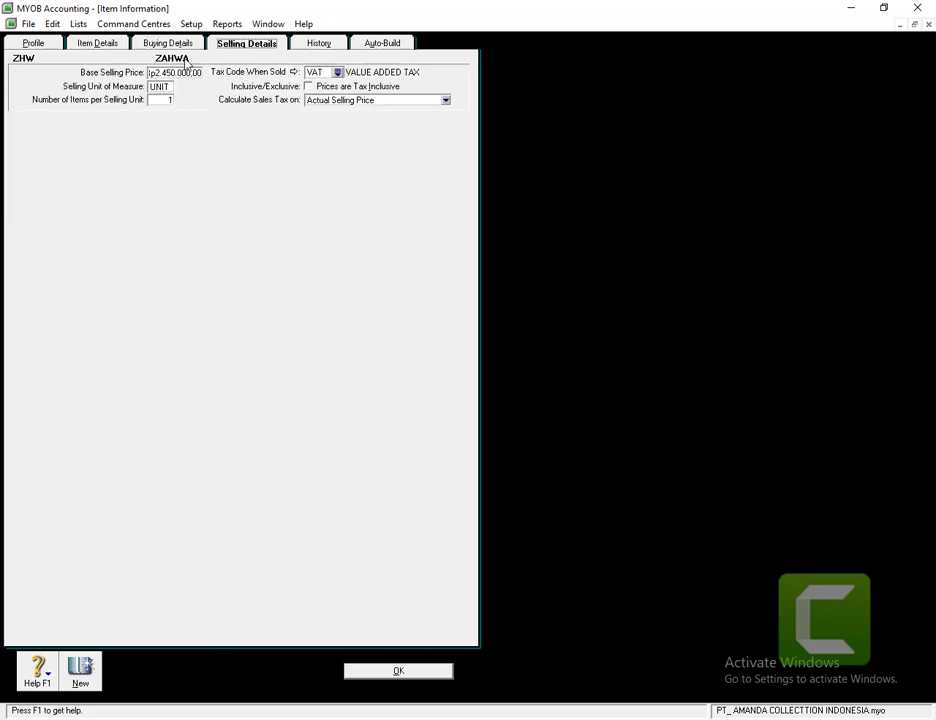
pyautogui.click(177, 73)
pyautogui.write('2850000')
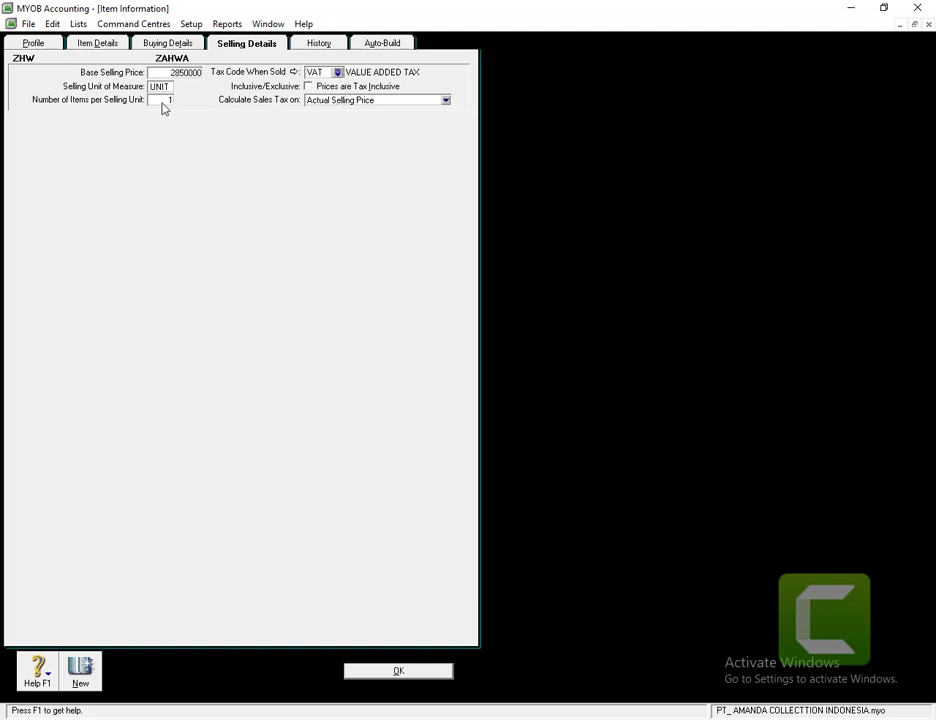
pyautogui.press('Tab')
pyautogui.click(410, 673)
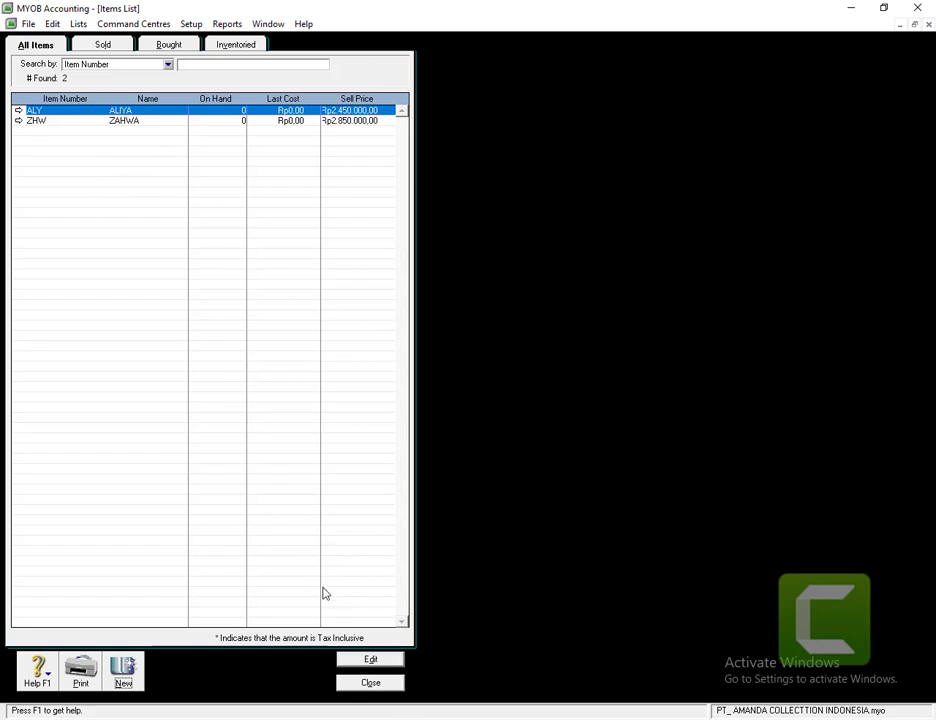
# - Close the Items List to return to the Inventory Command Centre
pyautogui.click(370, 683)
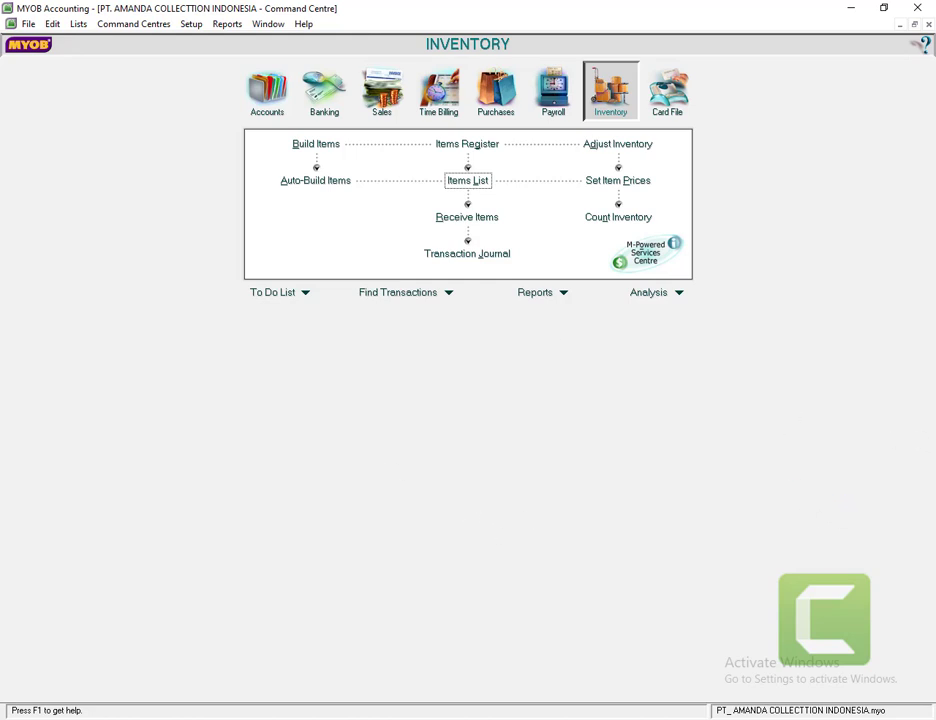
# - Open Customer Balances through Setup > Balances
pyautogui.click(191, 25)
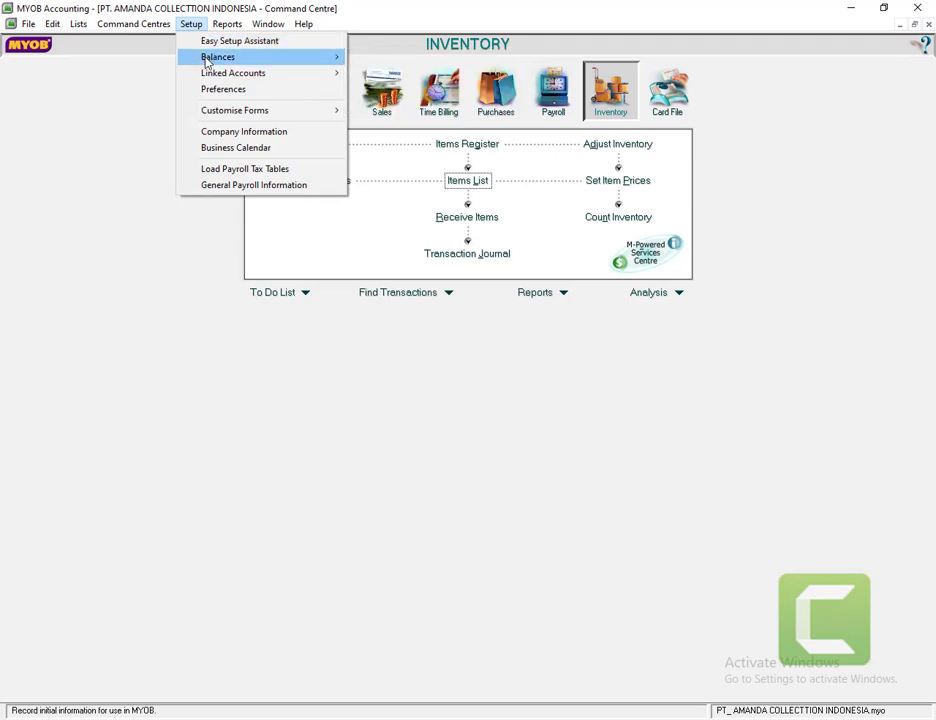
pyautogui.moveTo(251, 57)
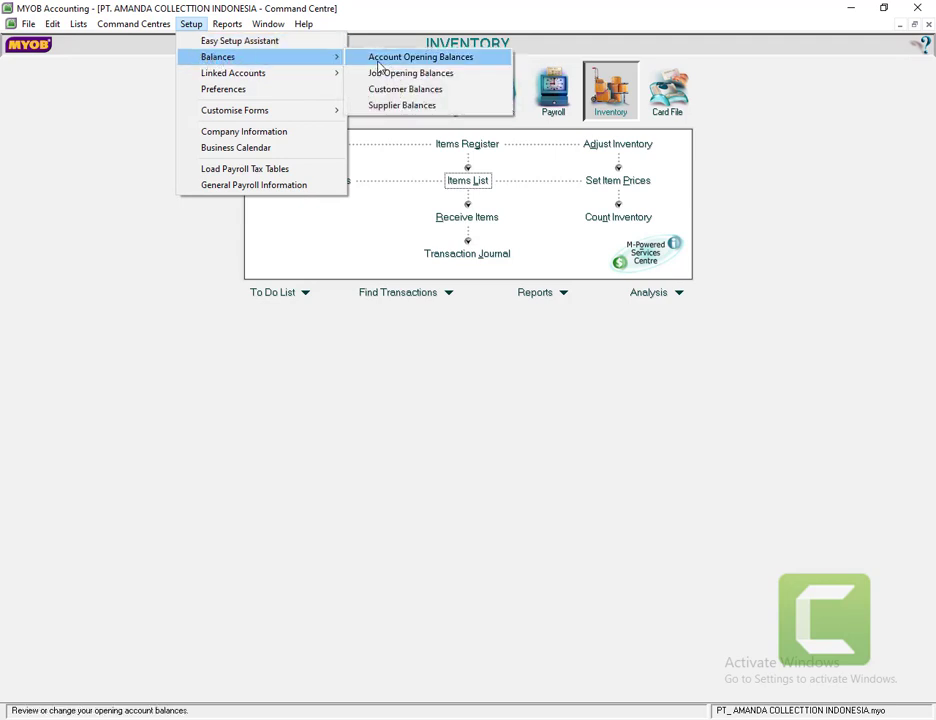
pyautogui.click(390, 93)
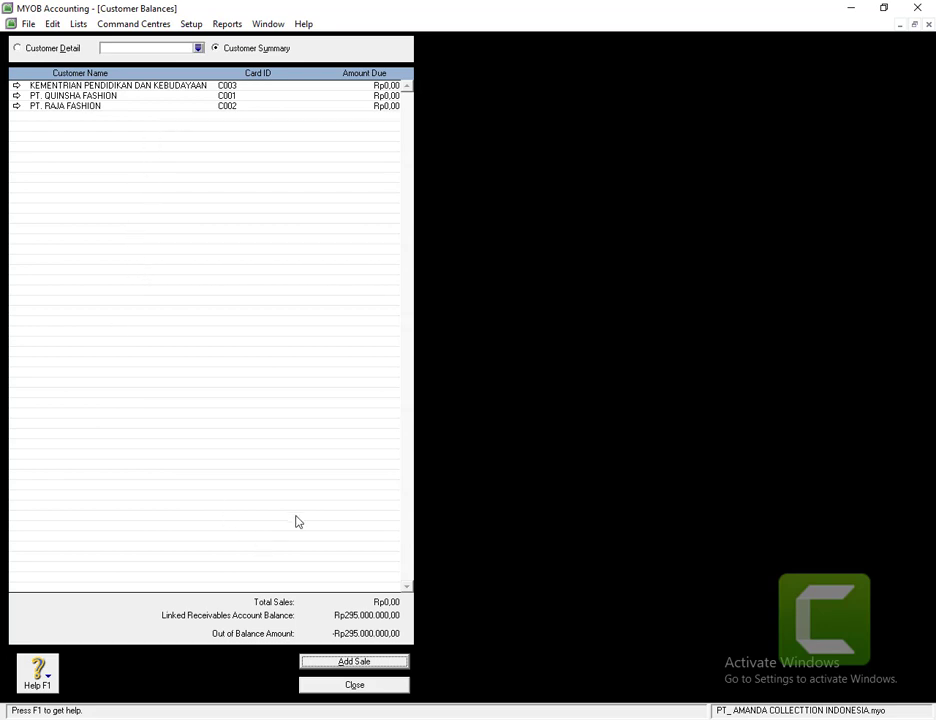
# - Add a historical sale and choose PT. QUINSHA FASHION as the customer
pyautogui.click(330, 664)
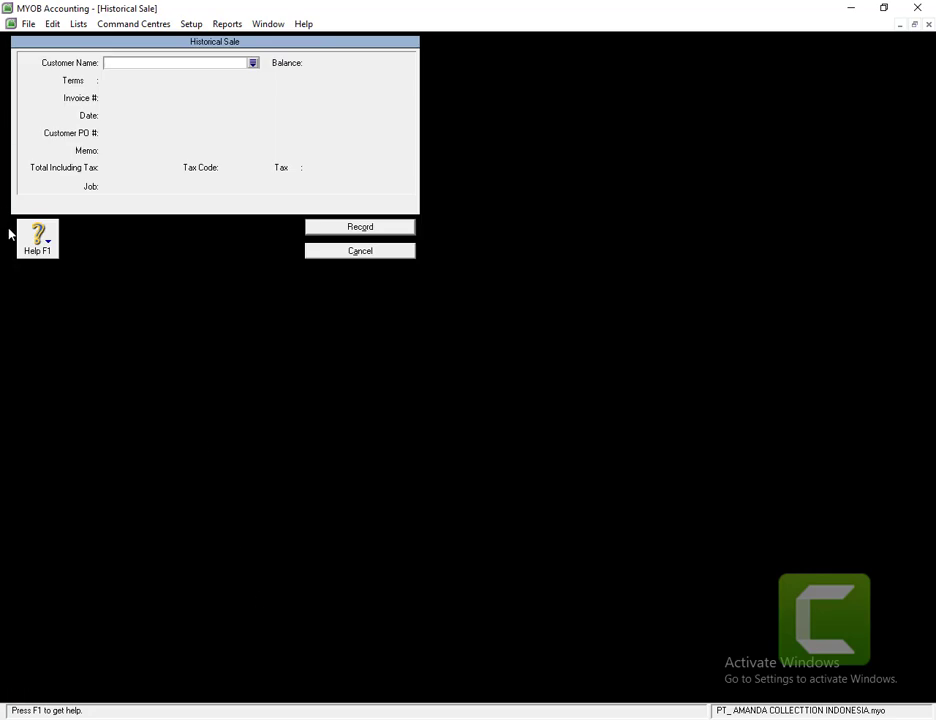
pyautogui.click(254, 64)
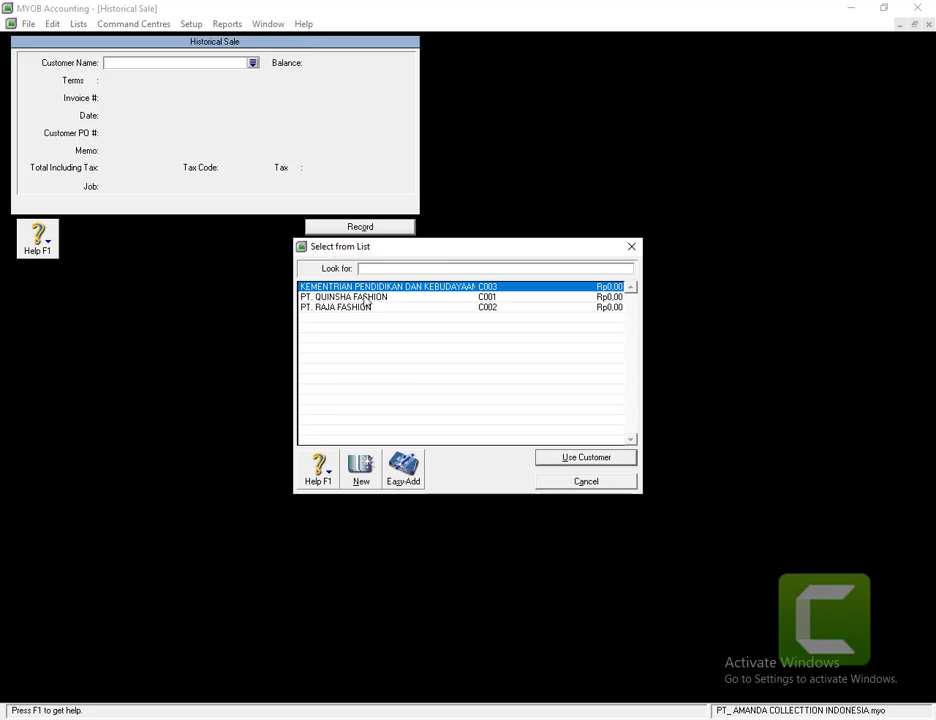
pyautogui.doubleClick(384, 297)
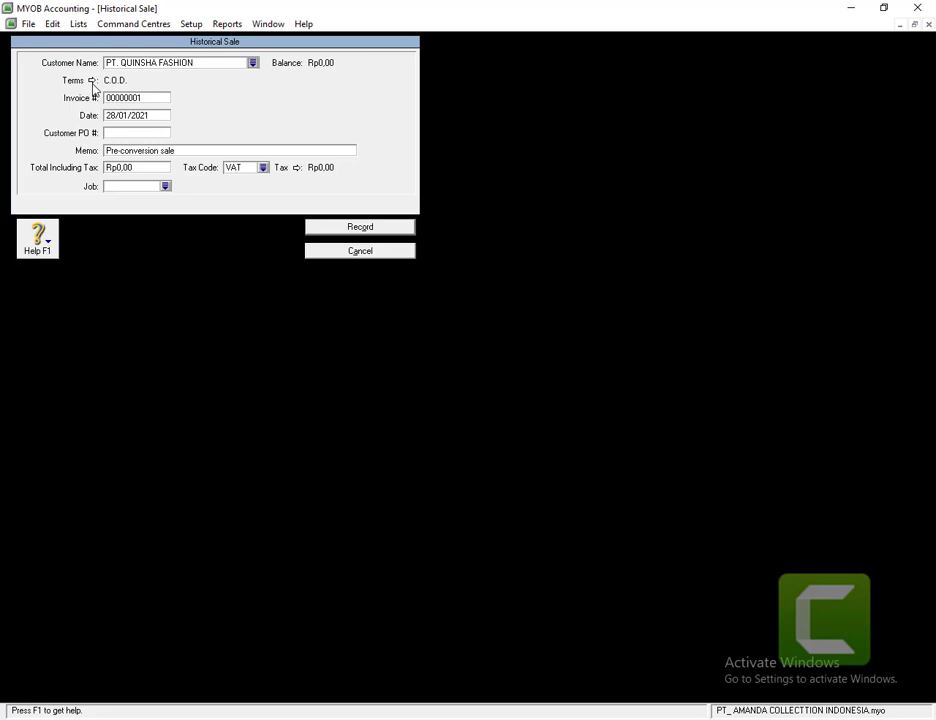
# - Make the sale's payment due in a given number of days and enter first-try discount and due-day values
pyautogui.click(92, 81)
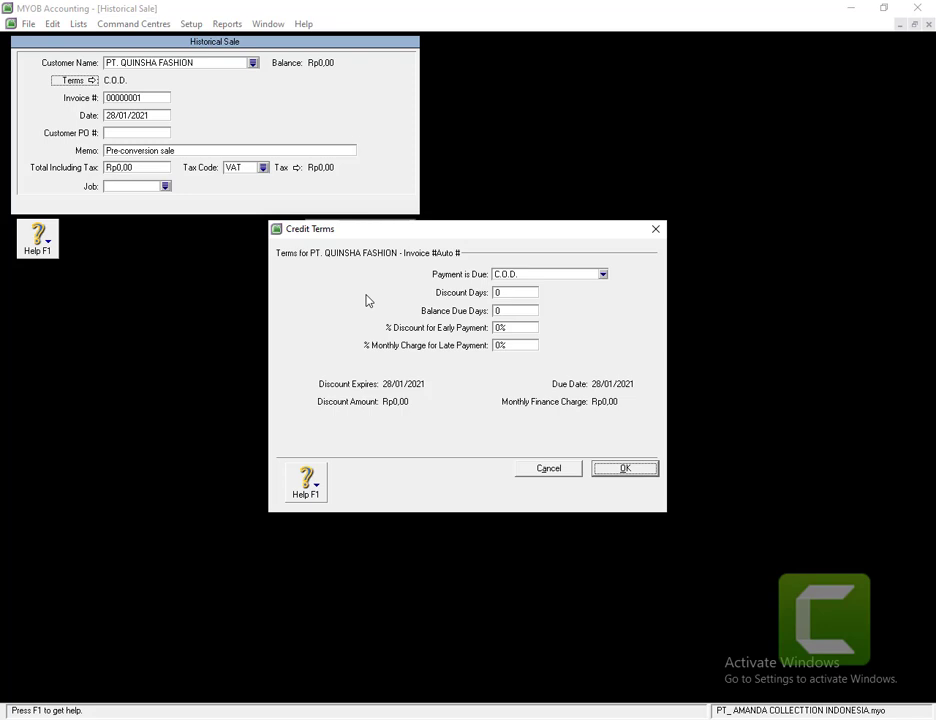
pyautogui.click(521, 276)
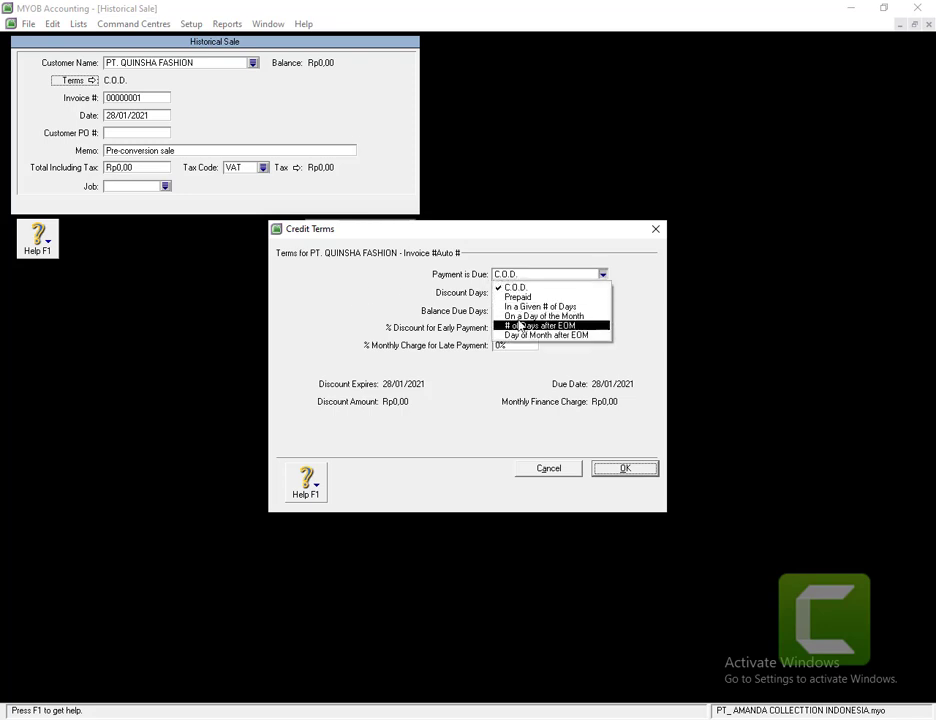
pyautogui.click(516, 308)
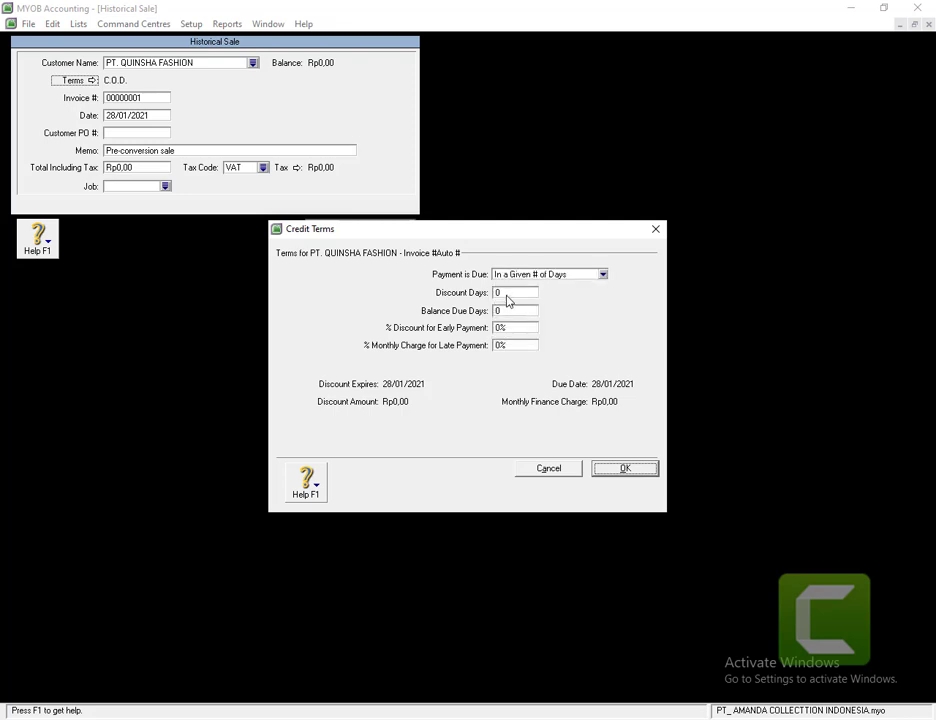
pyautogui.click(507, 295)
pyautogui.write('2')
pyautogui.click(517, 330)
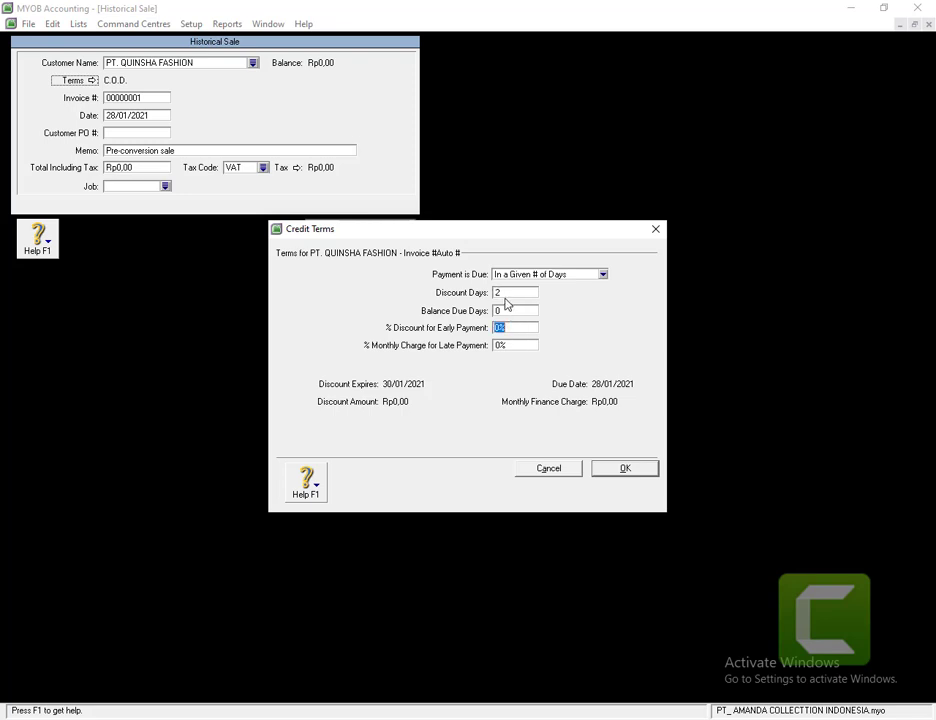
pyautogui.click(506, 311)
pyautogui.write('30')
pyautogui.press('BackSpace')
pyautogui.press('BackSpace')
pyautogui.write('10')
pyautogui.click(633, 472)
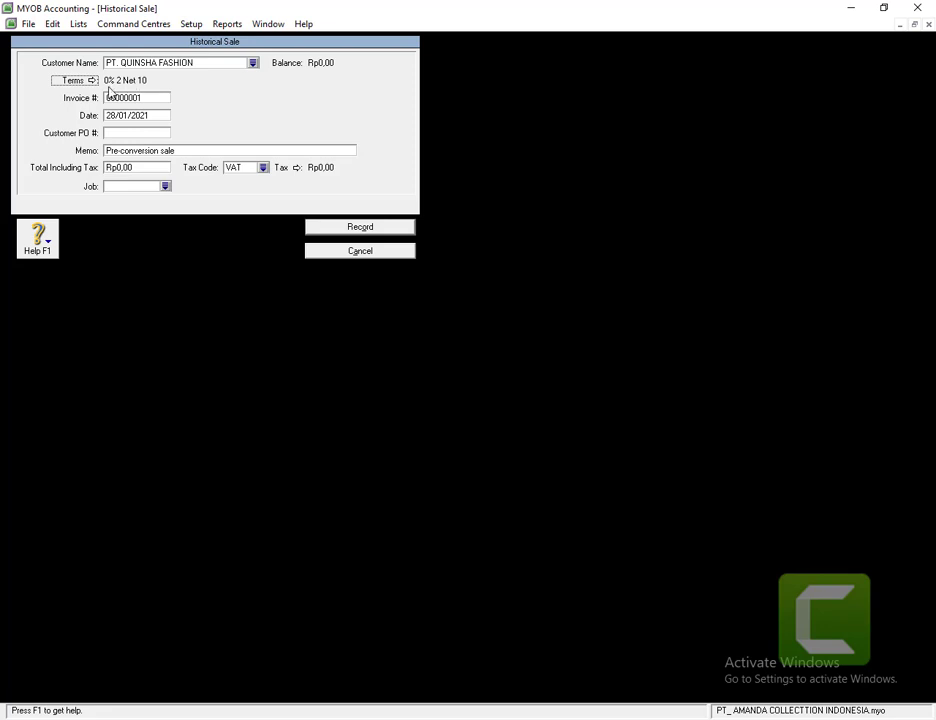
# - Correct the credit terms to 2% 10 Net 30: discount days 10, balance due 30, 2% discount
pyautogui.click(76, 80)
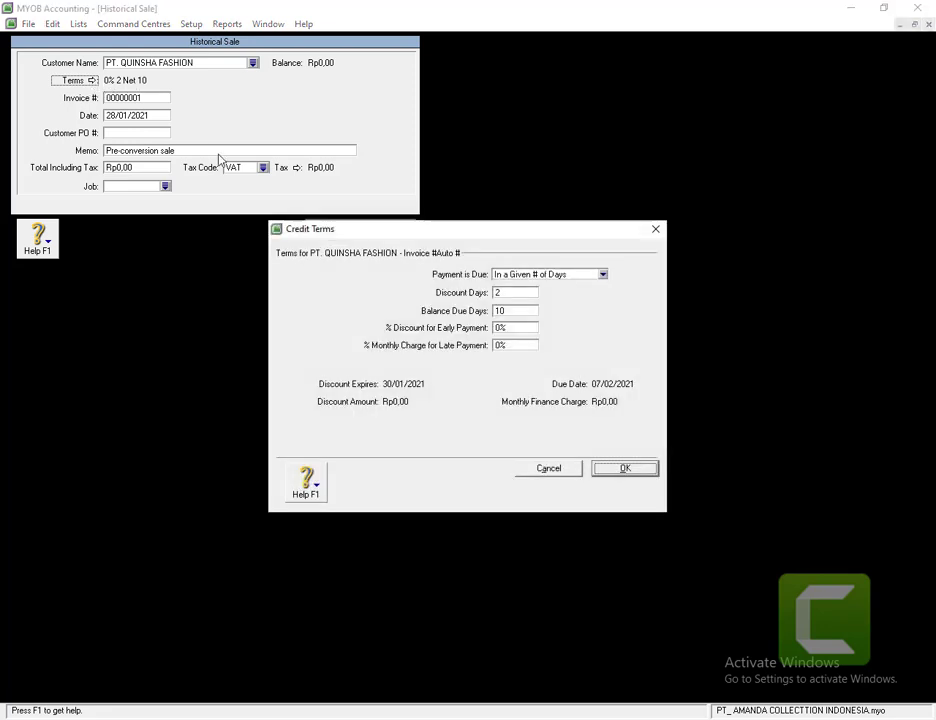
pyautogui.doubleClick(498, 292)
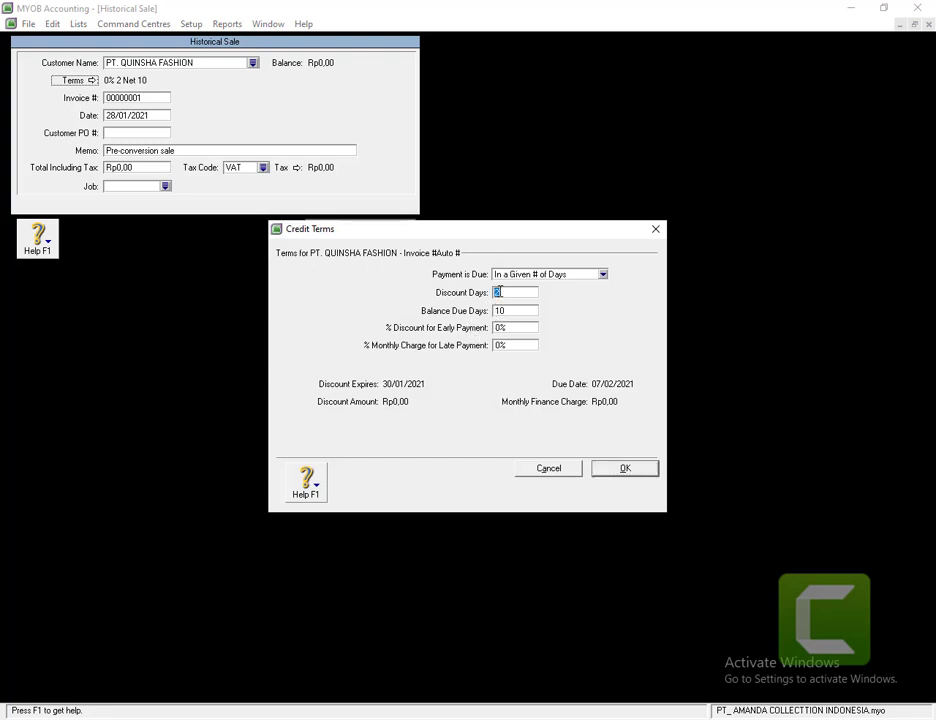
pyautogui.write('10')
pyautogui.doubleClick(513, 310)
pyautogui.write('30')
pyautogui.doubleClick(503, 331)
pyautogui.click(500, 330)
pyautogui.press('BackSpace')
pyautogui.write('2')
pyautogui.click(615, 469)
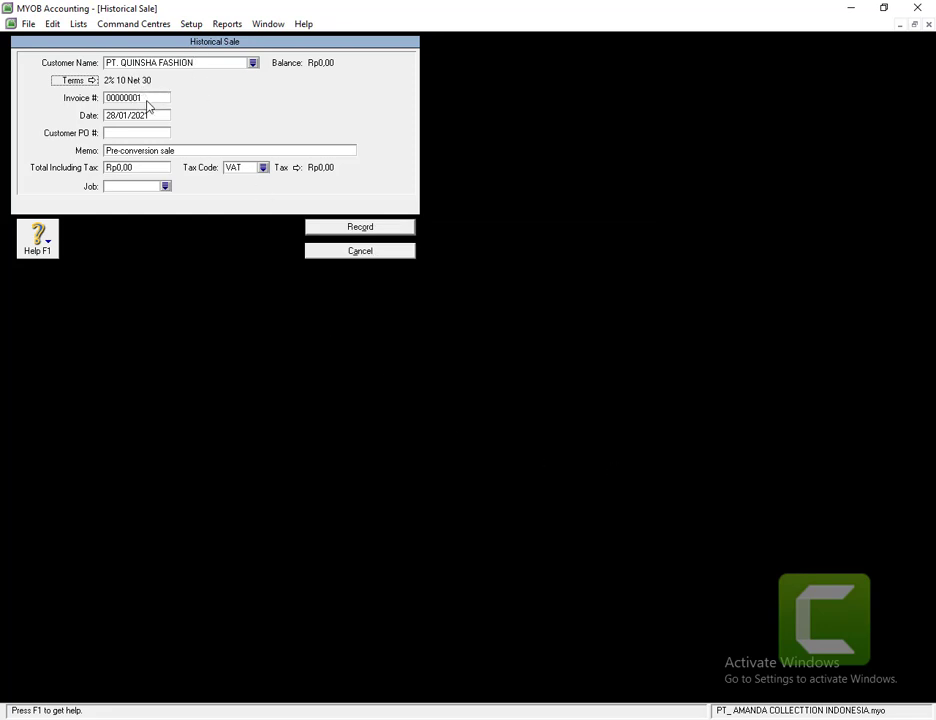
pyautogui.click(147, 99)
# - Date the historical sale 05/11/2013 and set its memo to SALDO AWAL
pyautogui.click(128, 119)
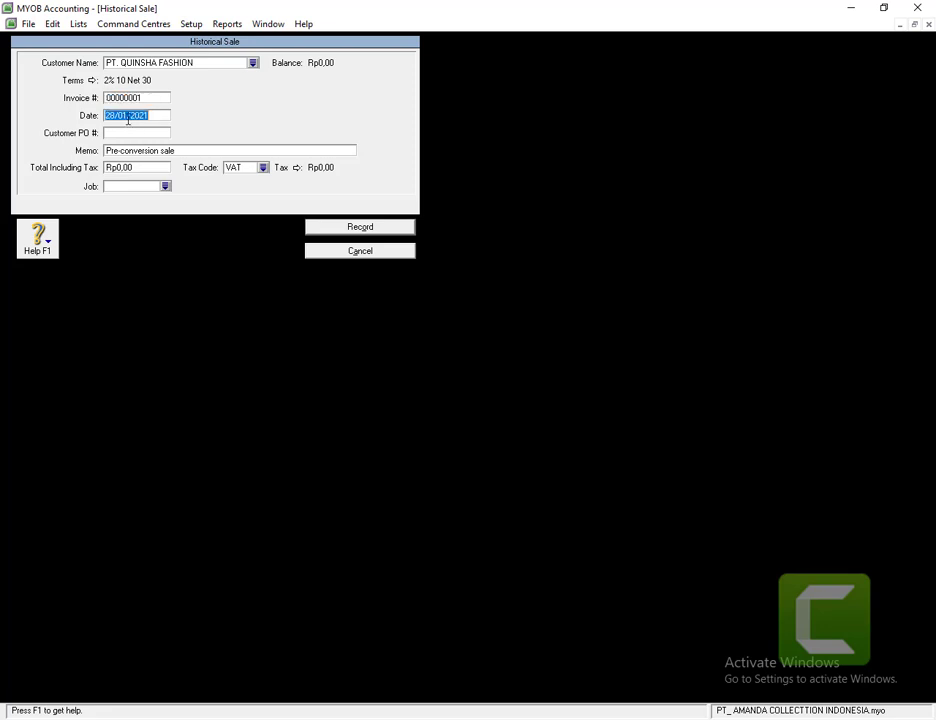
pyautogui.write('05/12')
pyautogui.press('BackSpace')
pyautogui.write('1/2013')
pyautogui.click(134, 150)
pyautogui.write('S')
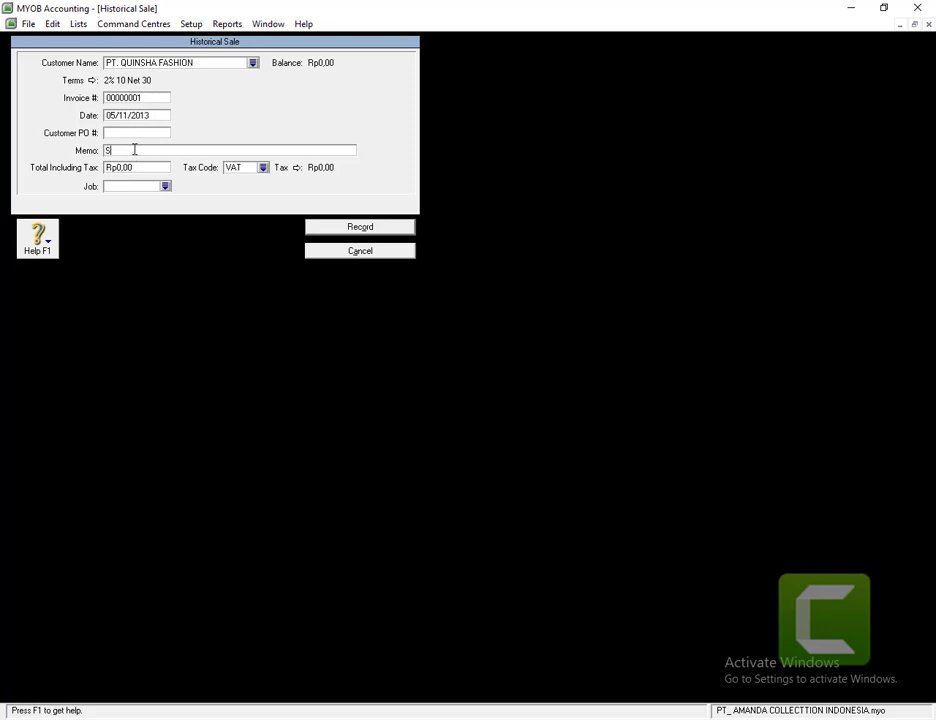
pyautogui.write('ALDO AWAL')
pyautogui.rightClick(729, 690)
pyautogui.click(151, 340)
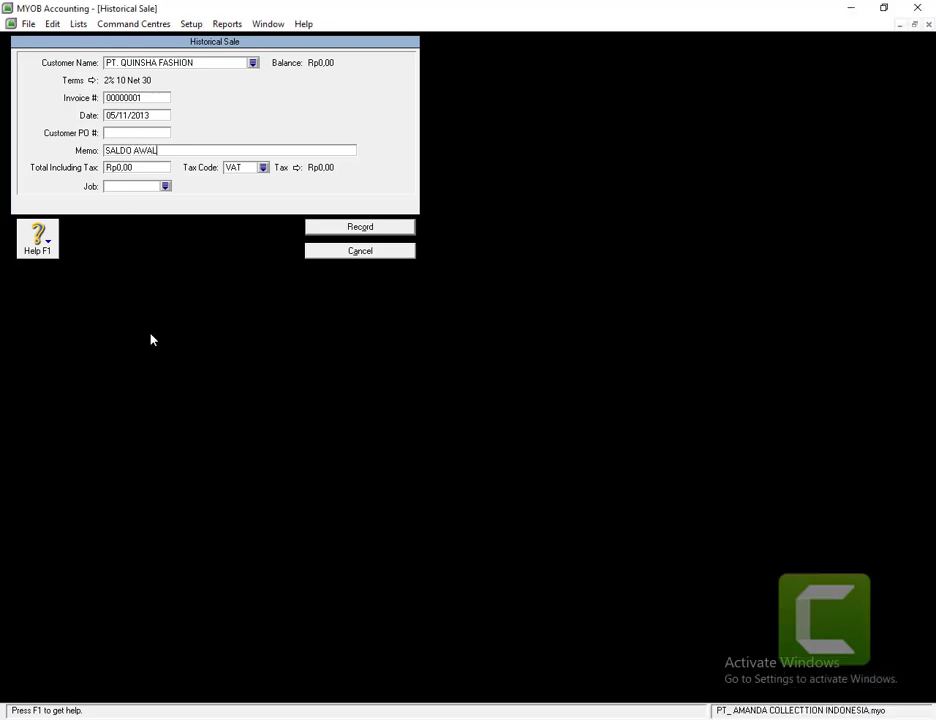
# - Enter the Rp212.500.000,00 total, change the tax code from VAT to N-T, and record the sale
pyautogui.click(135, 167)
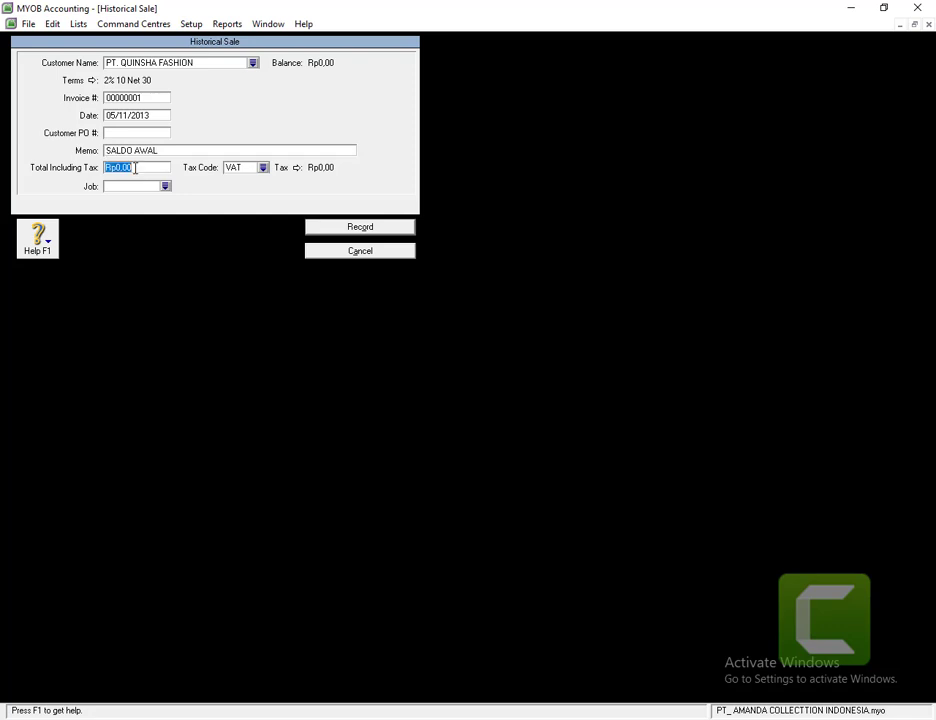
pyautogui.write('212500000')
pyautogui.press('Tab')
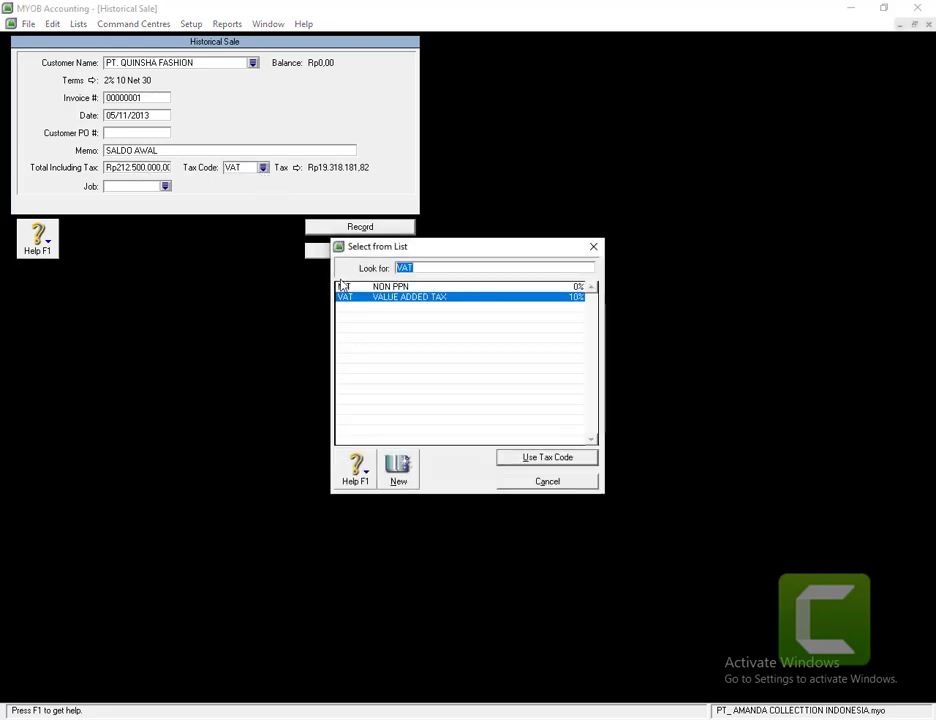
pyautogui.click(357, 299)
pyautogui.click(524, 460)
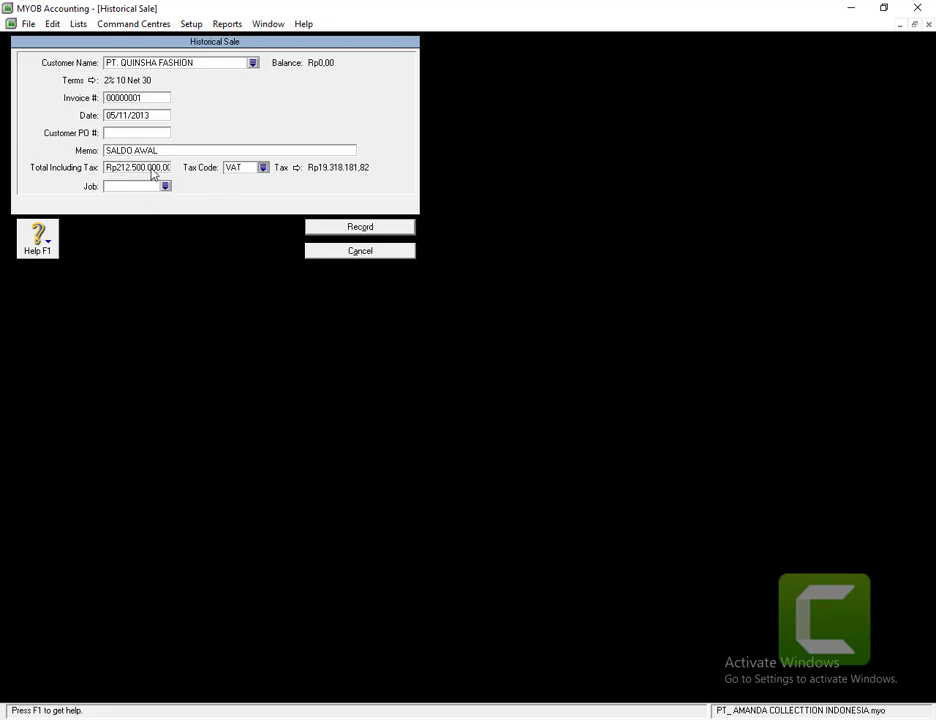
pyautogui.click(263, 168)
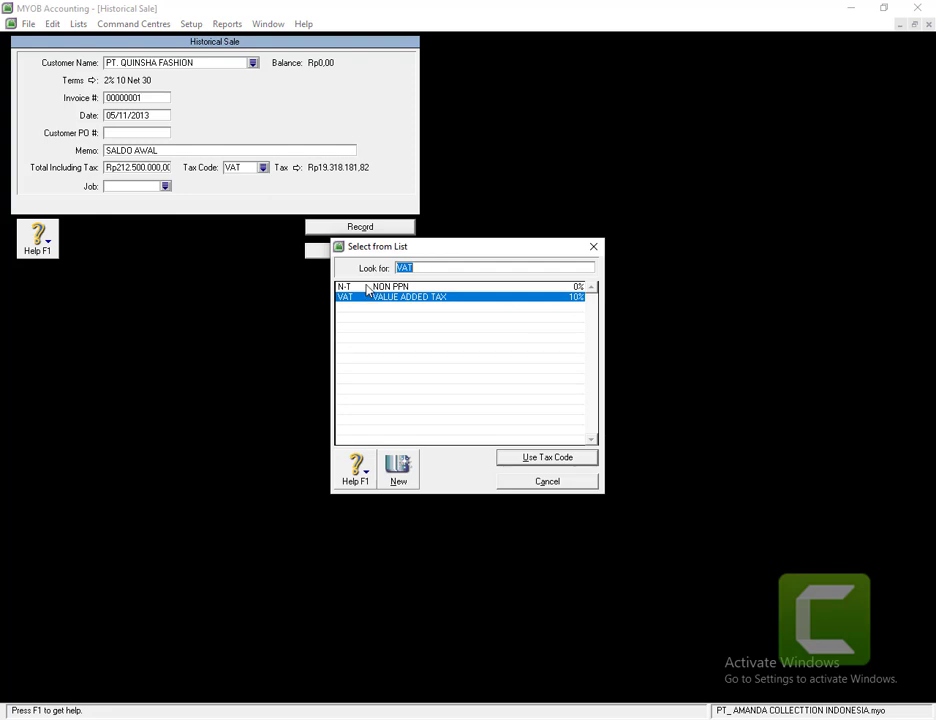
pyautogui.click(366, 288)
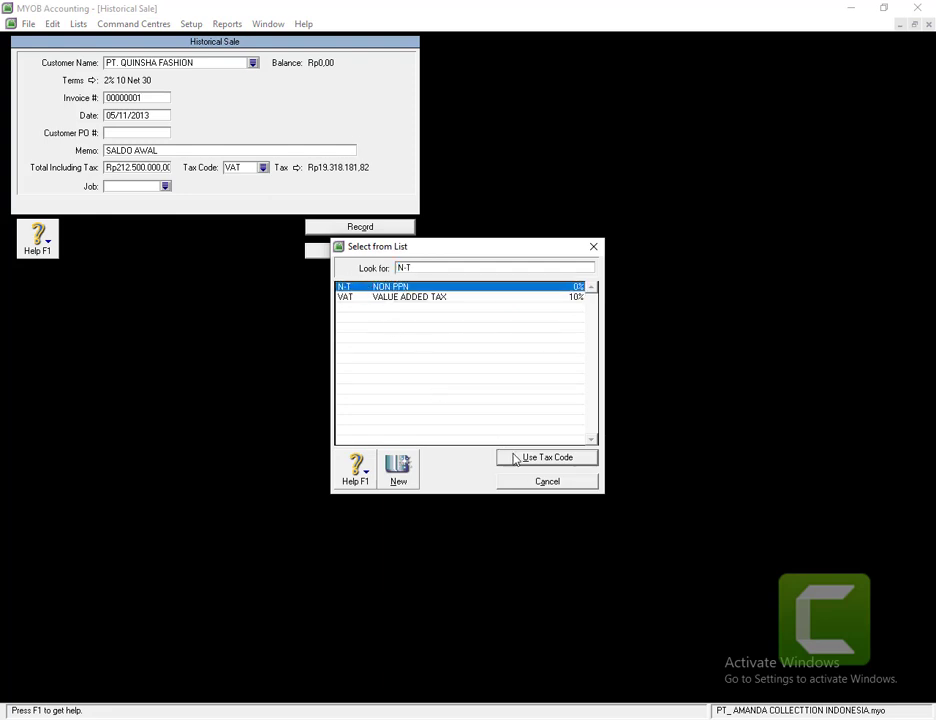
pyautogui.click(503, 456)
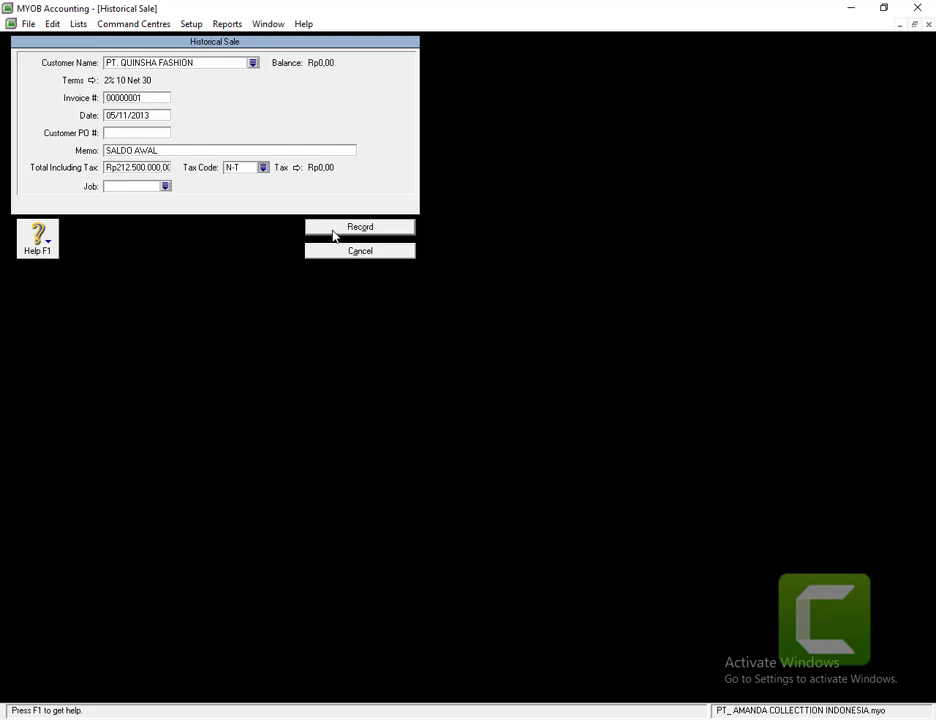
pyautogui.click(333, 234)
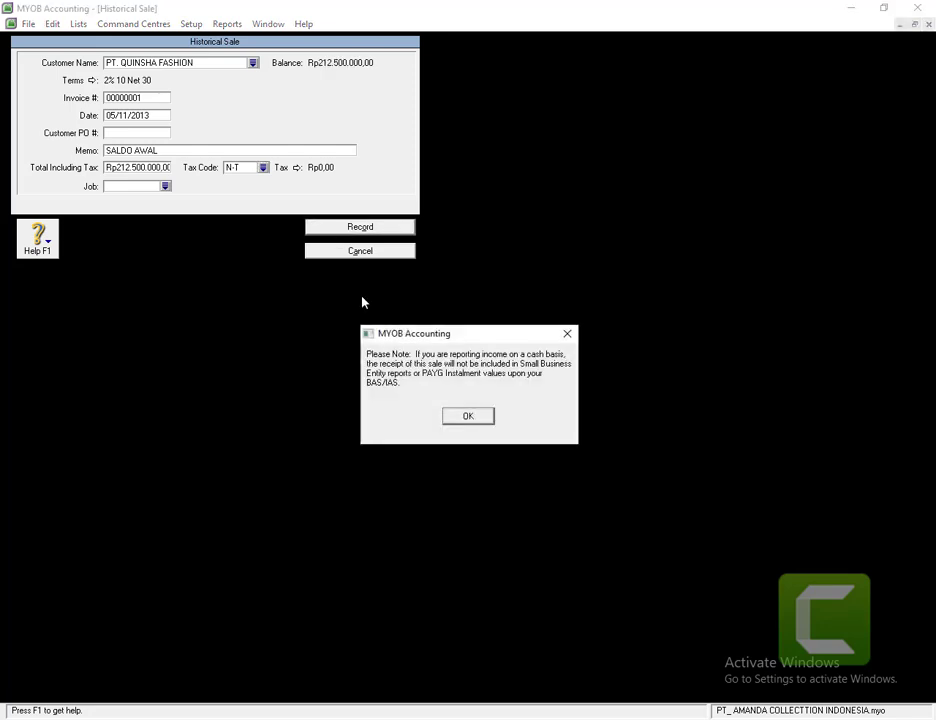
pyautogui.click(460, 418)
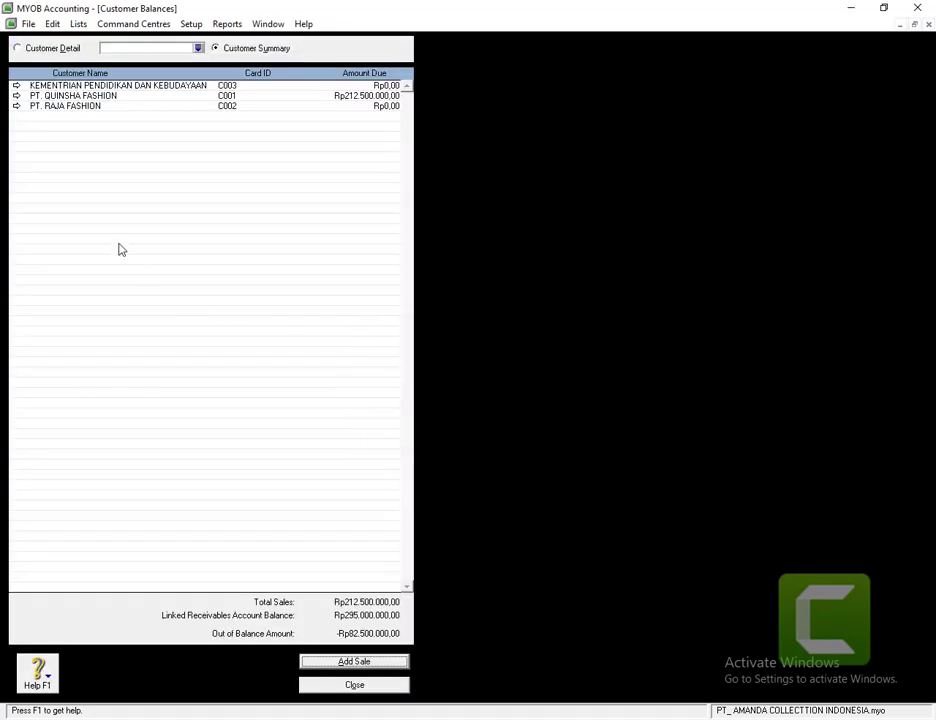
# - Start a new historical sale for customer PT. RAJA FASHION
pyautogui.click(357, 663)
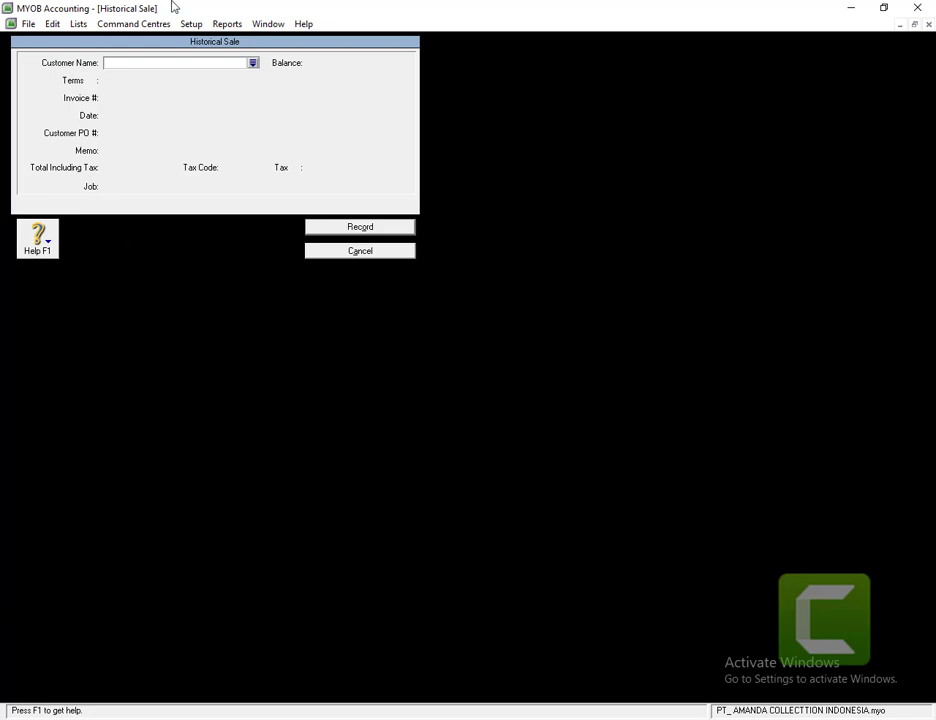
pyautogui.click(257, 66)
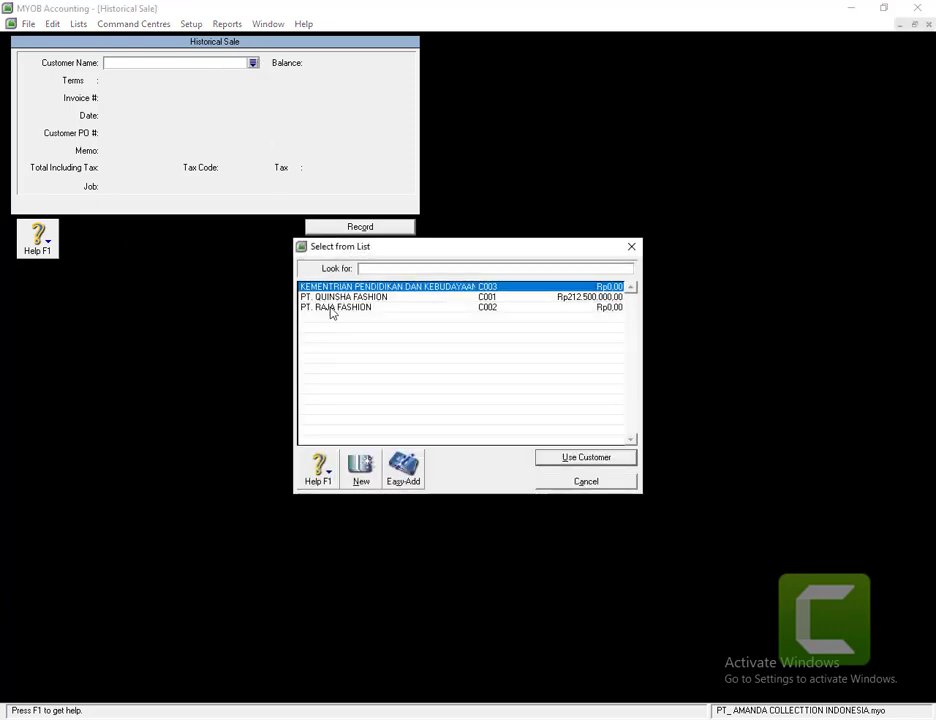
pyautogui.doubleClick(330, 310)
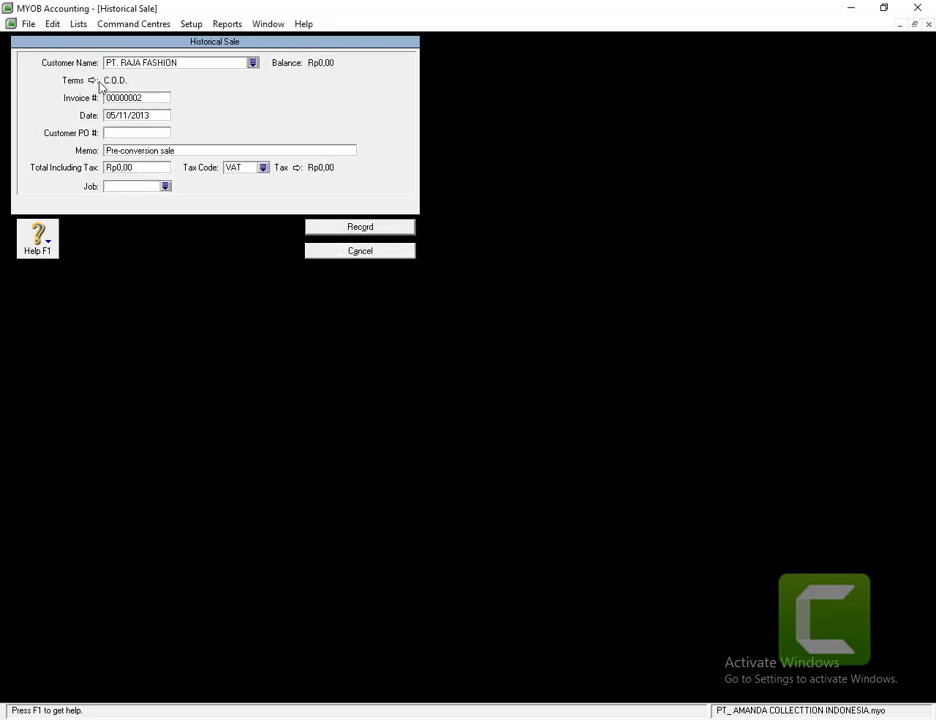
# - Set the sale's credit terms to 2% 10 Net 30, due in a given number of days
pyautogui.click(80, 80)
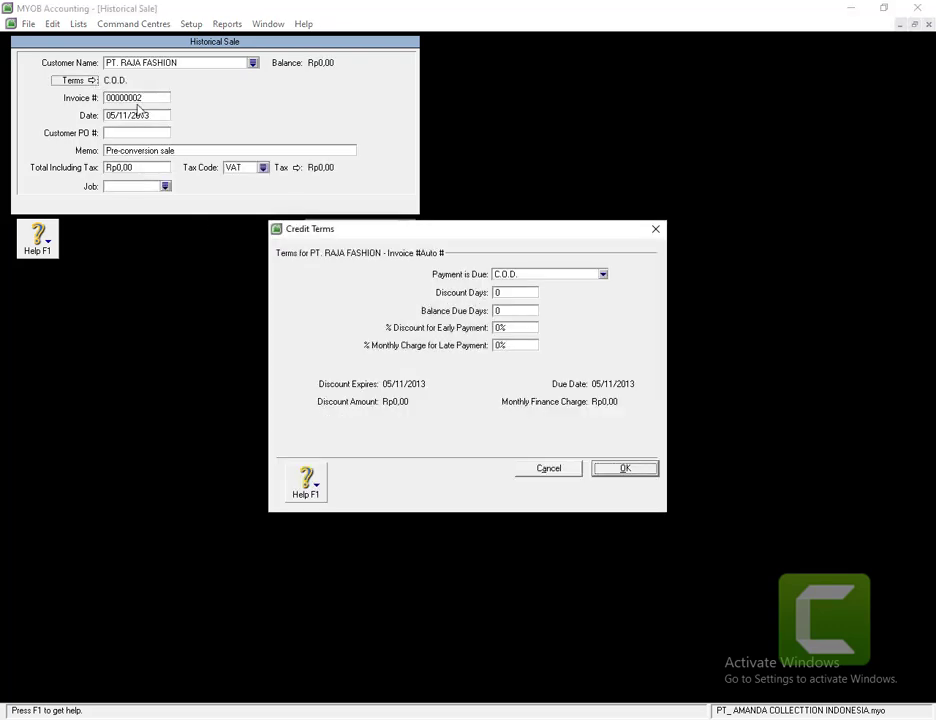
pyautogui.click(528, 278)
pyautogui.click(535, 306)
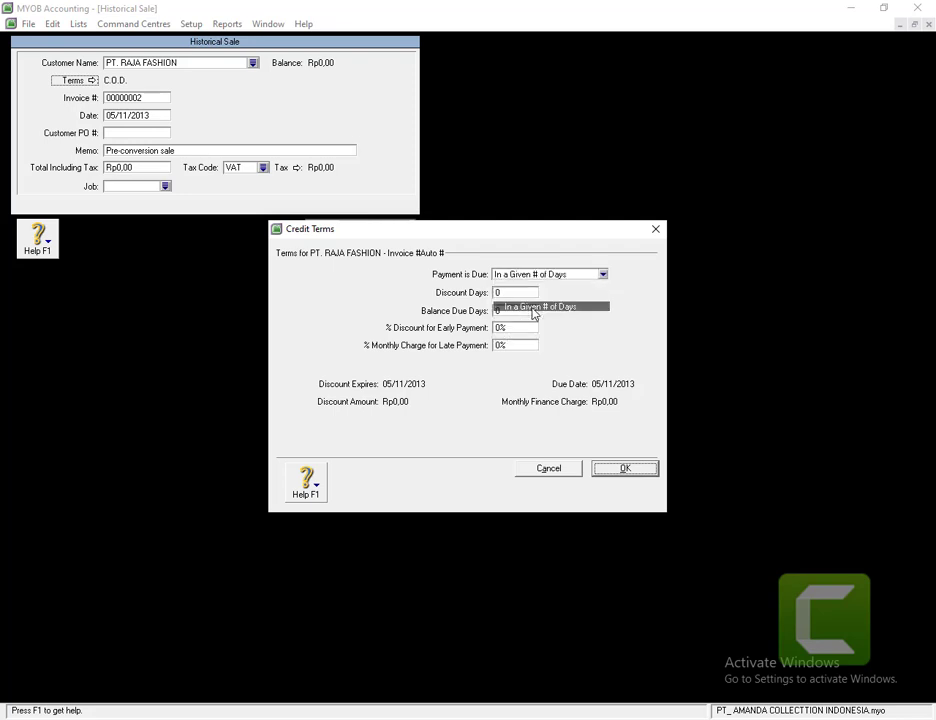
pyautogui.click(498, 291)
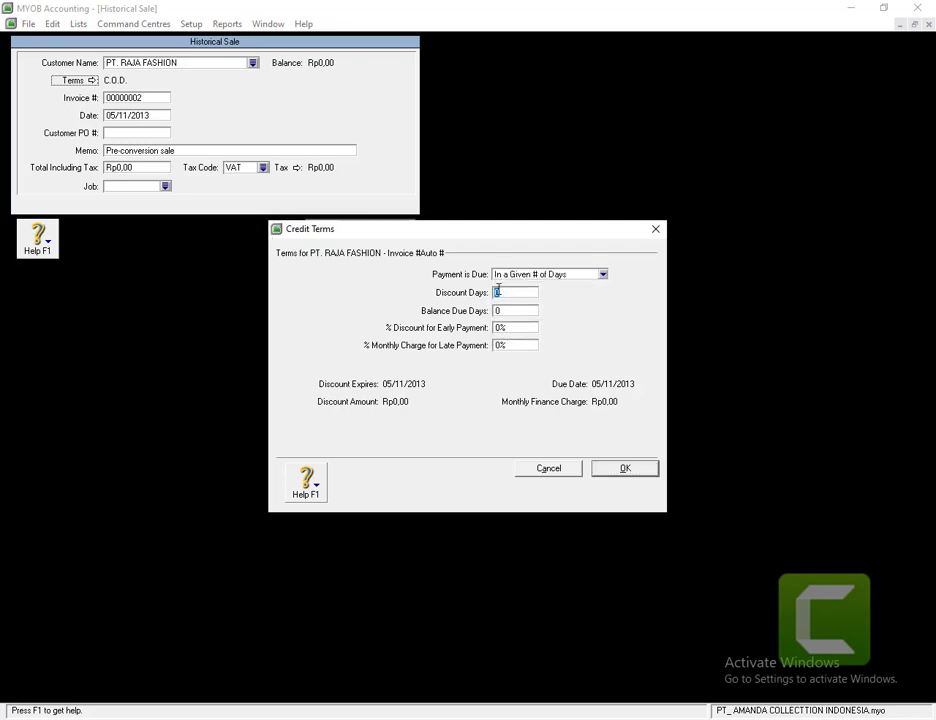
pyautogui.write('10')
pyautogui.click(498, 310)
pyautogui.write('30')
pyautogui.click(499, 327)
pyautogui.write('2')
pyautogui.click(604, 471)
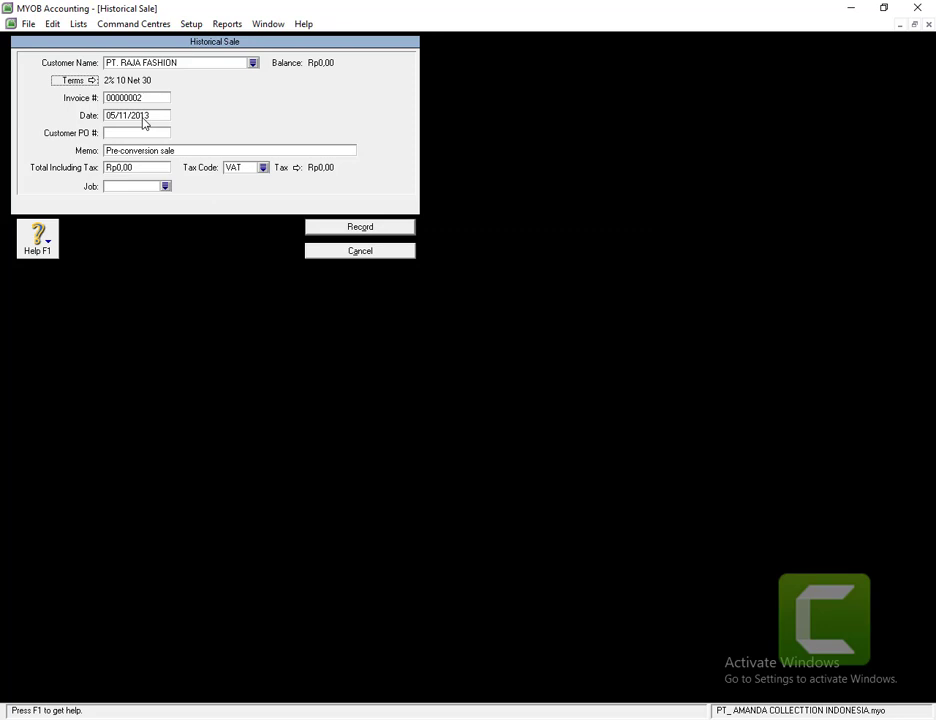
# - Date the sale 03/11/2013 with memo SALDO AWAL and a total of 82500000
pyautogui.click(141, 117)
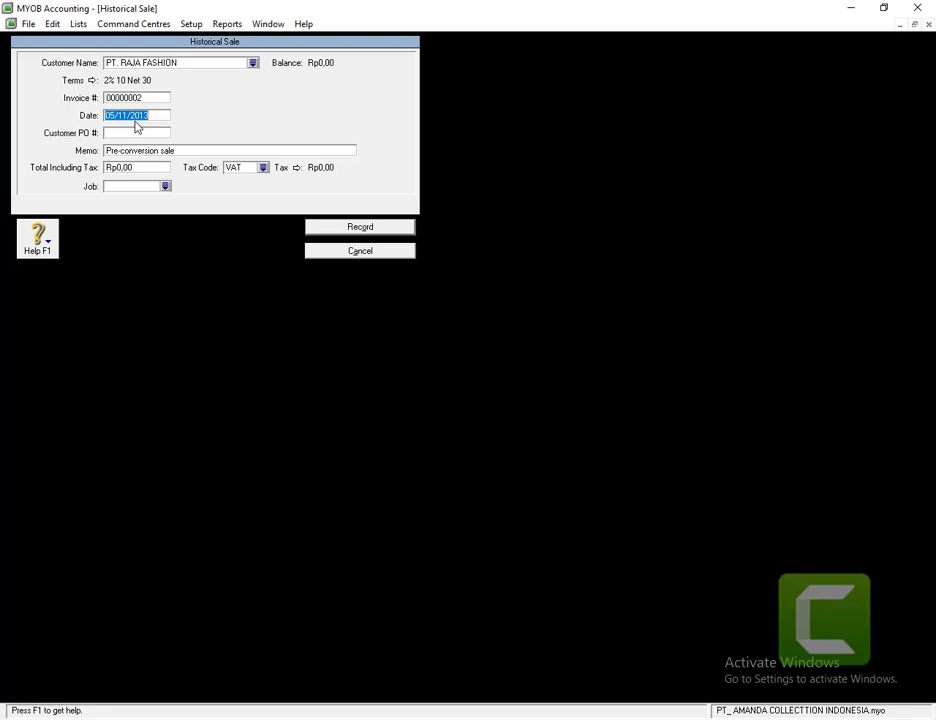
pyautogui.write('03/11/2013')
pyautogui.click(129, 152)
pyautogui.write('SA')
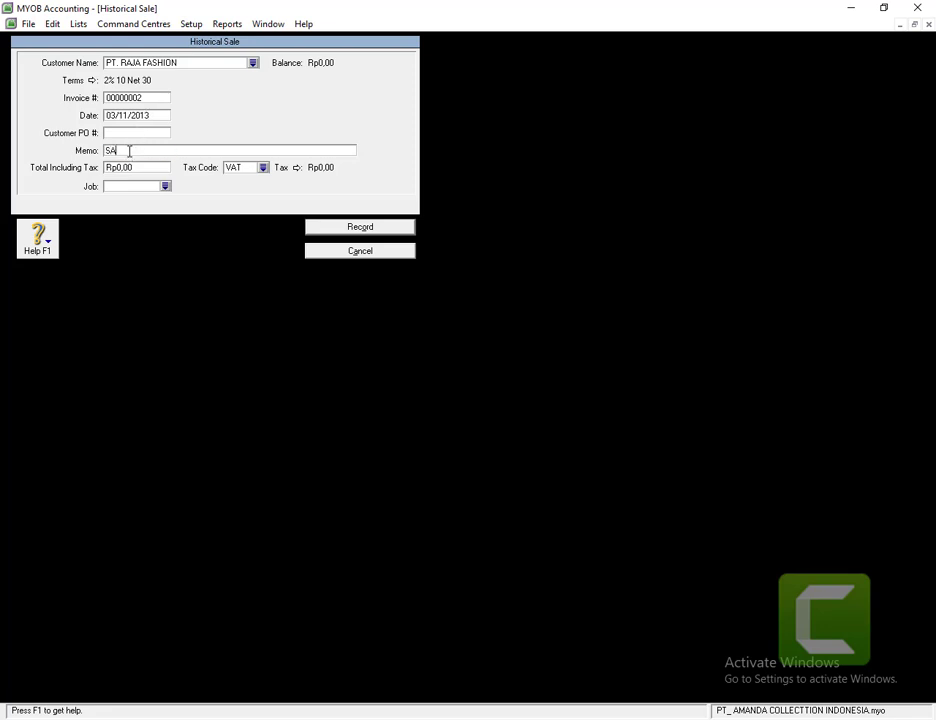
pyautogui.write('LDO AWAL')
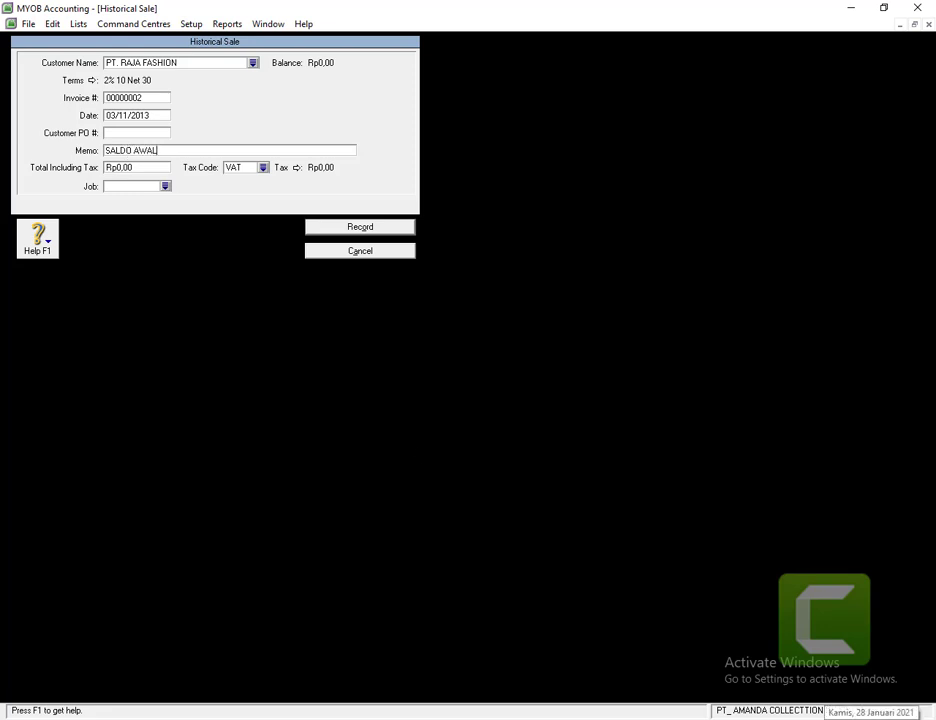
pyautogui.click(115, 168)
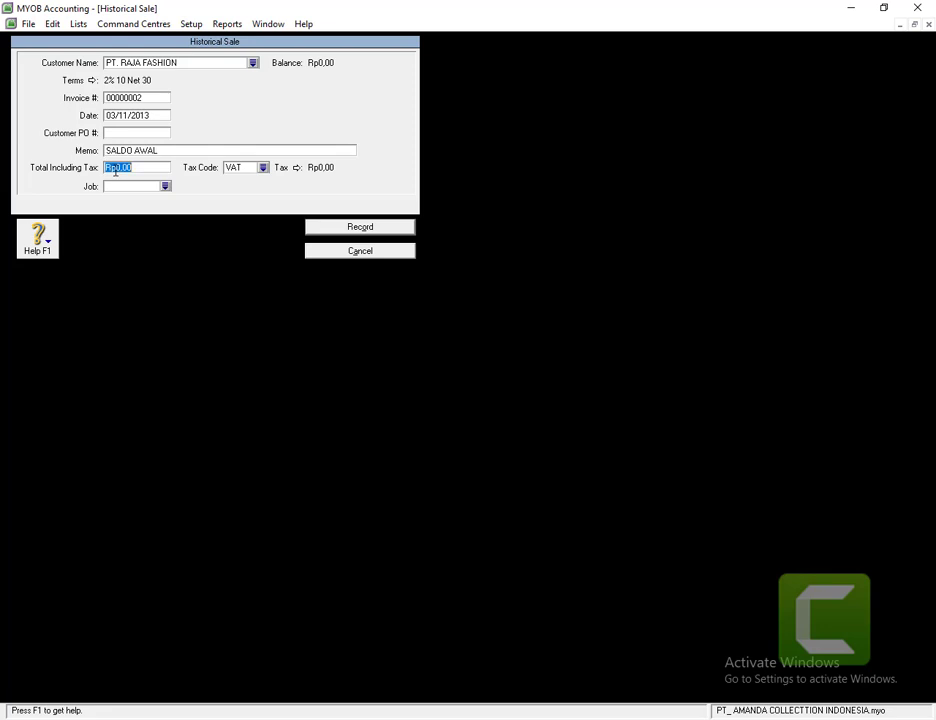
pyautogui.write('82500000')
pyautogui.press('Tab')
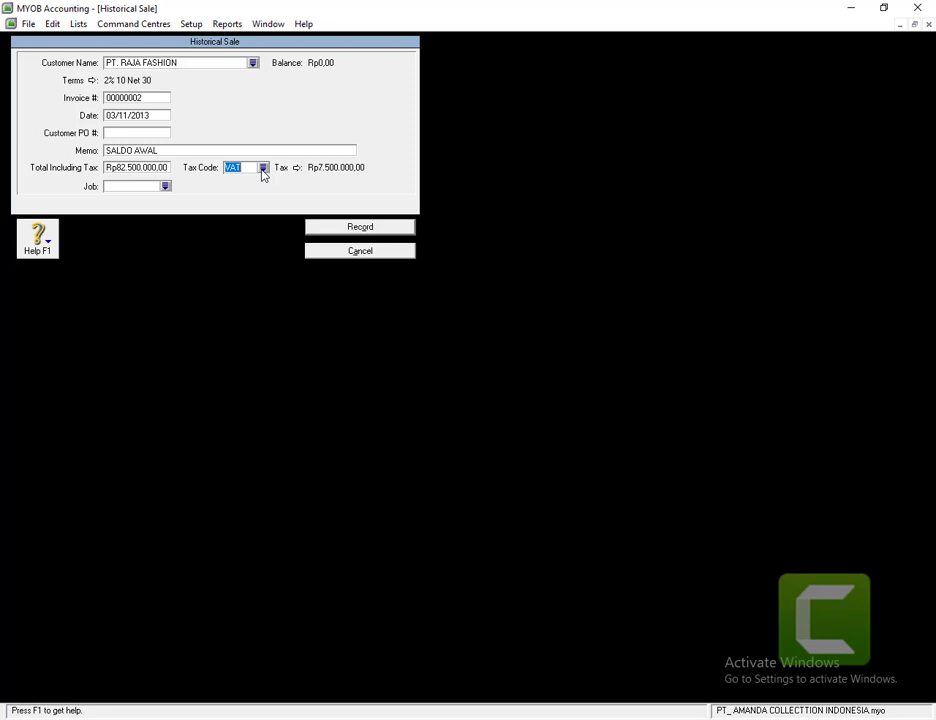
# - Apply tax code N-T and record the Rp82.500.000,00 historical sale
pyautogui.click(263, 168)
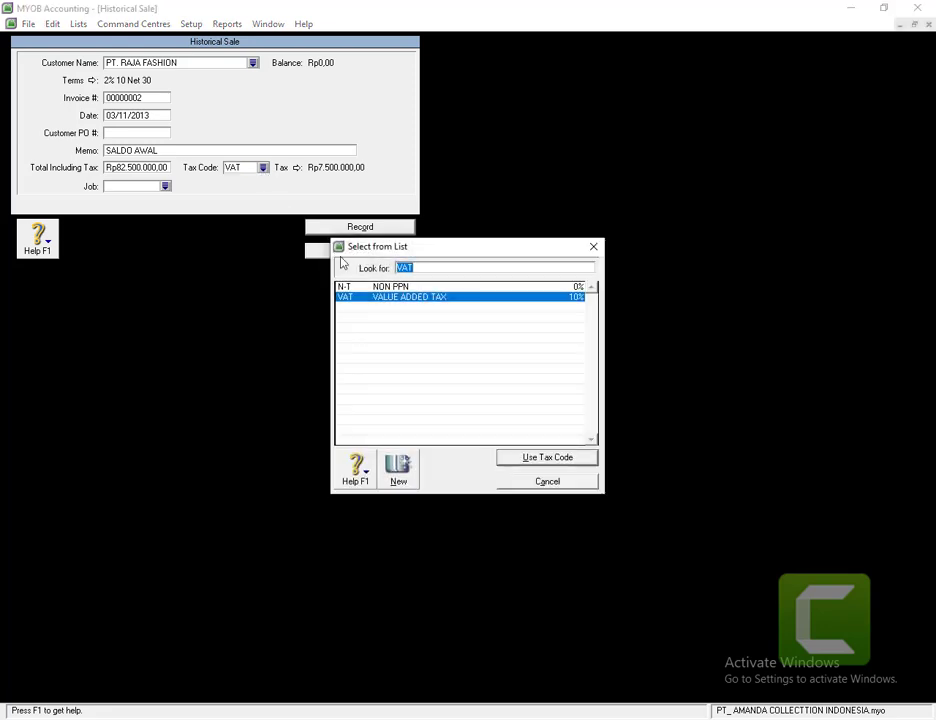
pyautogui.click(360, 288)
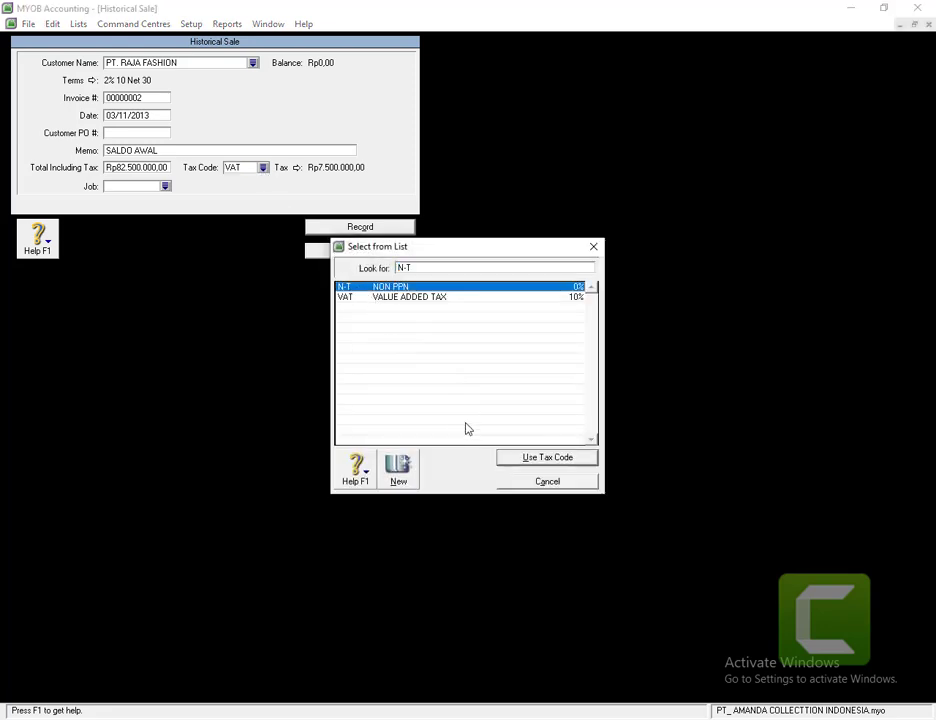
pyautogui.click(510, 460)
pyautogui.click(362, 227)
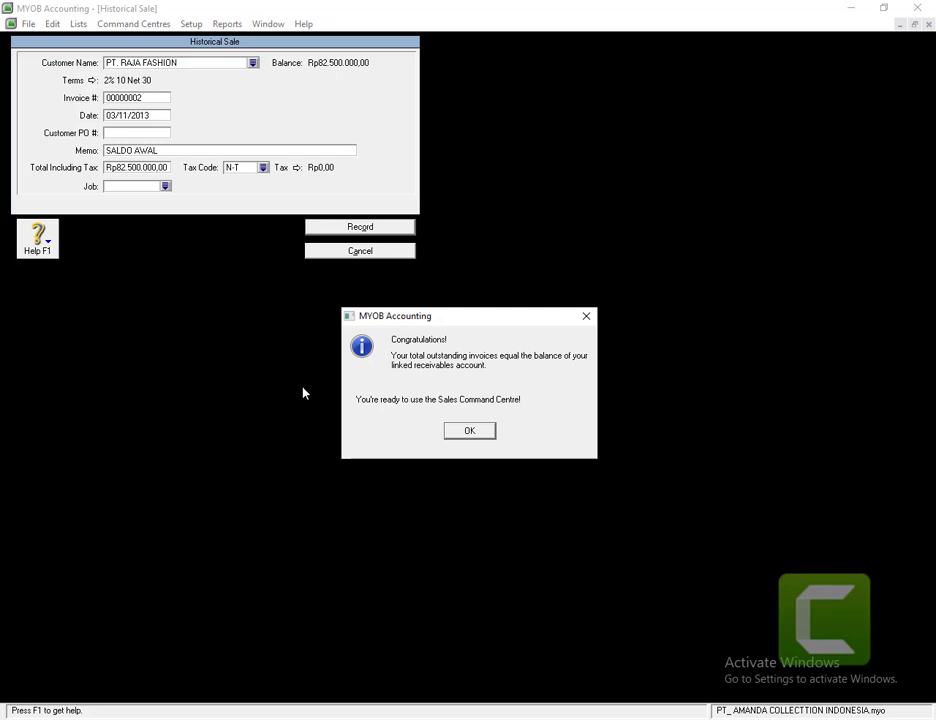
pyautogui.click(468, 432)
# - Dismiss the balance messages, close Customer Balances, and check both customers in the Cards List
pyautogui.click(453, 434)
pyautogui.click(469, 416)
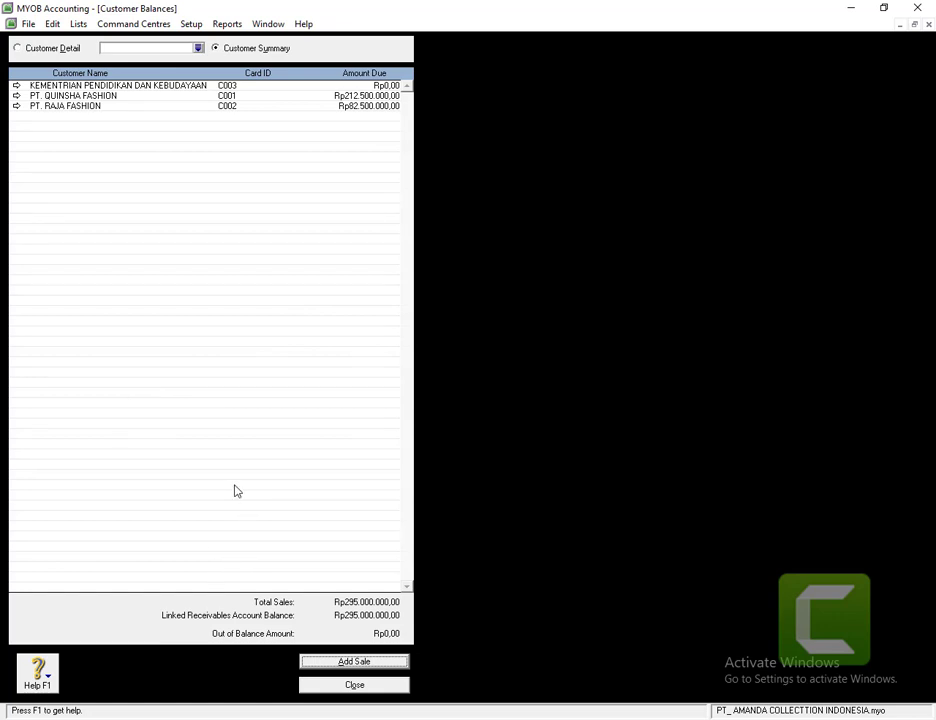
pyautogui.click(380, 688)
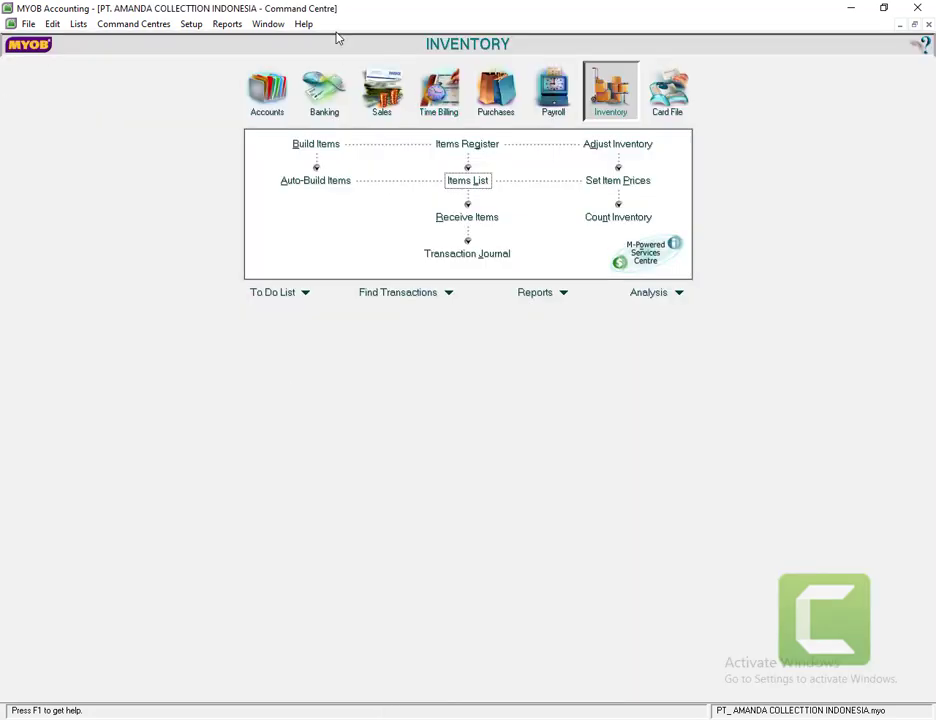
pyautogui.click(667, 92)
pyautogui.click(472, 156)
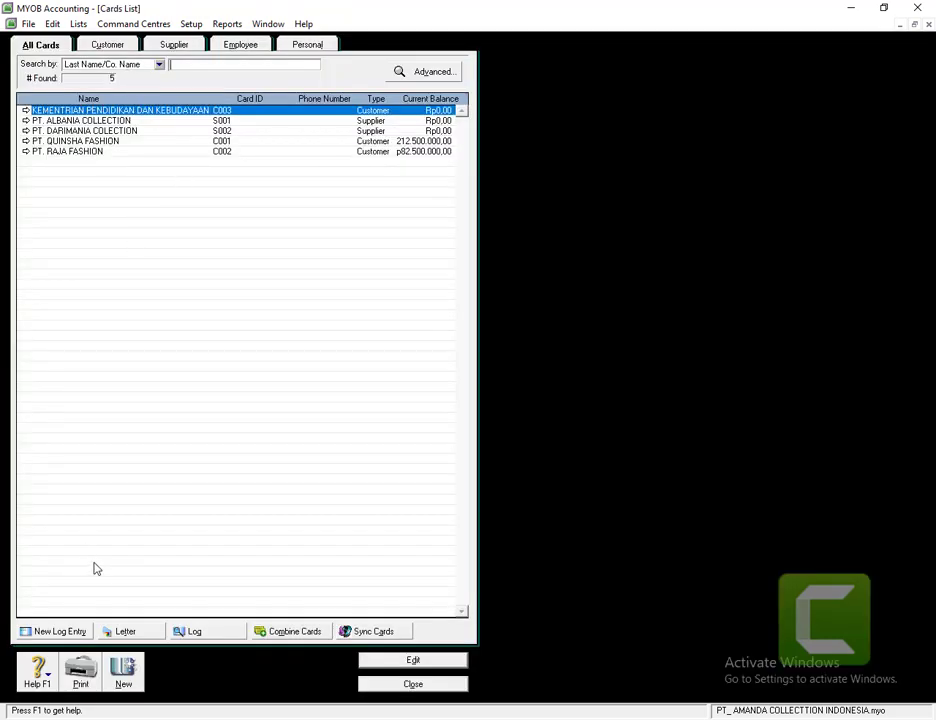
pyautogui.click(428, 684)
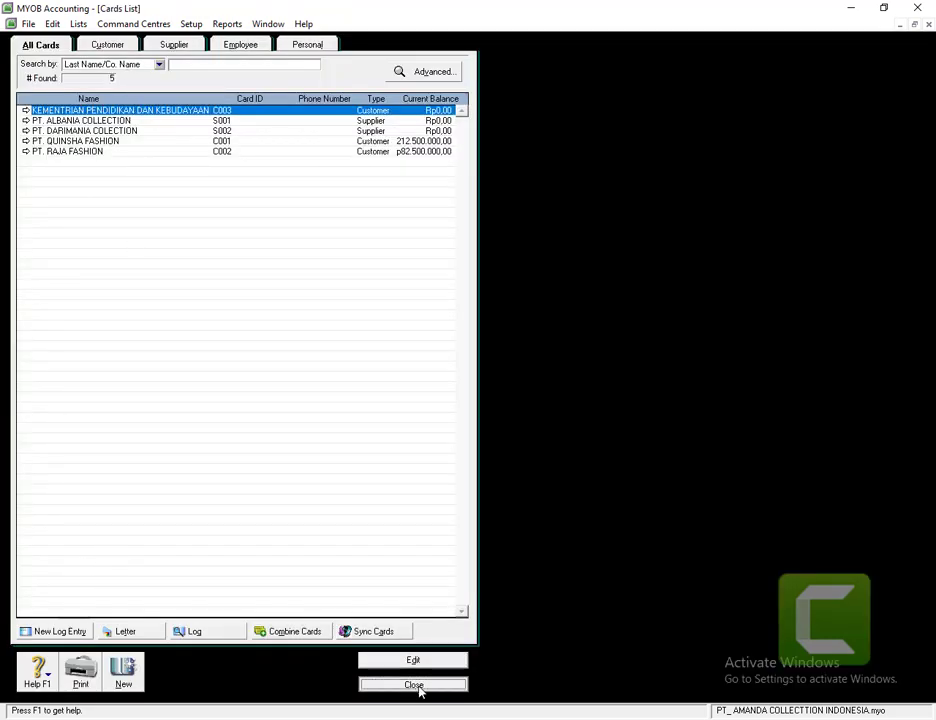
# - Open supplier opening balances from Setup > Balances
pyautogui.click(188, 26)
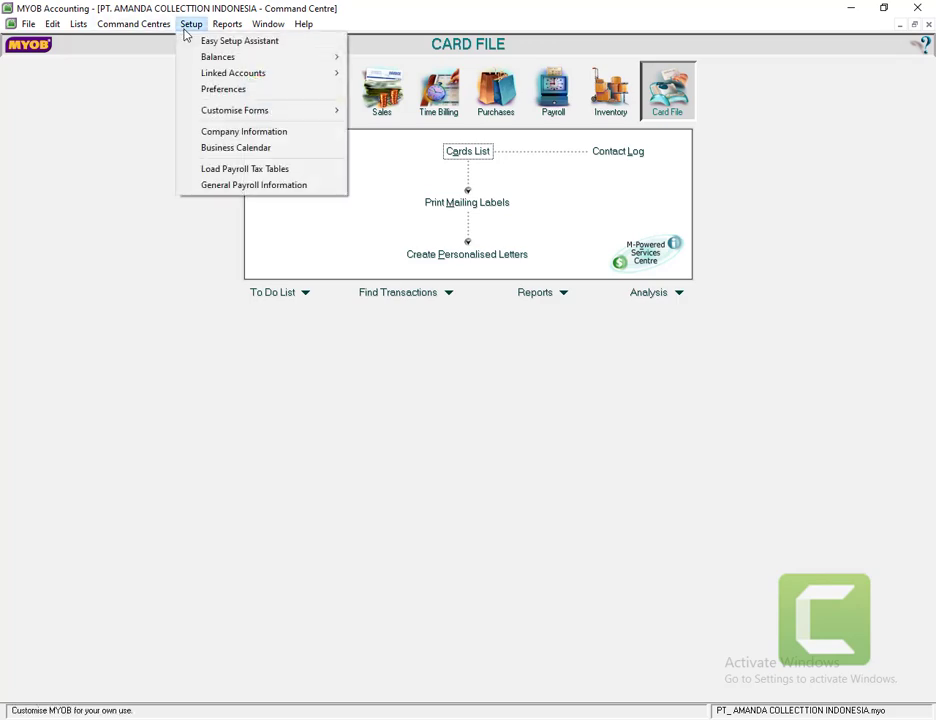
pyautogui.moveTo(277, 58)
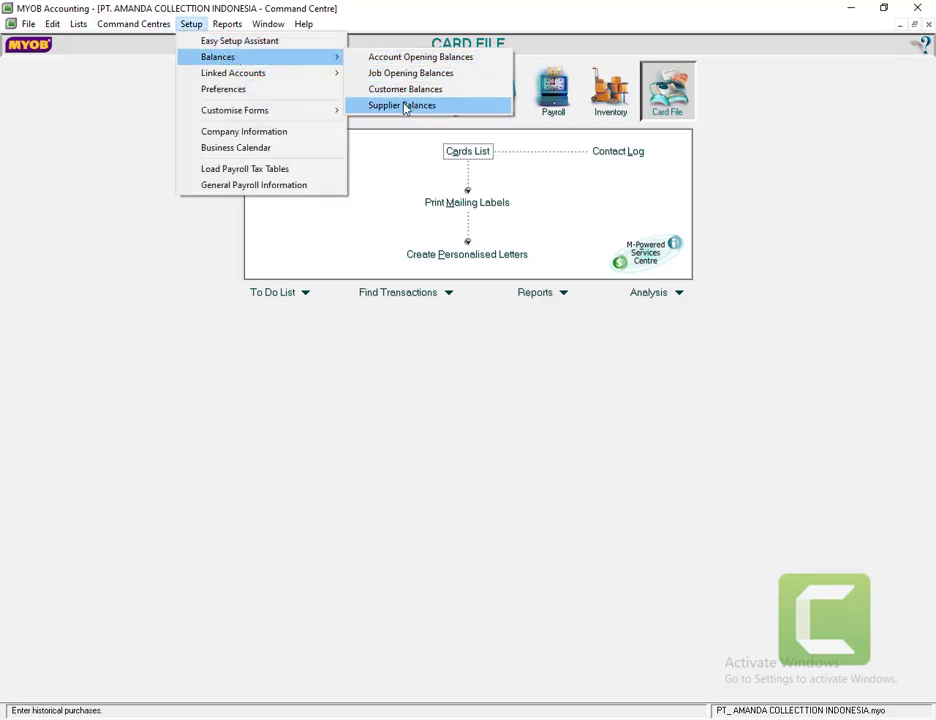
pyautogui.click(402, 106)
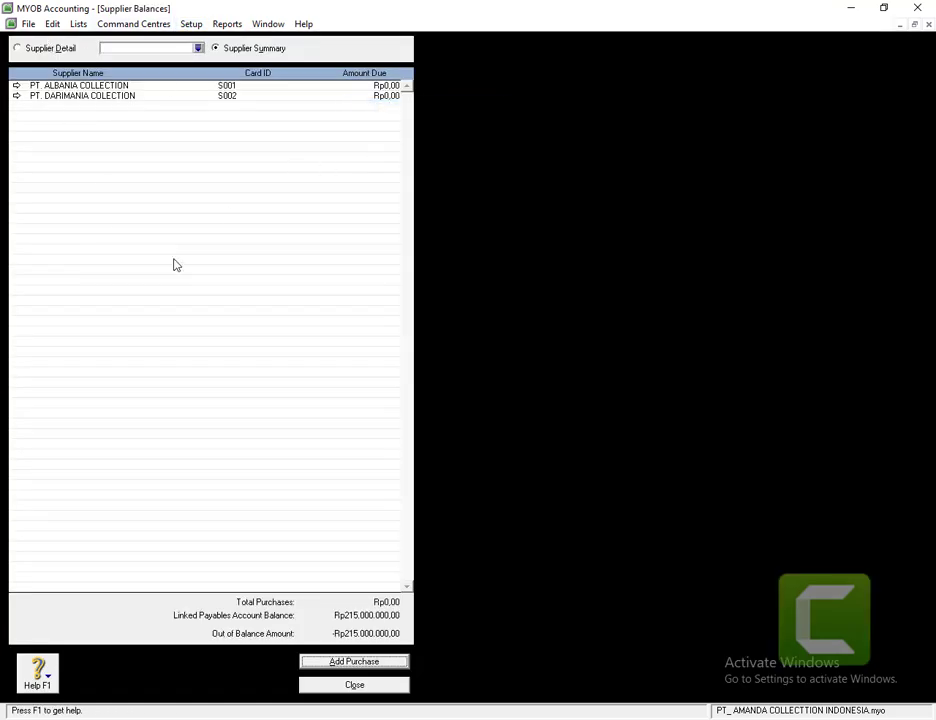
# - Start a historical purchase for supplier PT. ALBANIA COLLECTION
pyautogui.click(356, 663)
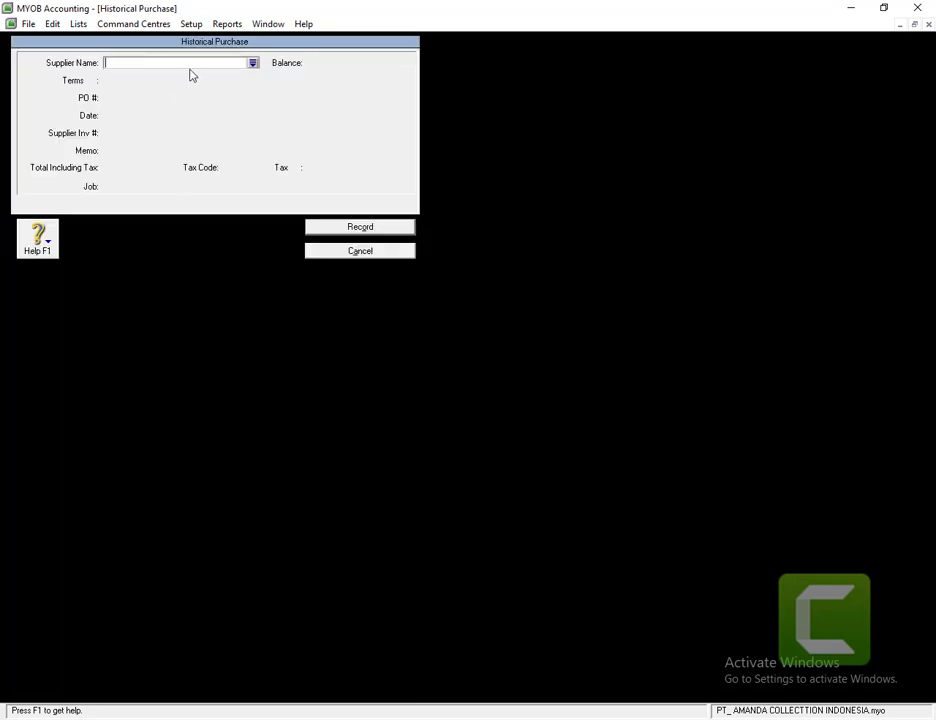
pyautogui.click(253, 64)
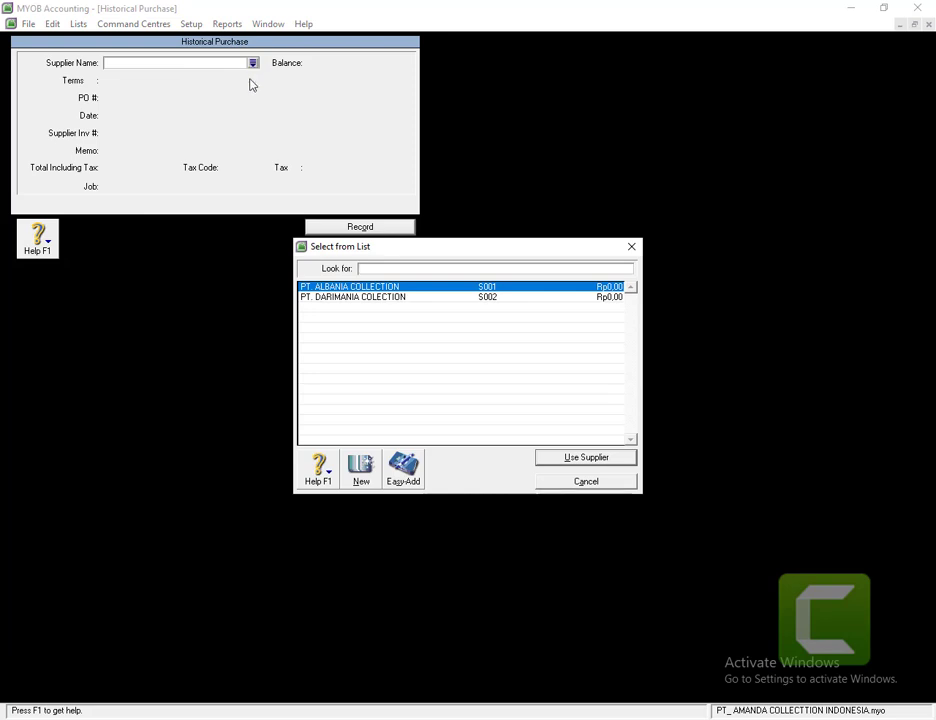
pyautogui.click(338, 291)
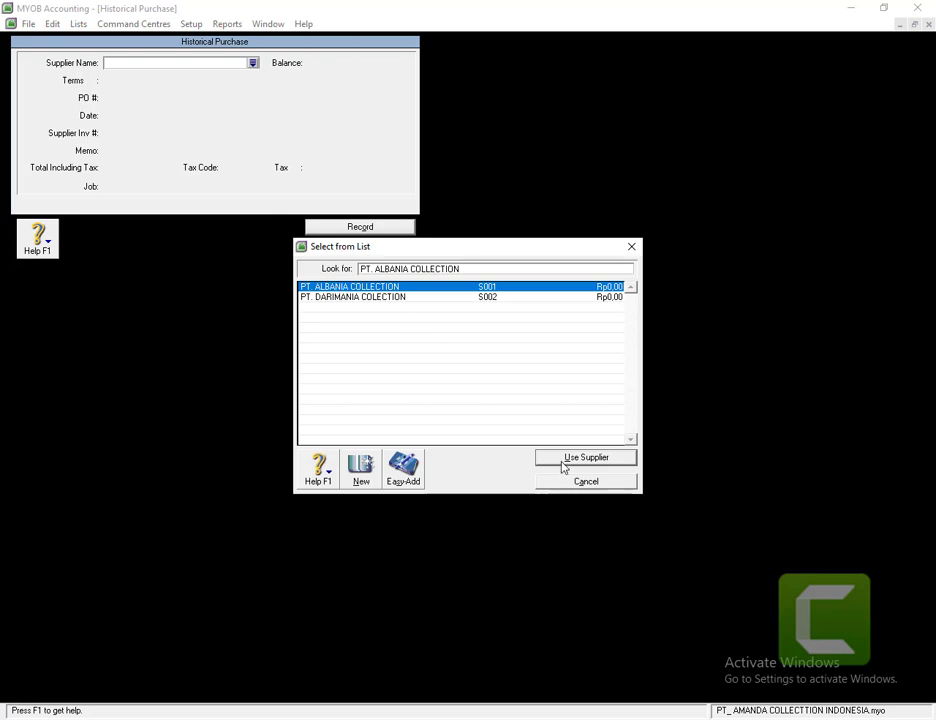
pyautogui.click(561, 460)
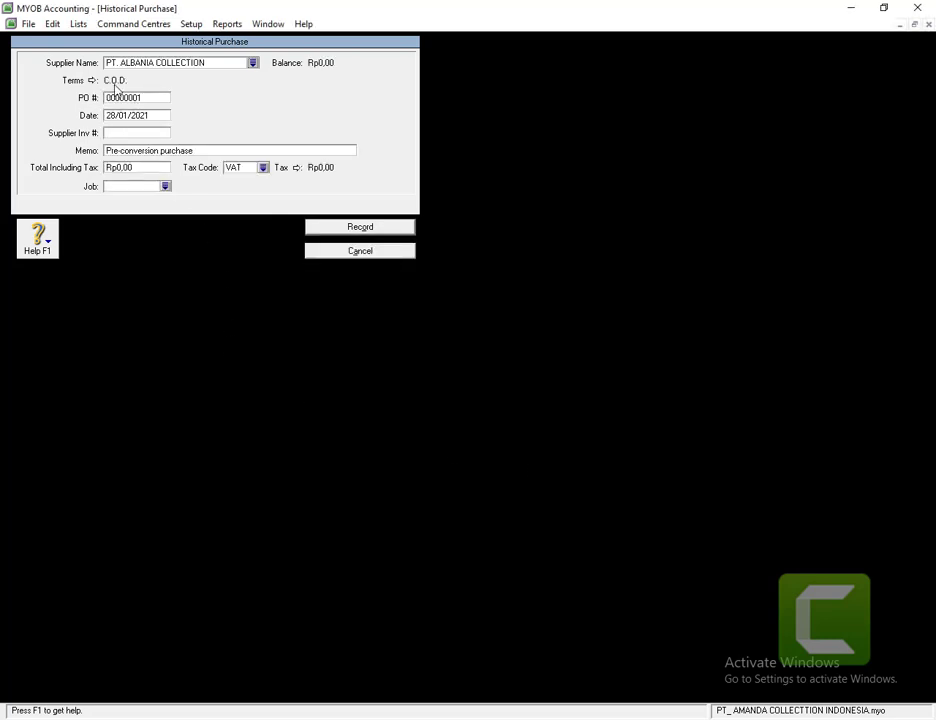
# - Set the purchase's credit terms to 1% 10 Net 30, due in a given number of days
pyautogui.click(91, 80)
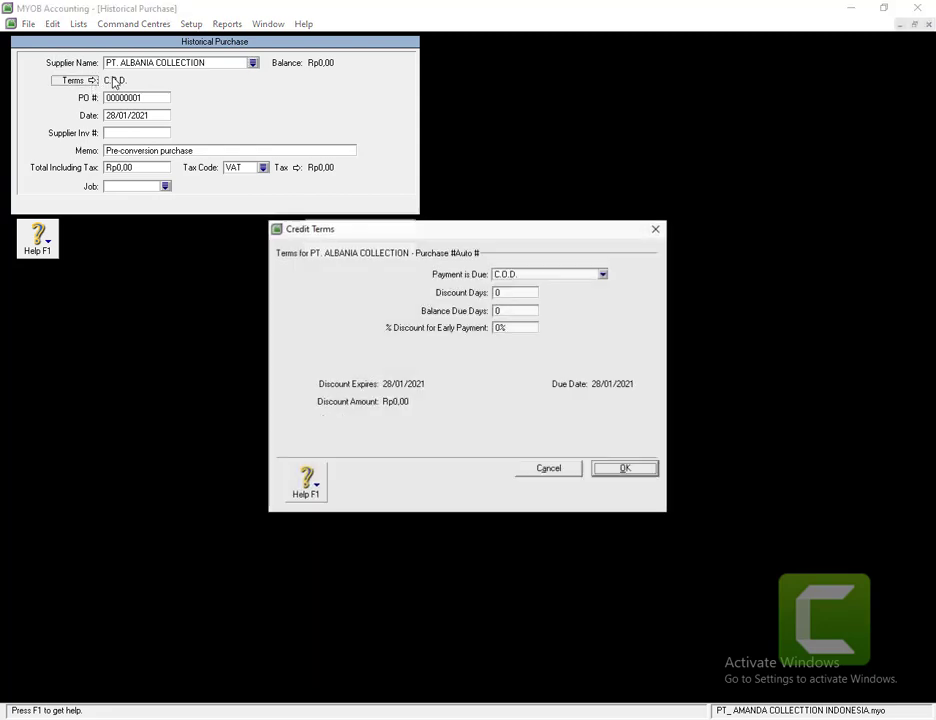
pyautogui.click(512, 275)
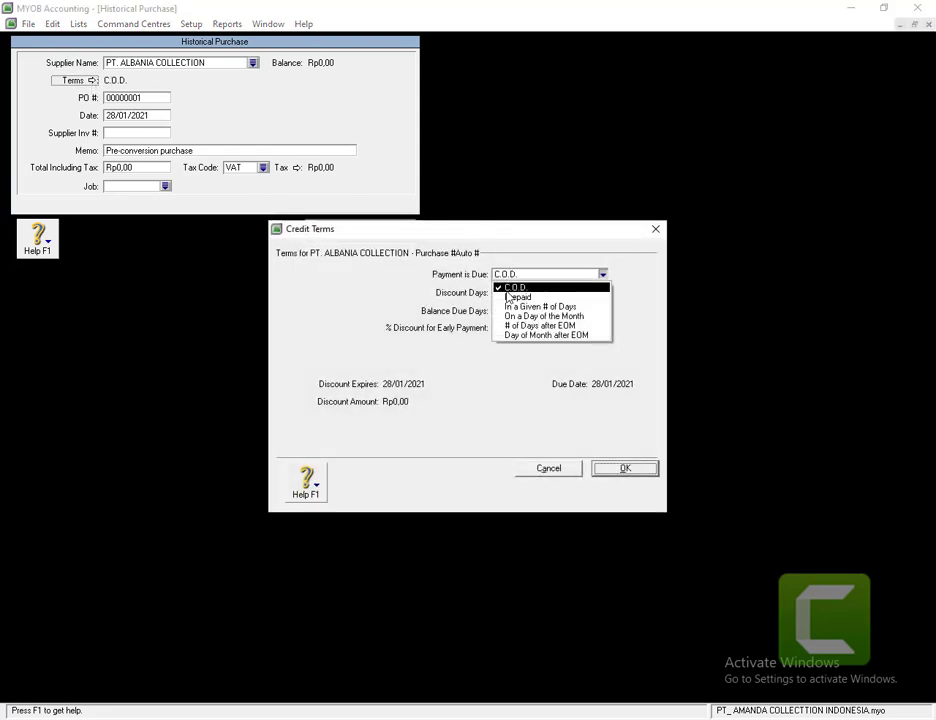
pyautogui.click(510, 306)
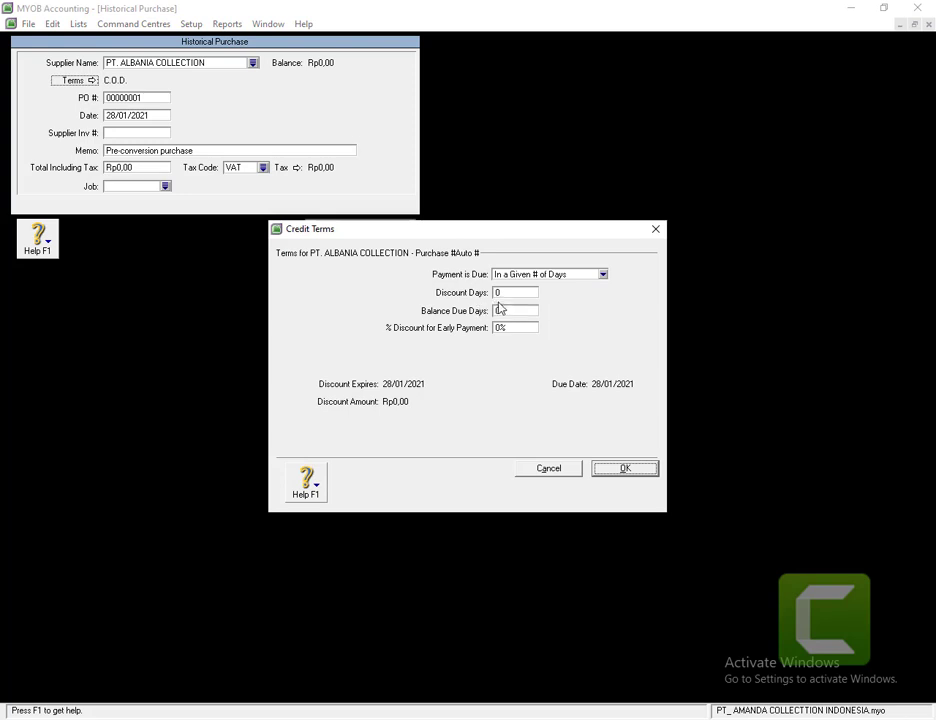
pyautogui.click(522, 292)
pyautogui.write('10')
pyautogui.click(526, 311)
pyautogui.write('30')
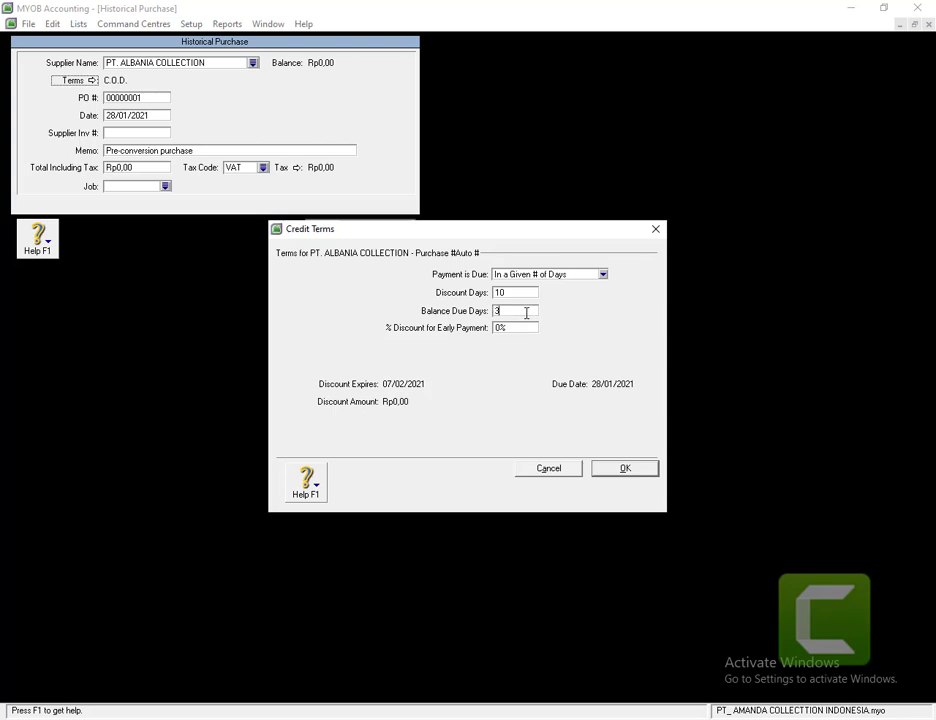
pyautogui.click(504, 329)
pyautogui.write('2')
pyautogui.press('BackSpace')
pyautogui.write('1')
pyautogui.click(597, 469)
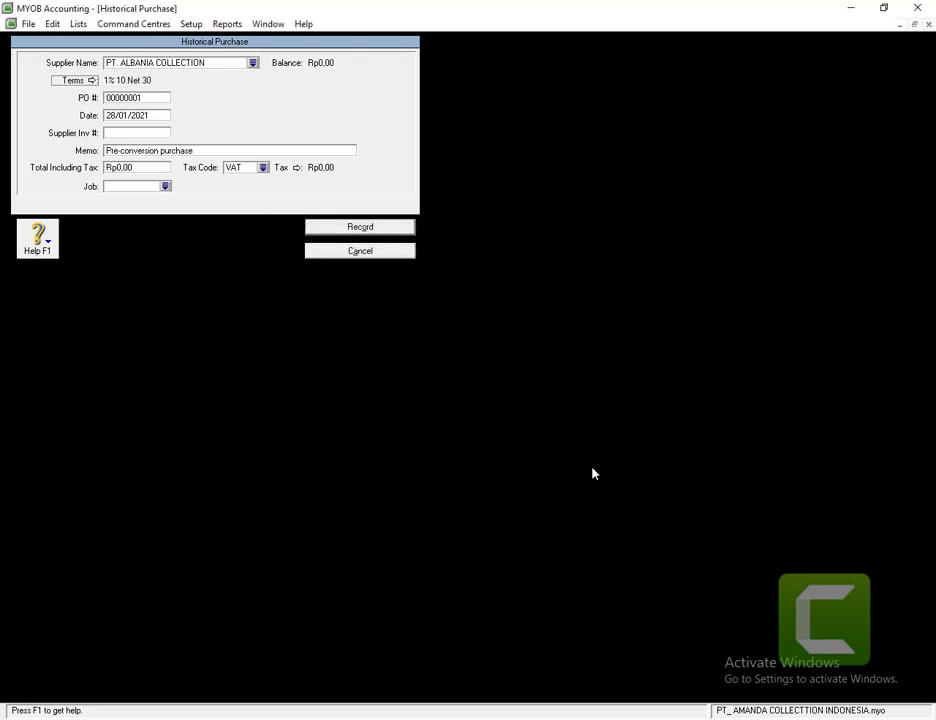
# - Date the purchase 26/11/2013, memo SALDO AWAL, total 215.000.000, tax code N-T
pyautogui.click(135, 116)
pyautogui.write('26/')
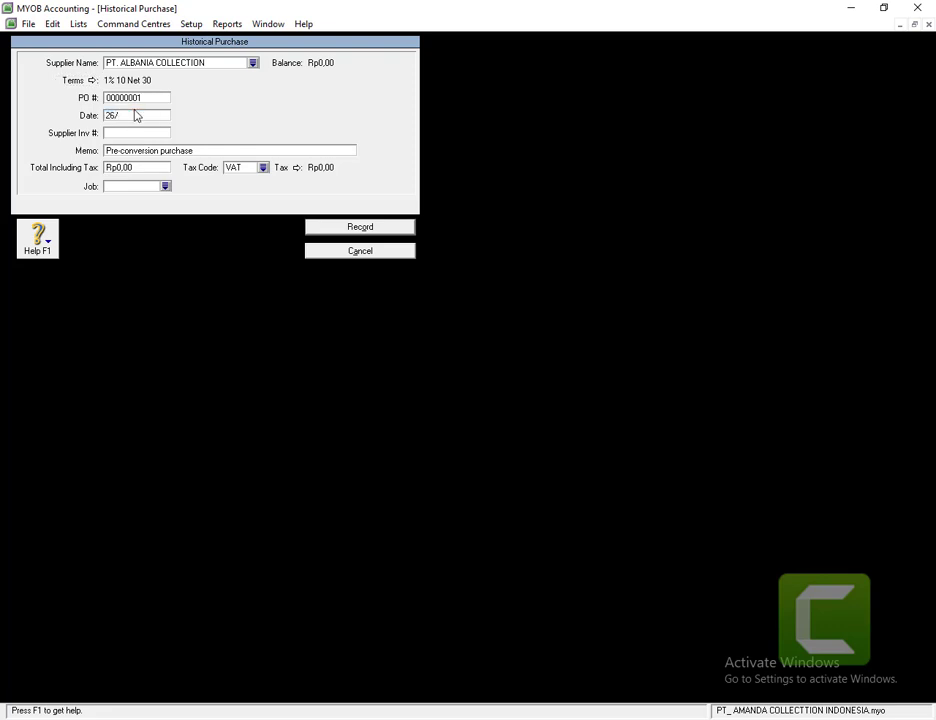
pyautogui.write('11/2013')
pyautogui.click(127, 151)
pyautogui.write('SALD')
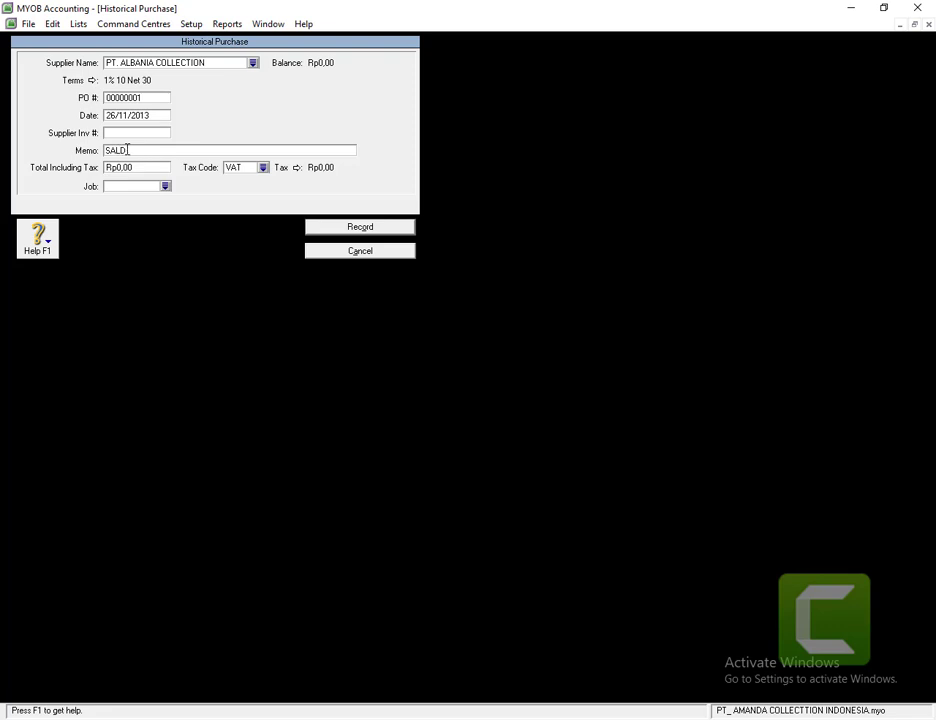
pyautogui.write('O AWAL')
pyautogui.click(125, 167)
pyautogui.write('215.000.0')
pyautogui.write('00')
pyautogui.press('Tab')
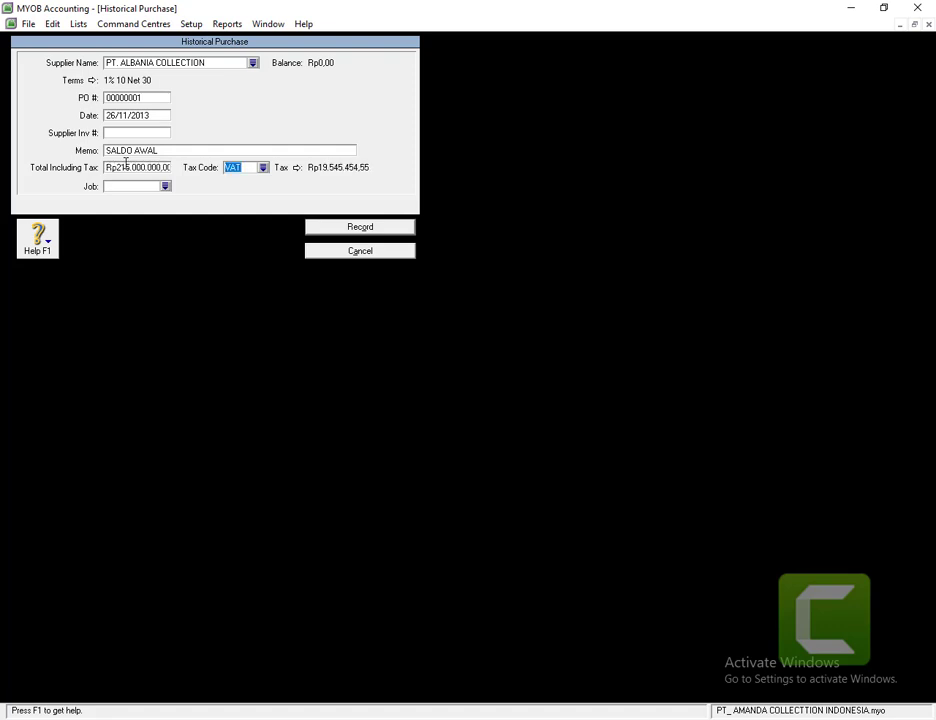
pyautogui.click(263, 168)
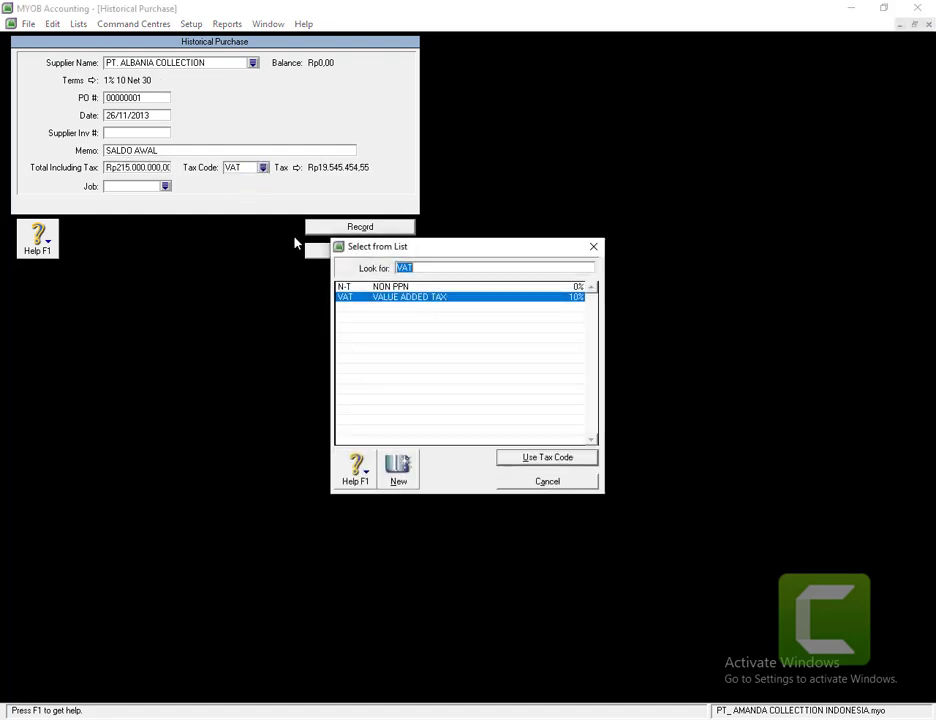
pyautogui.write('N-T')
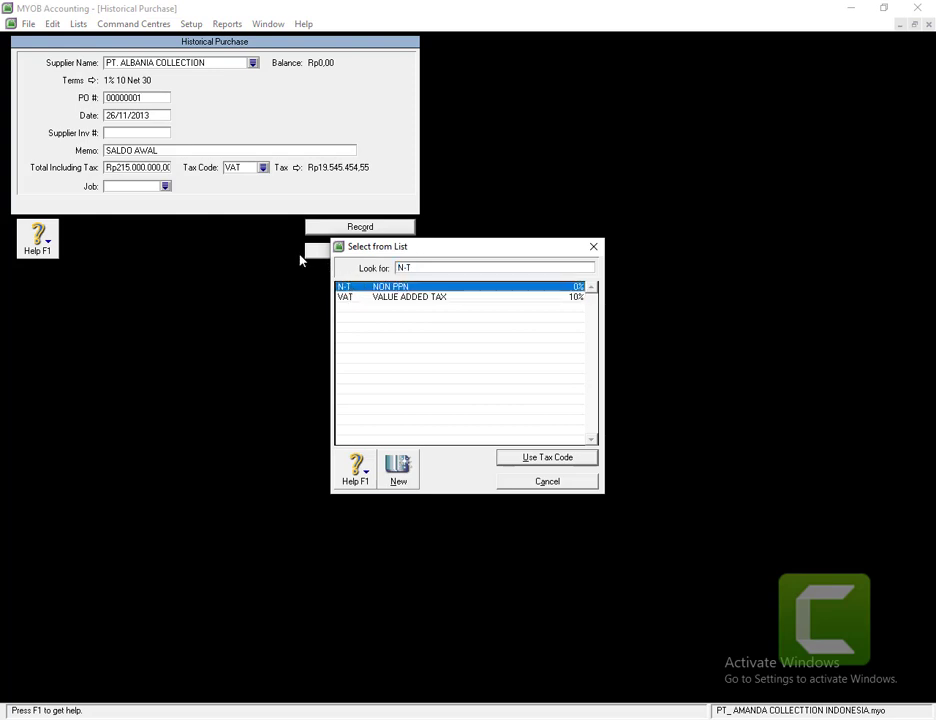
pyautogui.click(522, 467)
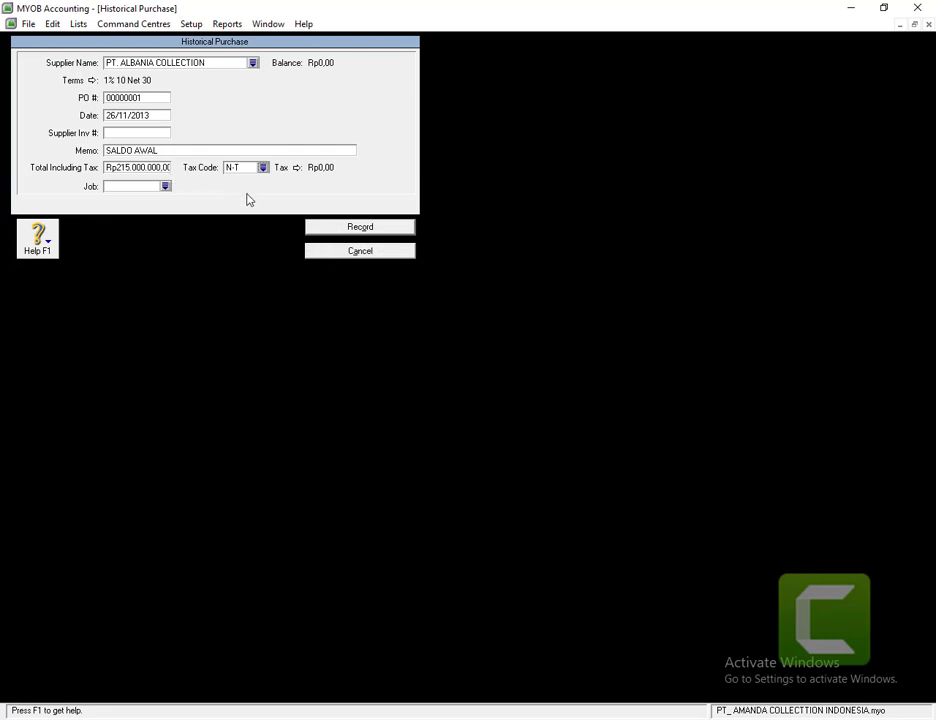
# - Record the Rp215.000.000,00 purchase, dismiss both notices, and close Supplier Balances
pyautogui.click(335, 231)
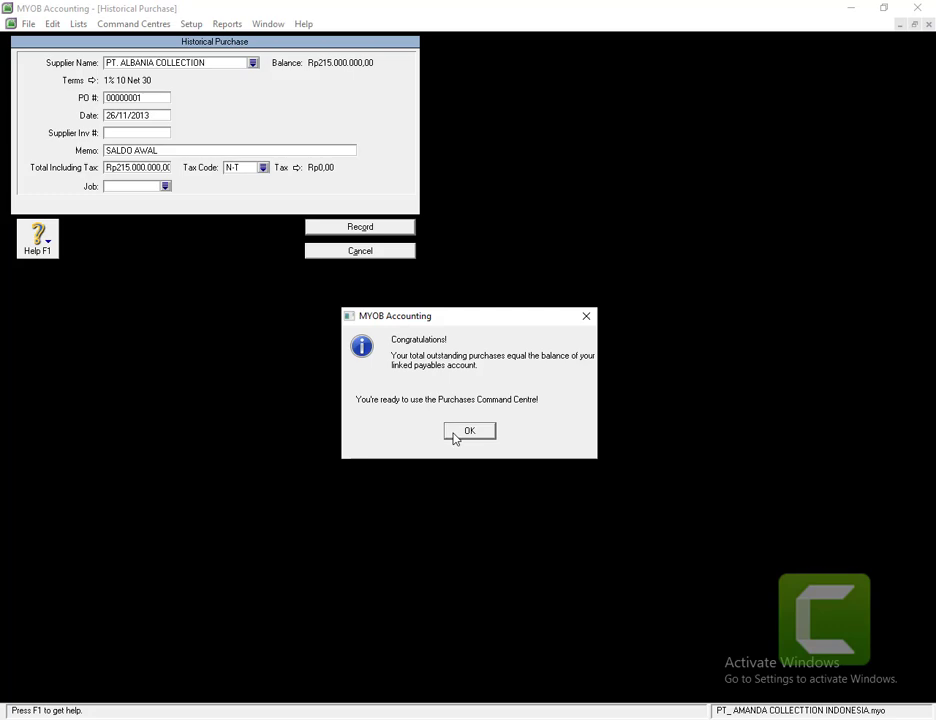
pyautogui.click(454, 437)
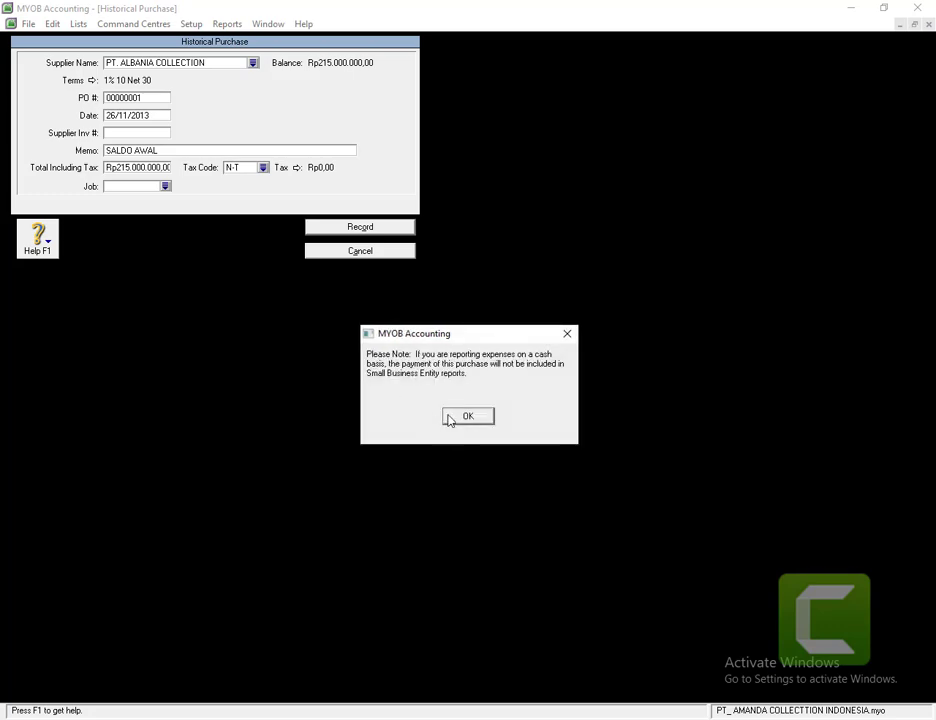
pyautogui.click(466, 416)
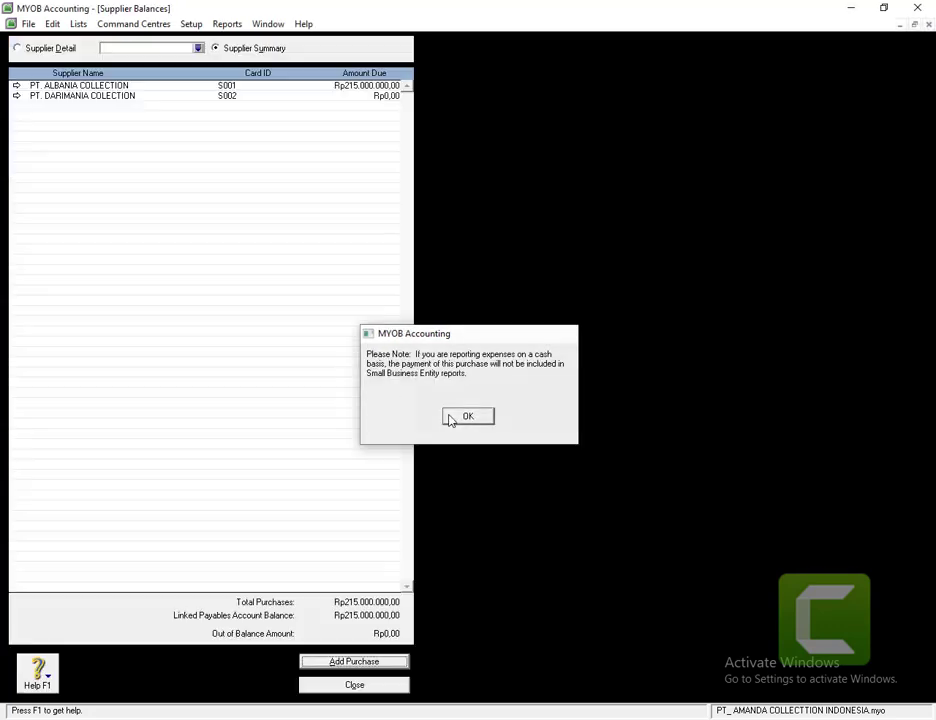
pyautogui.click(355, 687)
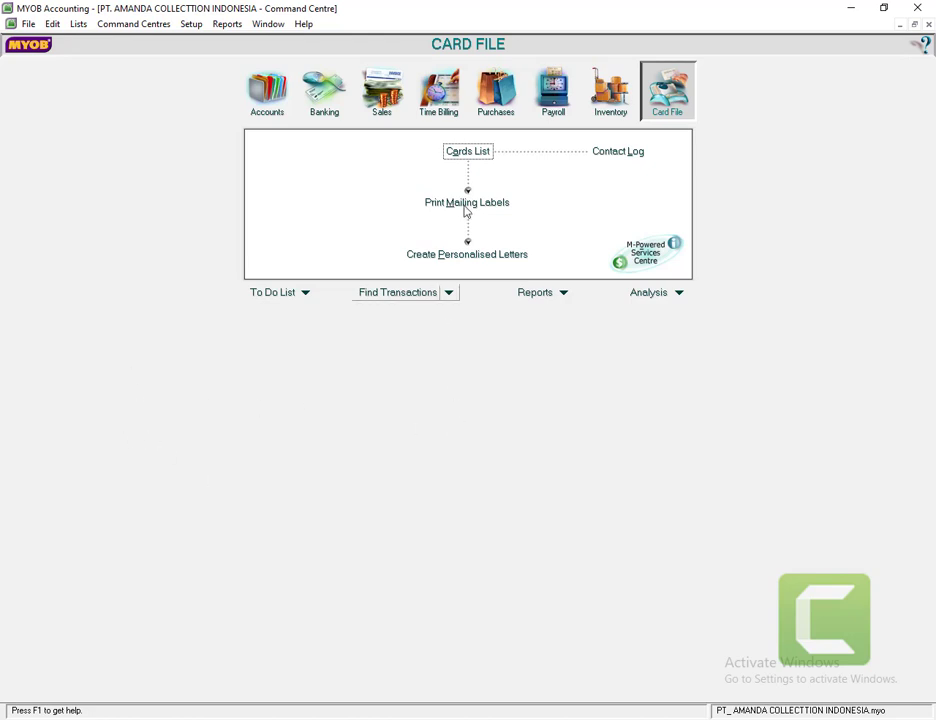
# - In Count Inventory, enter counted quantities 65 for ALY and 75 for ZHW, then adjust inventory
pyautogui.click(609, 92)
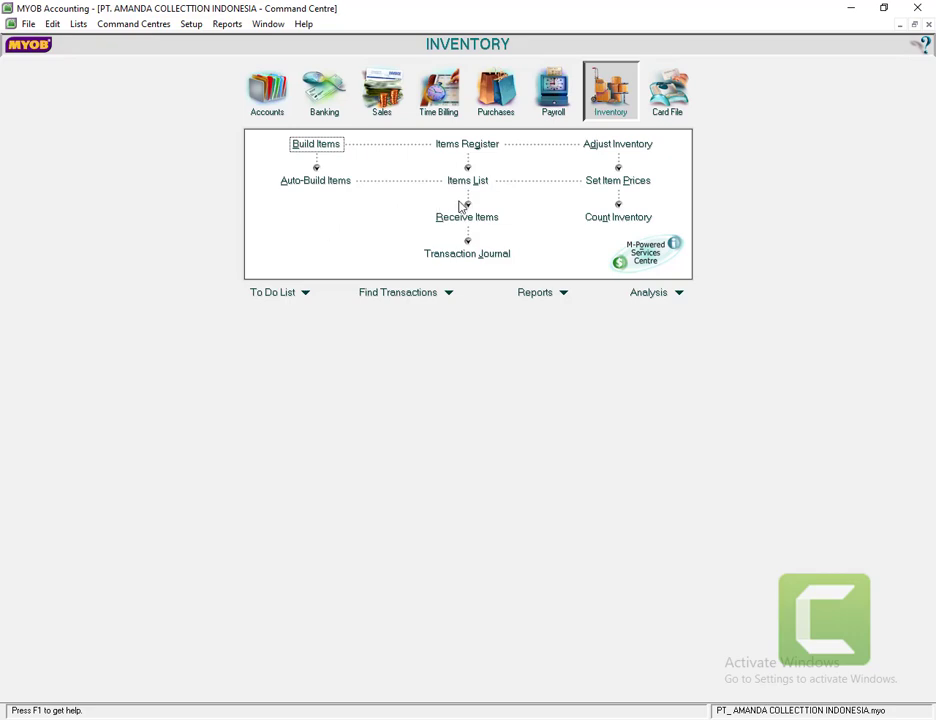
pyautogui.click(620, 217)
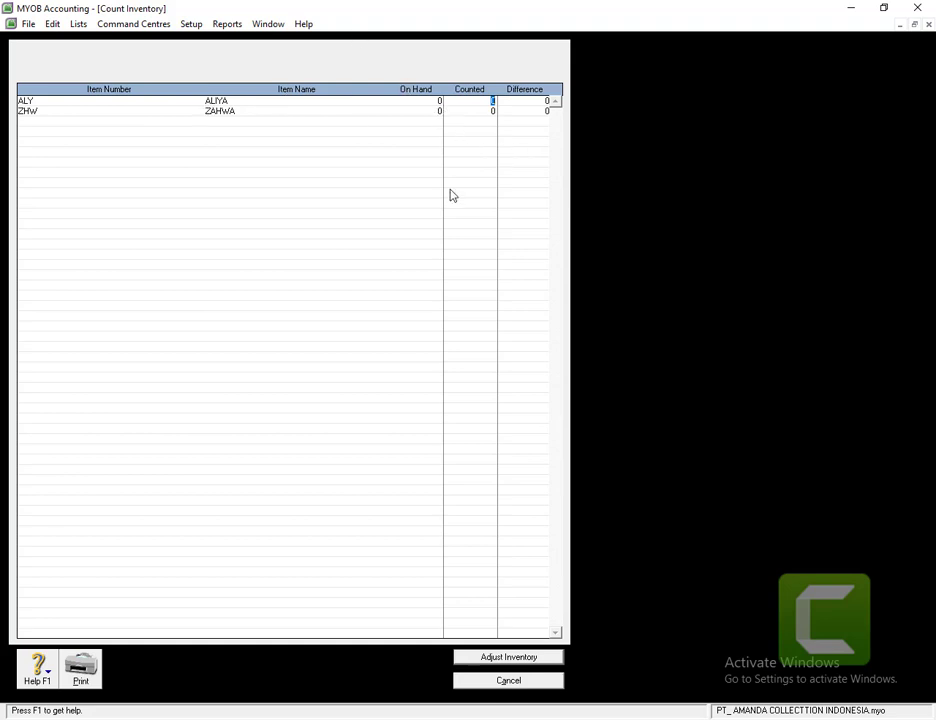
pyautogui.click(518, 683)
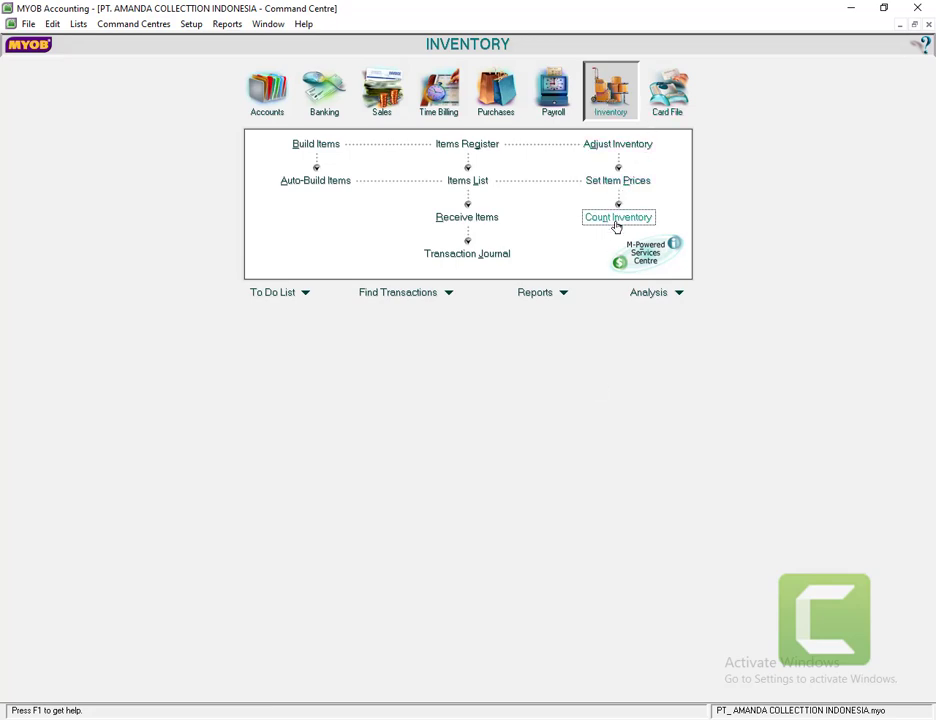
pyautogui.click(616, 220)
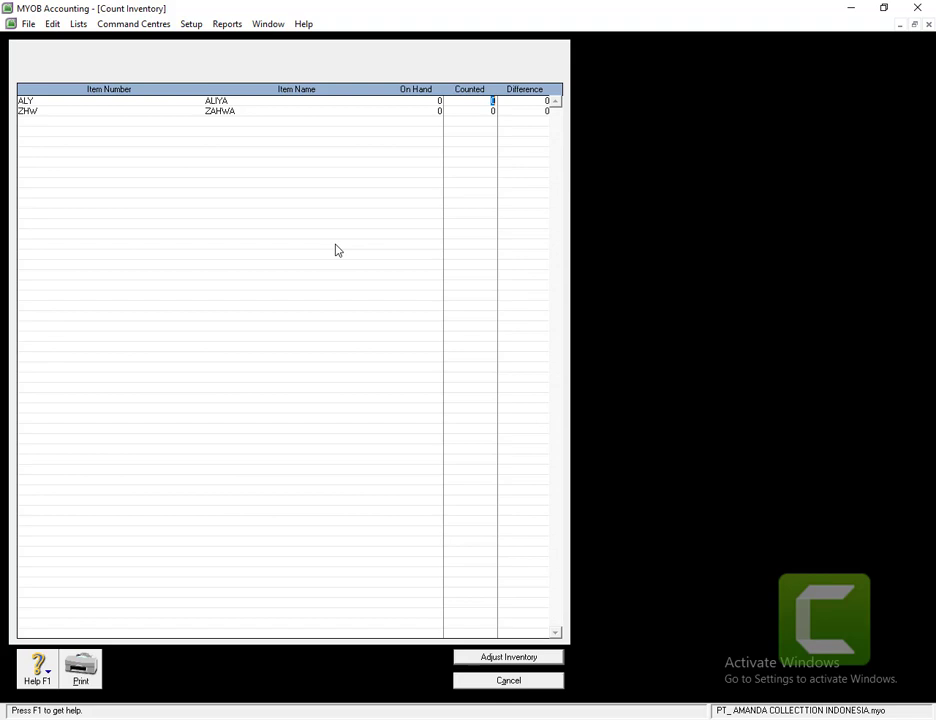
pyautogui.write('65')
pyautogui.click(485, 112)
pyautogui.write('75')
pyautogui.click(505, 657)
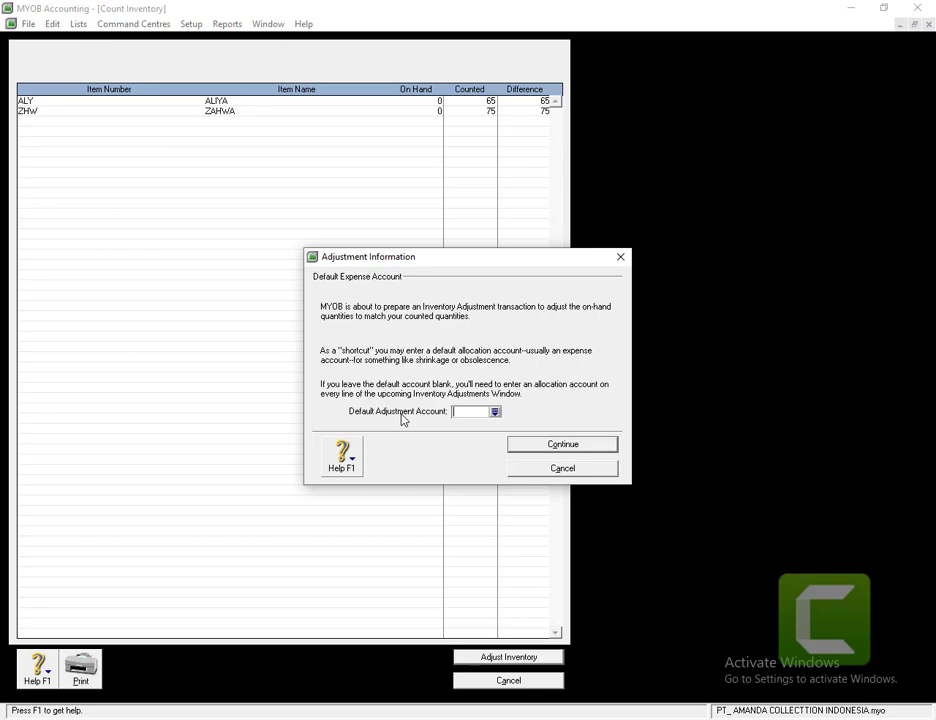
# - Use 1-1150 Merchandise Inventory as the default adjustment account and choose Opening Balances
pyautogui.click(494, 412)
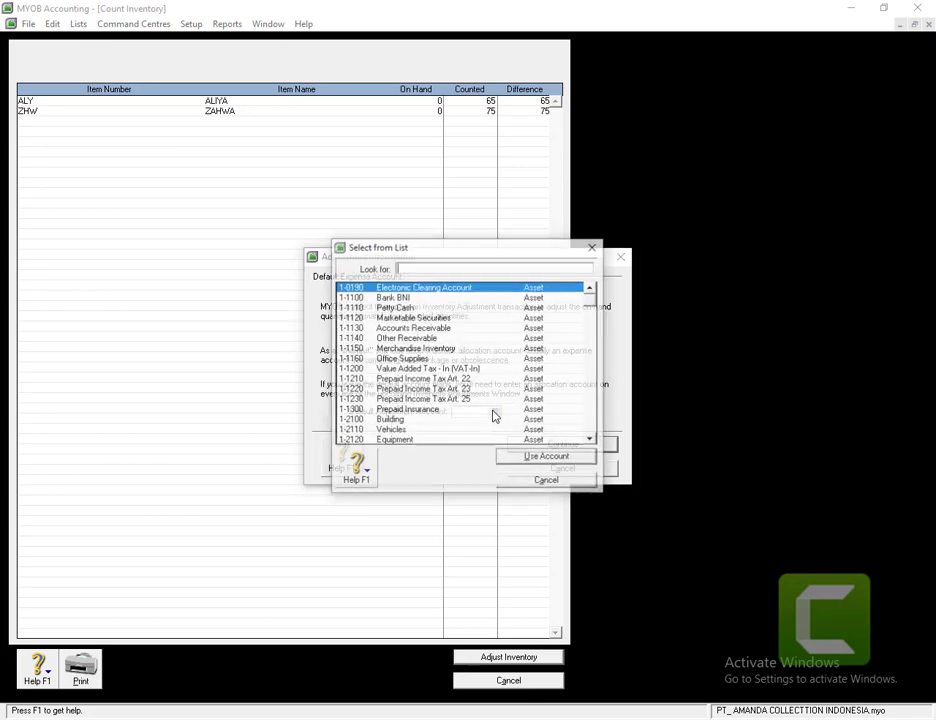
pyautogui.doubleClick(395, 349)
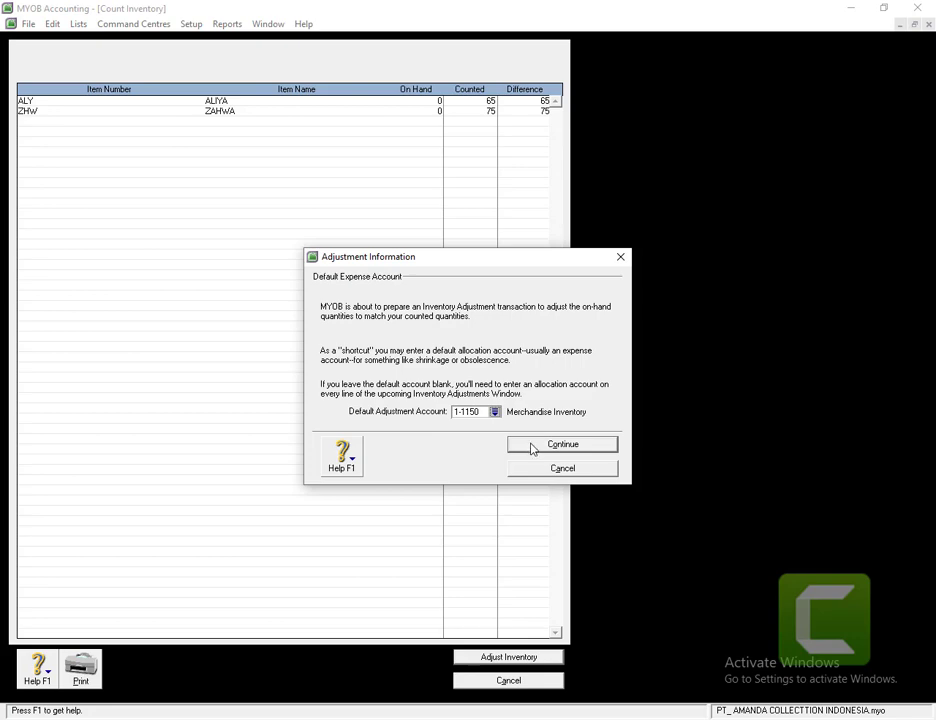
pyautogui.click(532, 446)
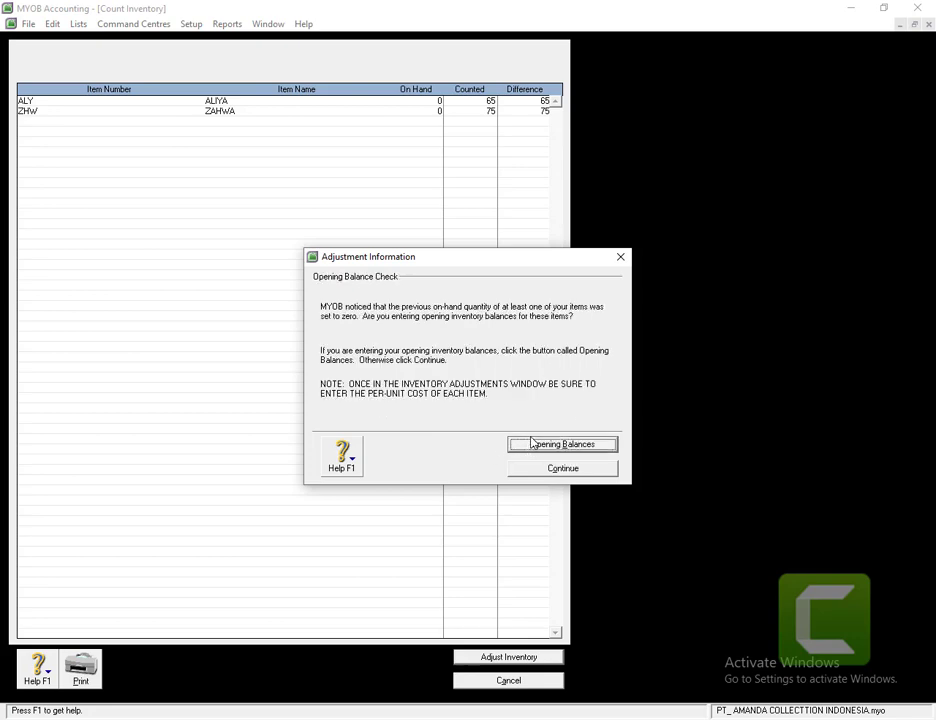
pyautogui.click(560, 444)
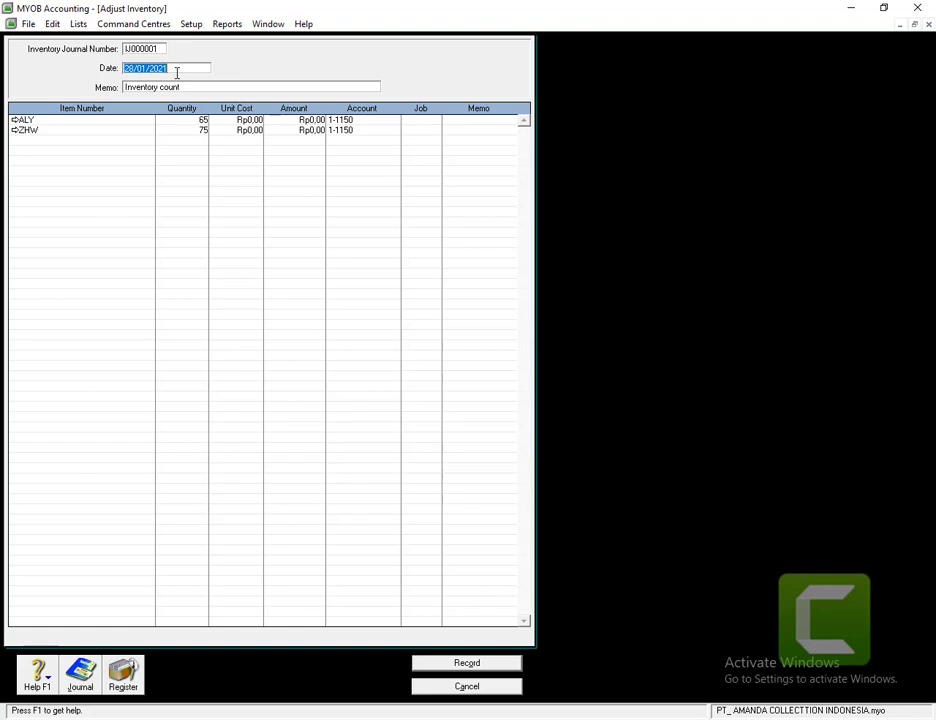
# - Try adjustment dates 01/12/2013, 31/11/2013 and 01/11/2013, each drawing the financial-year warning
pyautogui.write('01/12')
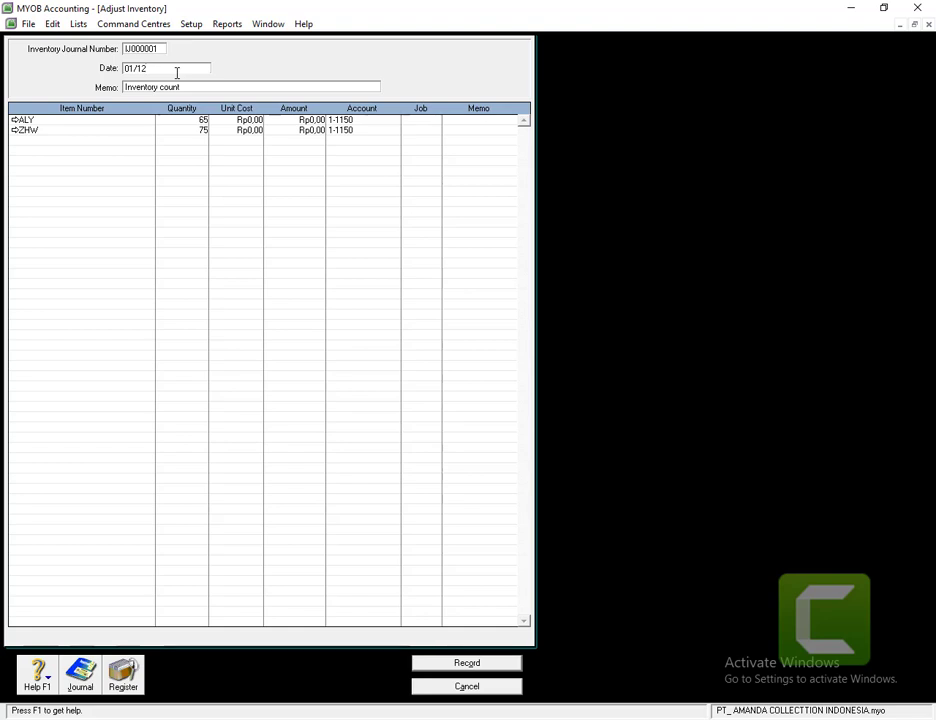
pyautogui.write('/2013')
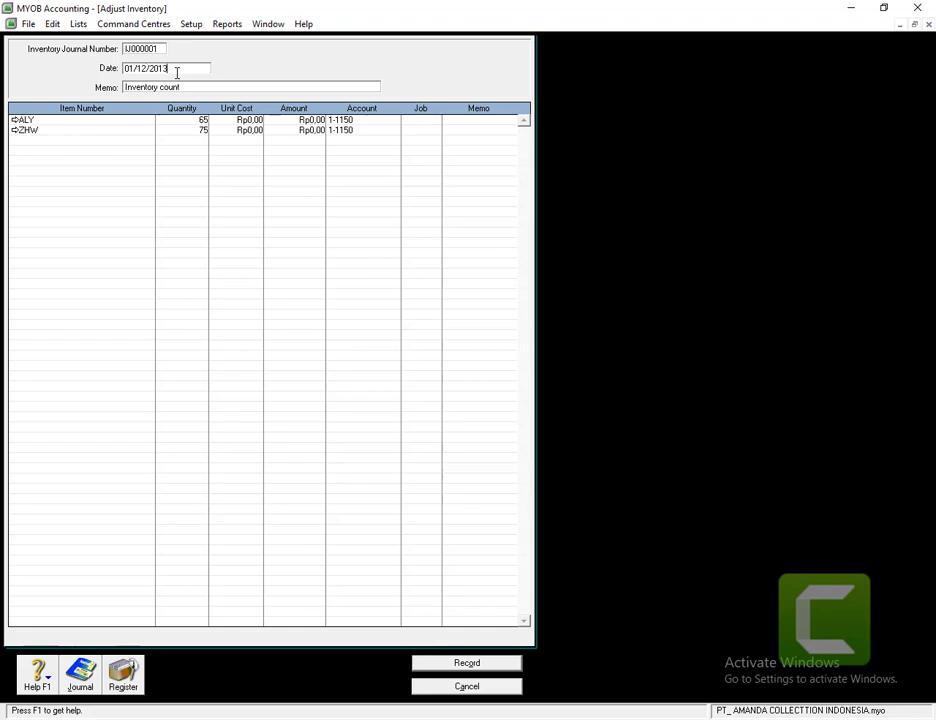
pyautogui.press('Tab')
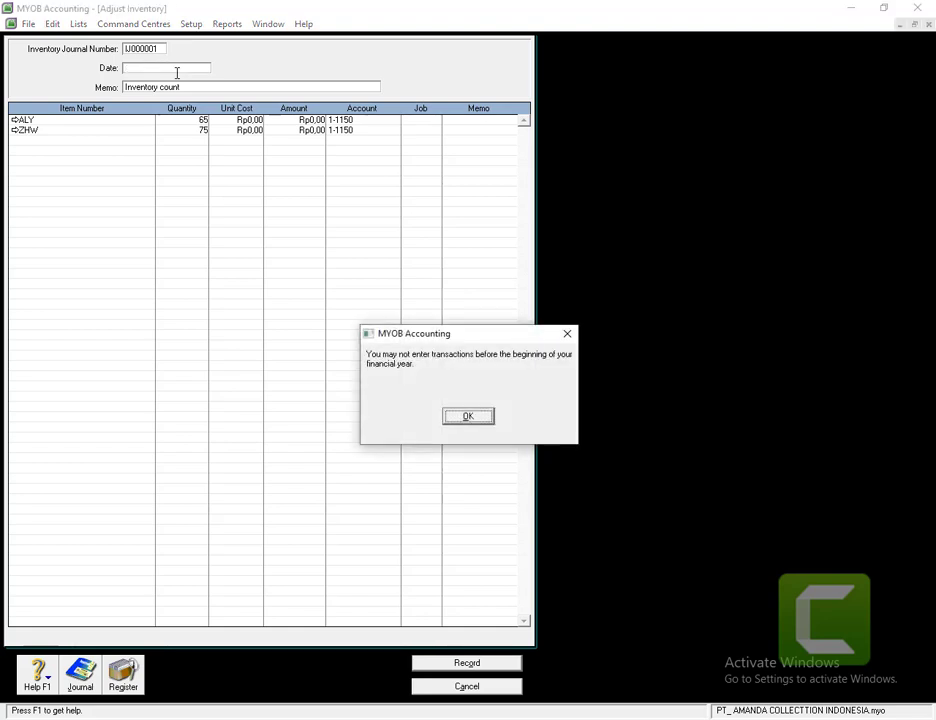
pyautogui.click(453, 418)
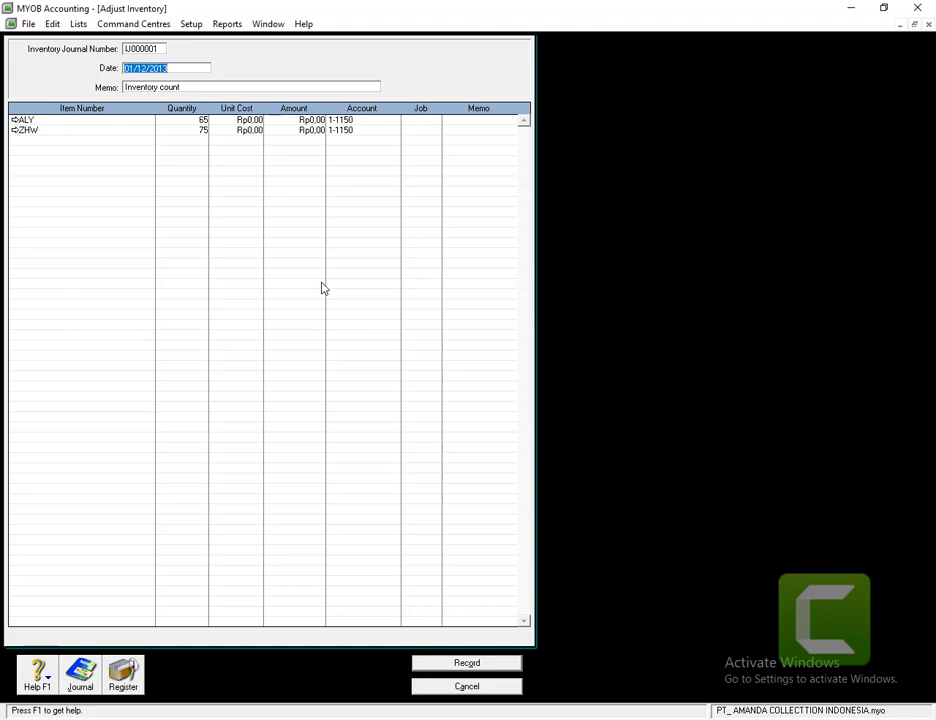
pyautogui.write('01/12/2013')
pyautogui.press('Tab')
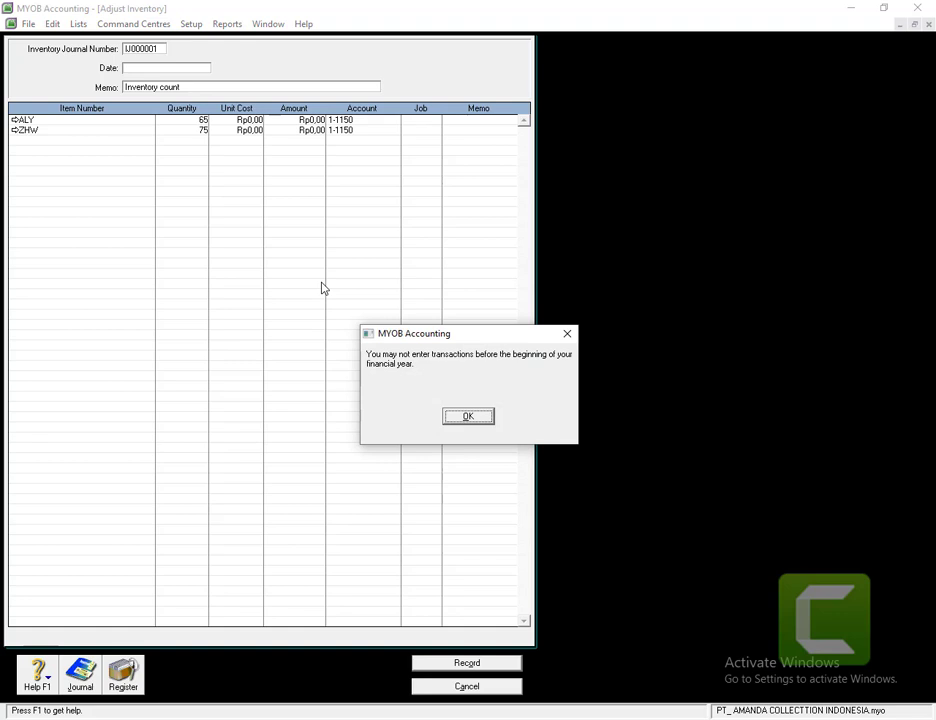
pyautogui.click(466, 417)
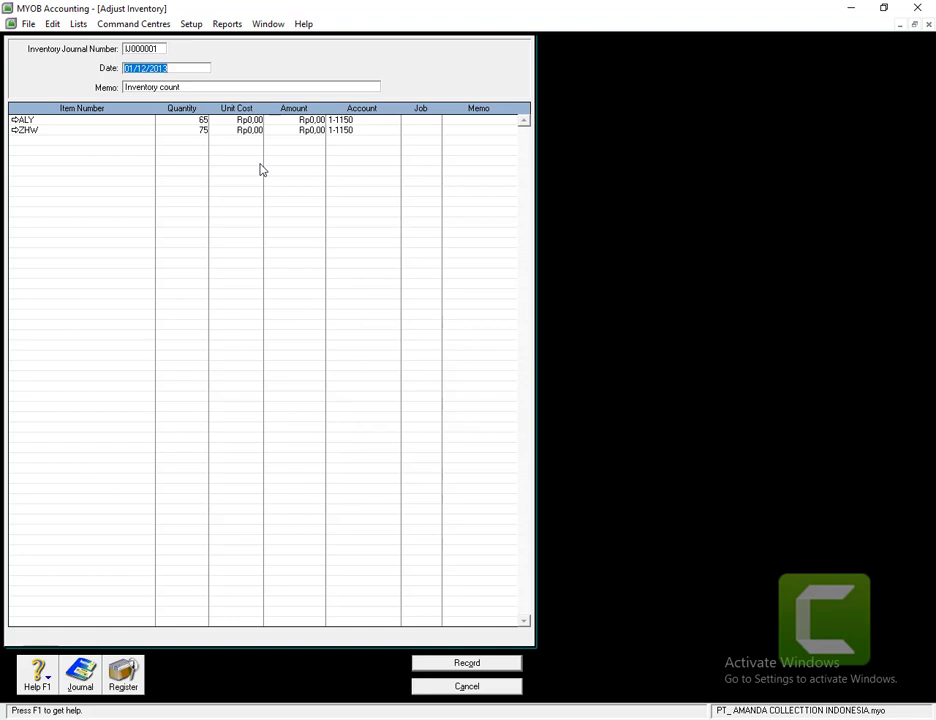
pyautogui.write('31/11/2013')
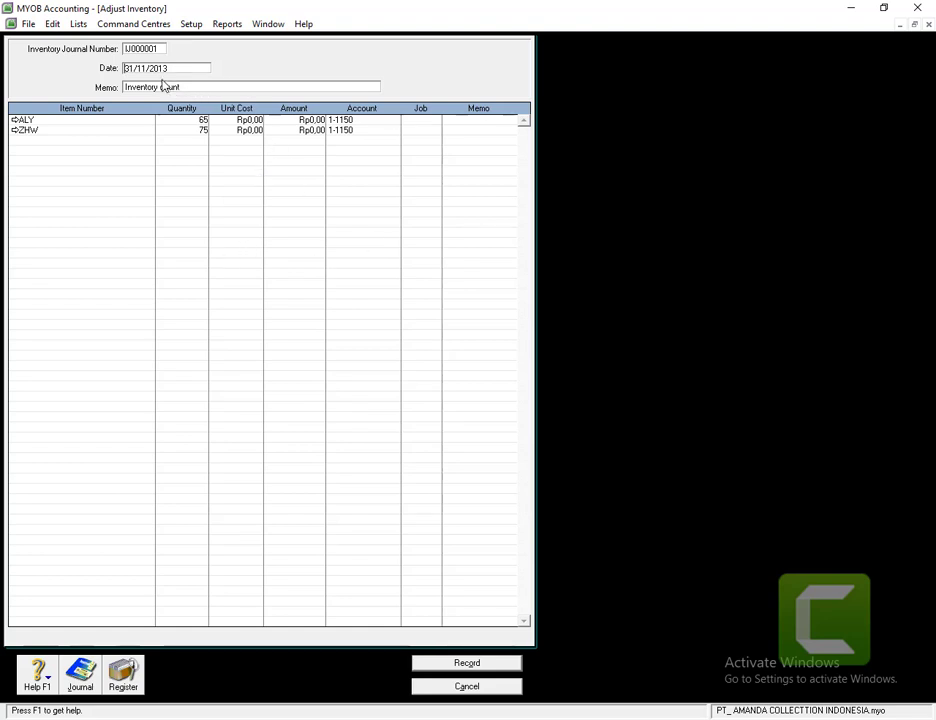
pyautogui.moveTo(170, 68); pyautogui.dragTo(123, 69)
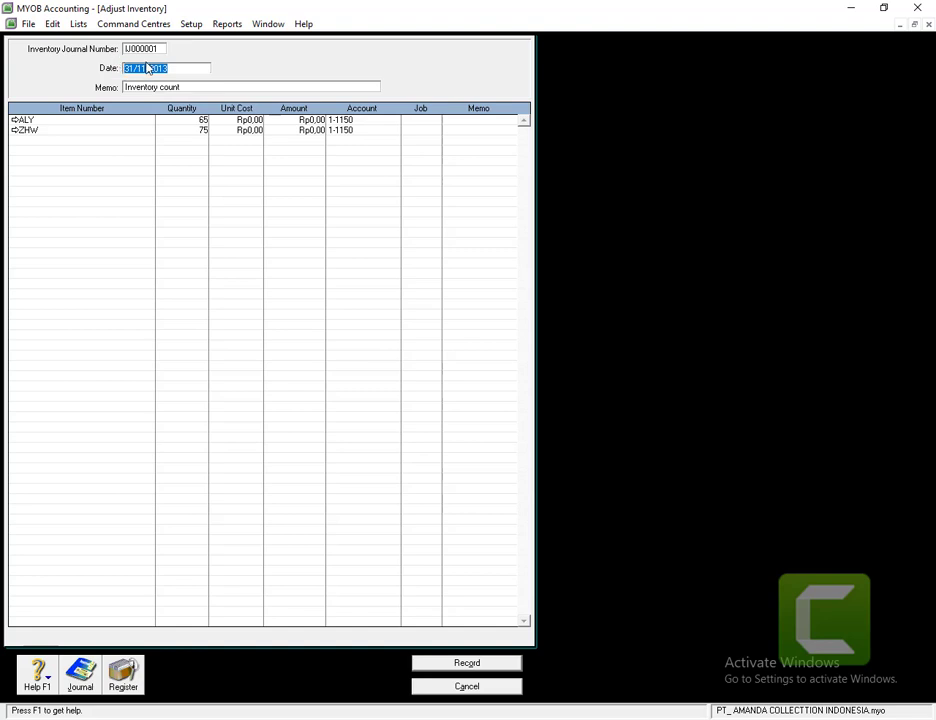
pyautogui.write('01/11/2013')
pyautogui.press('Tab')
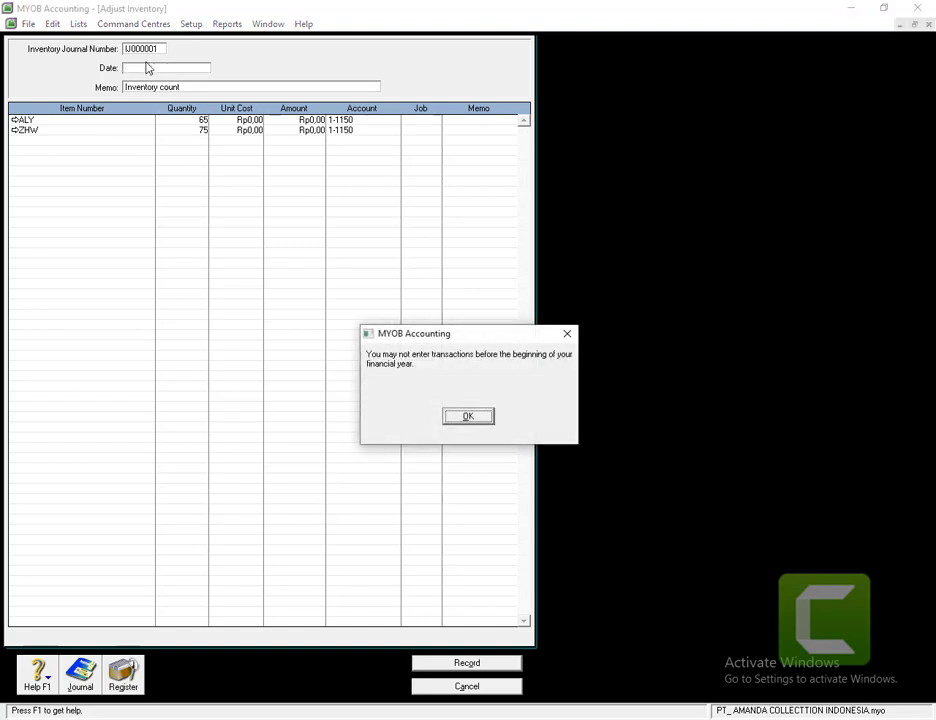
pyautogui.click(469, 417)
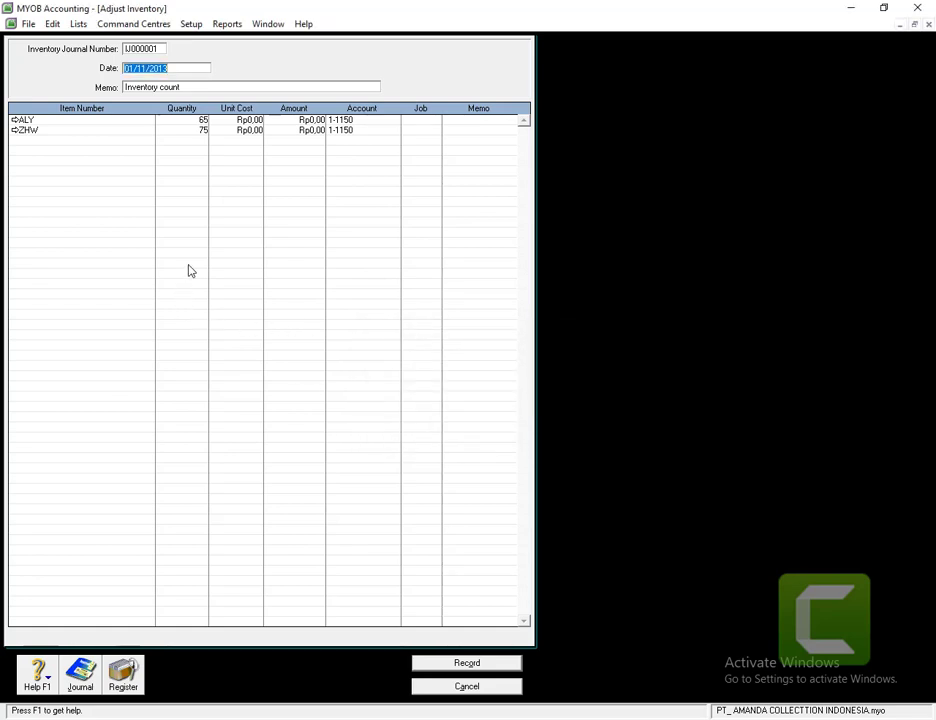
# - Try adjustment dates 30/11/2013, 01/12/2018 and 30/11/2018, dismissing each financial-year warning
pyautogui.click(180, 68)
pyautogui.press('BackSpace')
pyautogui.press('Tab')
pyautogui.press('Return')
pyautogui.click(163, 68)
pyautogui.press('BackSpace')
pyautogui.press('BackSpace')
pyautogui.press('BackSpace')
pyautogui.press('BackSpace')
pyautogui.press('BackSpace')
pyautogui.press('BackSpace')
pyautogui.press('BackSpace')
pyautogui.press('BackSpace')
pyautogui.press('BackSpace')
pyautogui.press('BackSpace')
pyautogui.write('12/2018')
pyautogui.press('Tab')
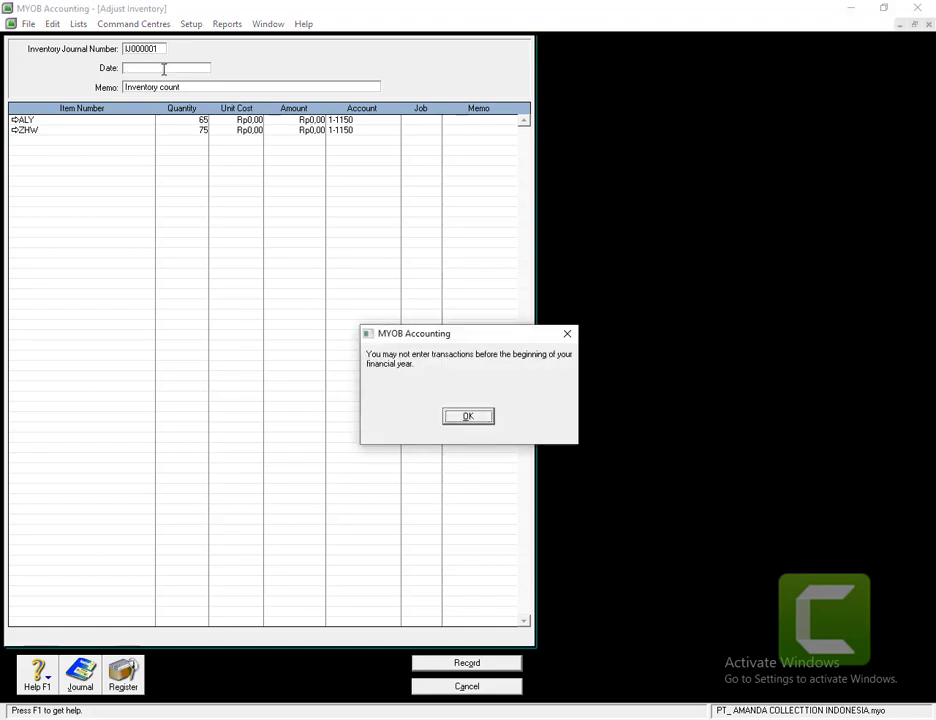
pyautogui.press('Return')
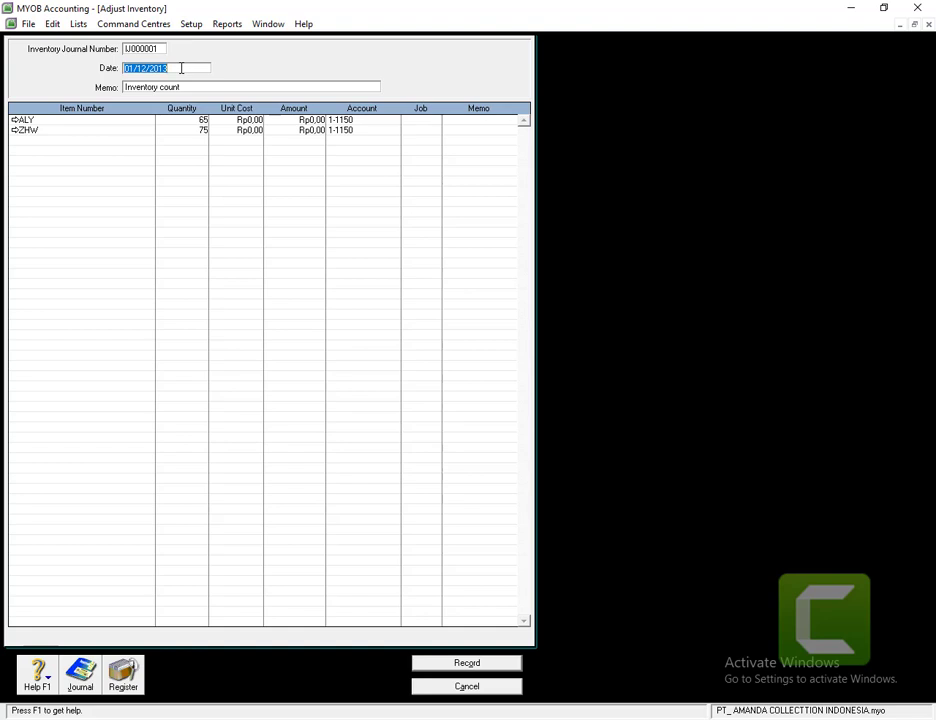
pyautogui.write('30/11/2018')
pyautogui.press('Tab')
pyautogui.press('Return')
# - Cancel the Adjust Inventory window without recording the adjustment
pyautogui.click(152, 89)
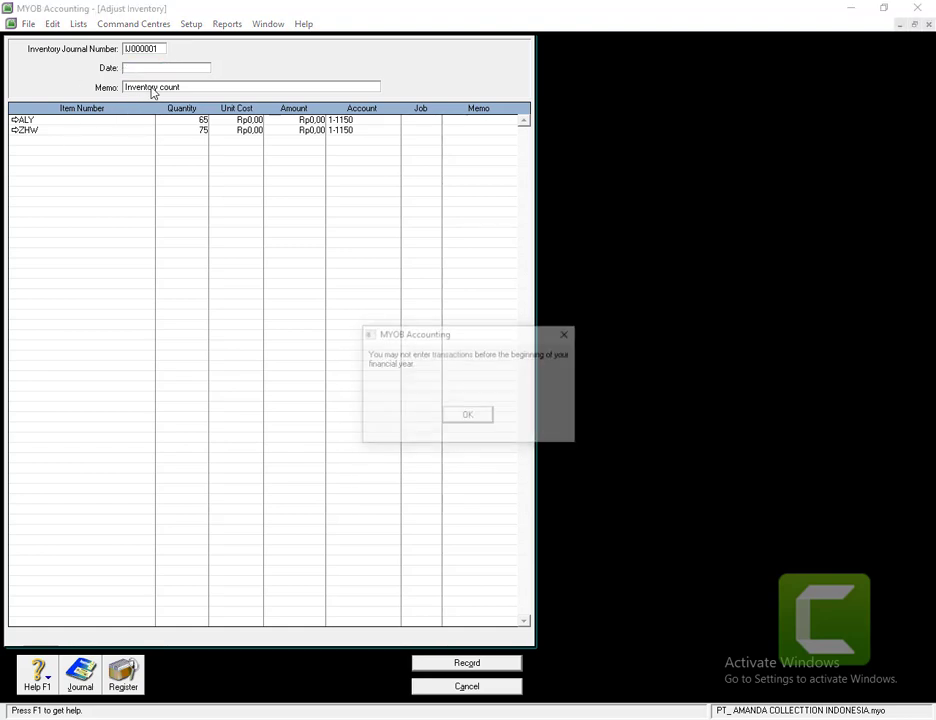
pyautogui.click(152, 52)
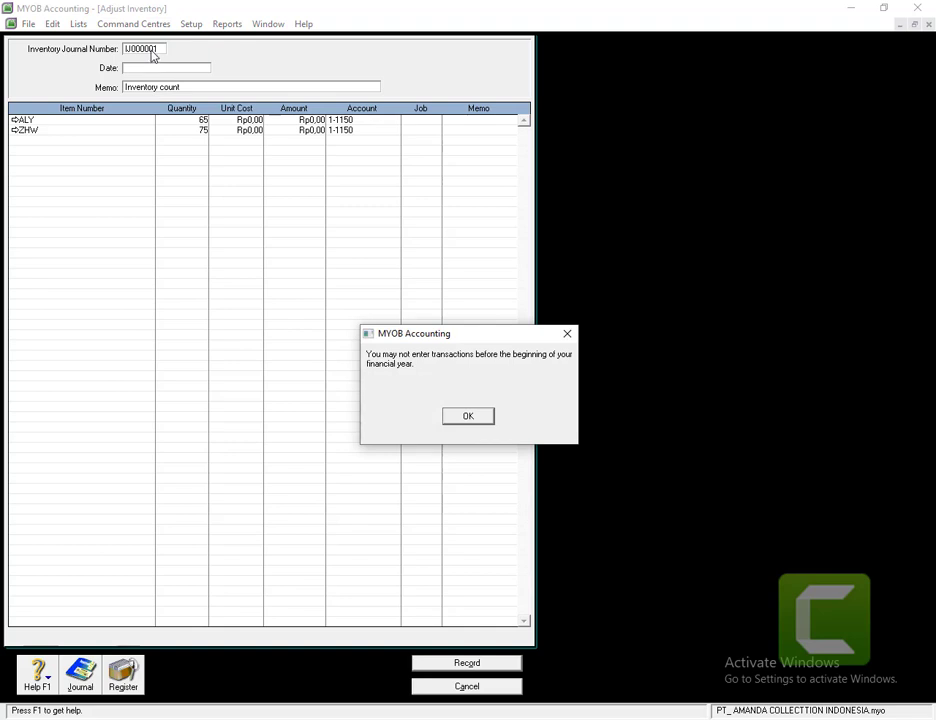
pyautogui.click(468, 415)
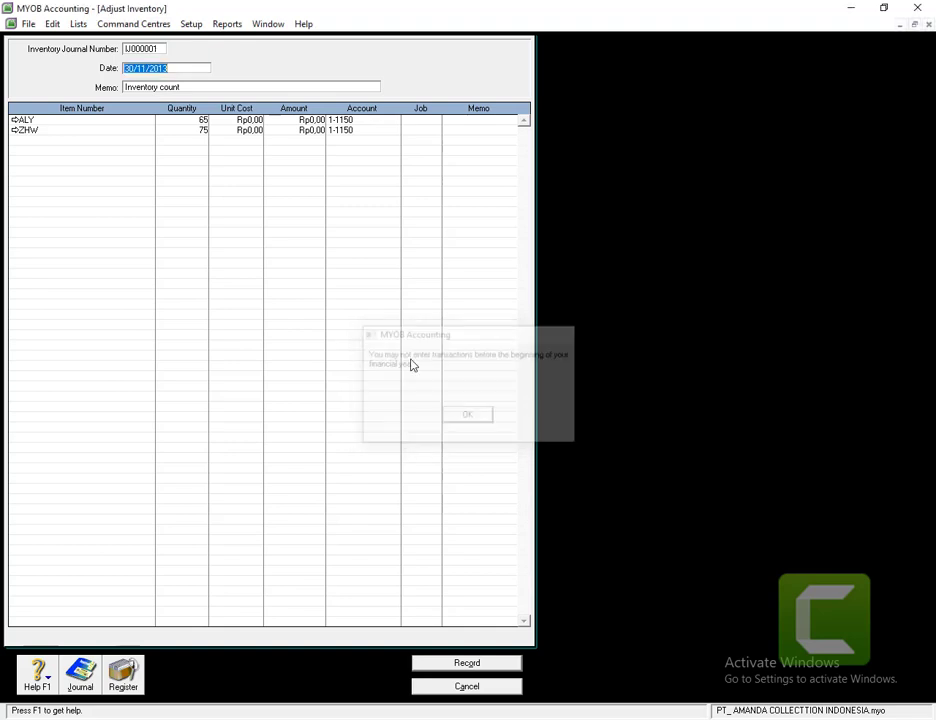
pyautogui.click(156, 52)
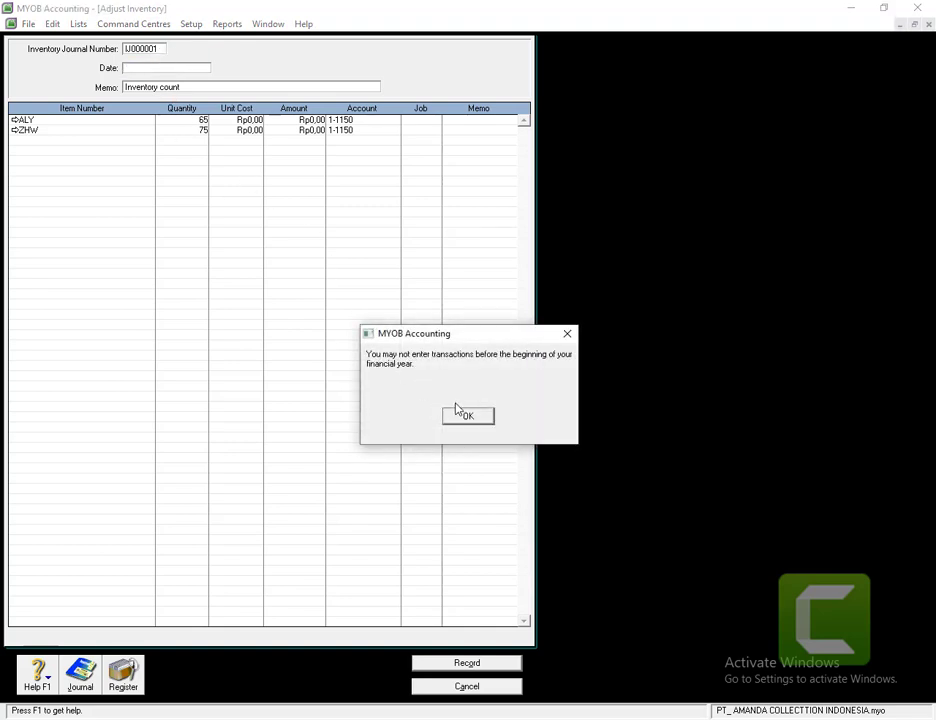
pyautogui.click(467, 416)
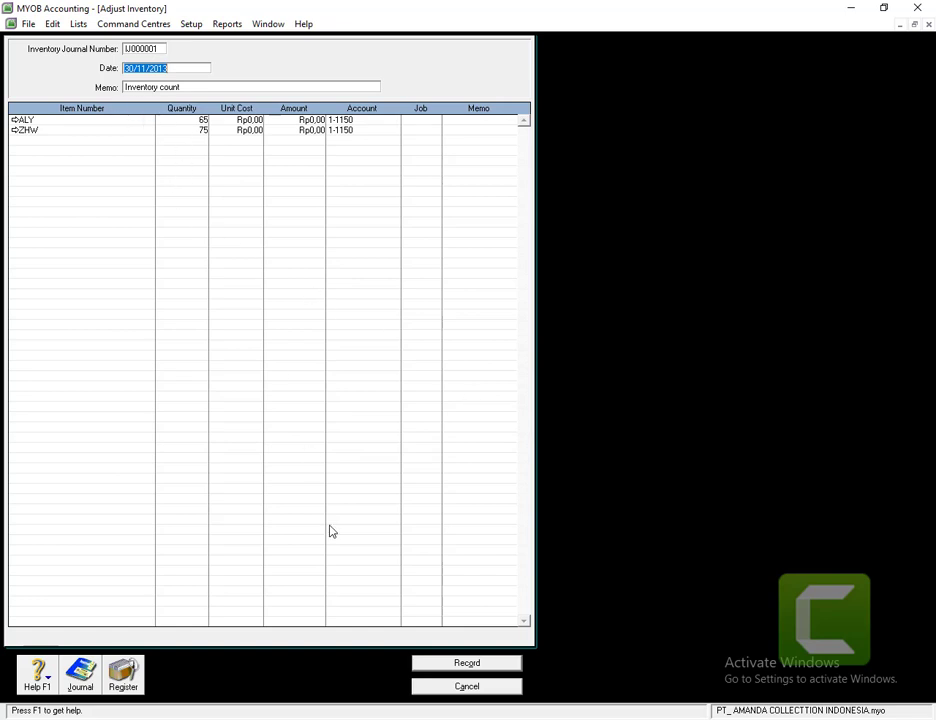
pyautogui.click(467, 686)
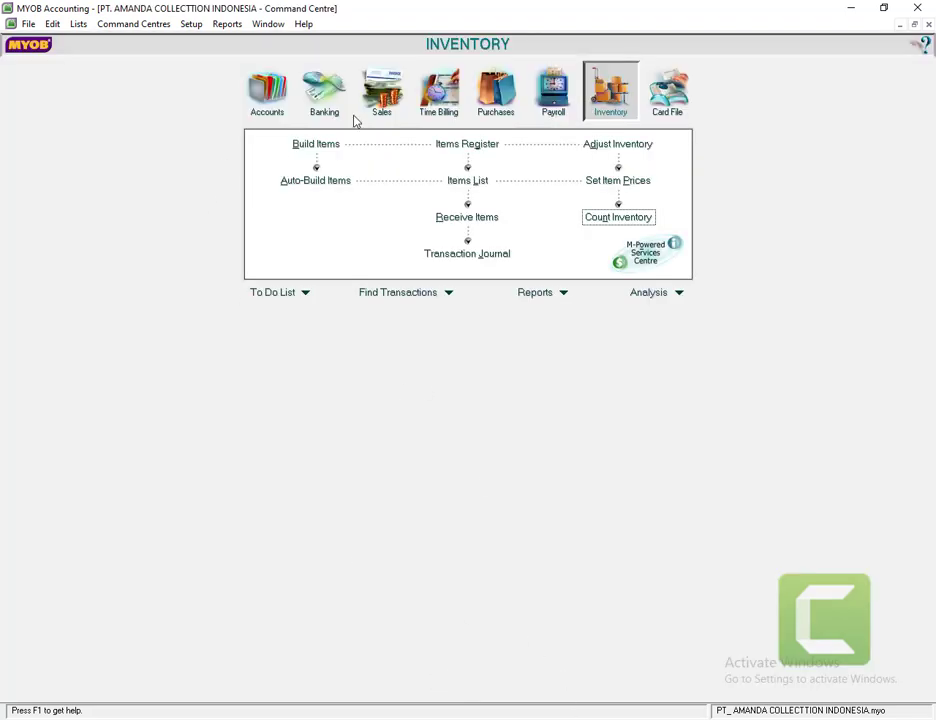
pyautogui.click(188, 26)
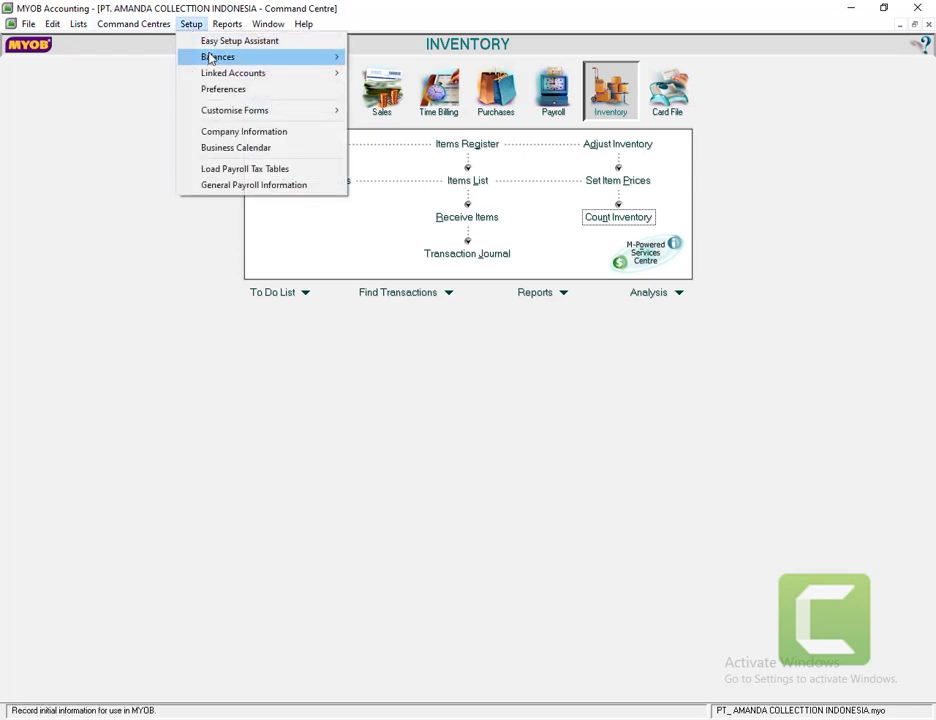
pyautogui.click(235, 135)
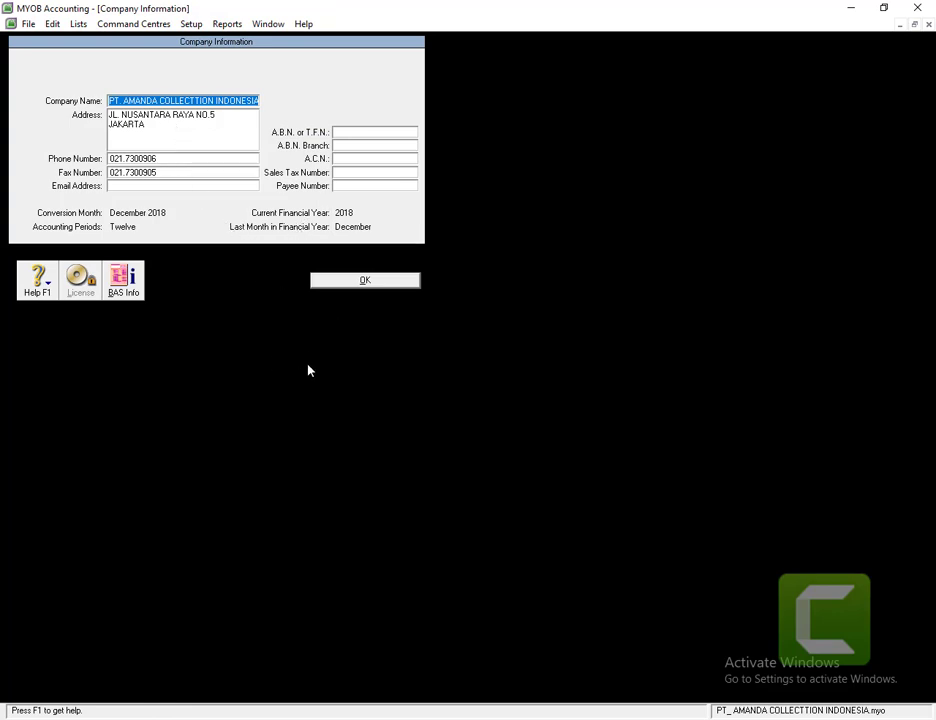
pyautogui.click(355, 281)
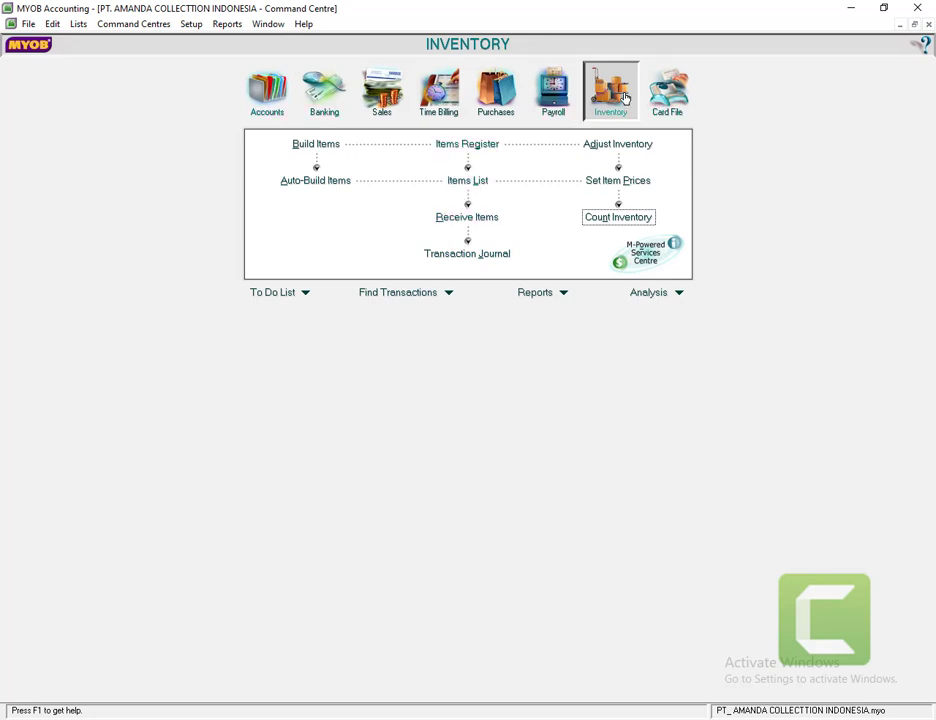
# - On the count sheet, enter counted quantities of 65 for ALY and 75 for ZHW, then request the adjustment
pyautogui.click(609, 219)
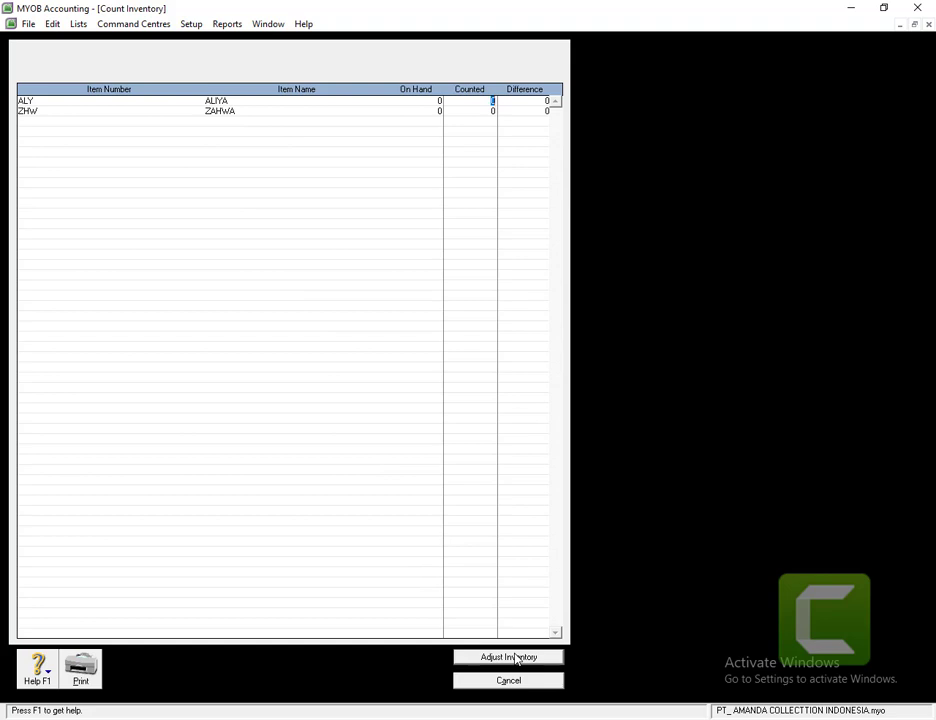
pyautogui.write('565')
pyautogui.click(476, 112)
pyautogui.write('45')
pyautogui.click(522, 658)
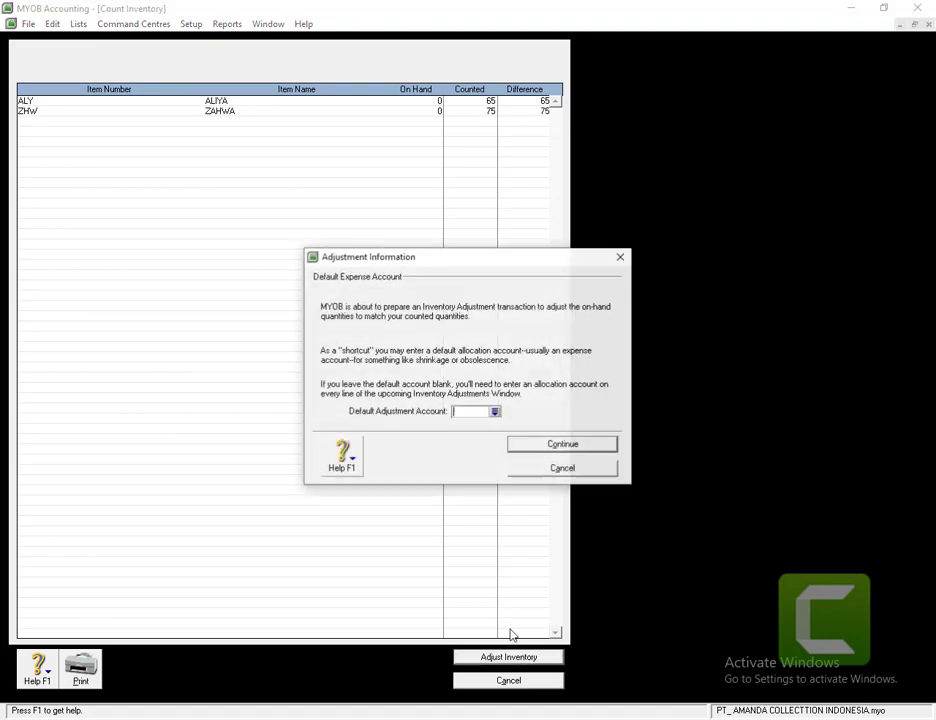
# - Record the counts as opening balances against 1-1150 Merchandise Inventory, dated 01/12/2018
pyautogui.click(494, 411)
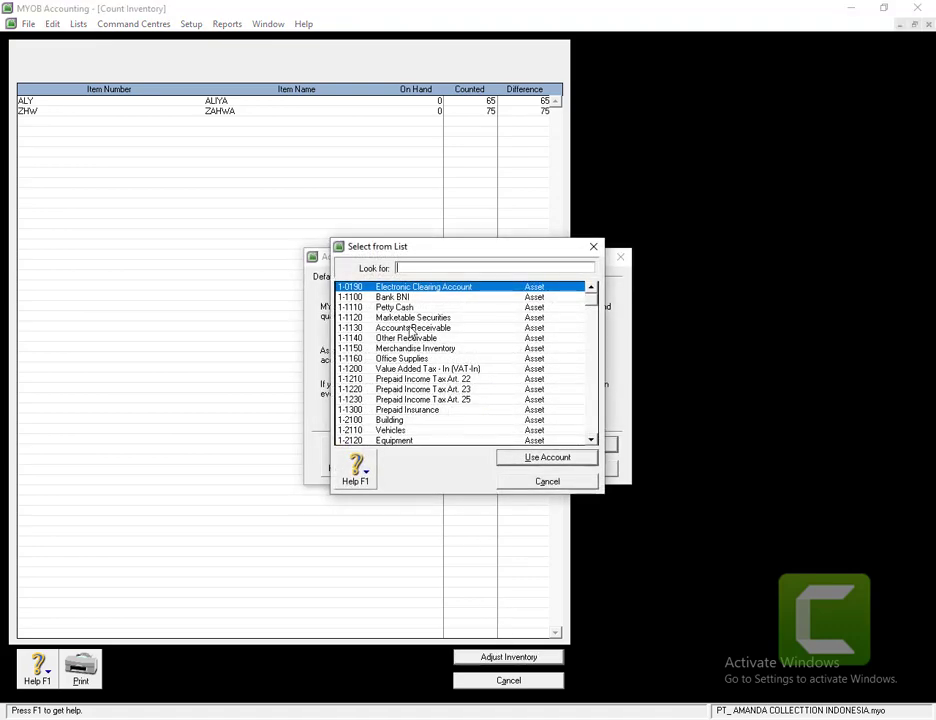
pyautogui.doubleClick(417, 349)
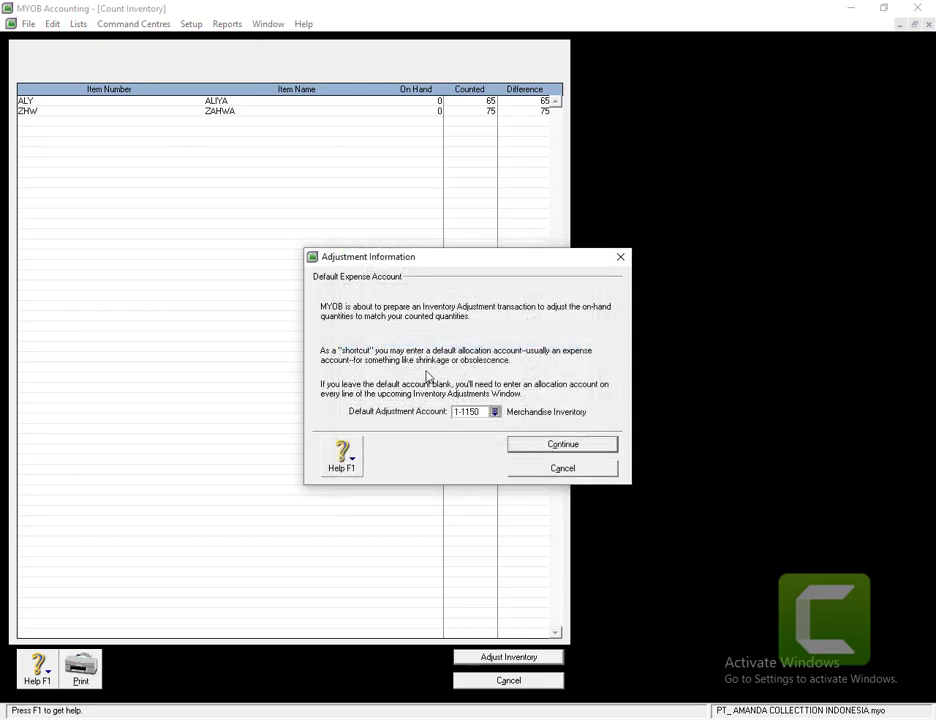
pyautogui.click(539, 445)
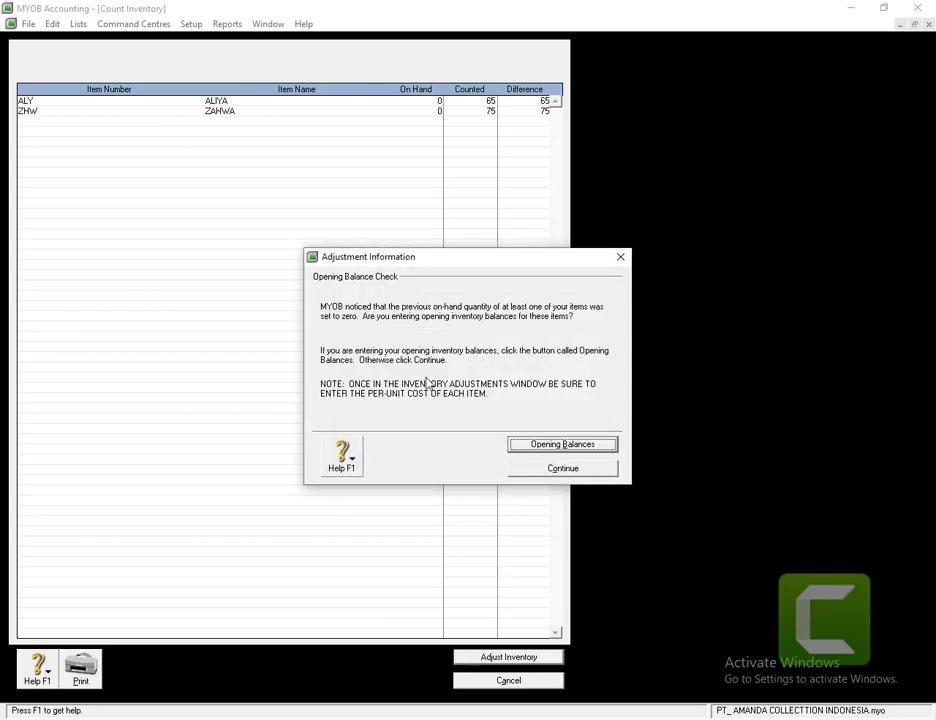
pyautogui.click(539, 445)
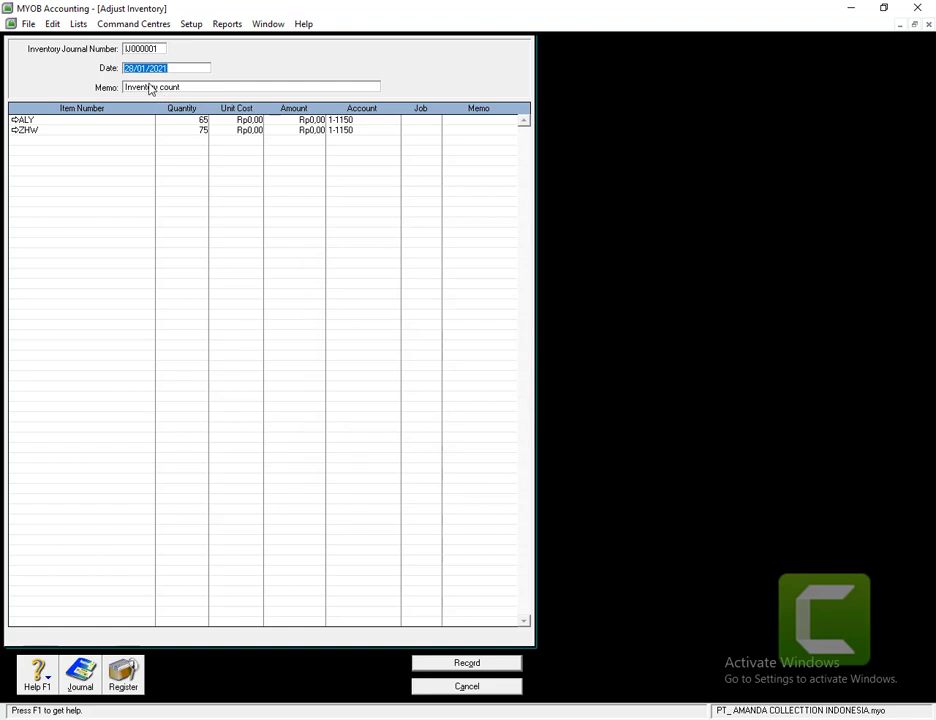
pyautogui.write('01/12/2018')
pyautogui.press('Tab')
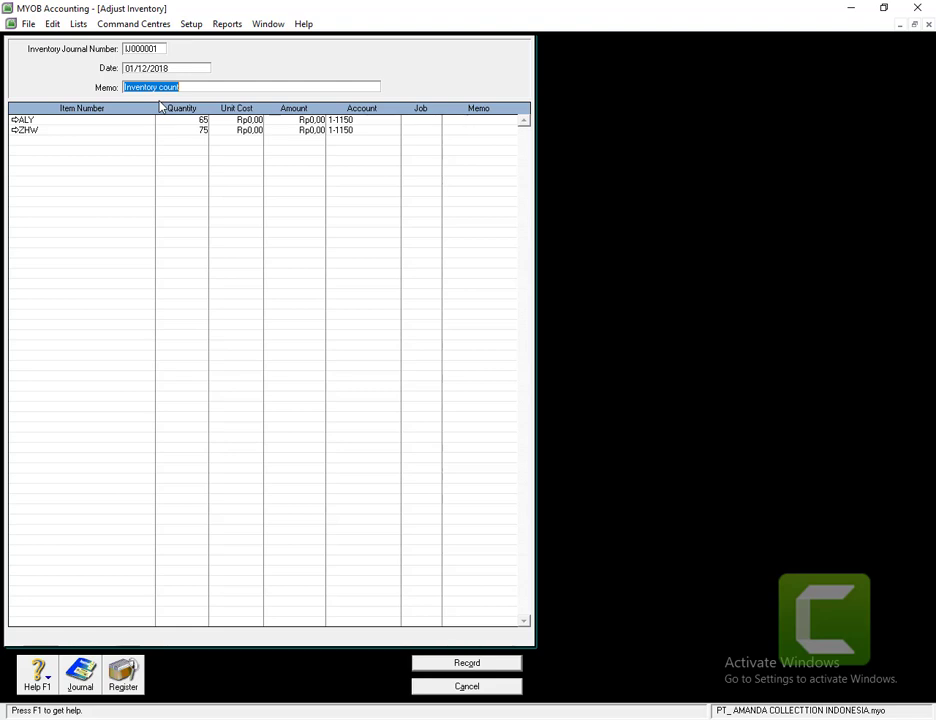
# - Set the memo to 'SALDO AWAL PERSEDIAAN' and record adjustment IJ000001 for ALY 65 and ZHW 75
pyautogui.write('SALDO AWAL PERSEDIAAN')
pyautogui.click(475, 665)
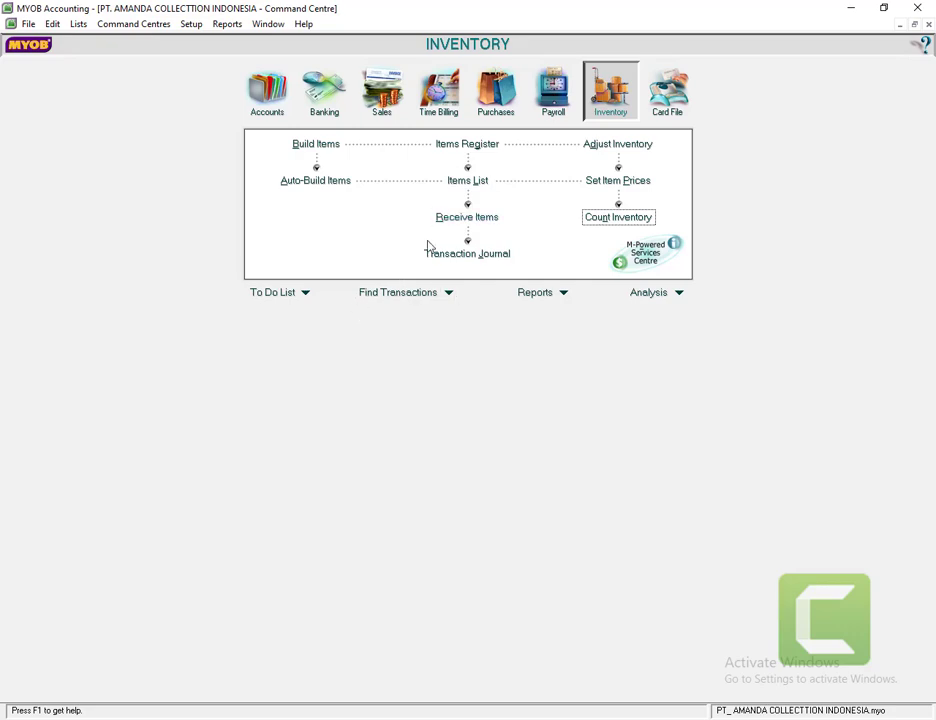
# - Start the Company Data Auditor and advance past account reconciliation to the transaction review
pyautogui.click(245, 96)
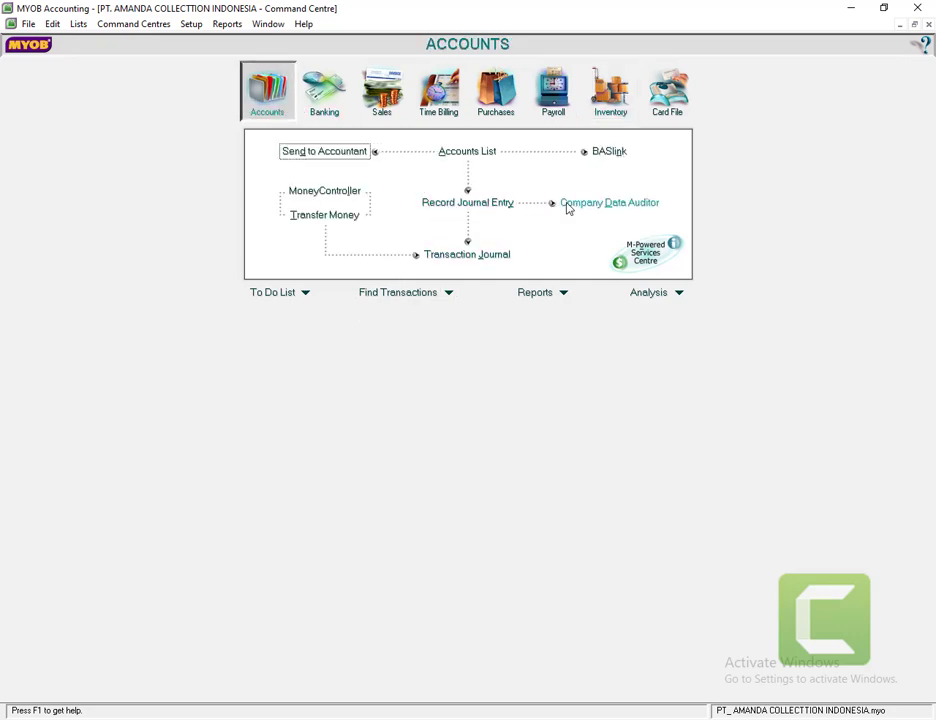
pyautogui.click(581, 205)
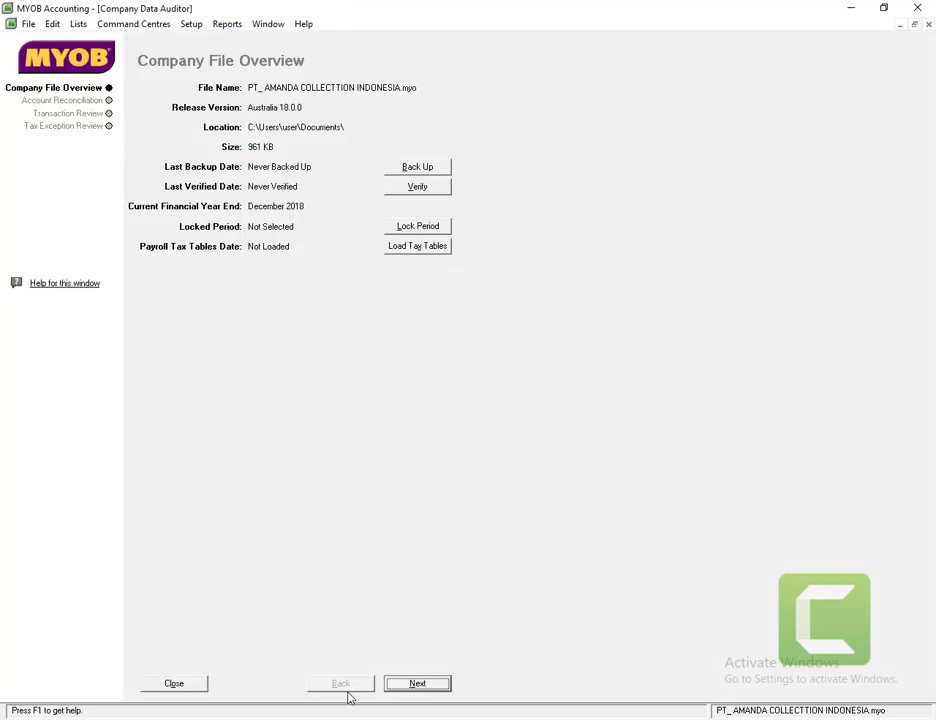
pyautogui.click(412, 685)
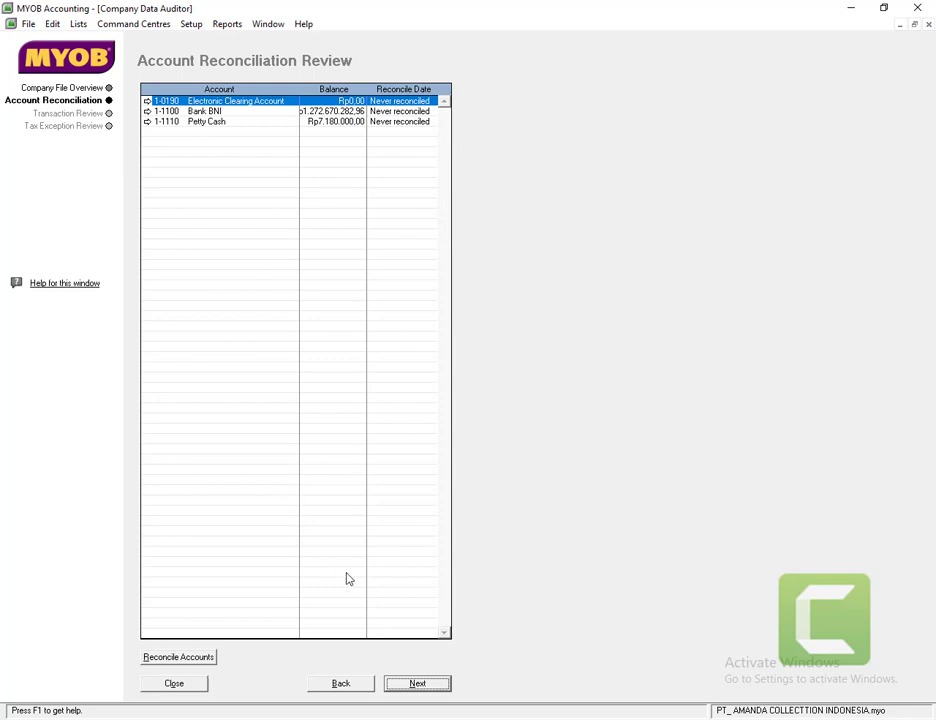
pyautogui.click(409, 688)
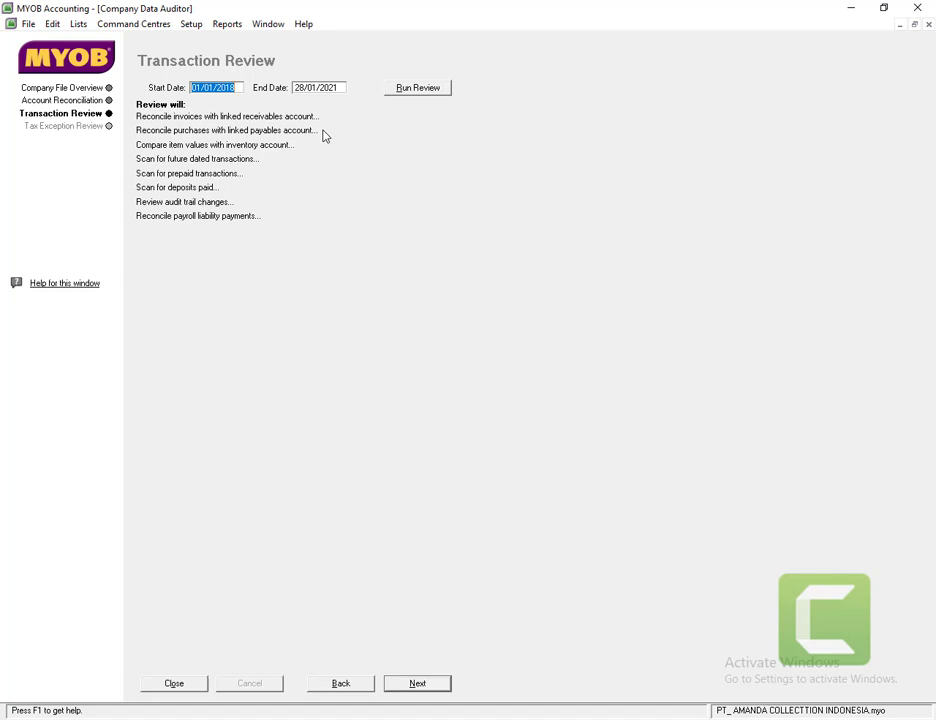
# - Run the transaction review to 31/12/2018 and view the Rp373.000.000,00 inventory value exception
pyautogui.click(319, 88)
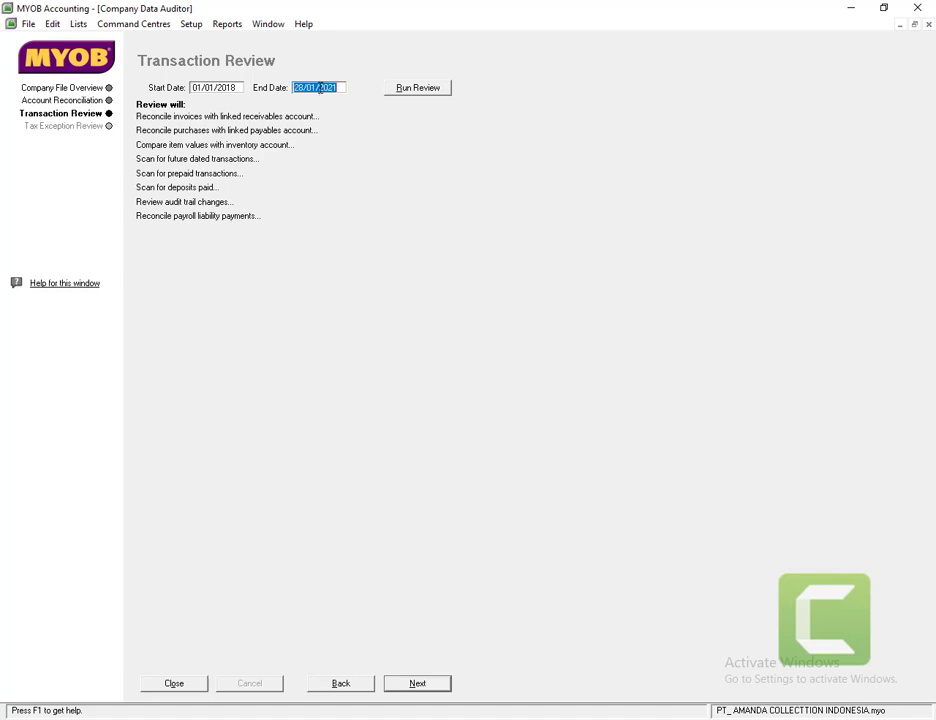
pyautogui.write('31/12/2018')
pyautogui.click(404, 94)
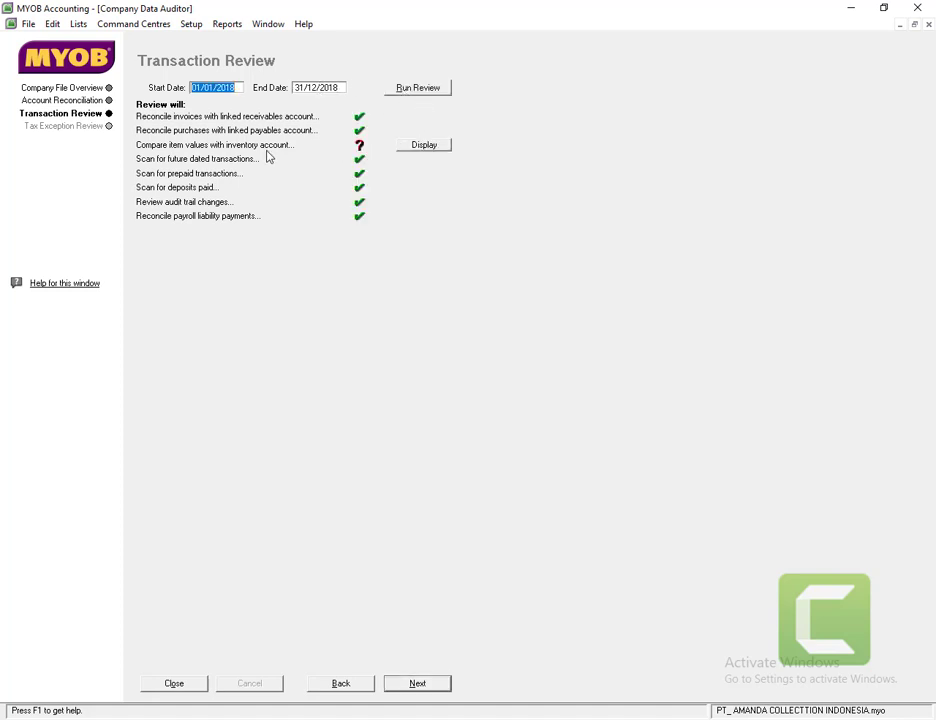
pyautogui.click(416, 148)
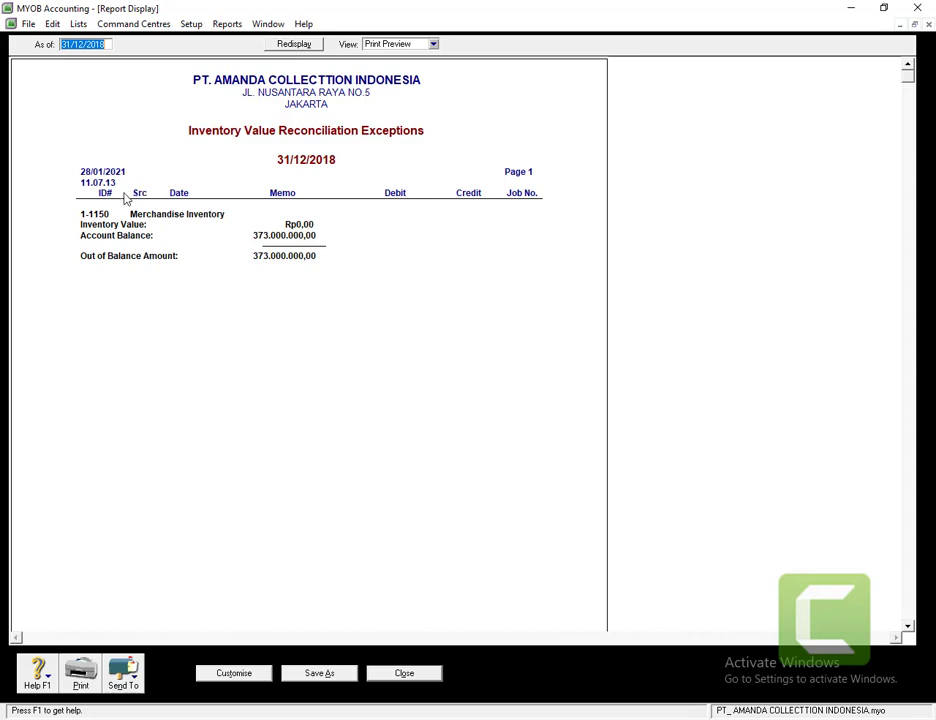
pyautogui.click(404, 675)
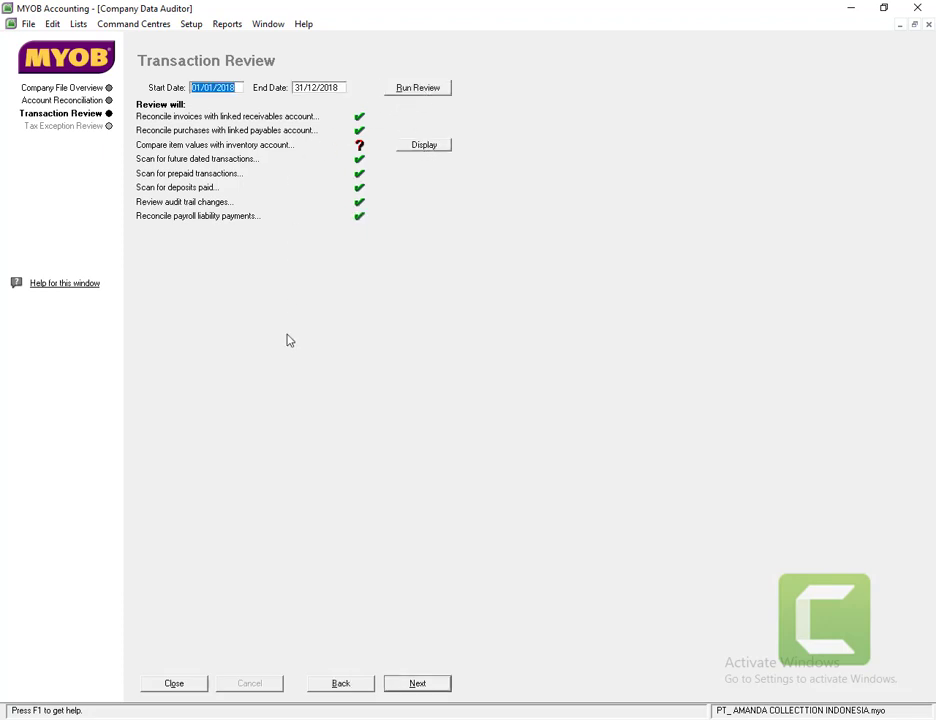
pyautogui.click(416, 683)
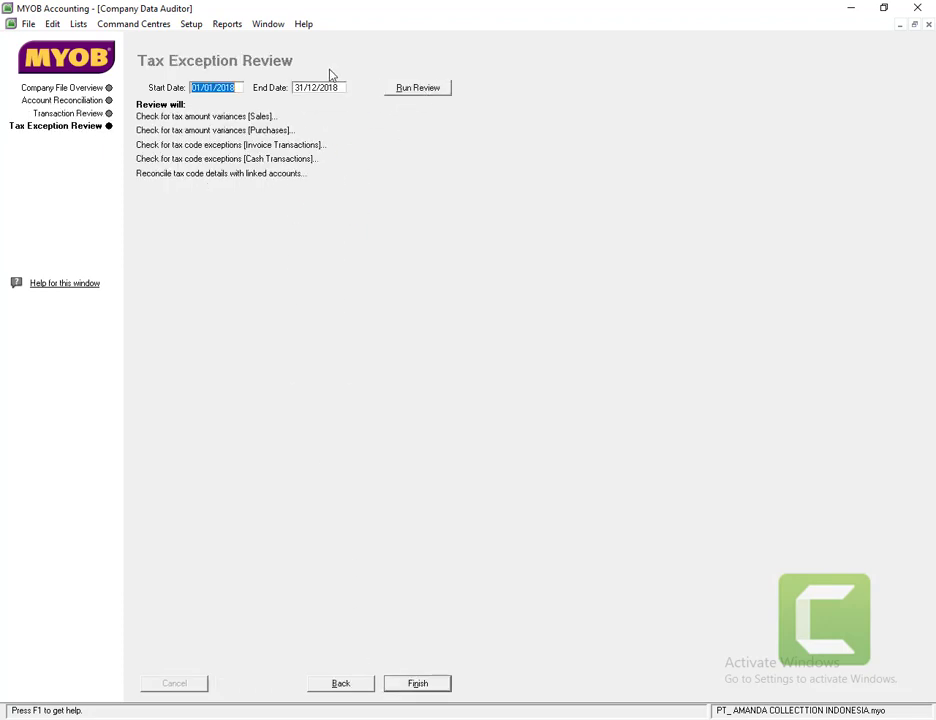
# - Run the five tax exception checks, then finish the audit without printing the summary report
pyautogui.click(414, 88)
pyautogui.click(418, 684)
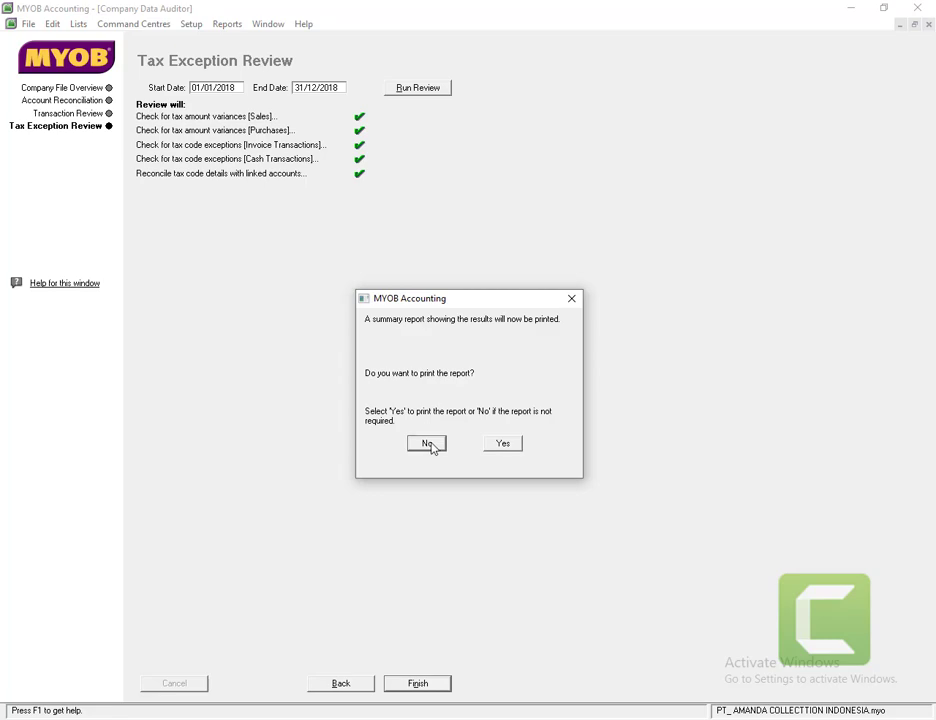
pyautogui.click(431, 447)
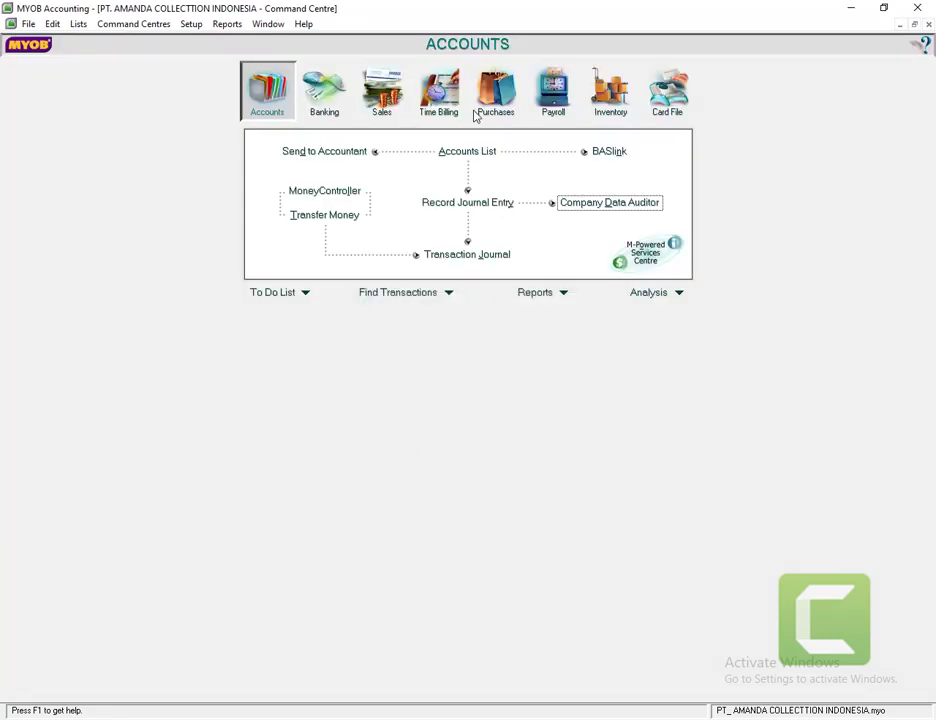
pyautogui.click(607, 101)
# - Confirm ALY shows 65 and ZHW 75 on hand in Items List and Count Inventory, leaving counts unchanged
pyautogui.click(467, 180)
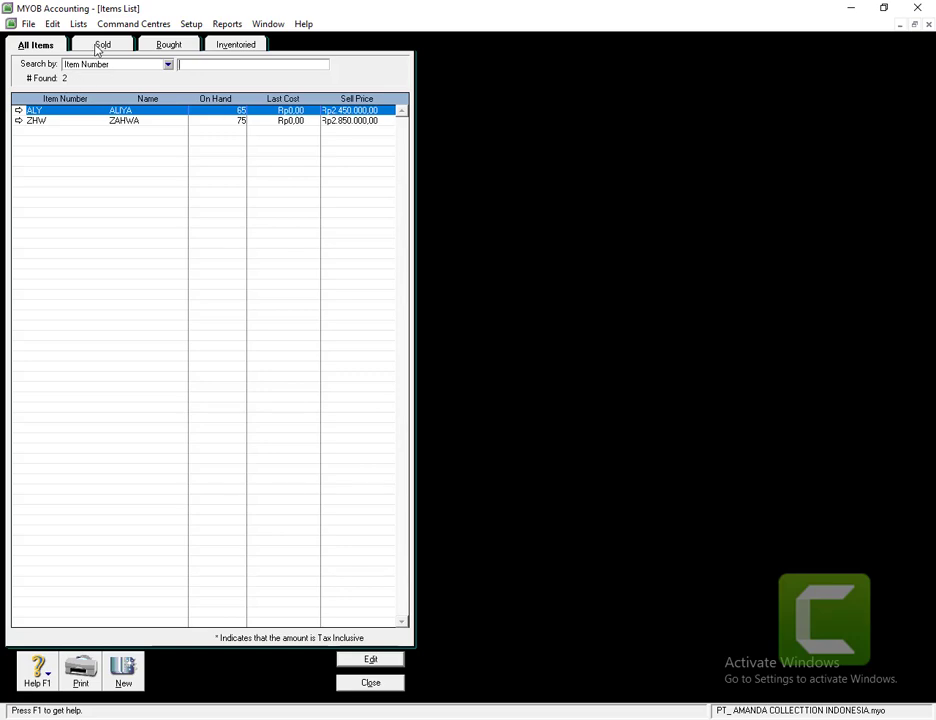
pyautogui.click(348, 683)
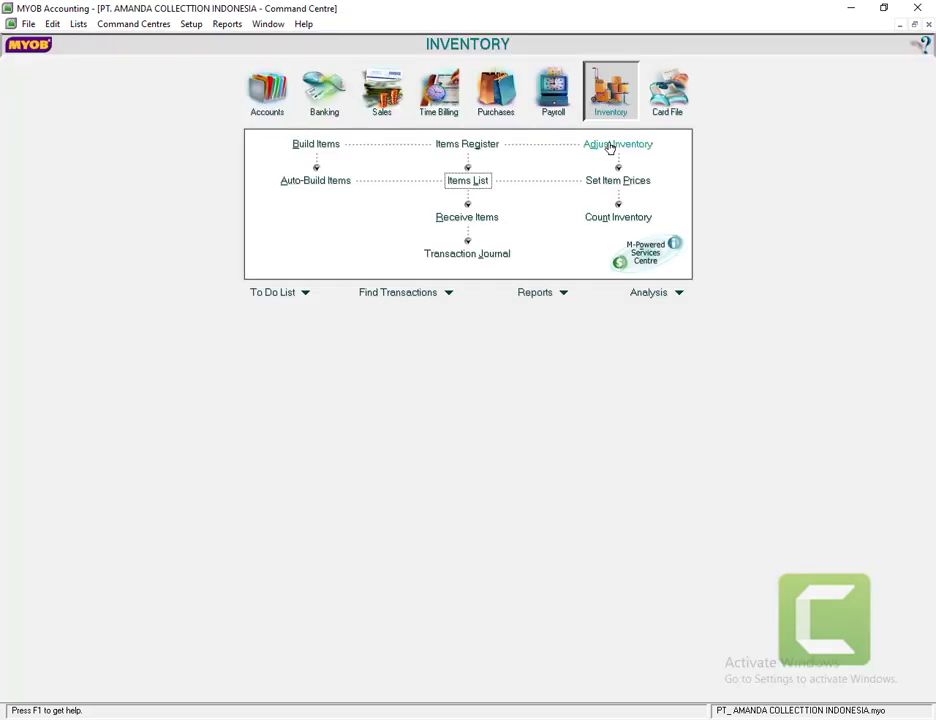
pyautogui.click(617, 221)
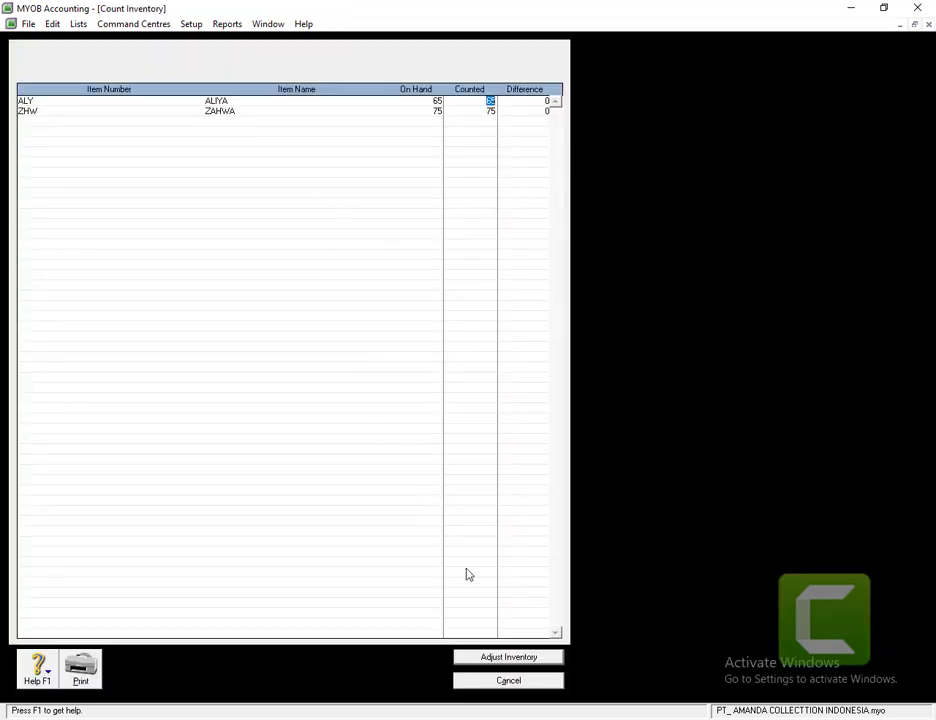
pyautogui.click(510, 684)
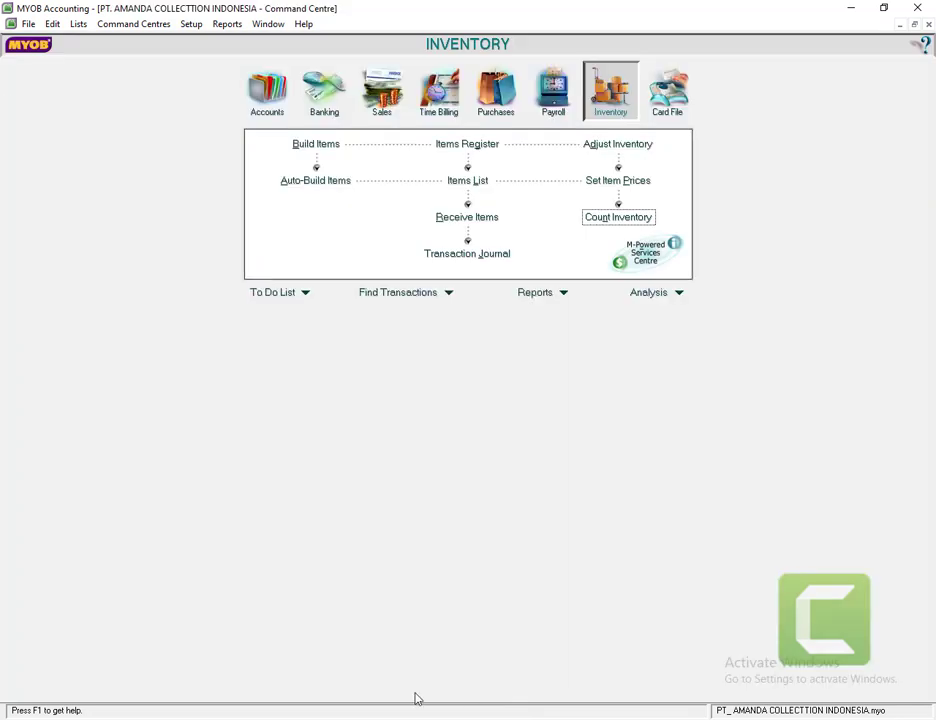
pyautogui.click(464, 256)
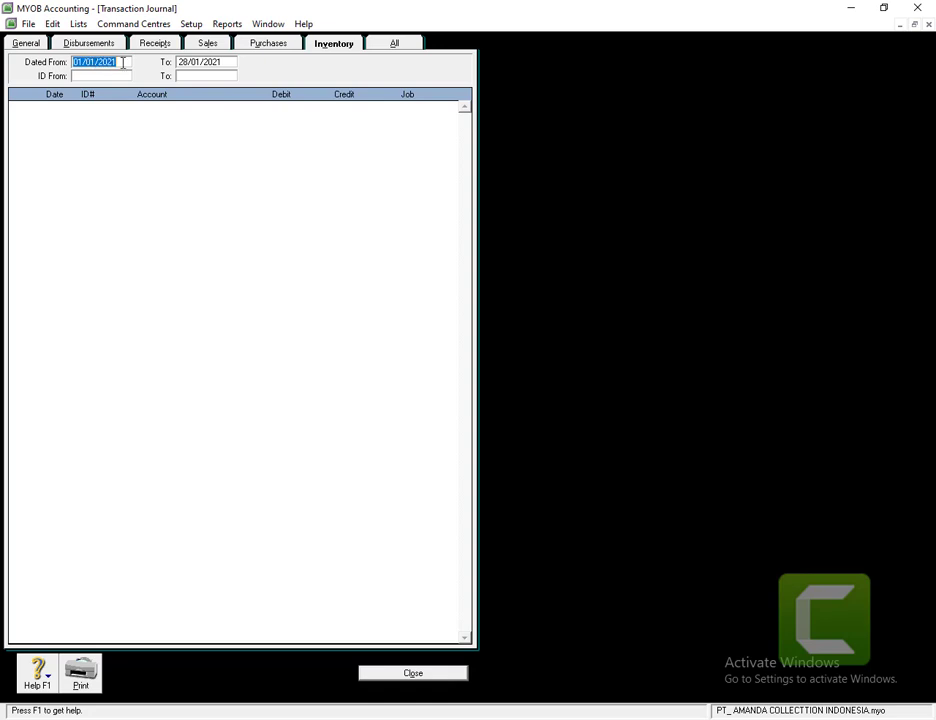
pyautogui.write('01/11/2018')
pyautogui.press('Tab')
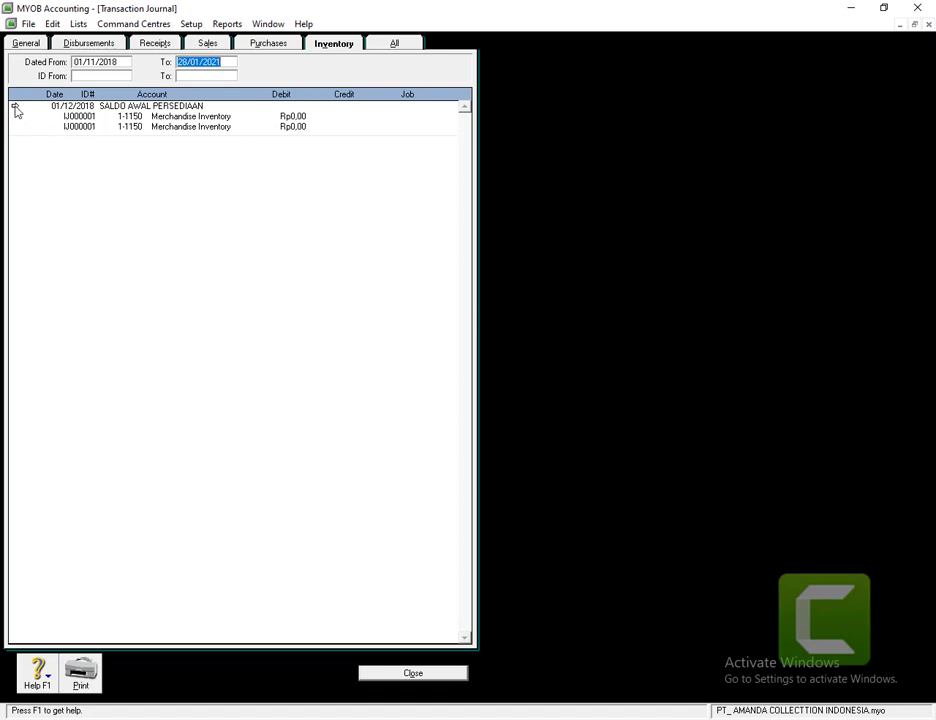
pyautogui.click(15, 107)
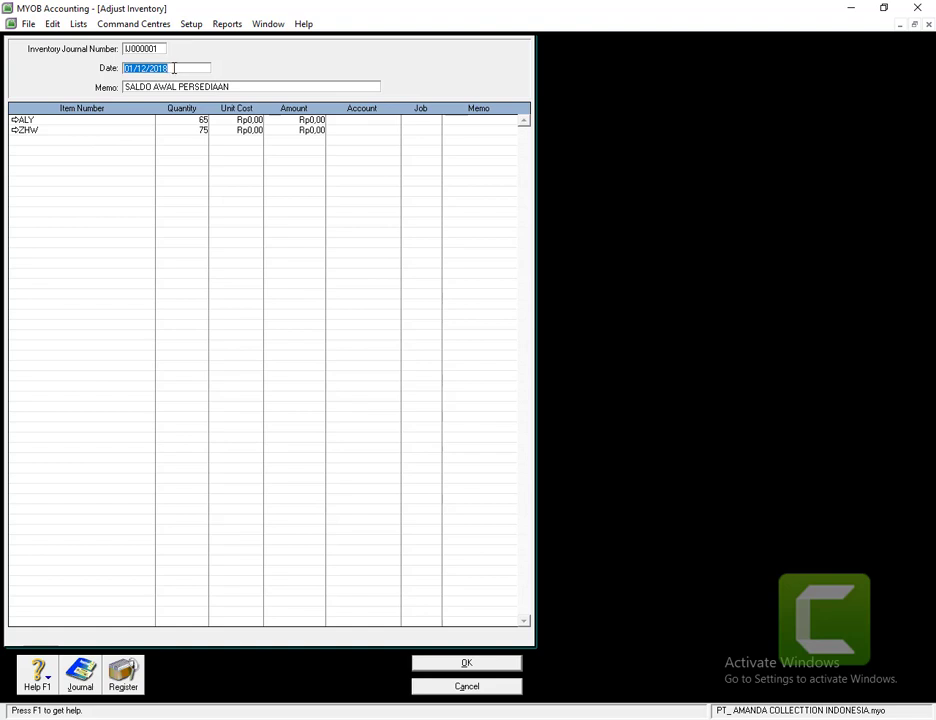
pyautogui.write('1')
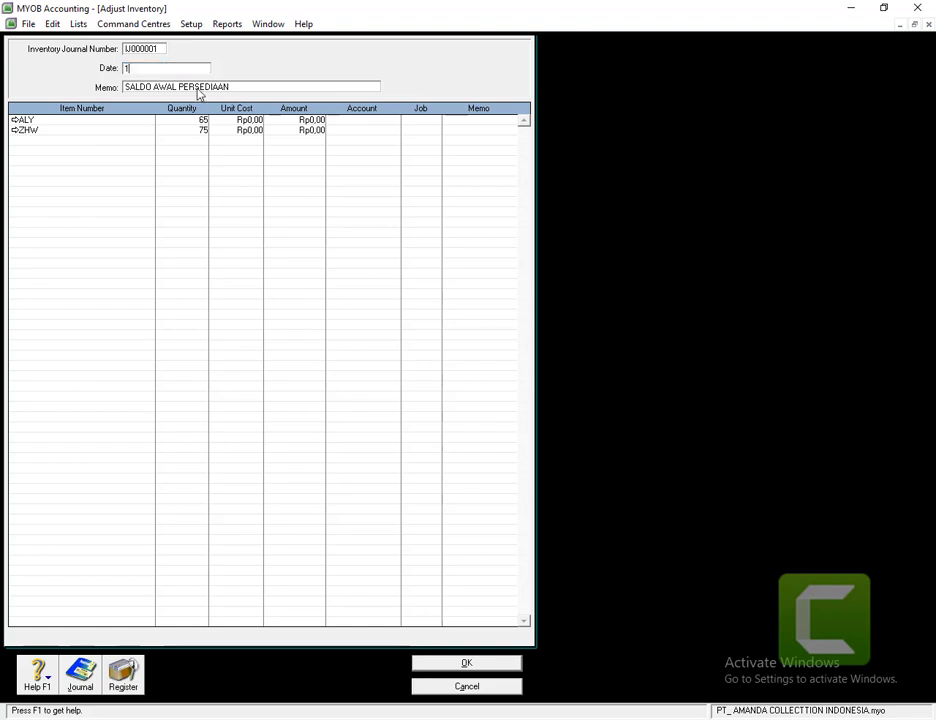
pyautogui.press('BackSpace')
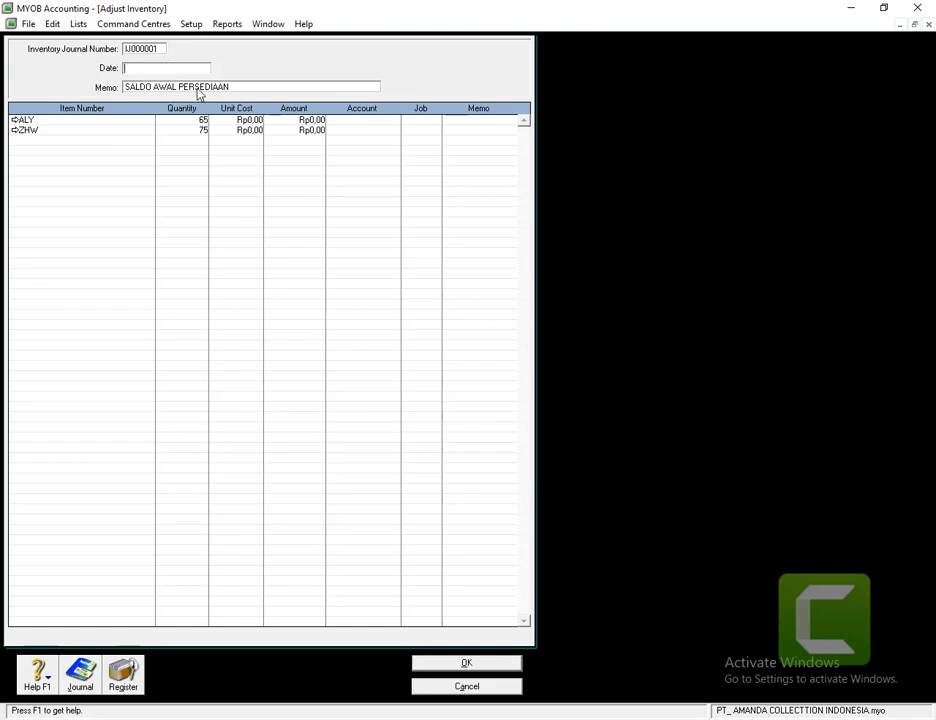
pyautogui.write('01/')
pyautogui.write('12')
pyautogui.write('/20')
pyautogui.write('19')
pyautogui.press('Tab')
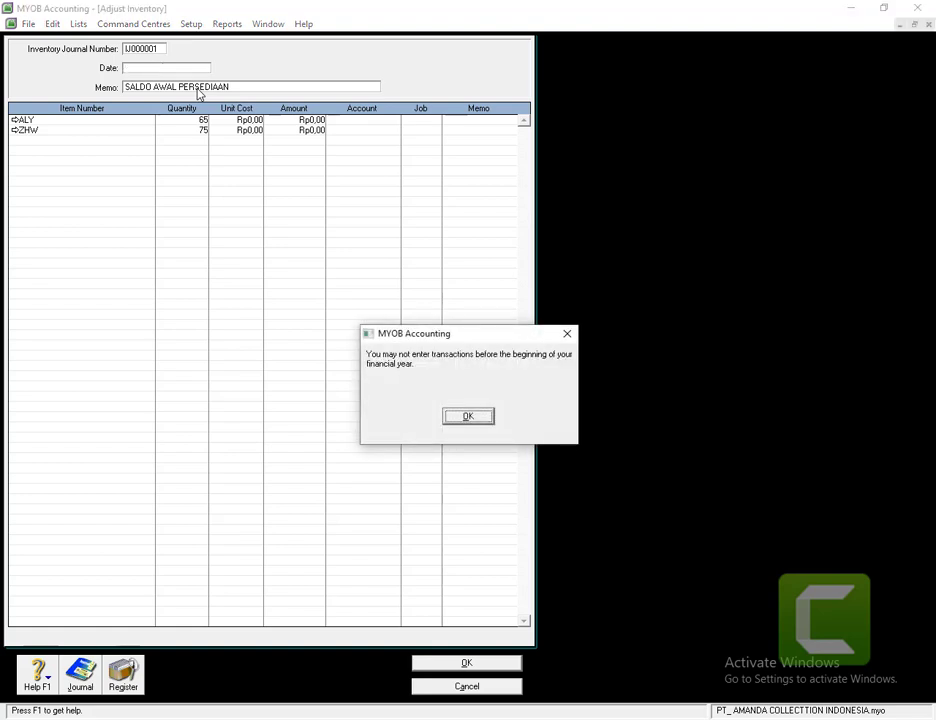
pyautogui.press('Return')
pyautogui.press('Right')
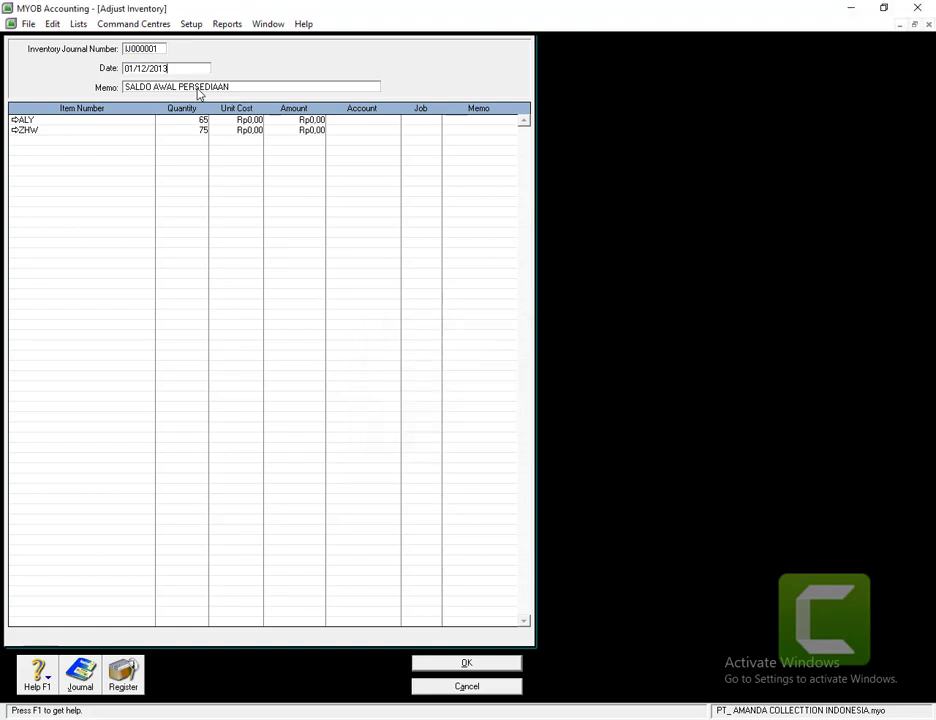
pyautogui.press('BackSpace')
pyautogui.write('8')
pyautogui.press('Tab')
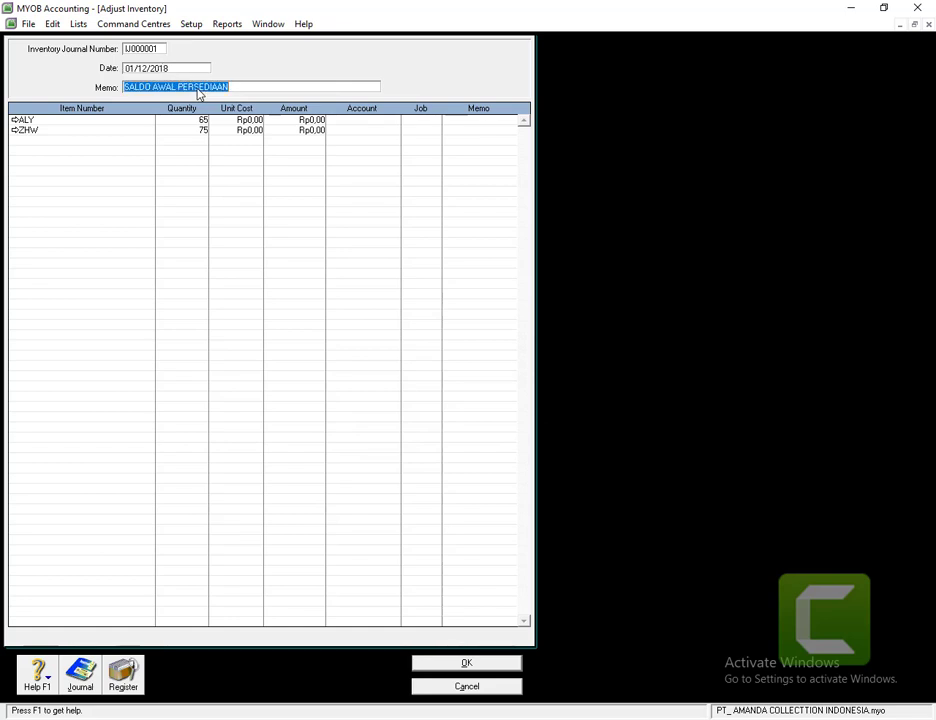
pyautogui.click(466, 663)
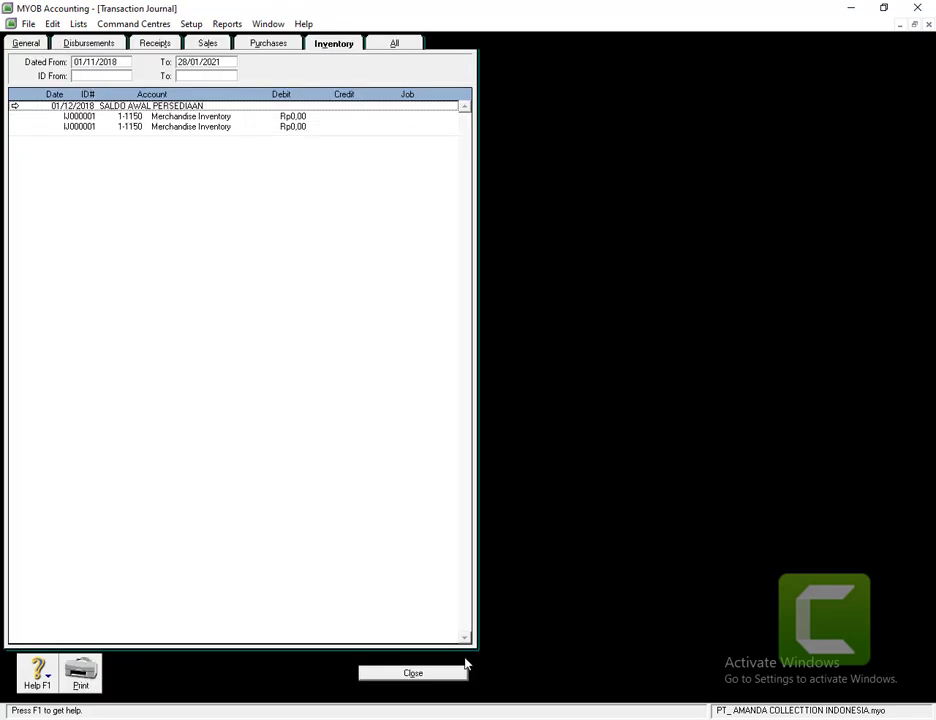
pyautogui.click(413, 673)
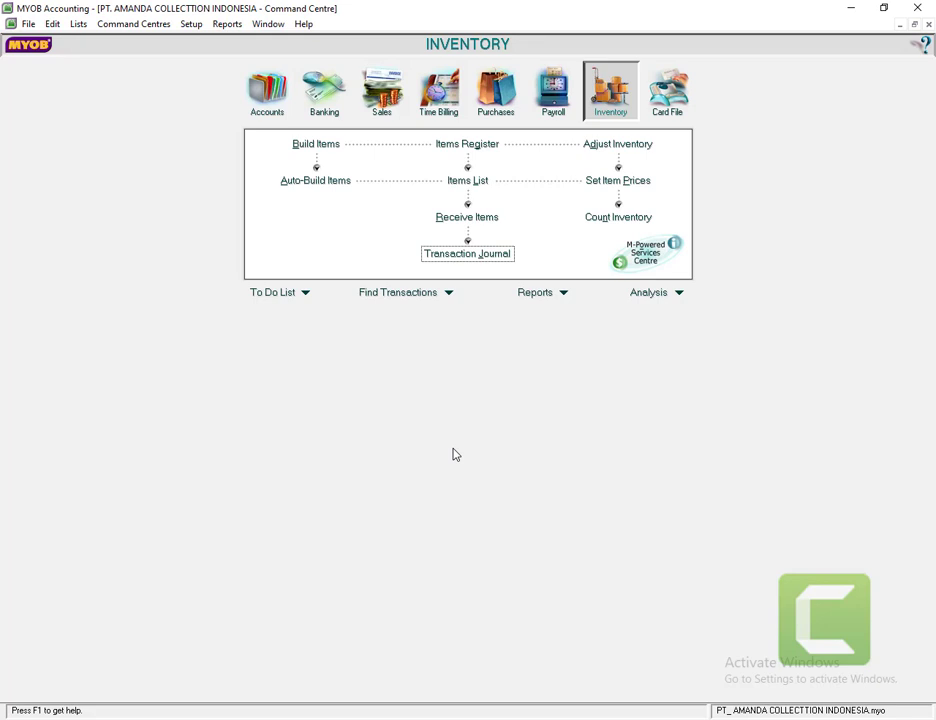